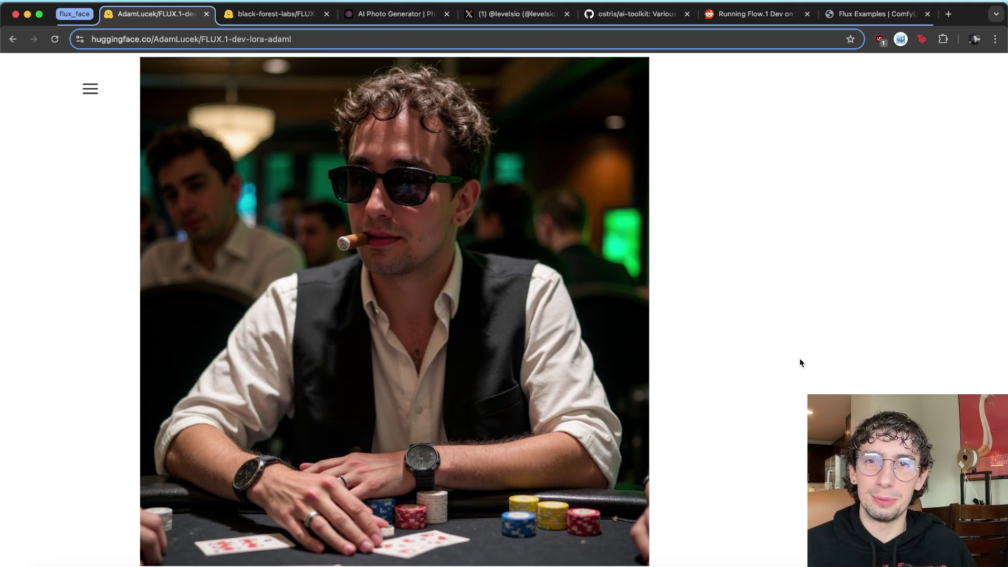
scroll(799, 359, up, 10)
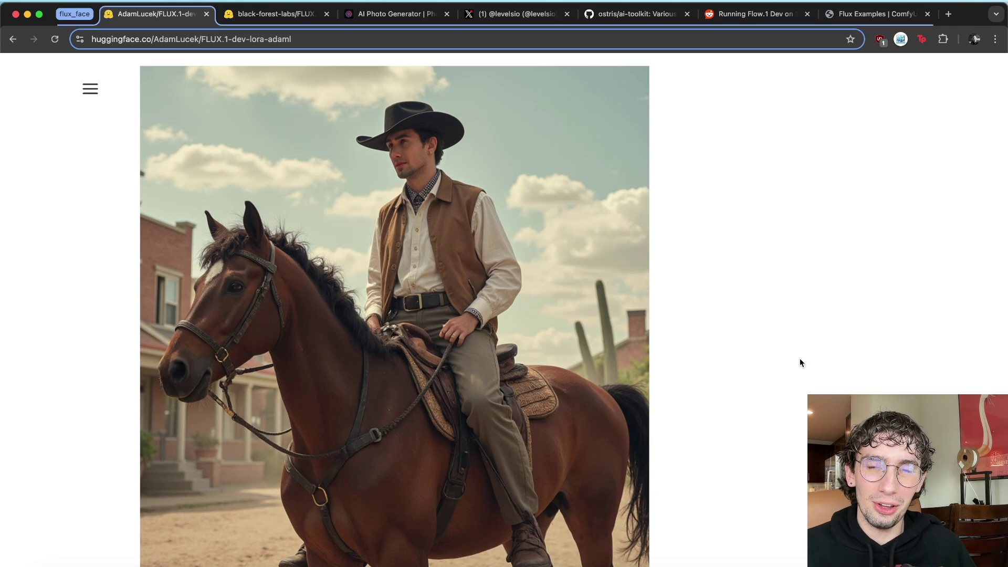
- Scroll back up through the LoRA's sample photos, then switch to the FLUX.1-dev base model tab
scroll(800, 359, up, 10)
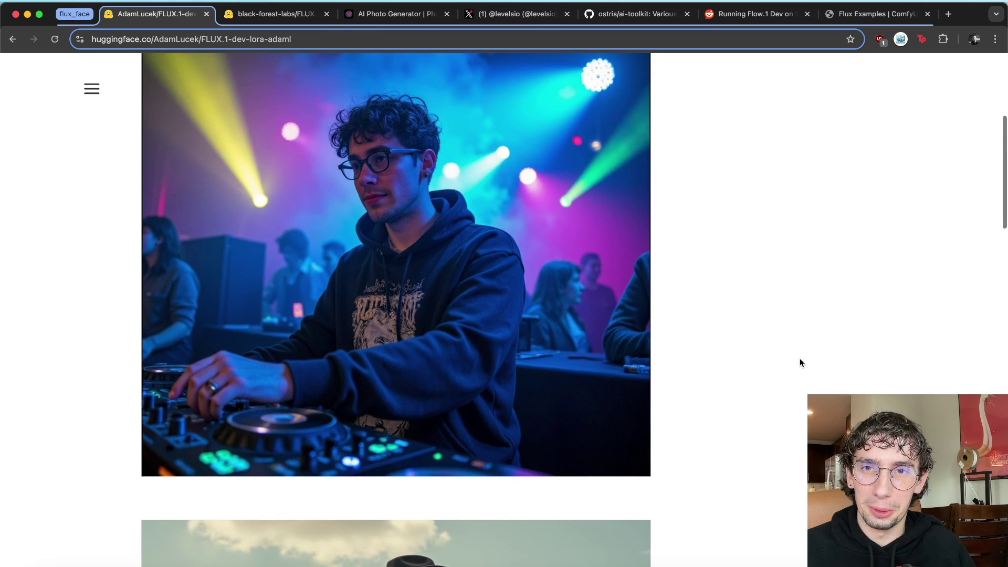
key(ctrl+Tab)
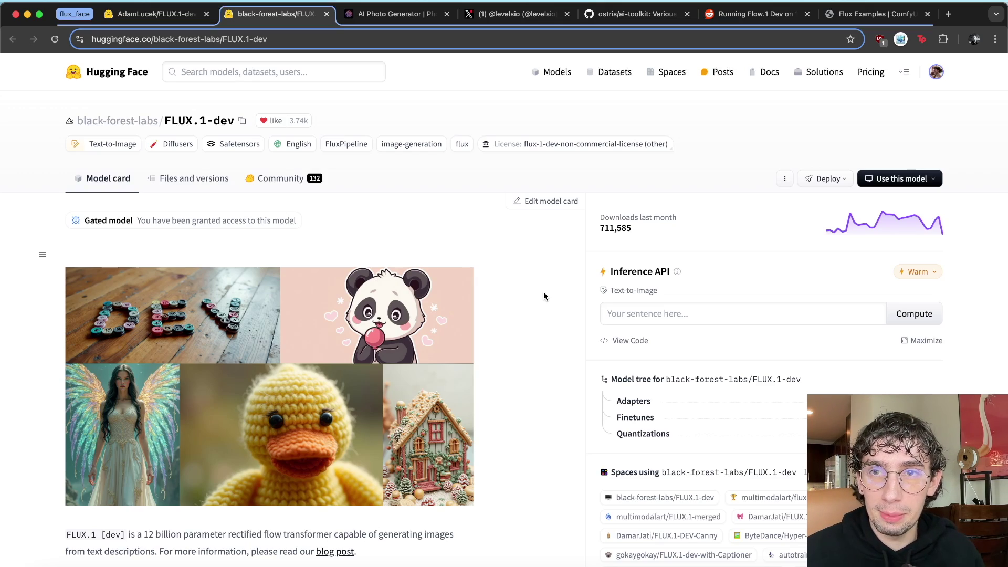
- Scroll the FLUX.1-dev model card and open its sample image grid, dev_grid.jpg, full size
scroll(543, 296, down, 1)
scroll(543, 296, down, 5)
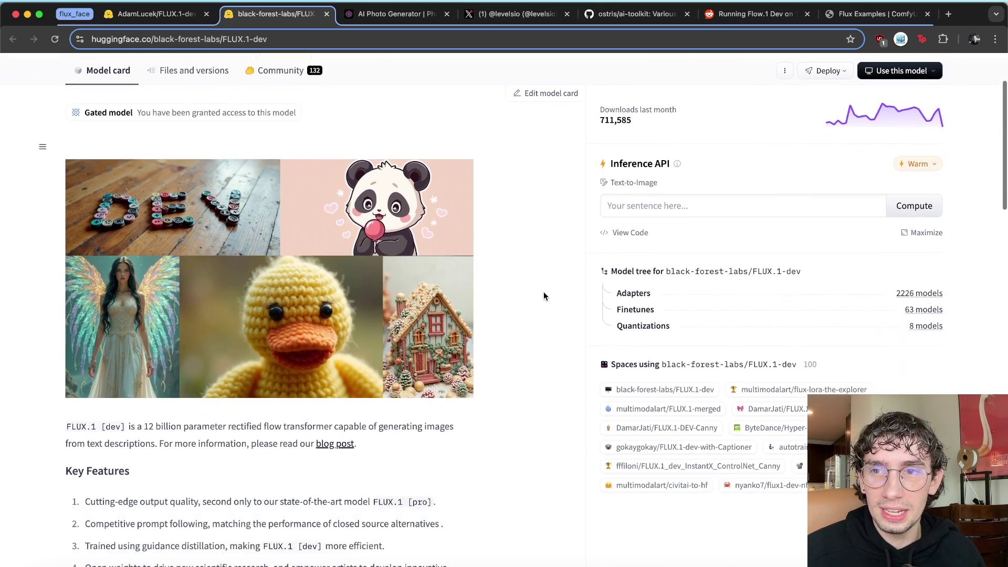
scroll(543, 297, down, 10)
scroll(543, 294, up, 1)
key(super+r)
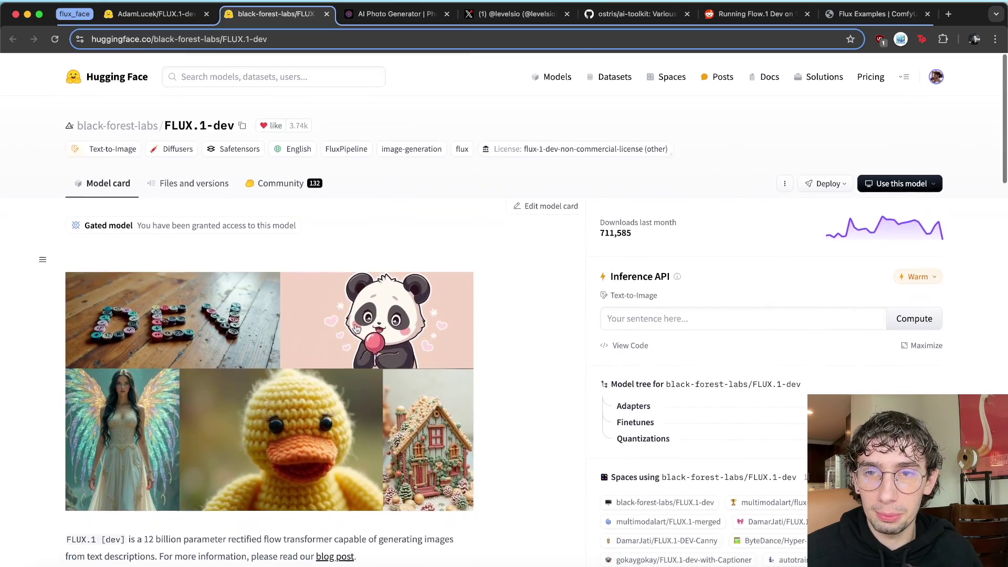
click(320, 342)
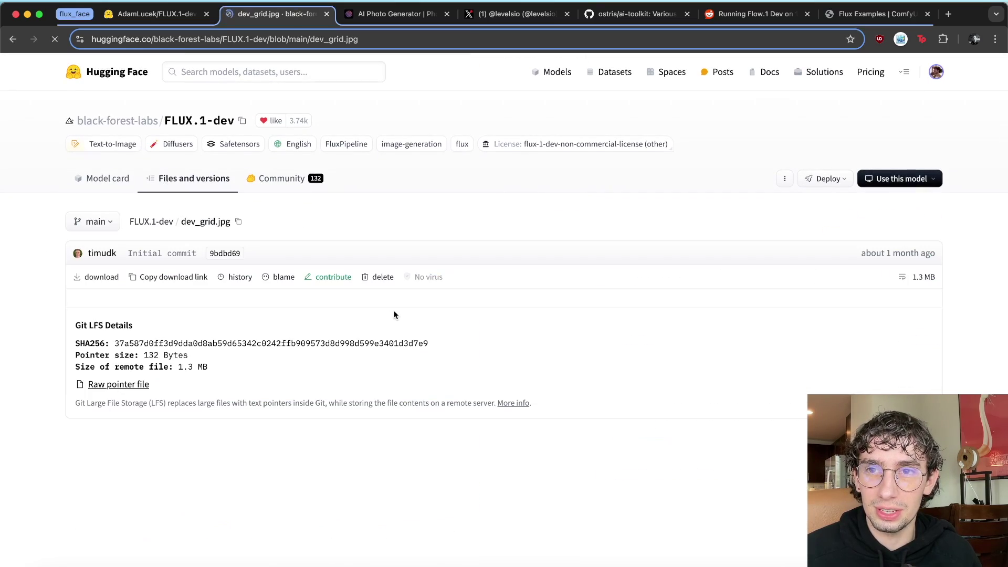
- Look over dev_grid.jpg, swipe back to the model card, and move to the Photo AI tab
scroll(374, 189, down, 5)
scroll(373, 188, up, 1)
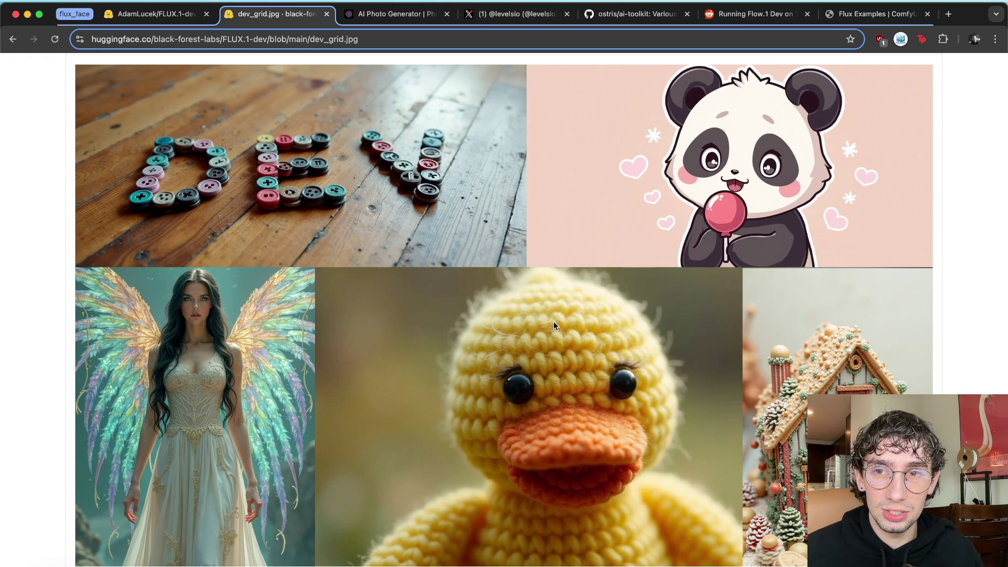
scroll(553, 321, up, 2)
scroll(553, 321, left, 5)
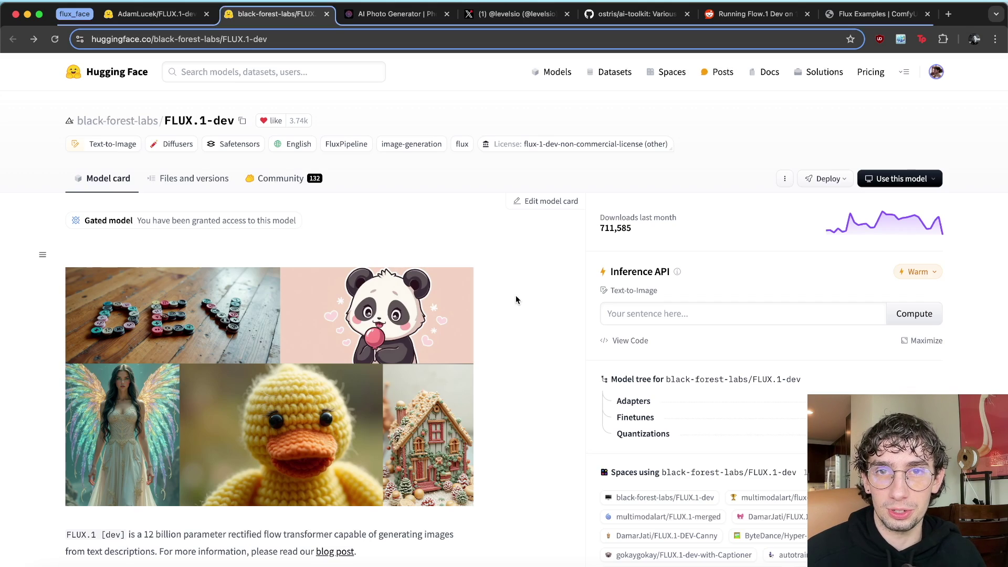
key(ctrl+Tab)
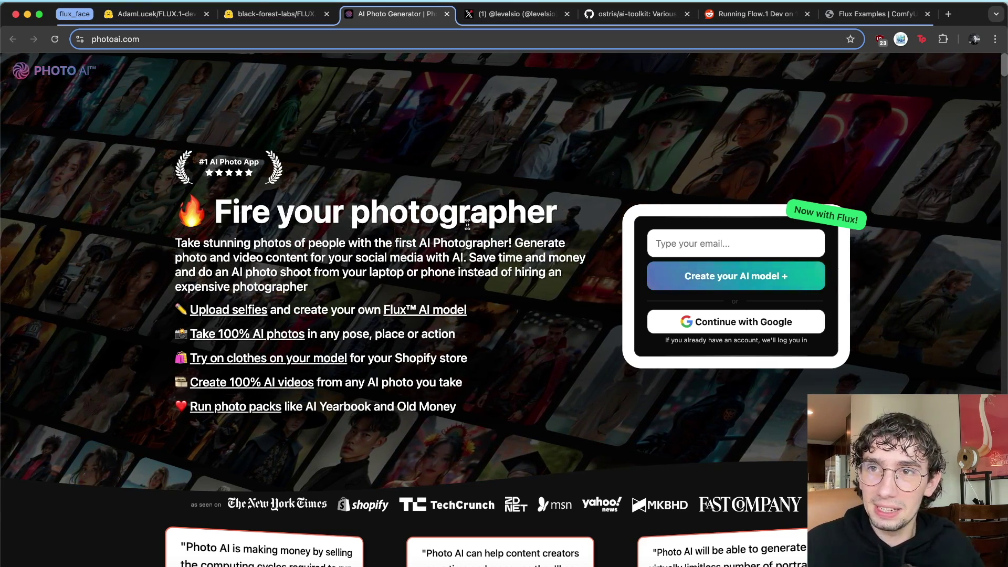
- Scroll through Photo AI's example photos and competitor comparison cards
scroll(485, 235, down, 7)
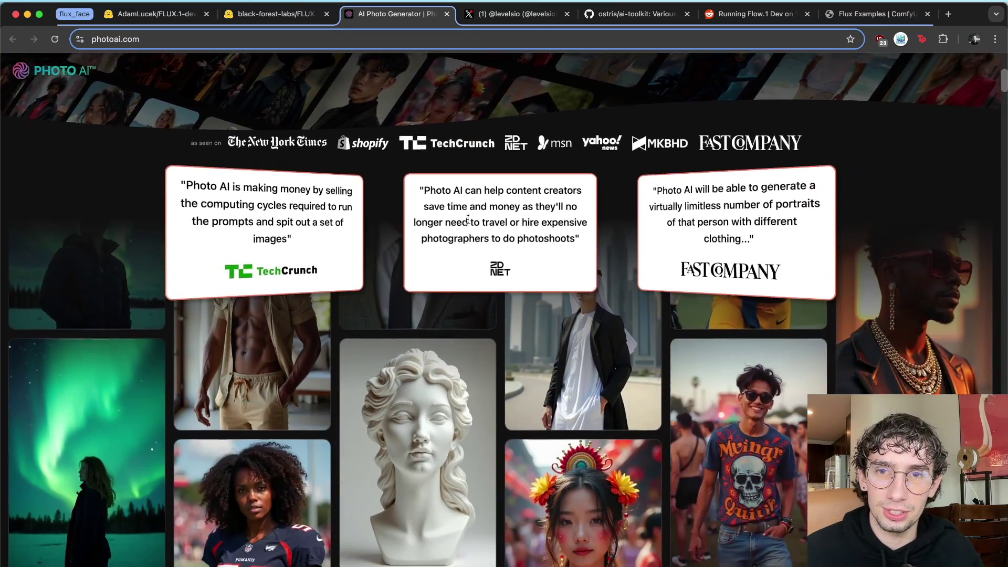
scroll(955, 85, up, 10)
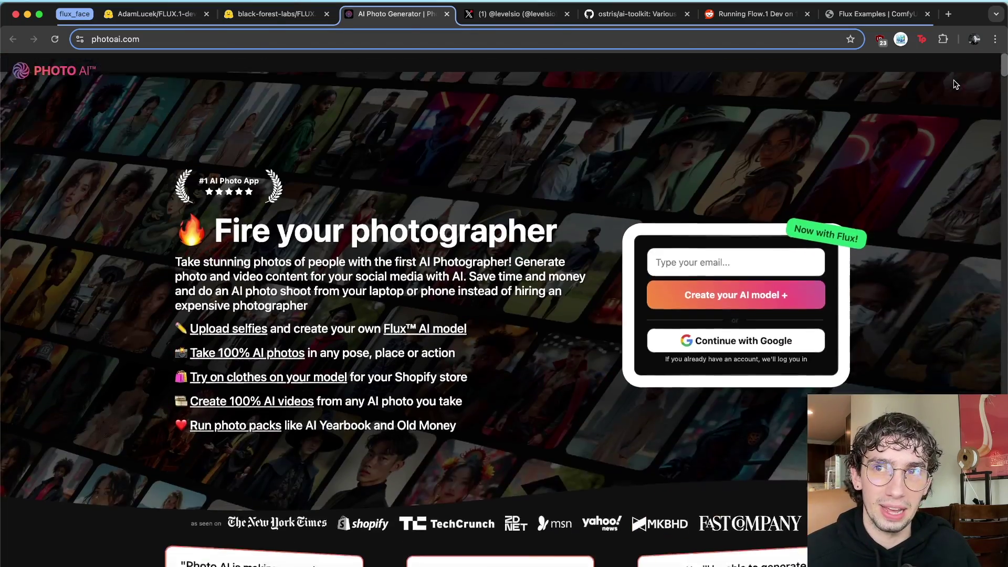
scroll(955, 85, down, 1)
scroll(444, 144, down, 10)
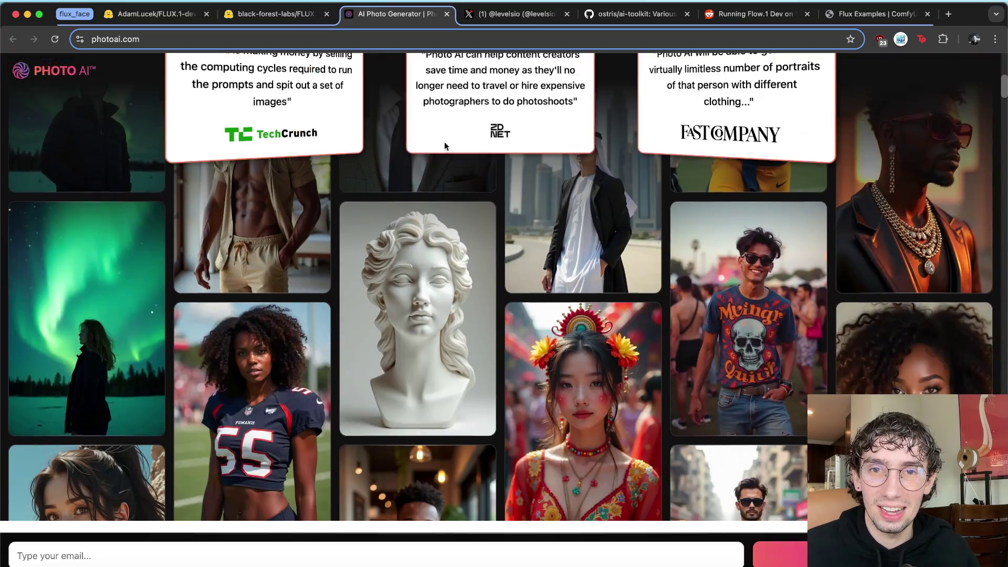
scroll(444, 146, down, 10)
scroll(307, 320, down, 15)
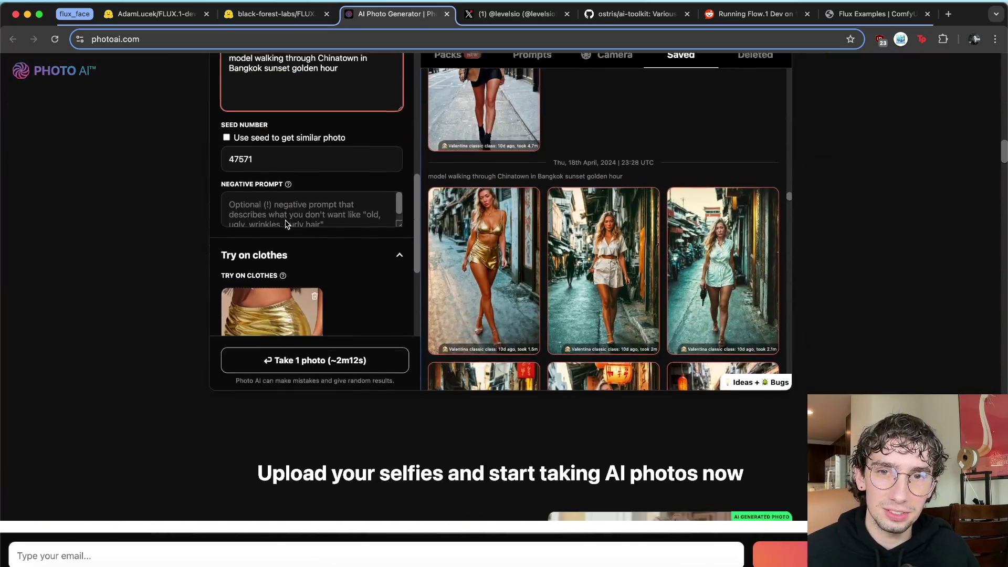
scroll(144, 205, up, 1)
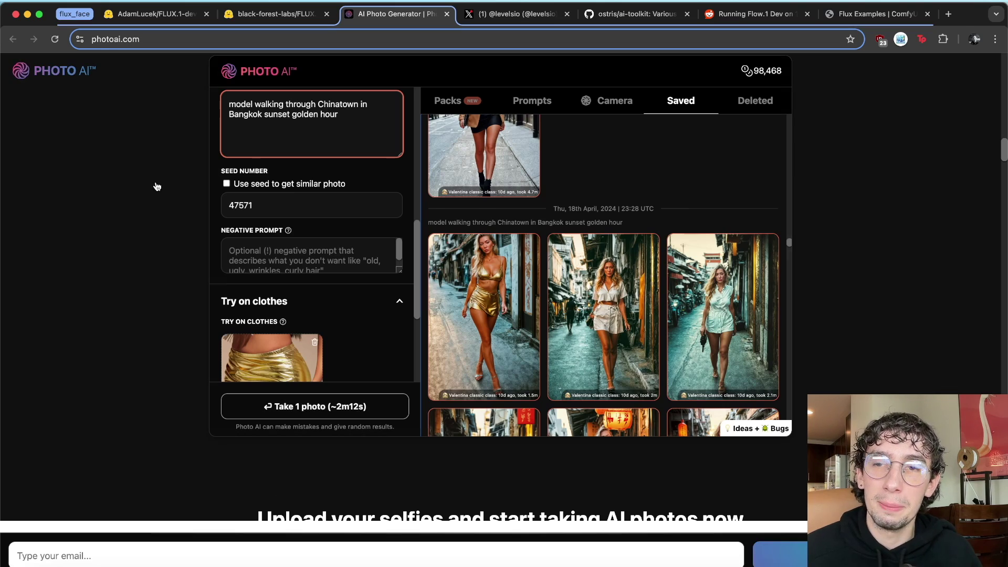
scroll(151, 273, down, 7)
scroll(151, 273, down, 2)
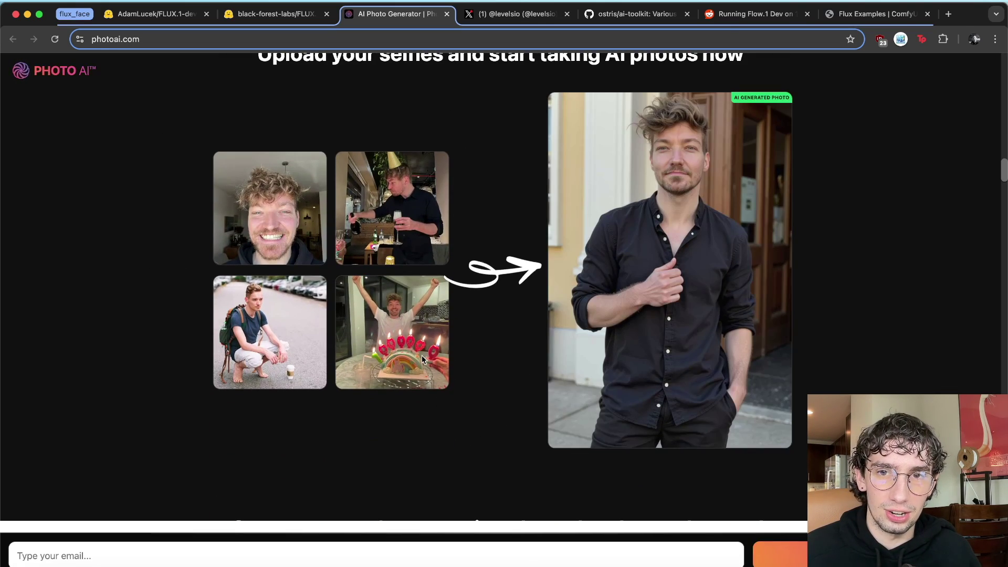
scroll(423, 359, down, 17)
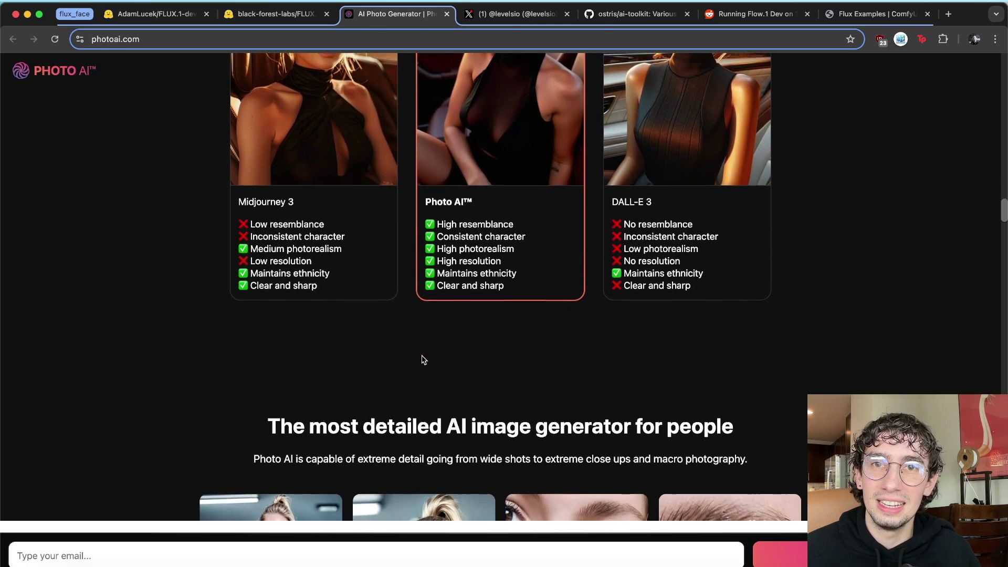
- Check Photo AI's monthly revenue on the X profile tab, then return to the comparison cards
click(505, 19)
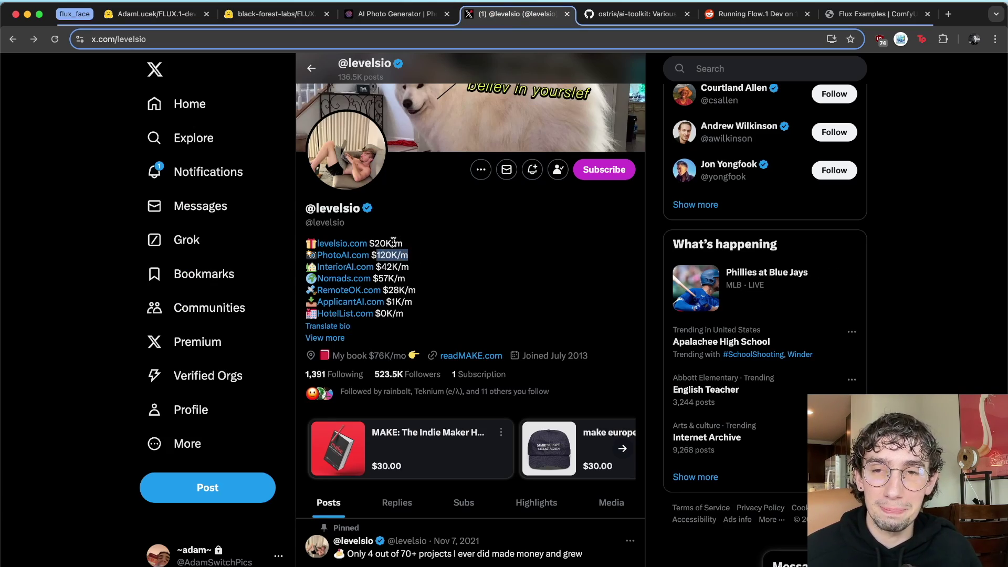
click(405, 14)
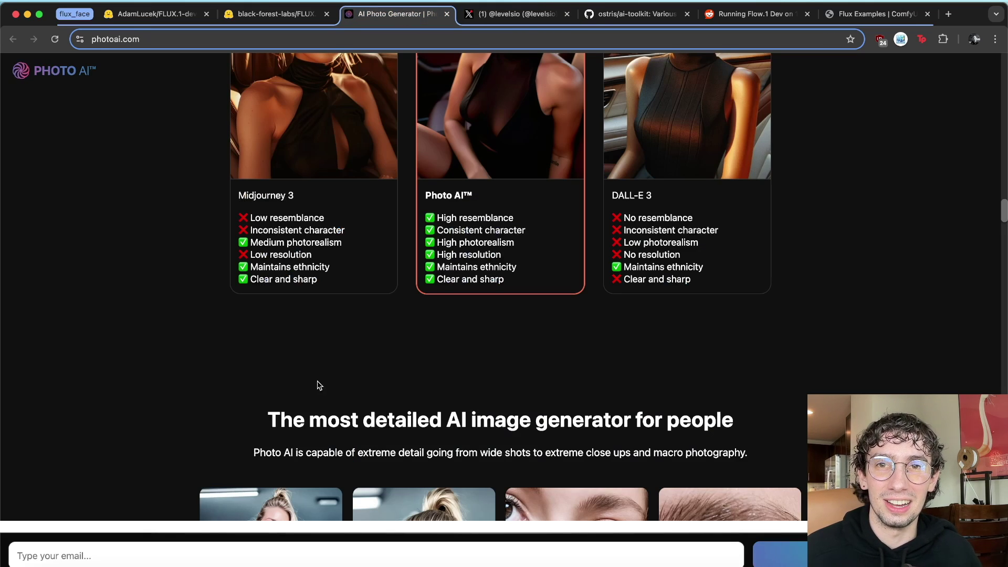
scroll(317, 385, up, 5)
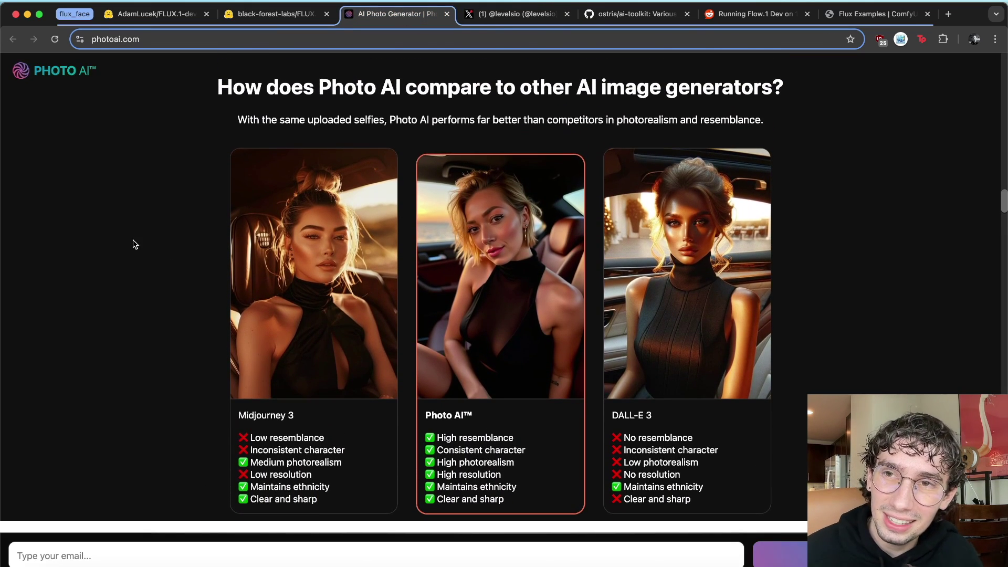
scroll(119, 210, down, 10)
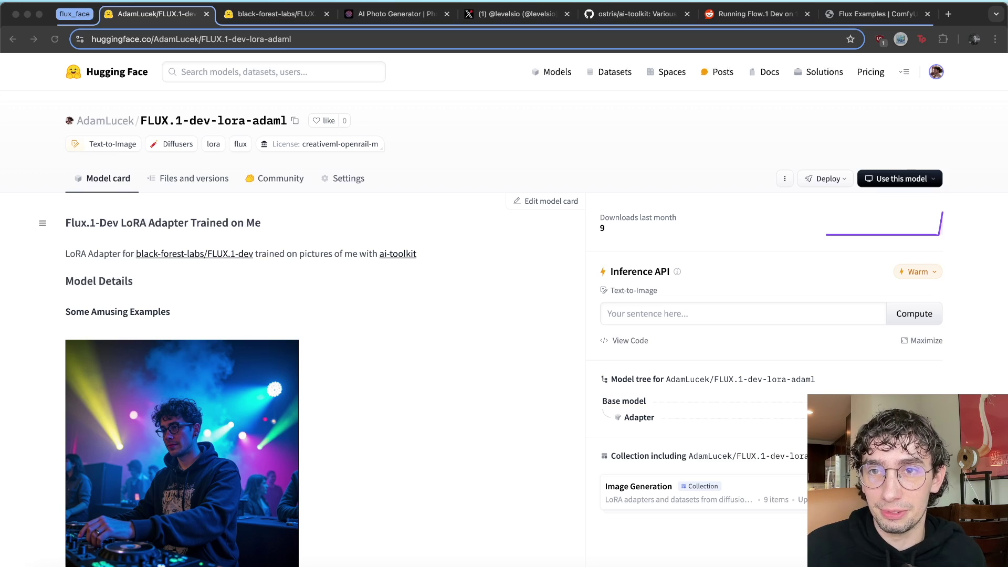
- Switch to the ostris/ai-toolkit GitHub repository and scroll its file listing
key(super+5)
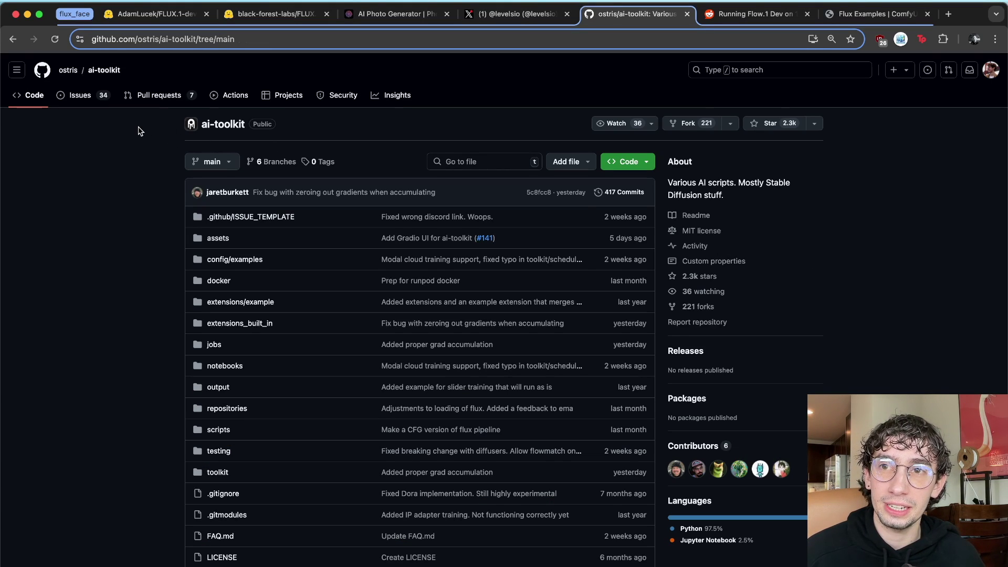
scroll(140, 131, down, 1)
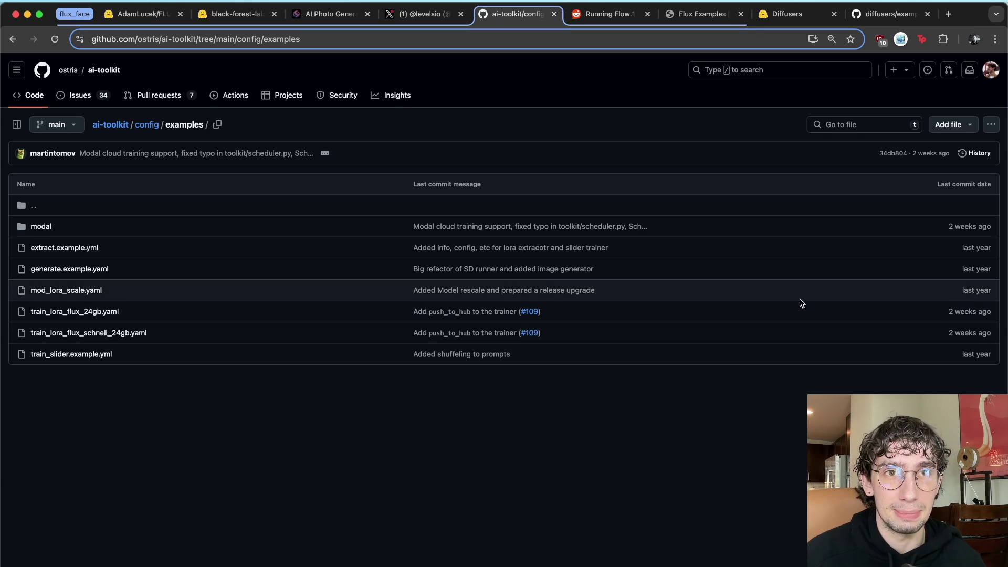
click(889, 14)
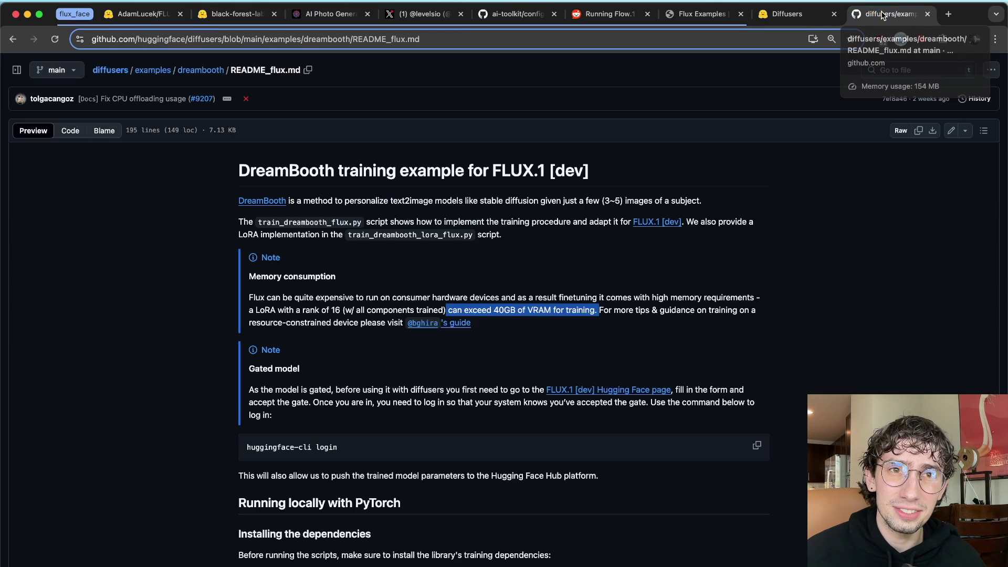
scroll(260, 278, up, 1)
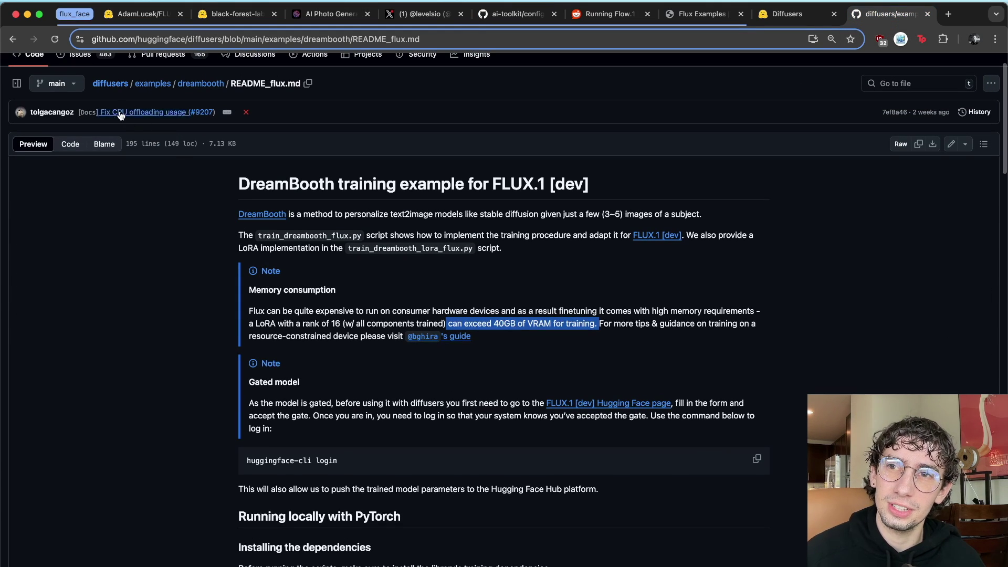
scroll(208, 508, down, 2)
scroll(297, 354, down, 2)
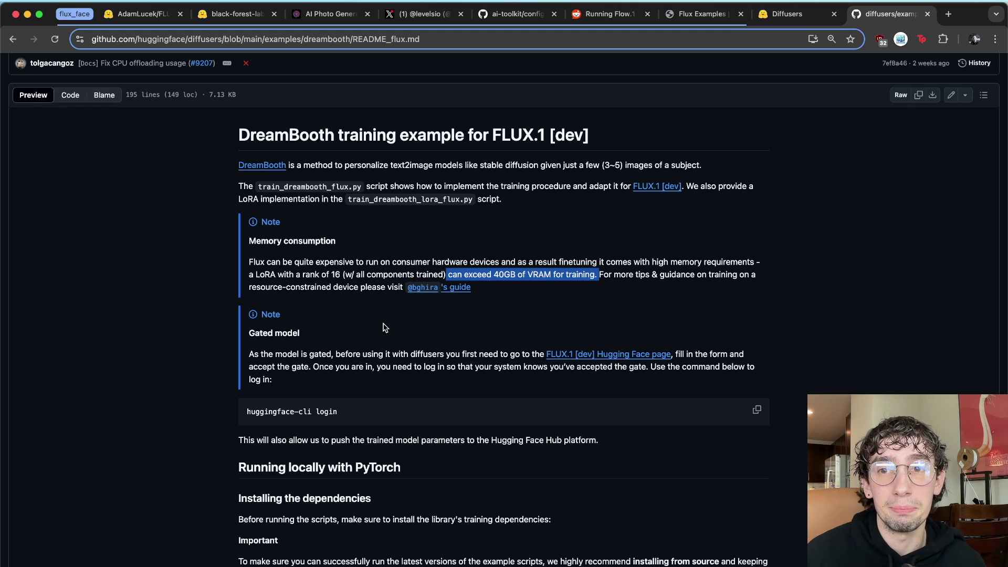
scroll(605, 260, down, 2)
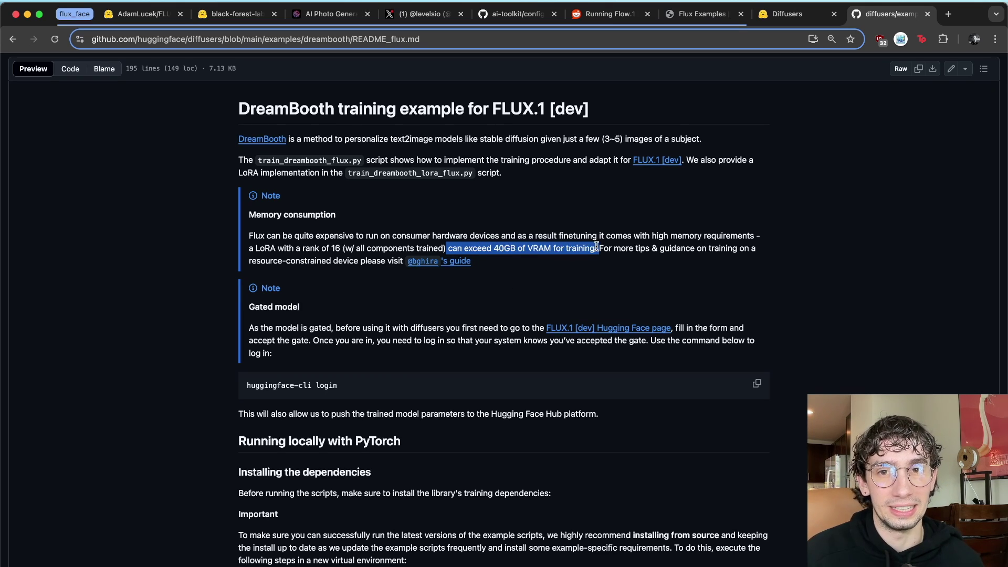
scroll(321, 402, up, 2)
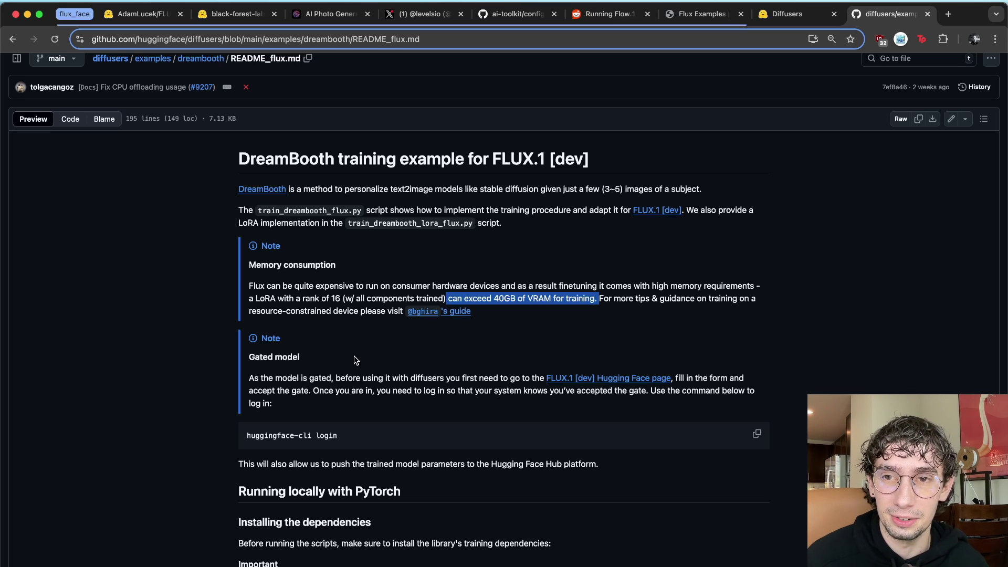
click(515, 19)
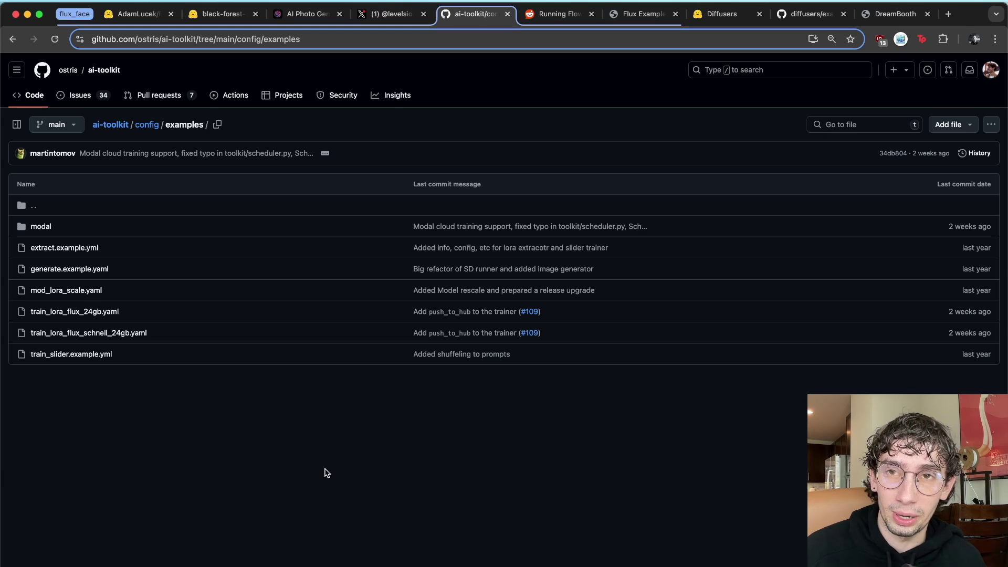
- Go back to the ai-toolkit repository root, scroll it, then switch to the DreamBooth paper tab
key(super+bracketleft)
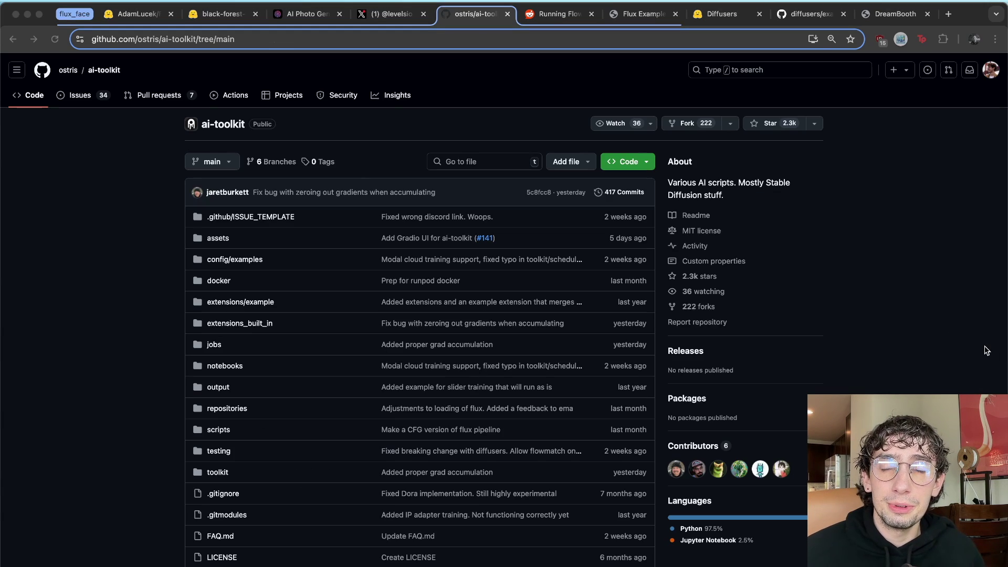
click(958, 328)
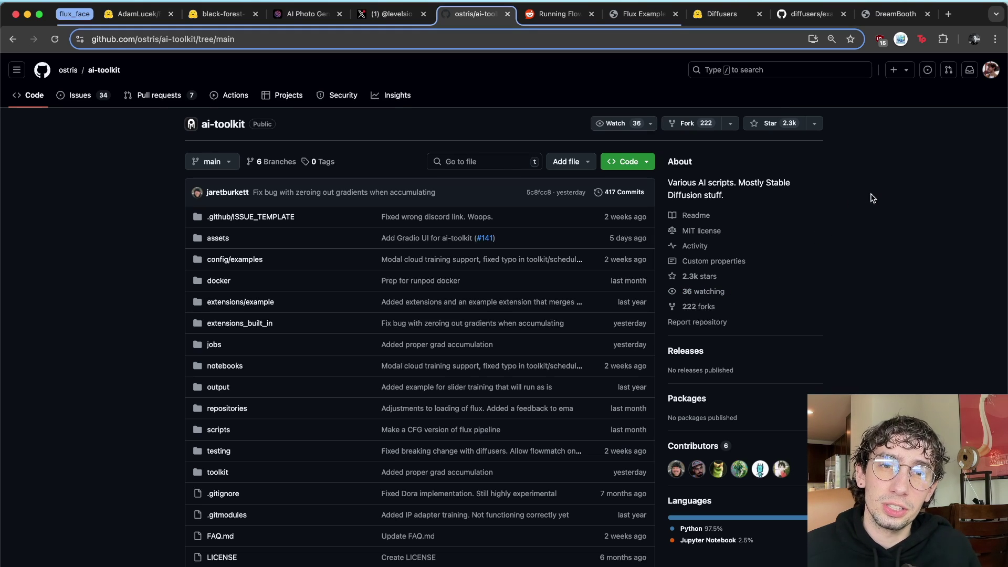
scroll(861, 194, down, 1)
scroll(861, 194, down, 1)
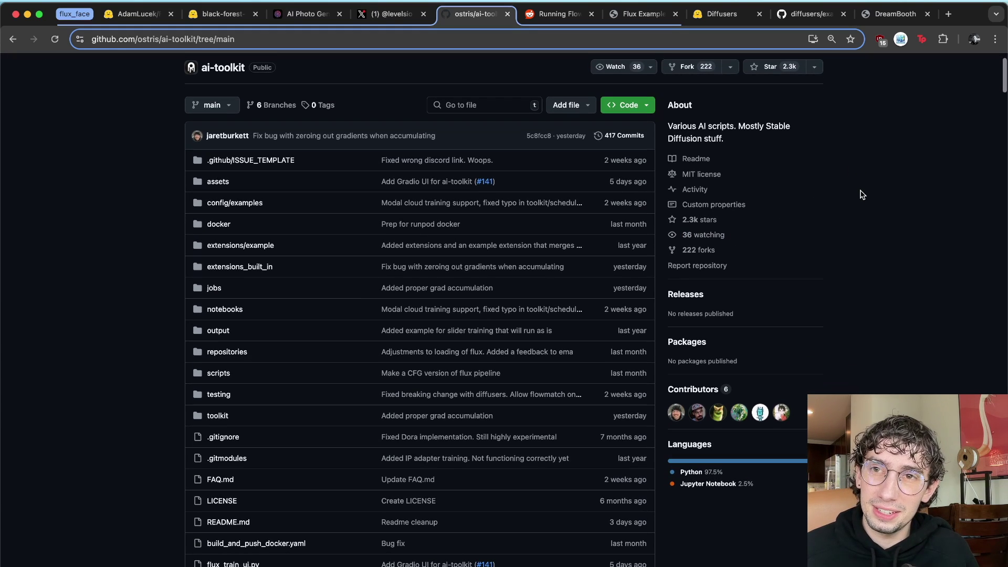
scroll(861, 194, up, 1)
scroll(861, 194, up, 1)
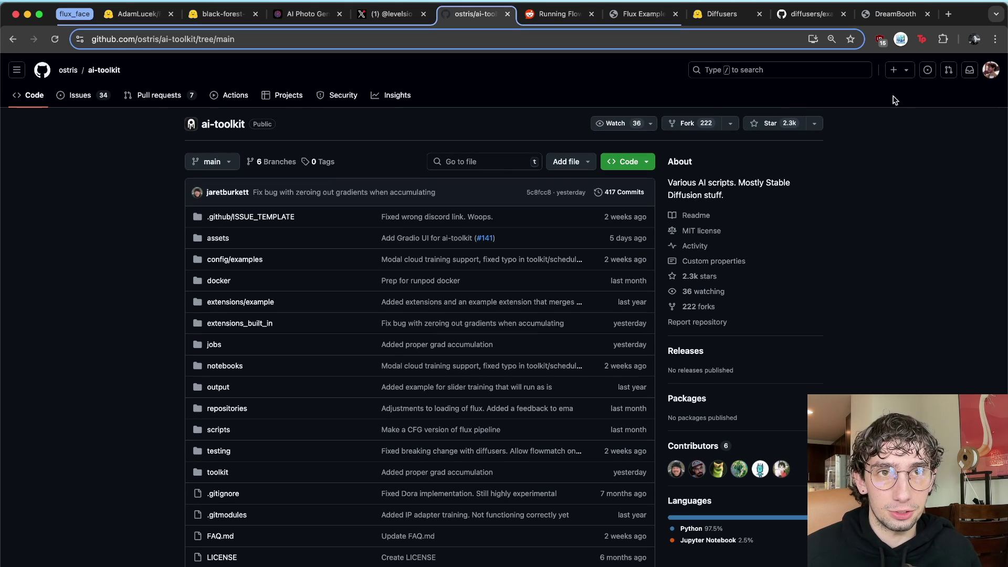
click(895, 14)
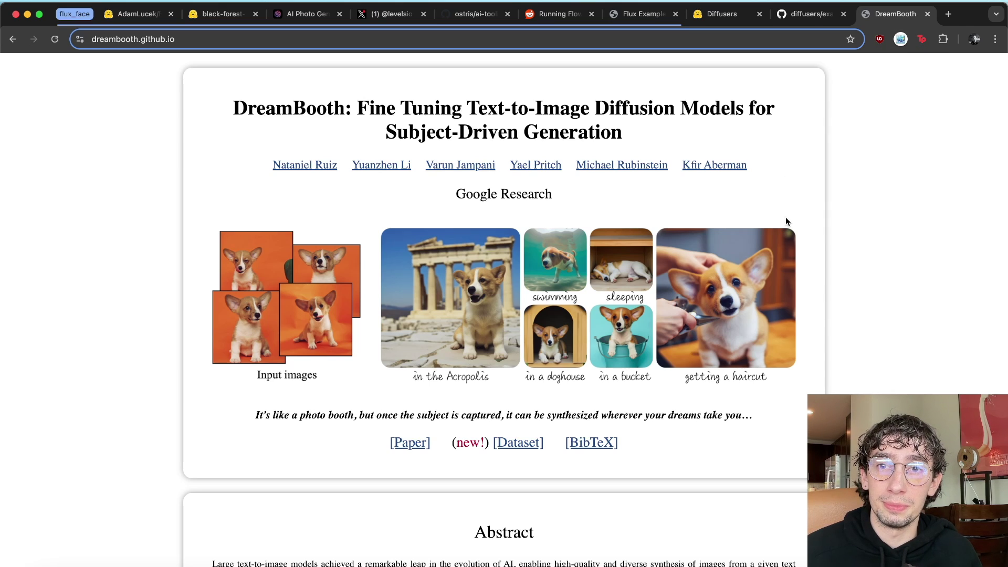
- Scroll through the DreamBooth project page's corgi examples and abstract
scroll(193, 214, down, 3)
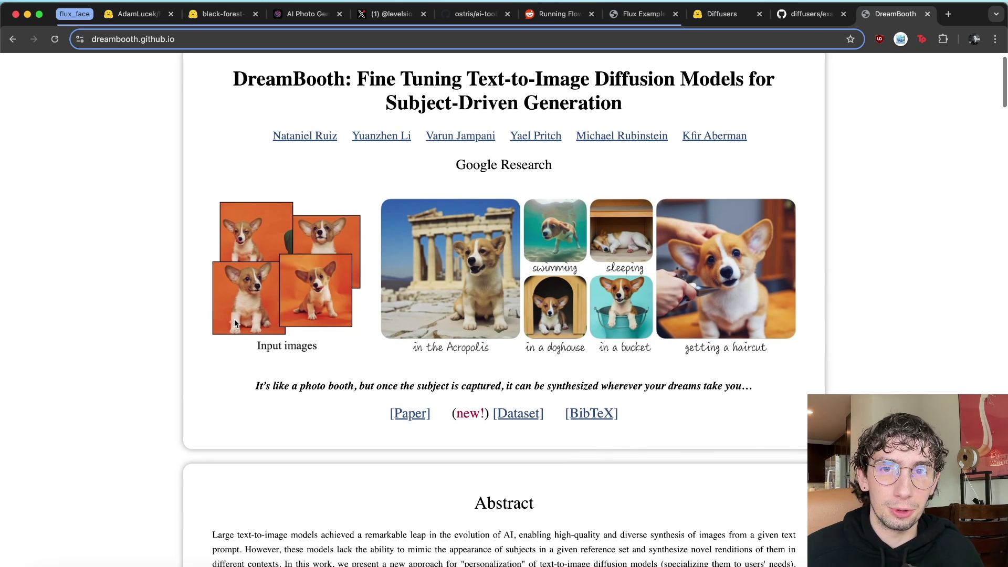
scroll(177, 391, down, 2)
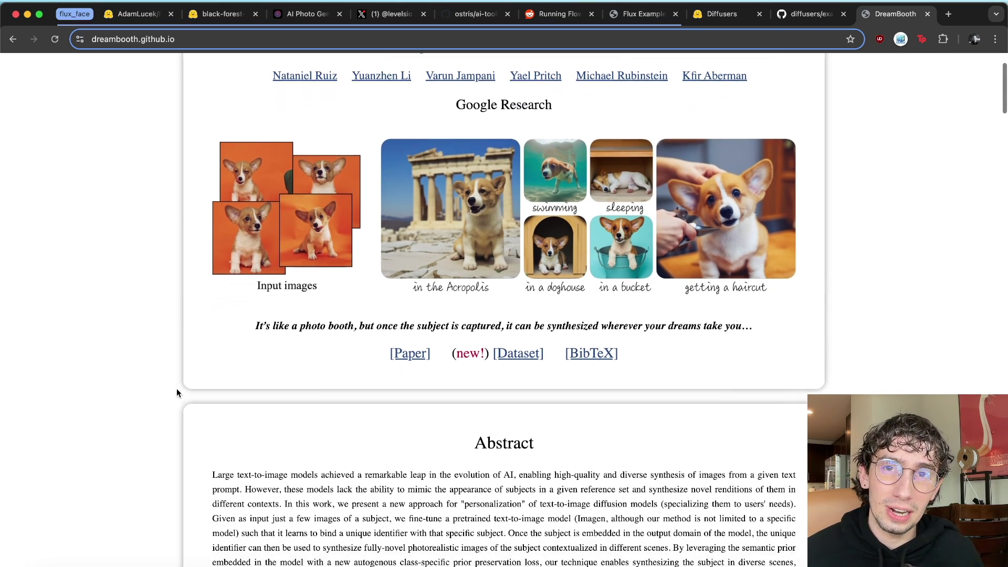
scroll(177, 391, up, 4)
scroll(177, 393, up, 1)
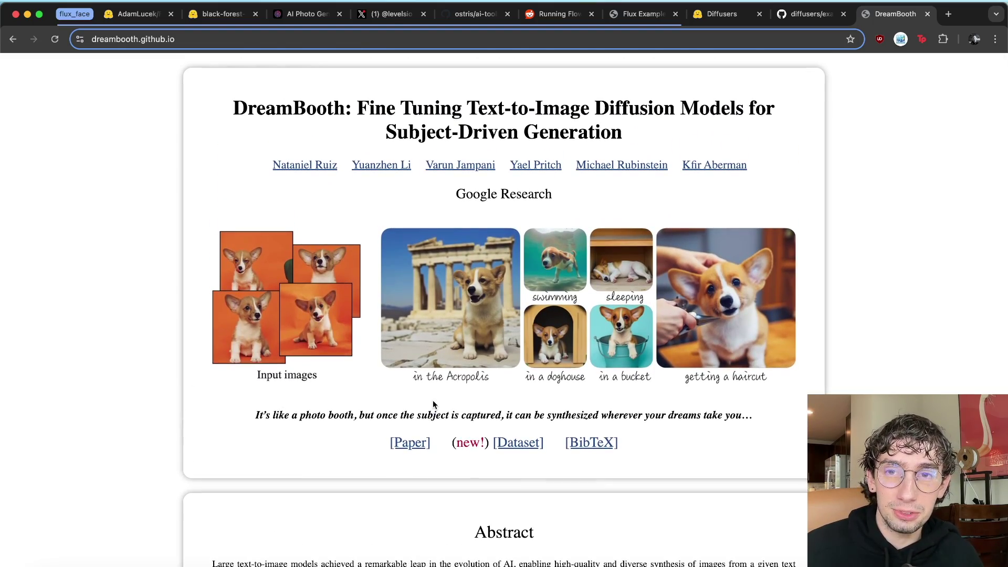
scroll(217, 334, down, 8)
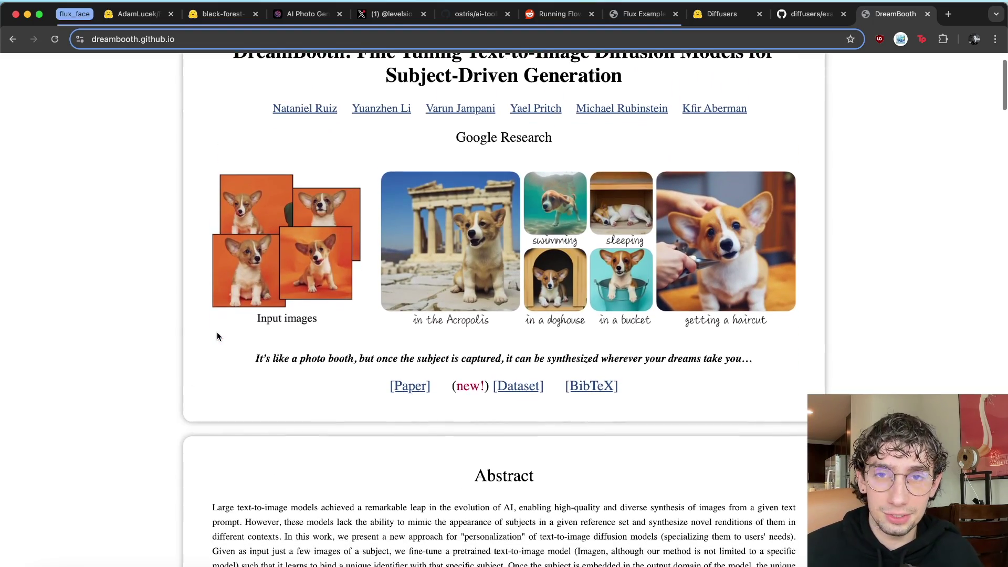
scroll(217, 336, up, 5)
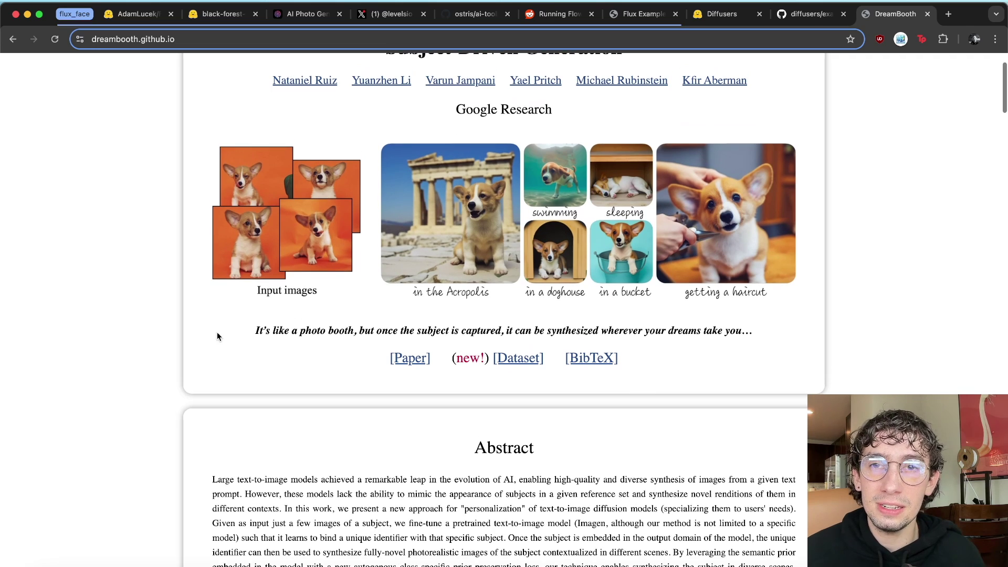
scroll(269, 450, up, 2)
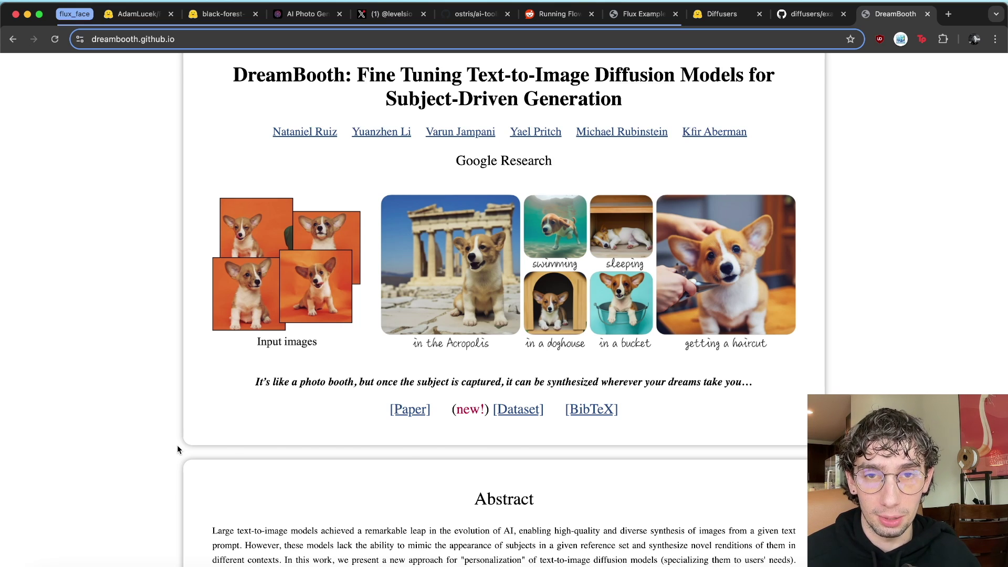
scroll(177, 446, down, 10)
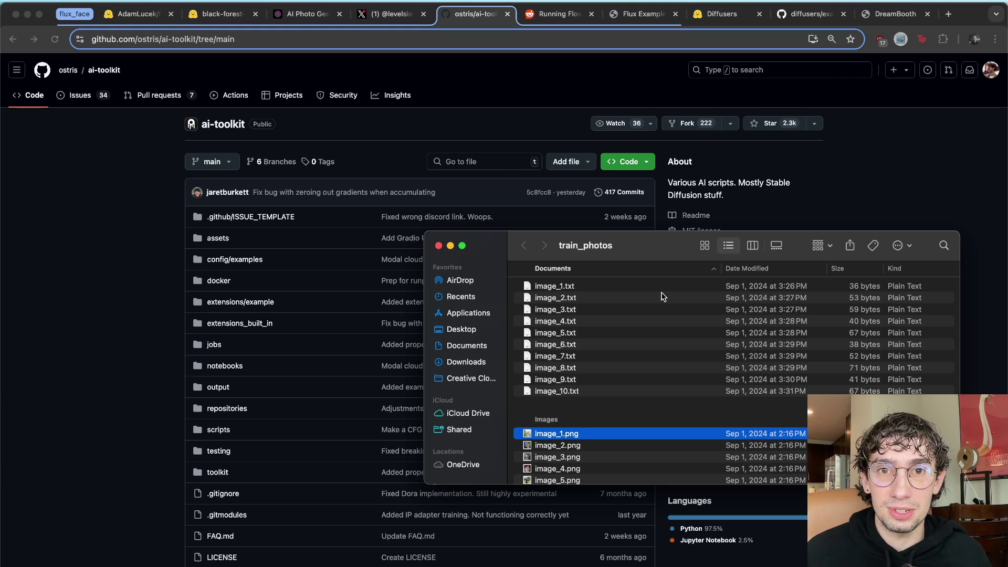
drag(659, 243, 664, 234)
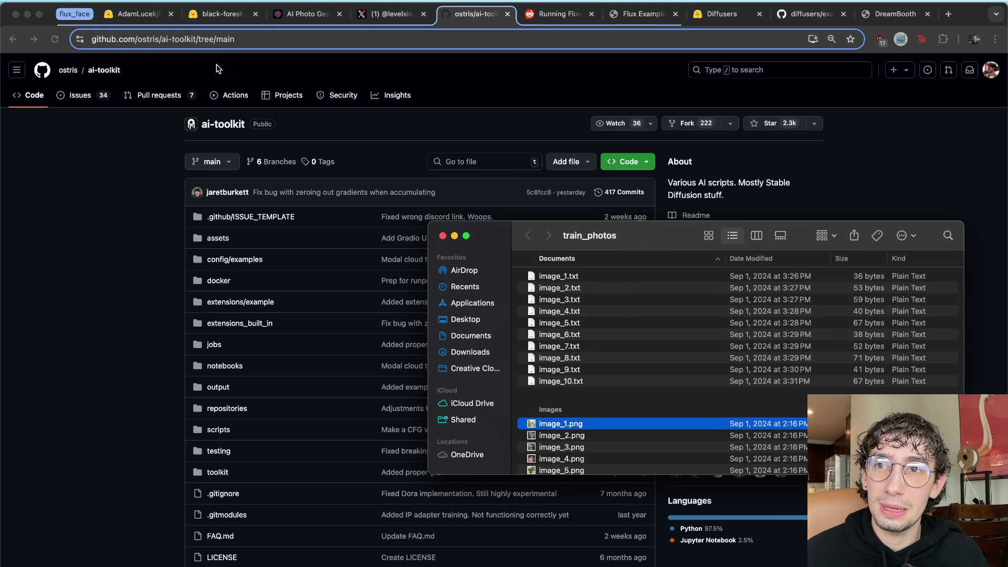
click(139, 20)
scroll(211, 264, down, 5)
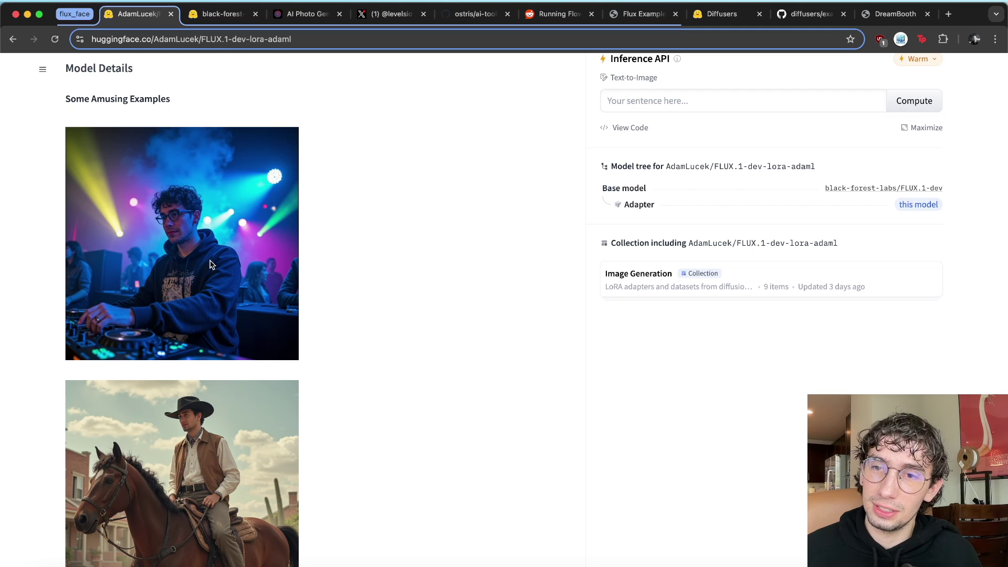
scroll(210, 262, down, 15)
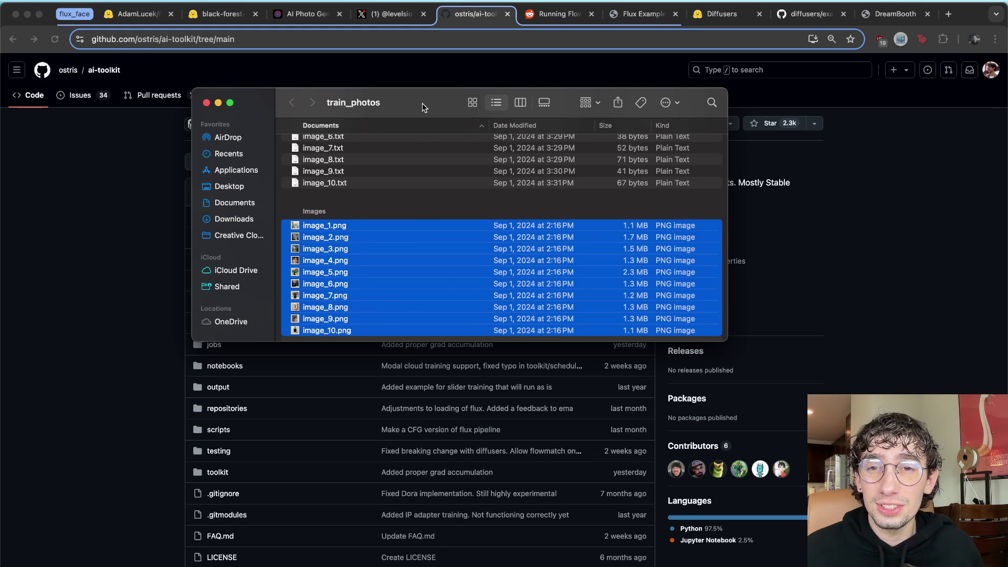
drag(422, 103, 379, 142)
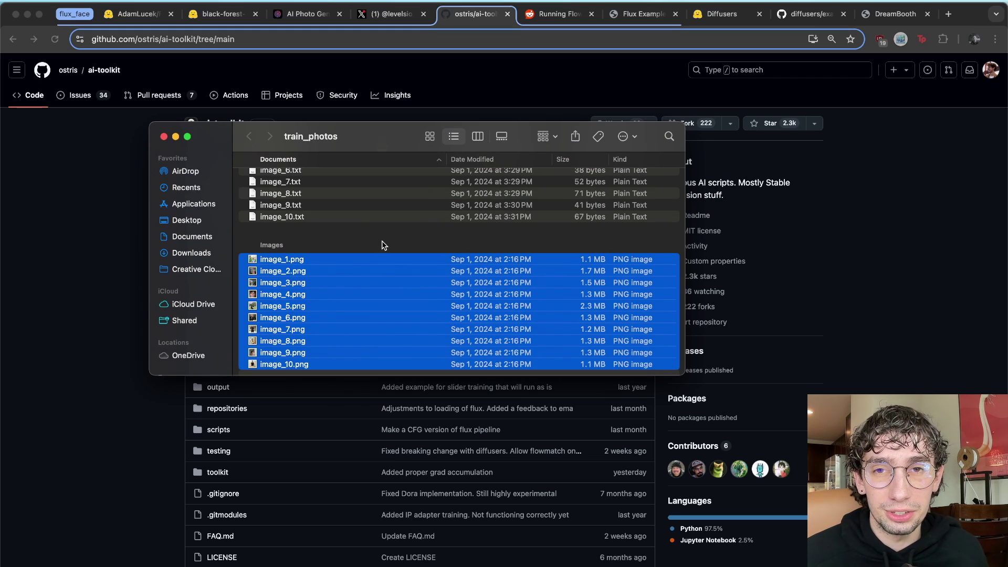
scroll(351, 306, down, 3)
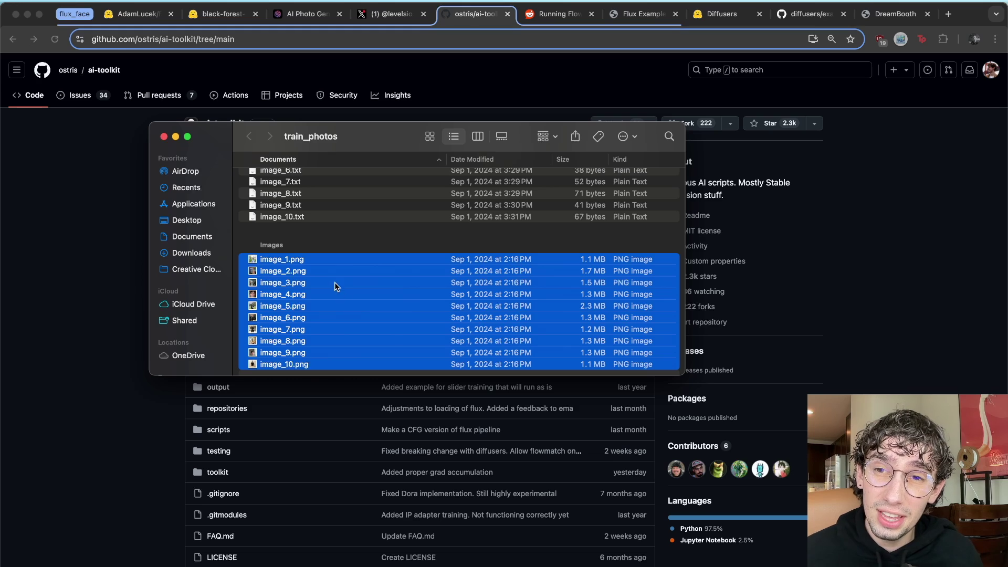
click(317, 261)
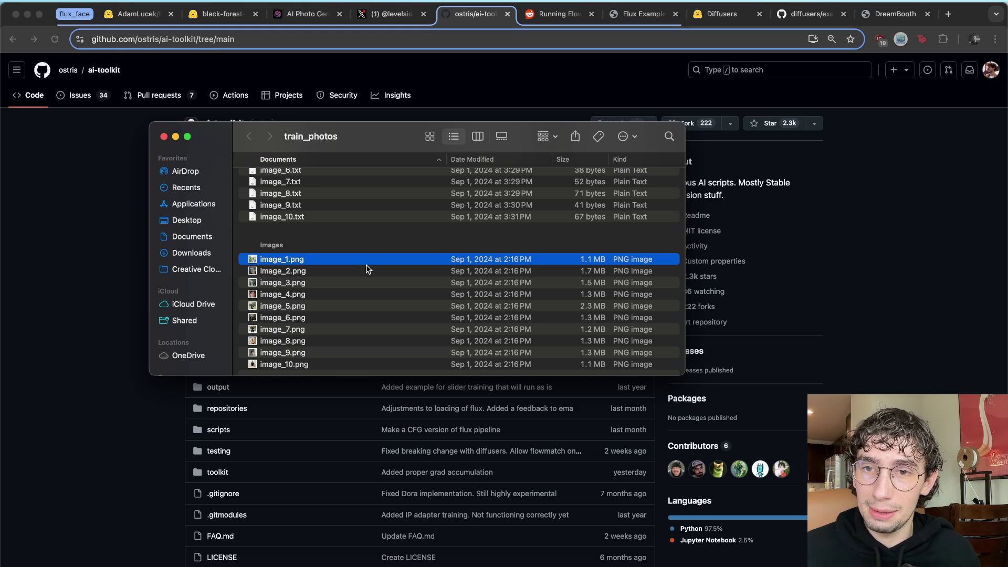
- Preview the ten training photos, image_1.png through image_10.png, full size, then close the preview
key(space)
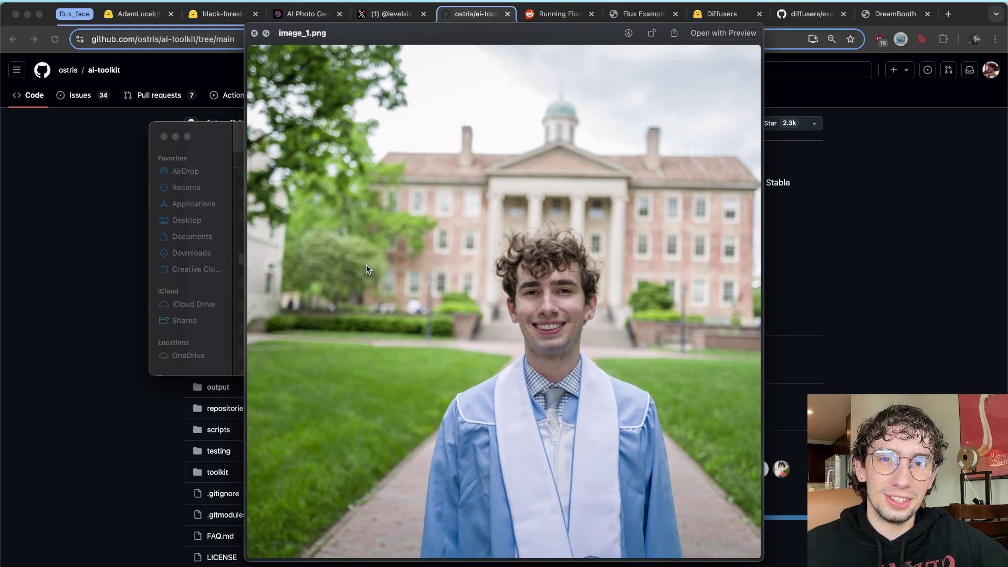
key(Down)
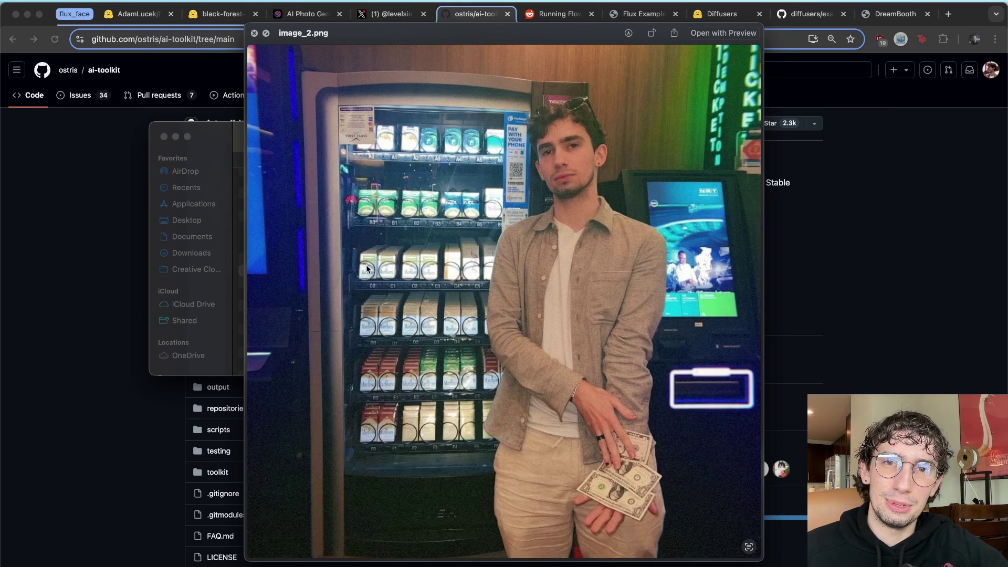
key(Down)
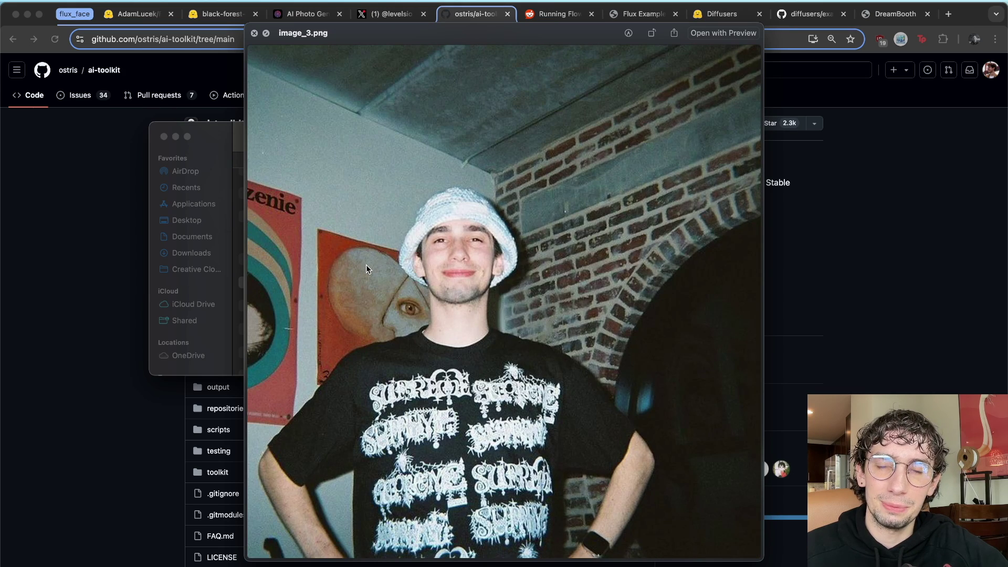
key(Down)
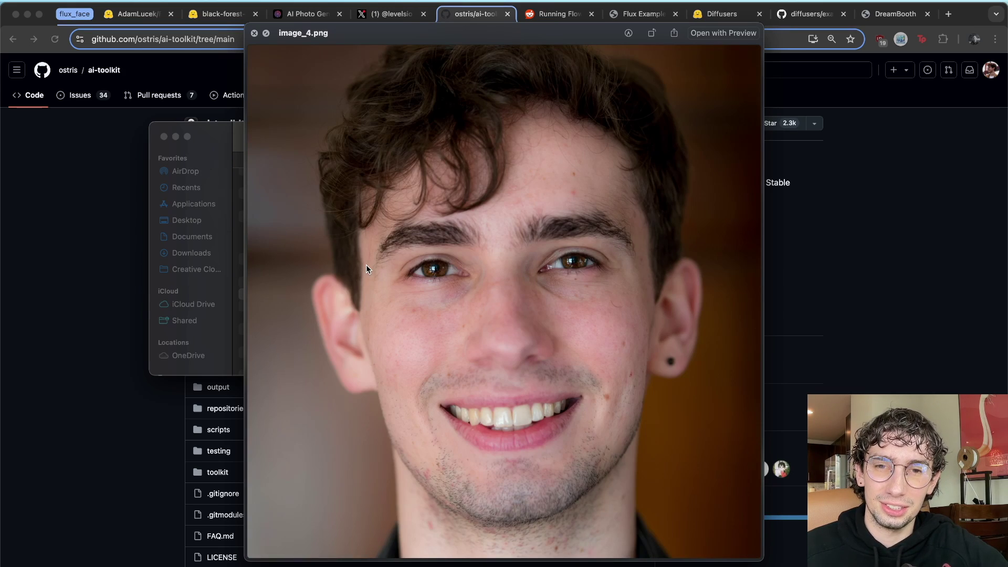
key(Down)
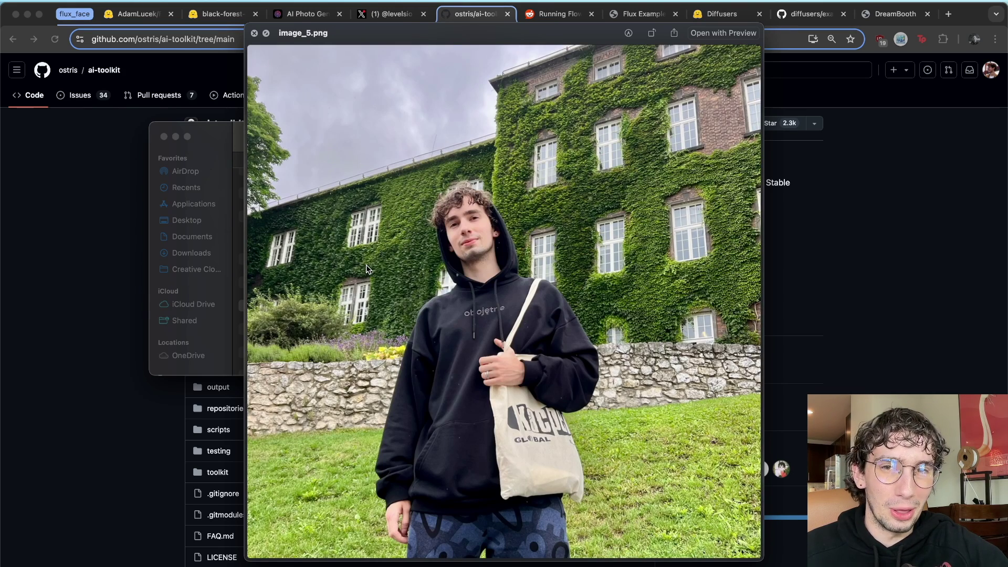
key(Down)
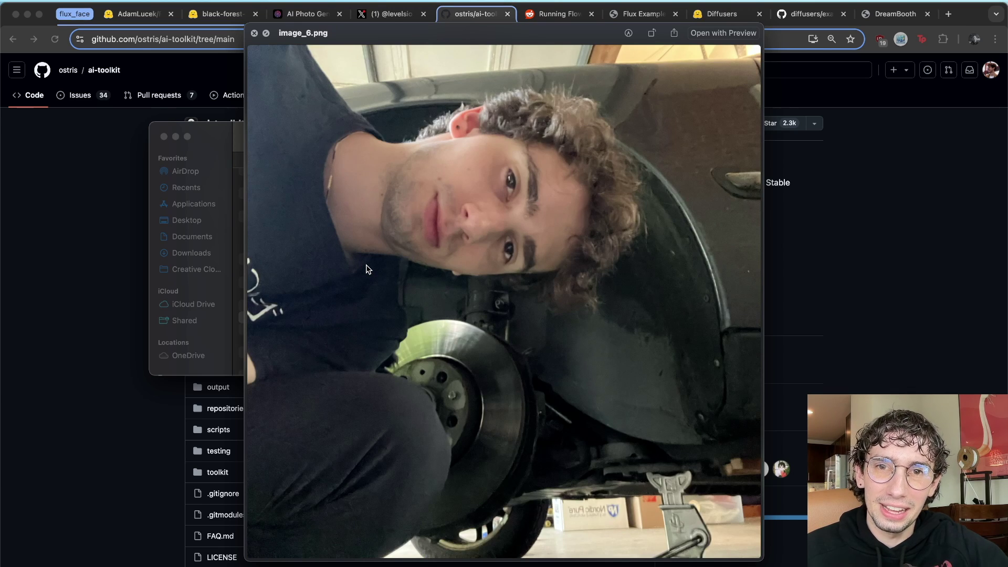
key(Down)
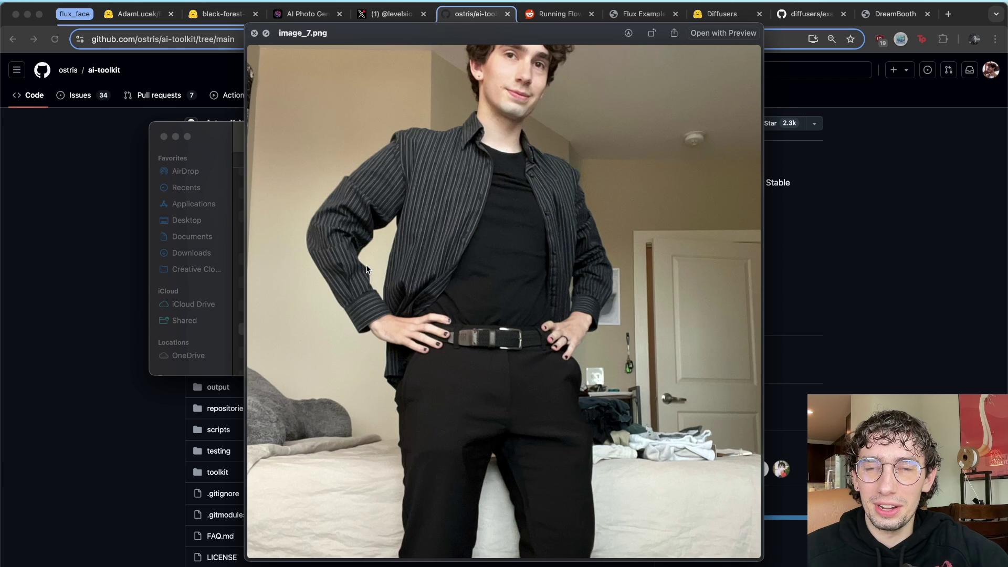
key(Down)
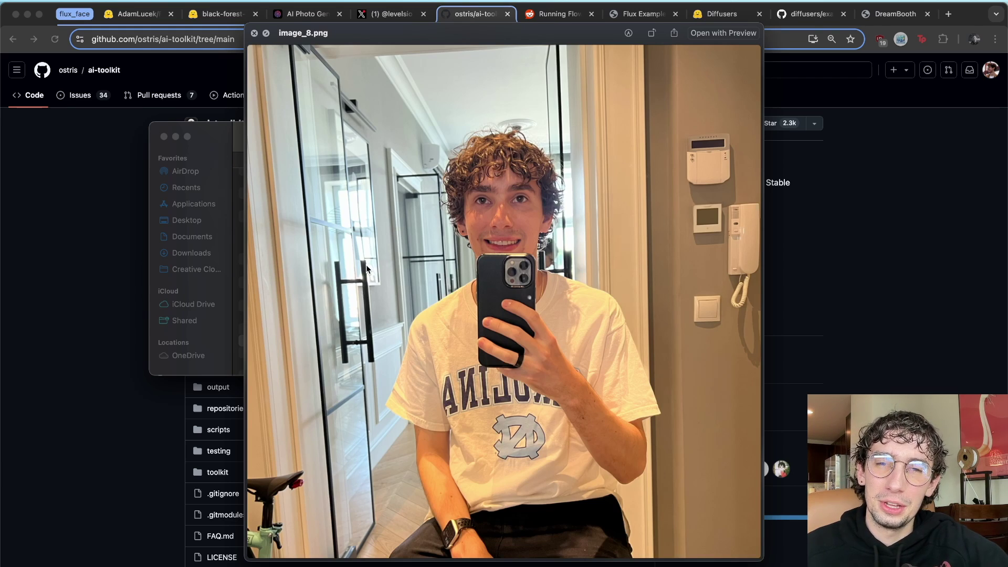
key(Down)
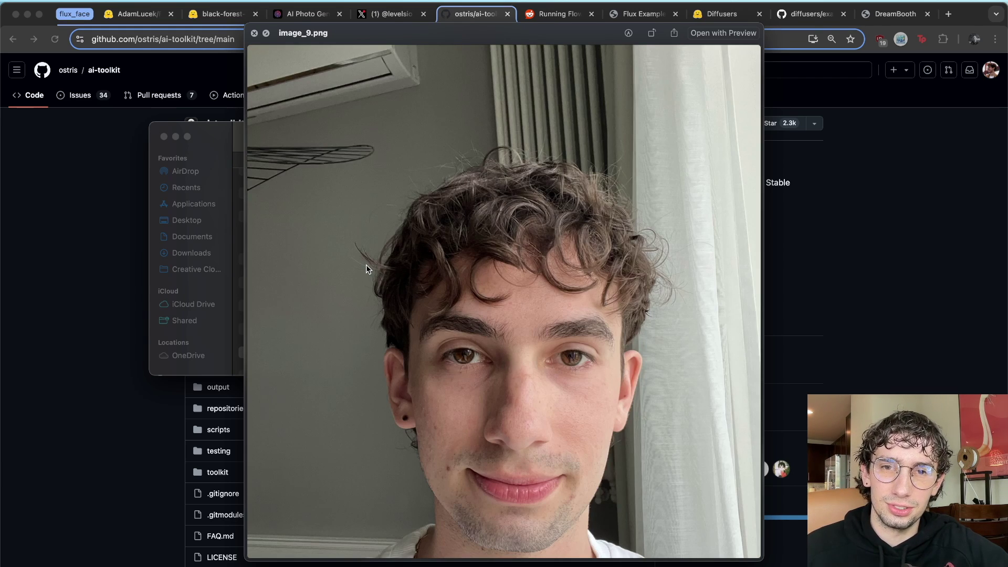
key(Down)
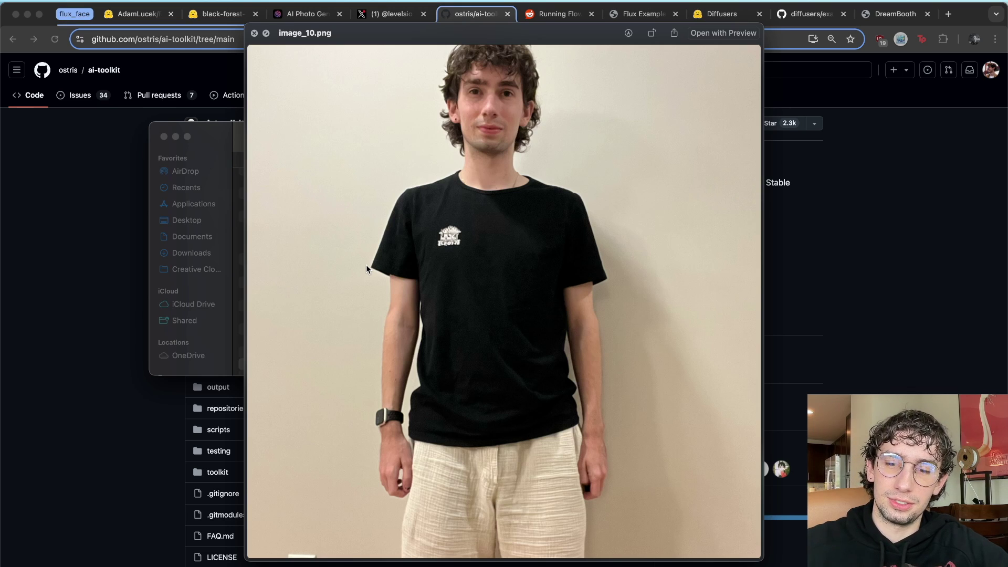
key(space)
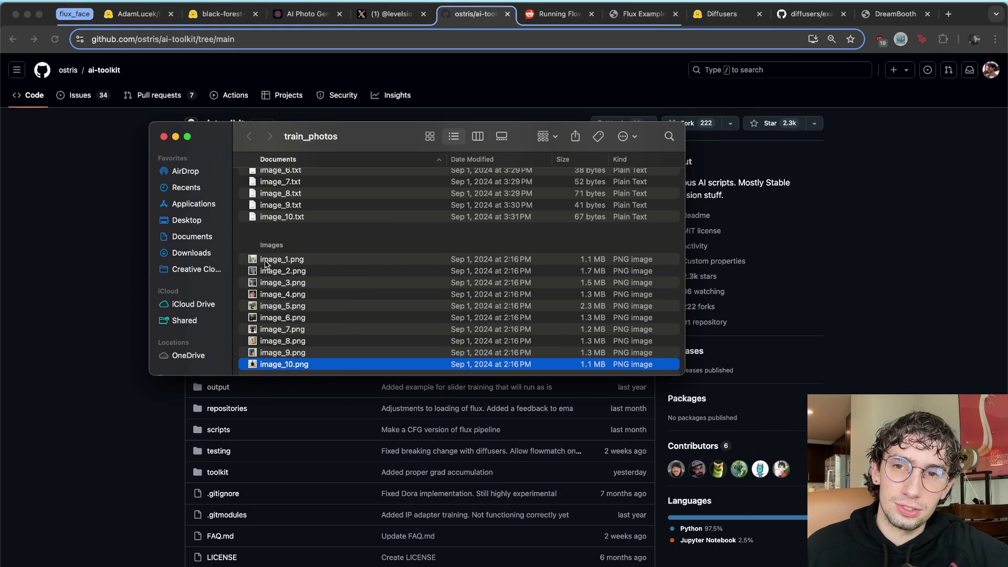
- Scroll the train_photos list of caption files image_1.txt to image_10.txt
scroll(334, 336, down, 1)
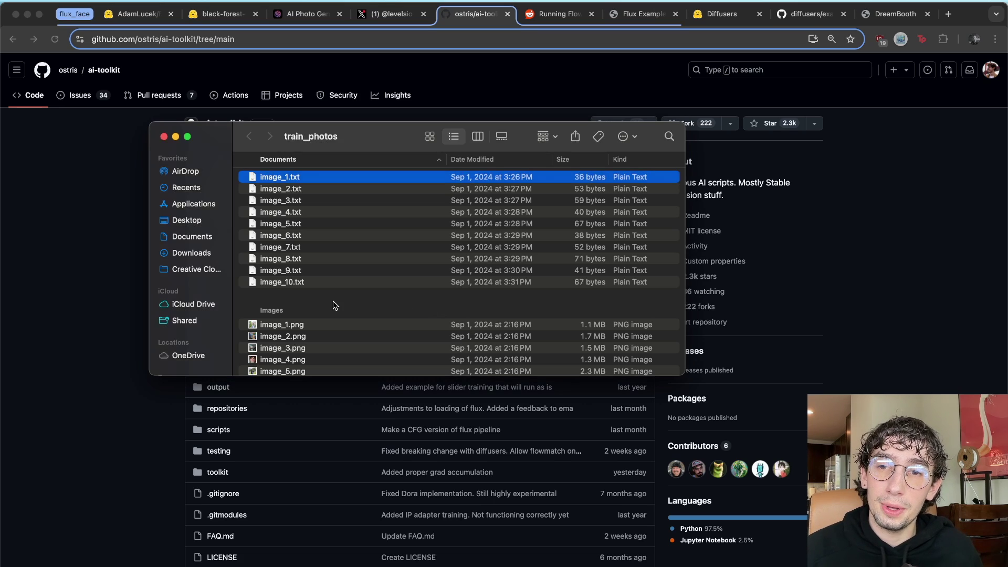
scroll(334, 302, down, 3)
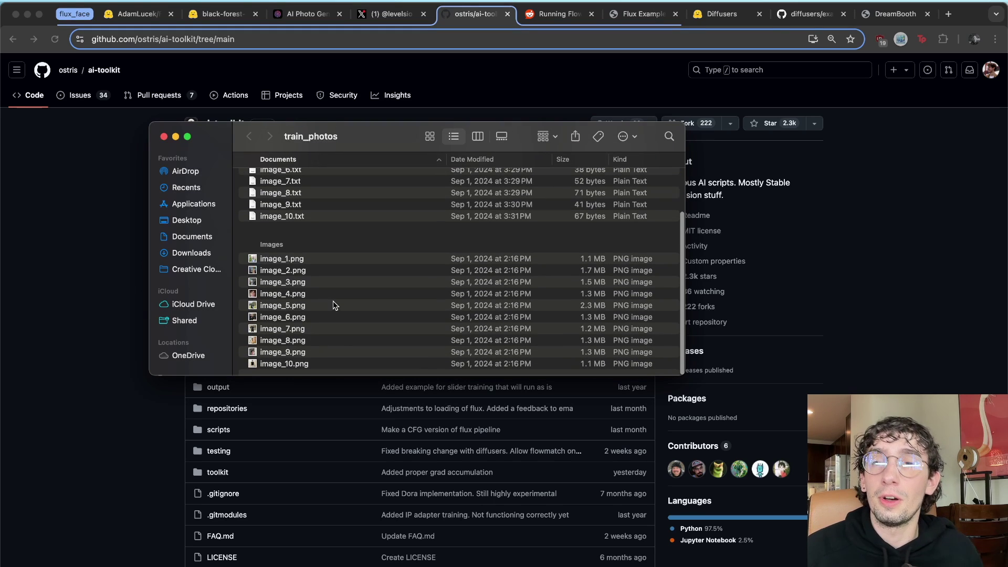
scroll(344, 259, up, 3)
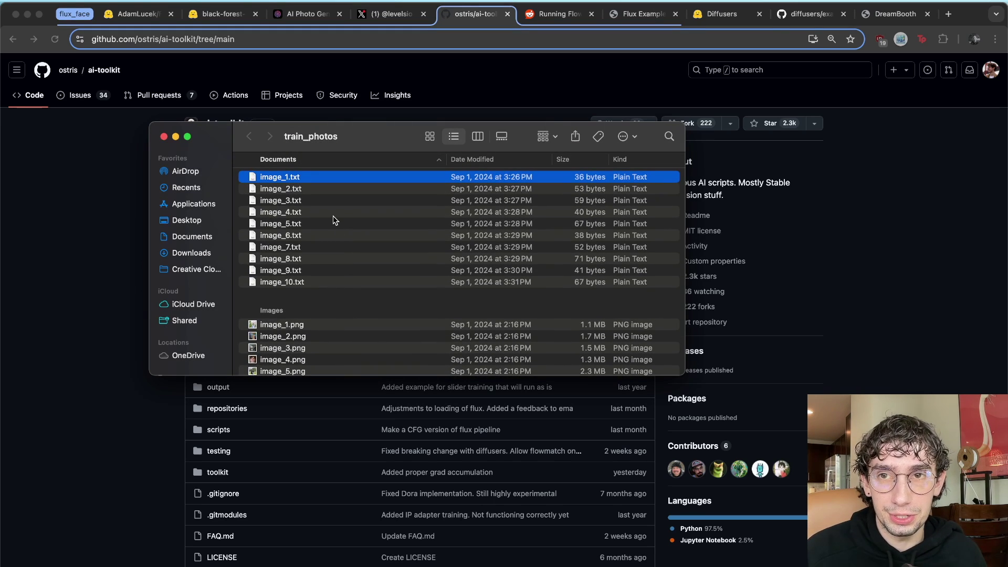
scroll(334, 220, down, 1)
scroll(334, 219, up, 1)
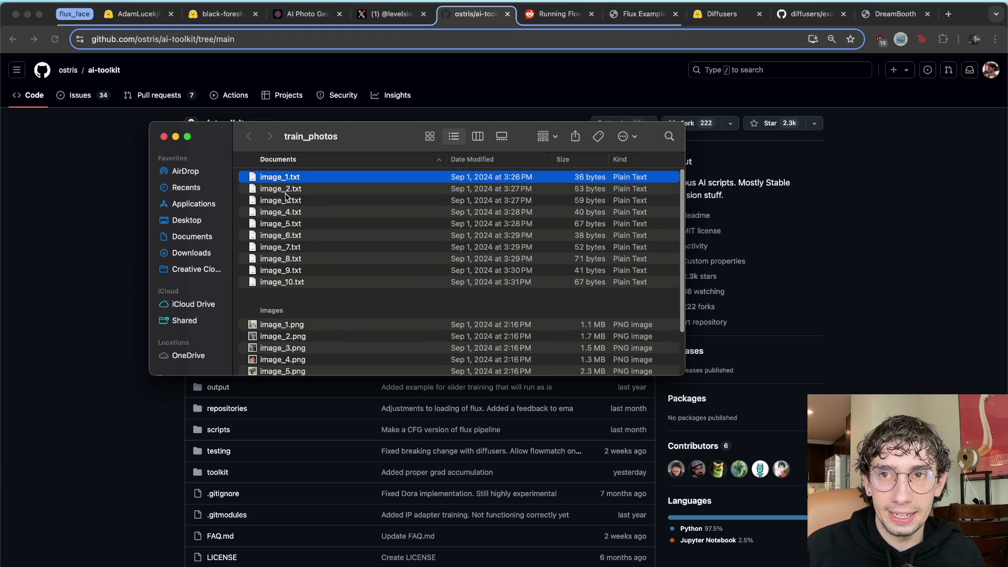
key(space)
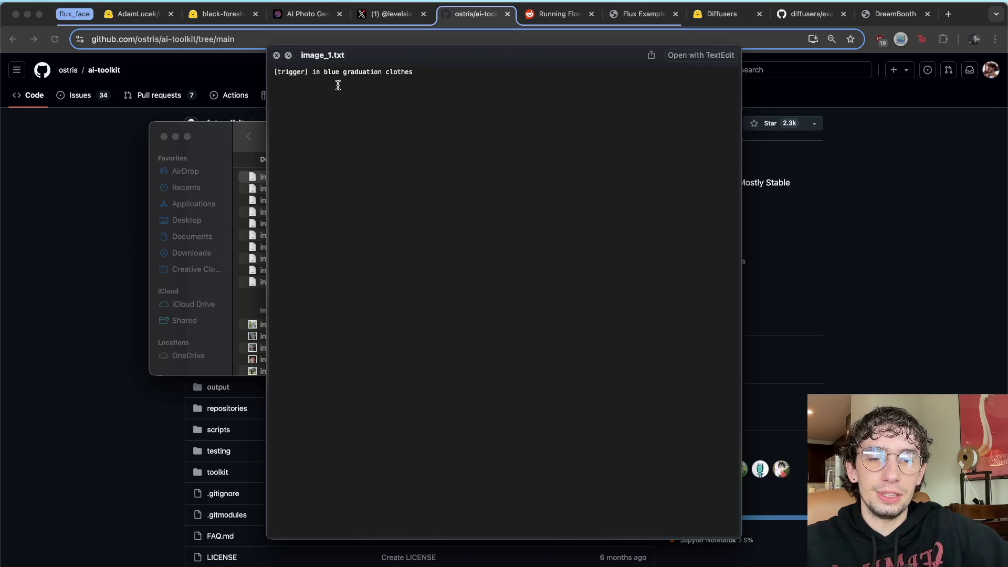
drag(355, 61, 468, 77)
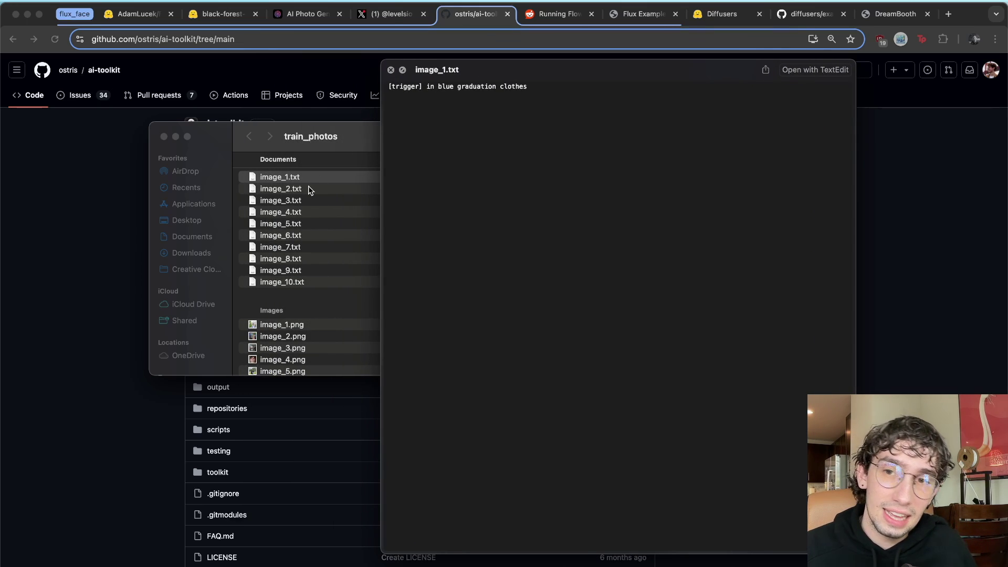
scroll(282, 240, down, 3)
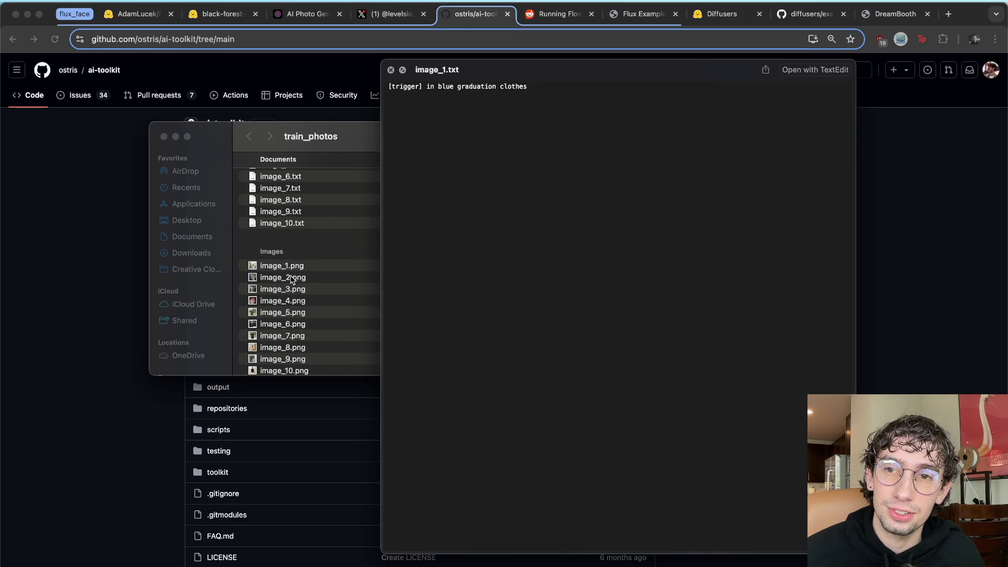
scroll(280, 261, up, 3)
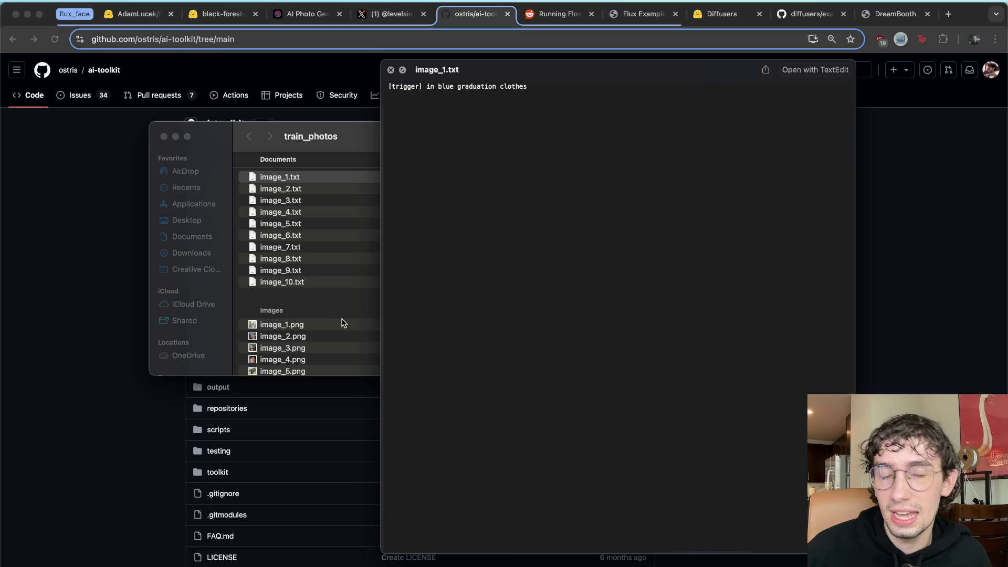
scroll(328, 196, up, 2)
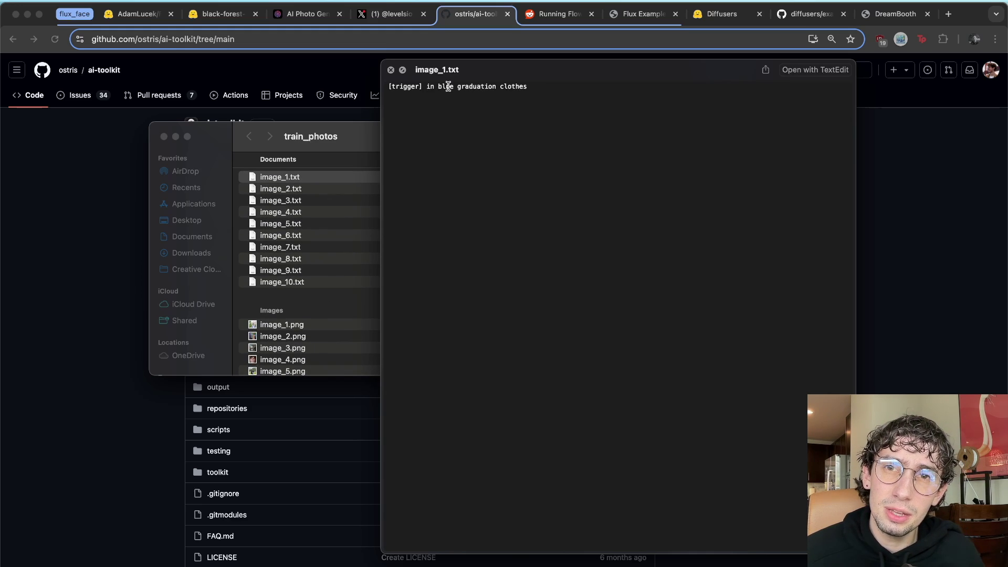
drag(425, 86, 561, 89)
click(561, 88)
drag(423, 87, 362, 89)
click(422, 109)
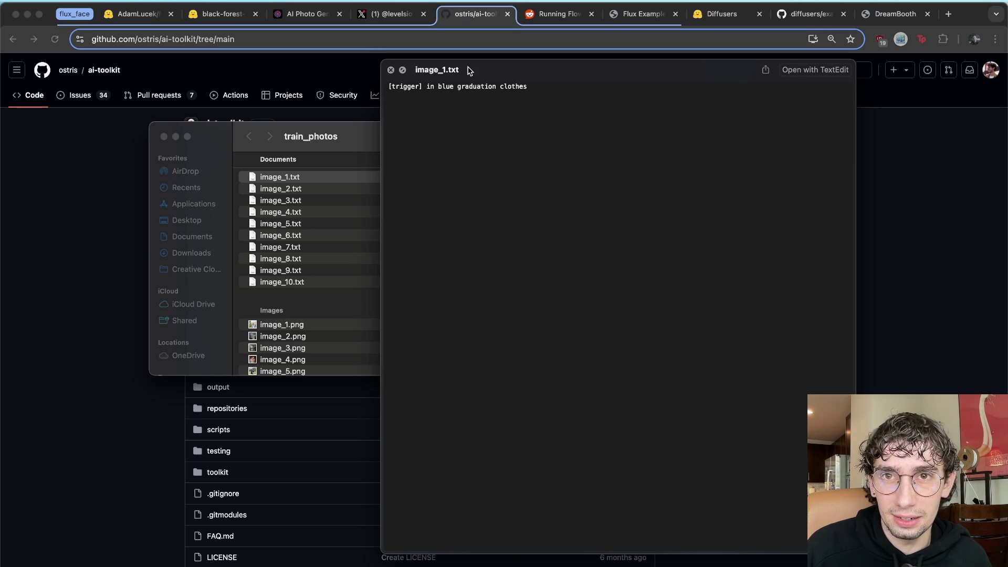
drag(469, 71, 528, 69)
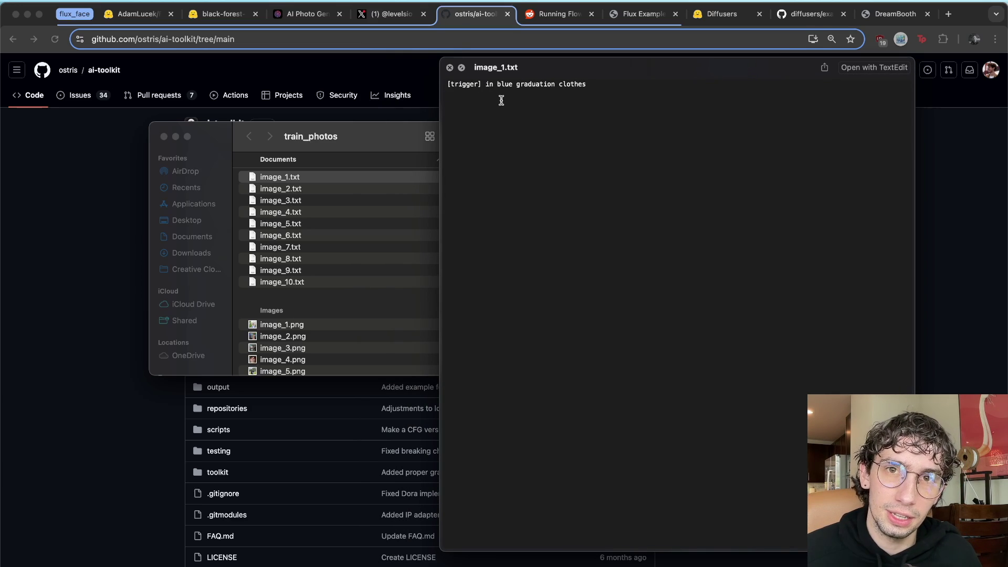
key(space)
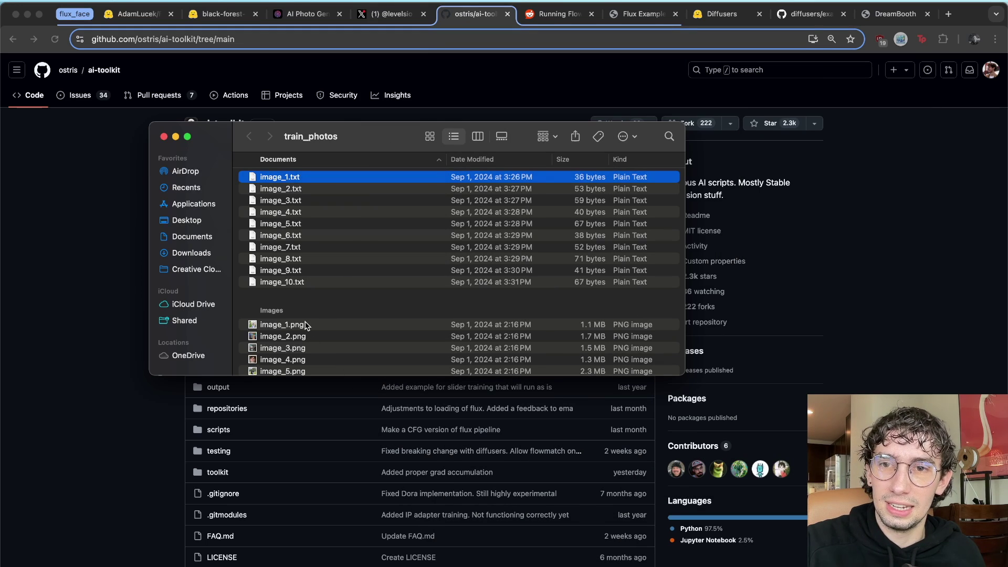
- Quick Look image_1.png, image_2.png and the image_2.txt caption, then image_2.png again
click(283, 324)
key(space)
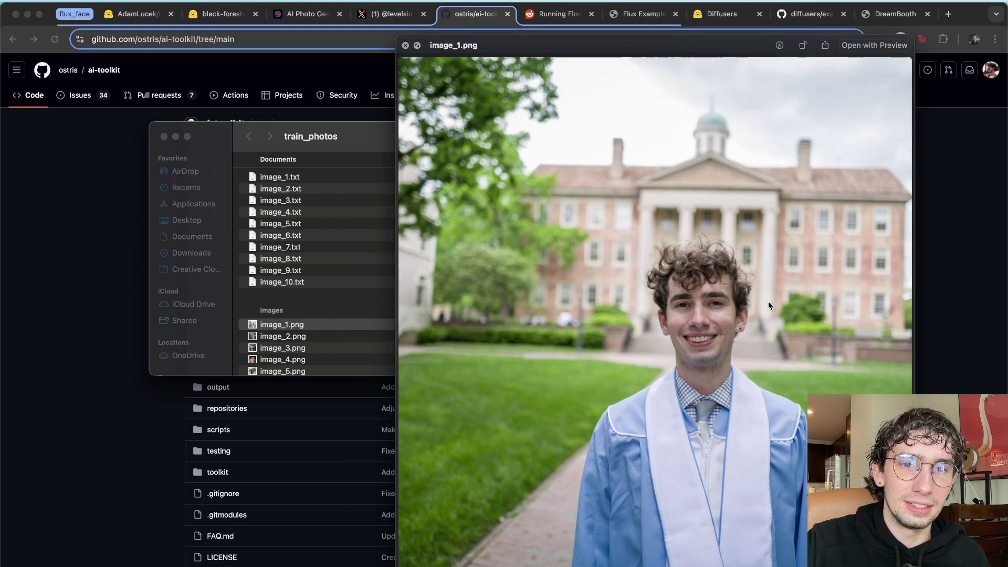
key(space)
click(271, 339)
key(space)
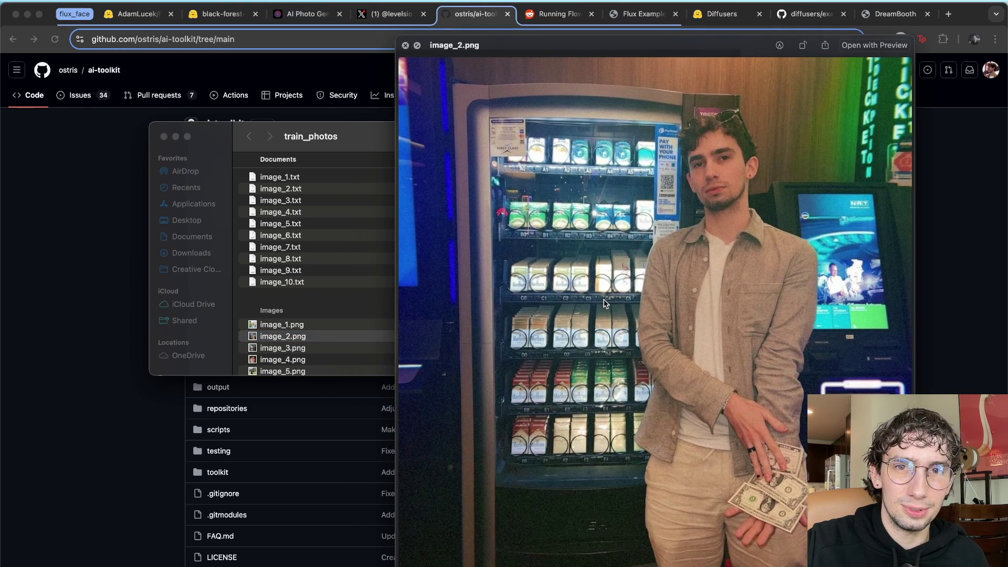
key(space)
click(286, 190)
key(space)
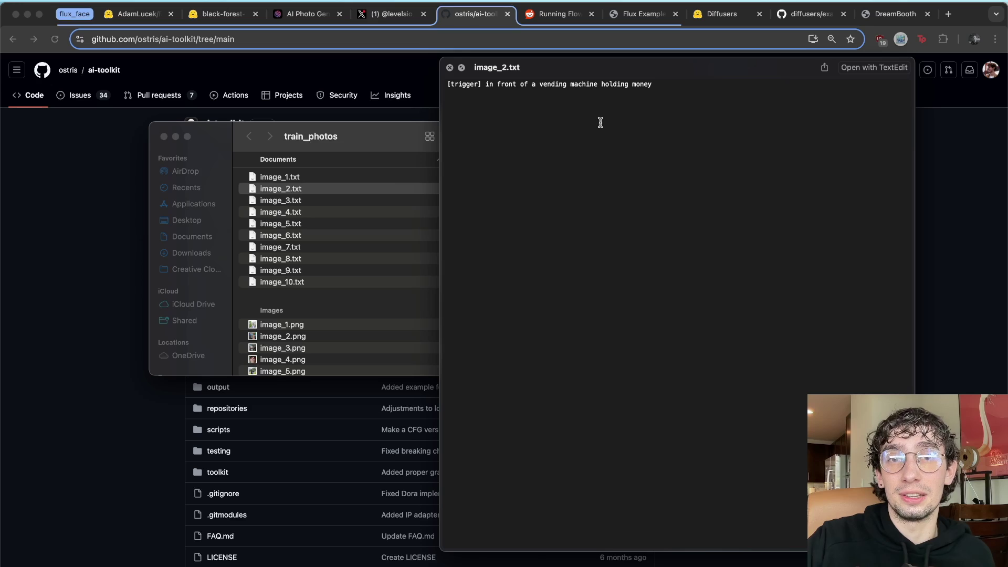
key(space)
click(286, 335)
key(space)
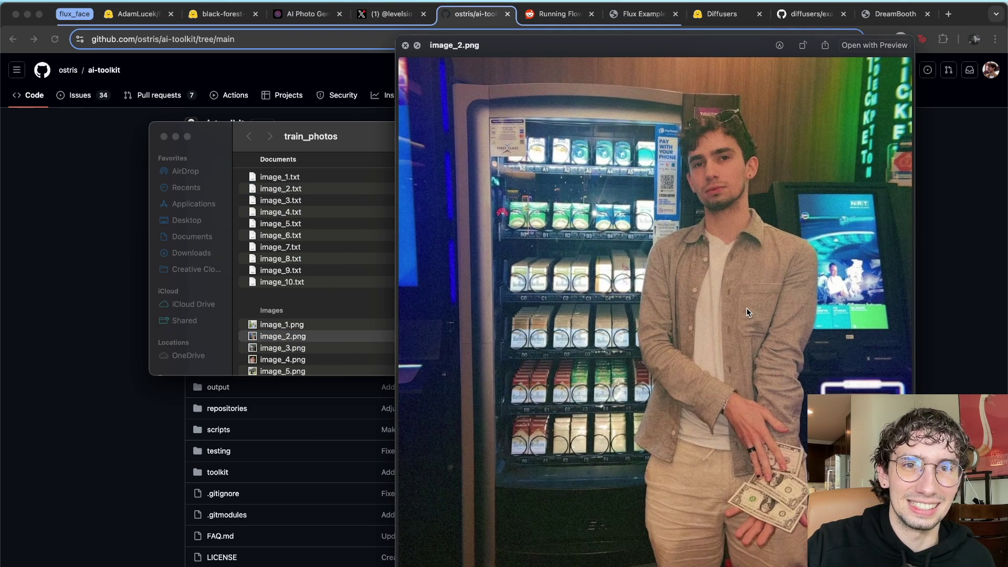
key(space)
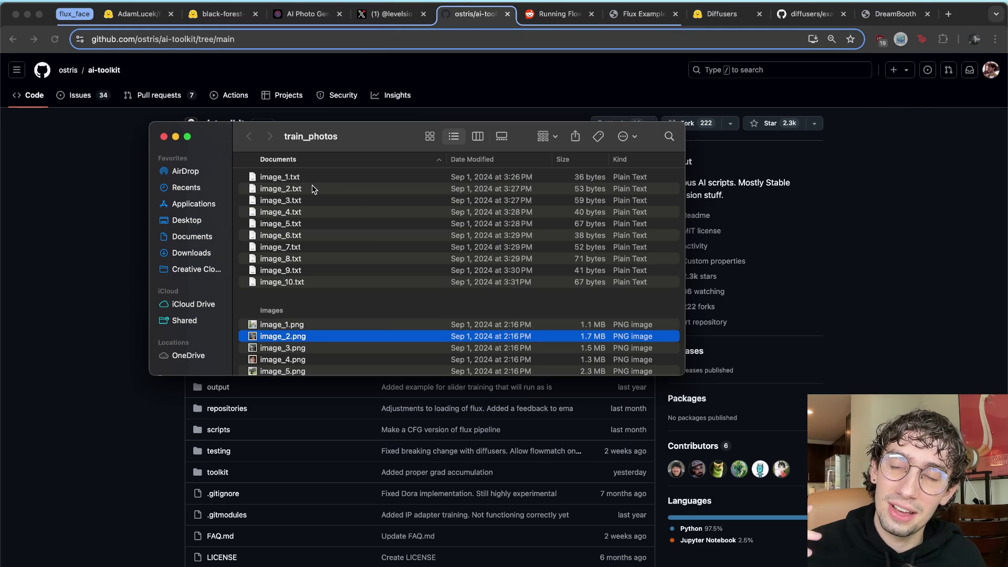
- Quick Look the image_10.txt caption and its matching image_10.png photo
scroll(302, 181, up, 2)
scroll(307, 221, down, 3)
scroll(307, 233, up, 3)
click(298, 284)
scroll(294, 326, down, 3)
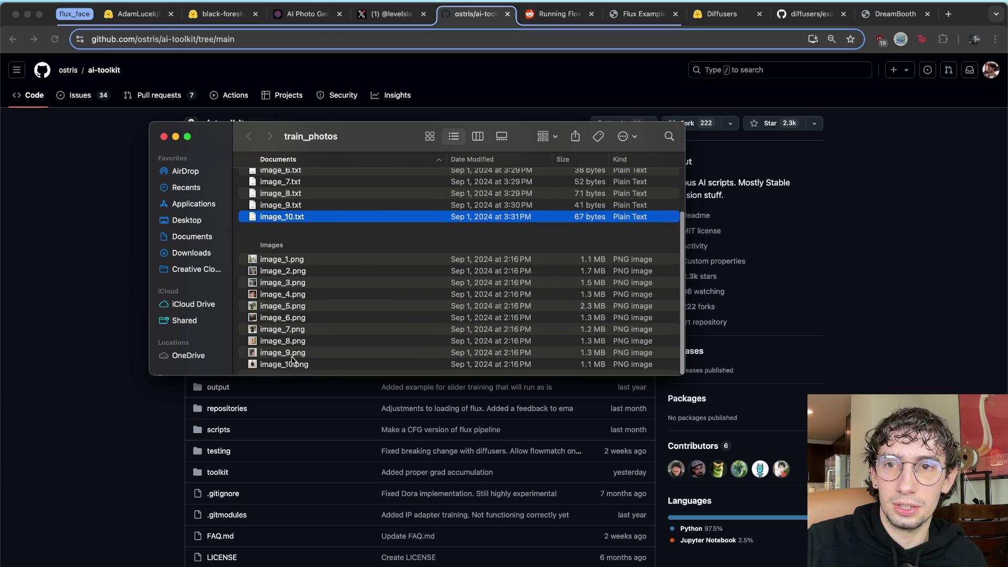
key(space)
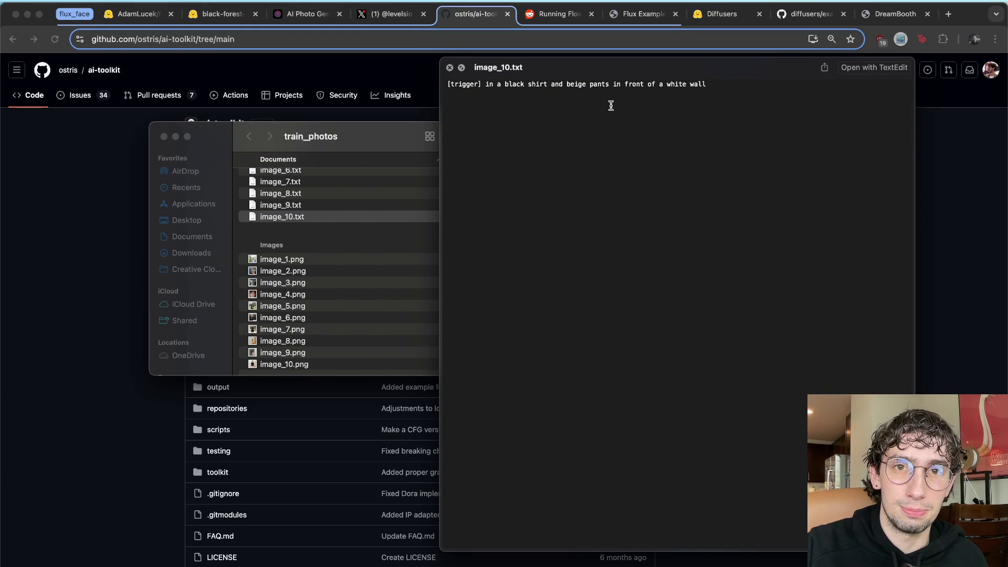
key(space)
click(286, 364)
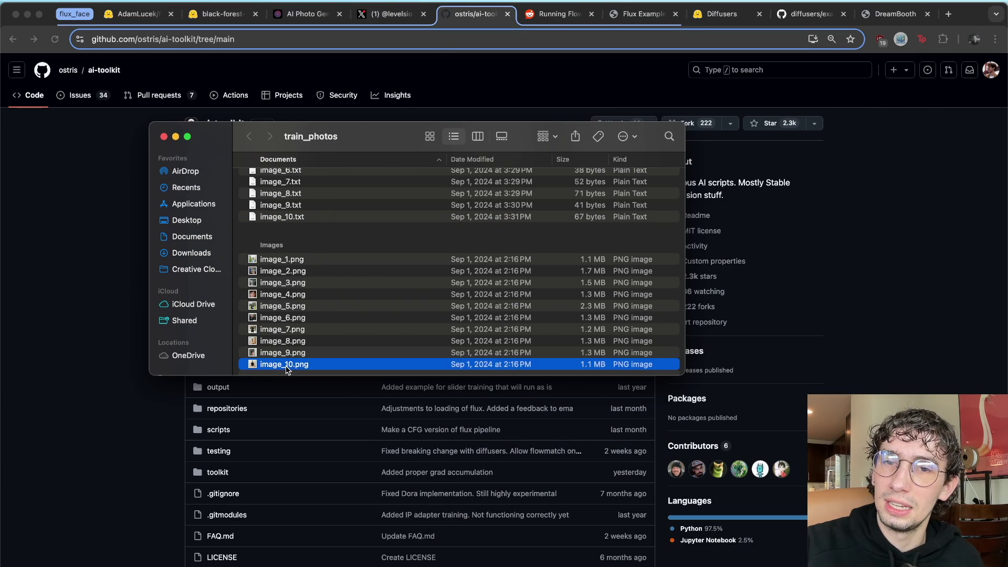
key(space)
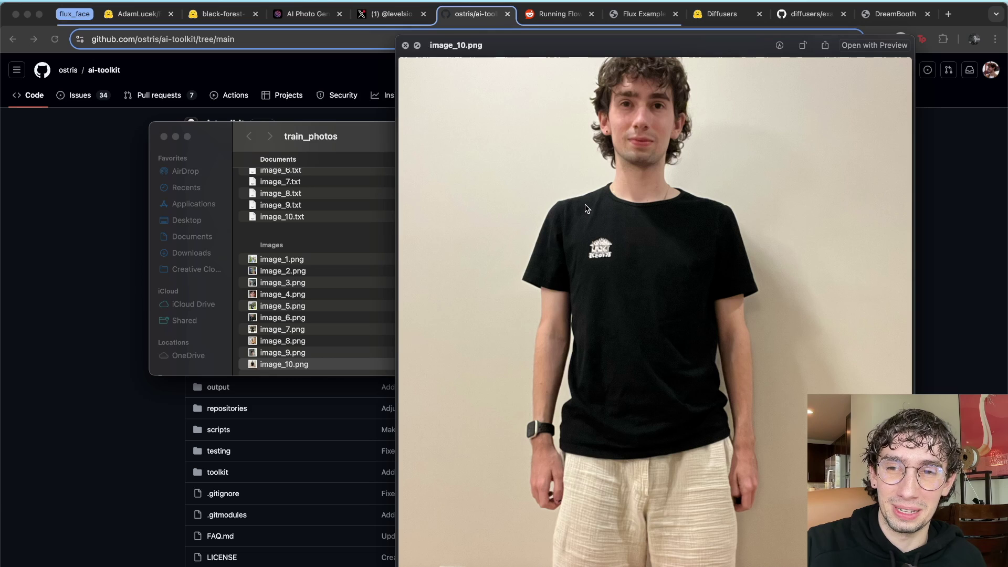
key(space)
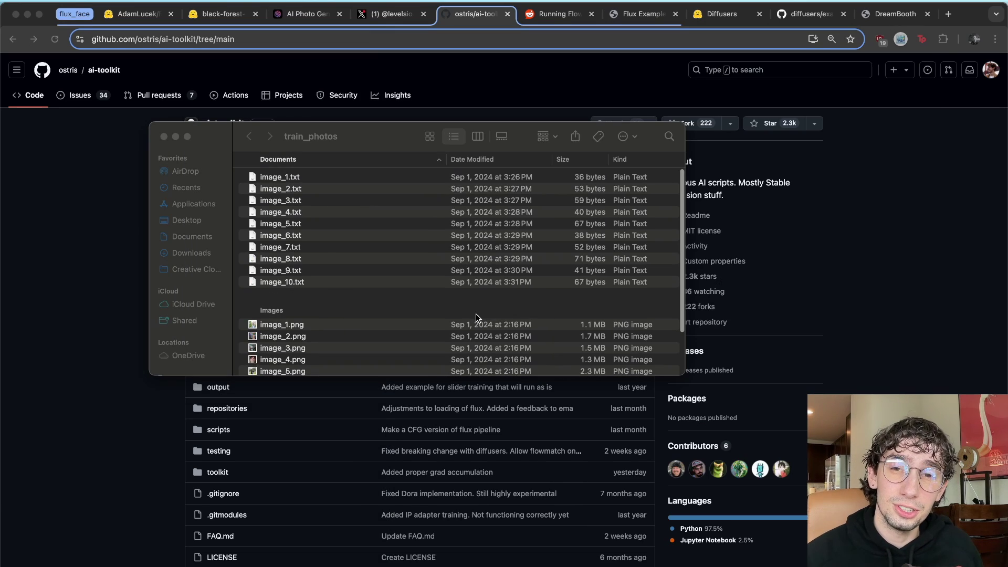
- Bring the ai-toolkit GitHub repository page back in front of Finder
scroll(474, 307, down, 1)
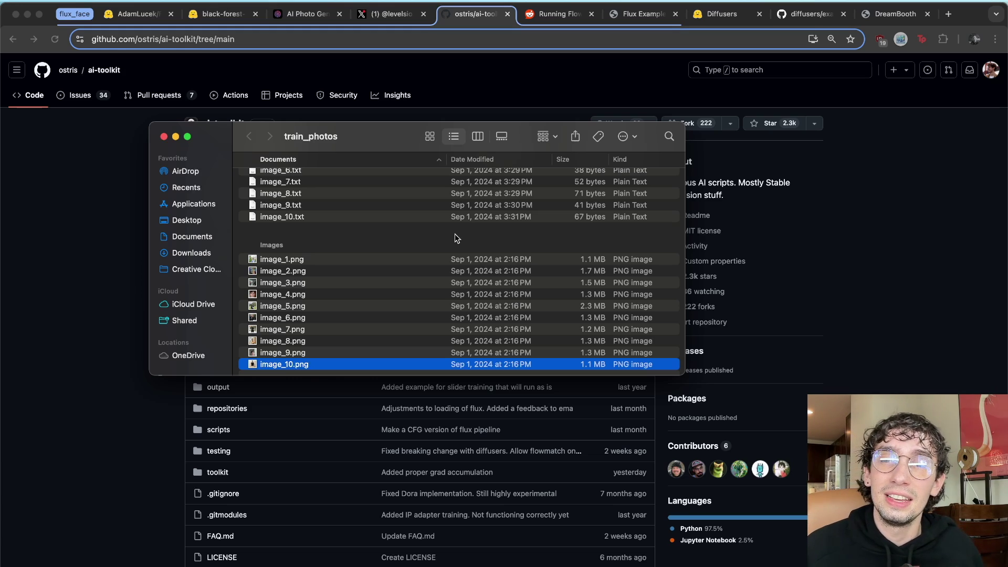
scroll(451, 247, up, 5)
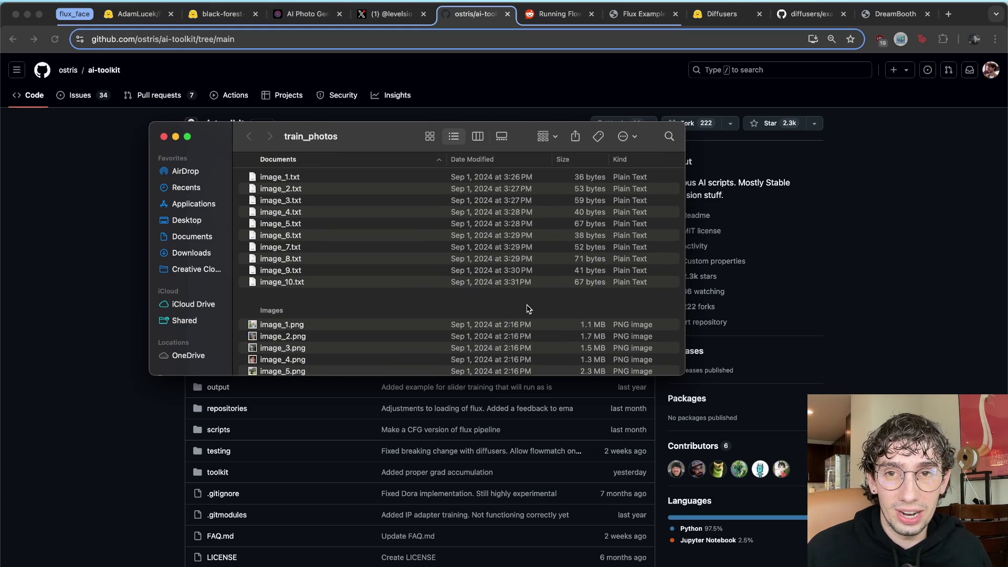
click(81, 290)
scroll(76, 288, down, 1)
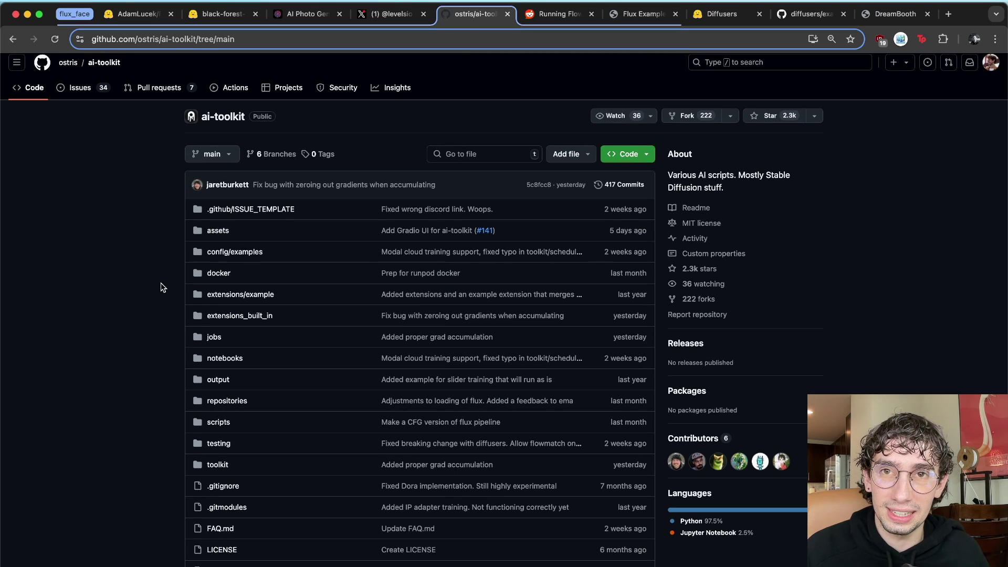
scroll(163, 288, down, 1)
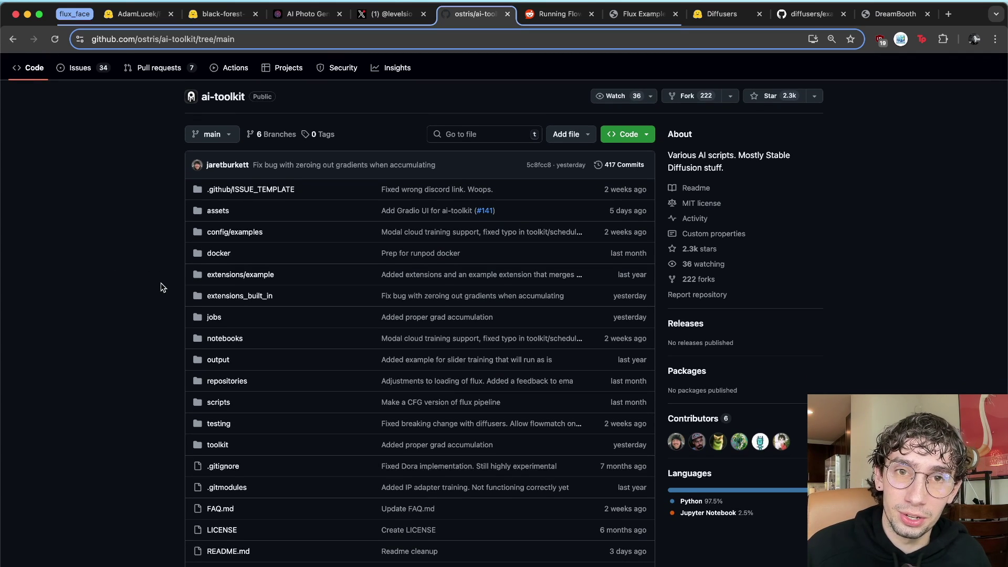
scroll(162, 286, down, 1)
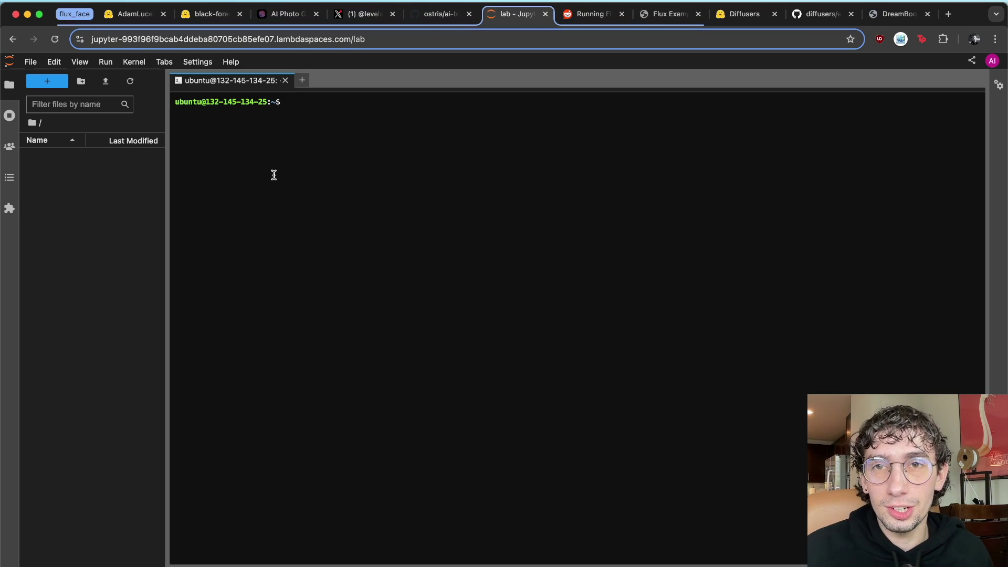
click(350, 94)
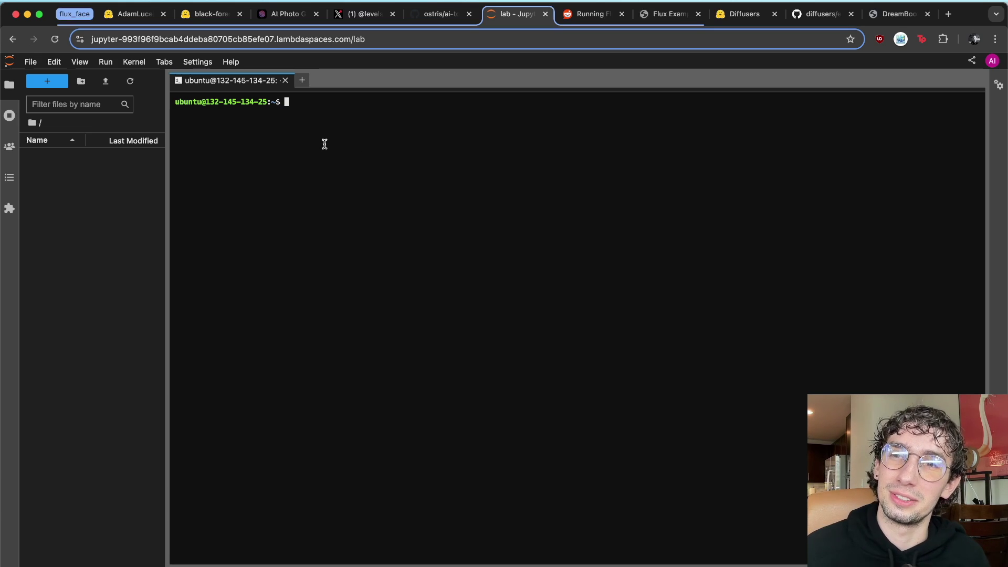
- Run nvidia-smi and confirm the A100-SXM4-40GB shows only 4MiB used with no processes
text(nvidia-smio)
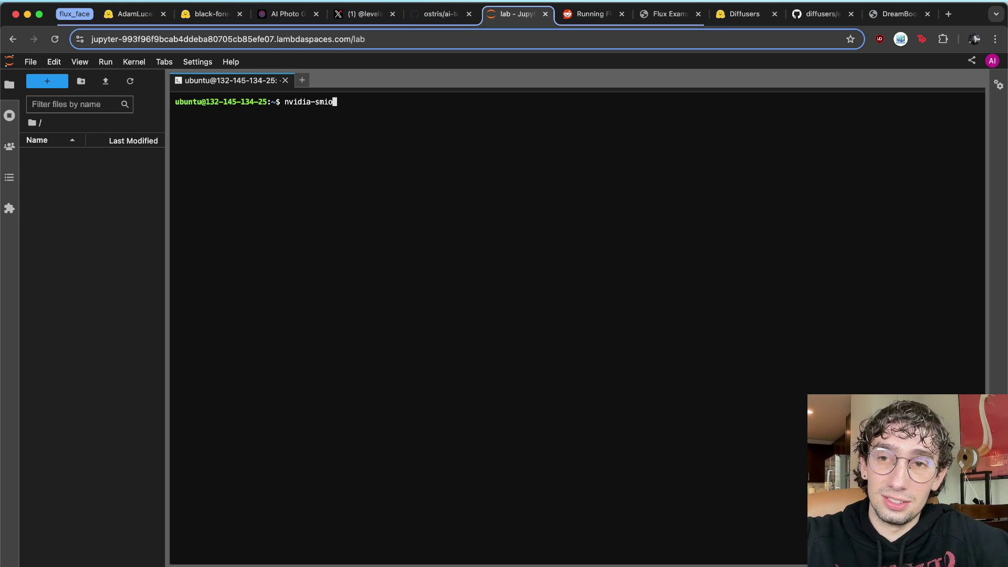
key(BackSpace)
key(Return)
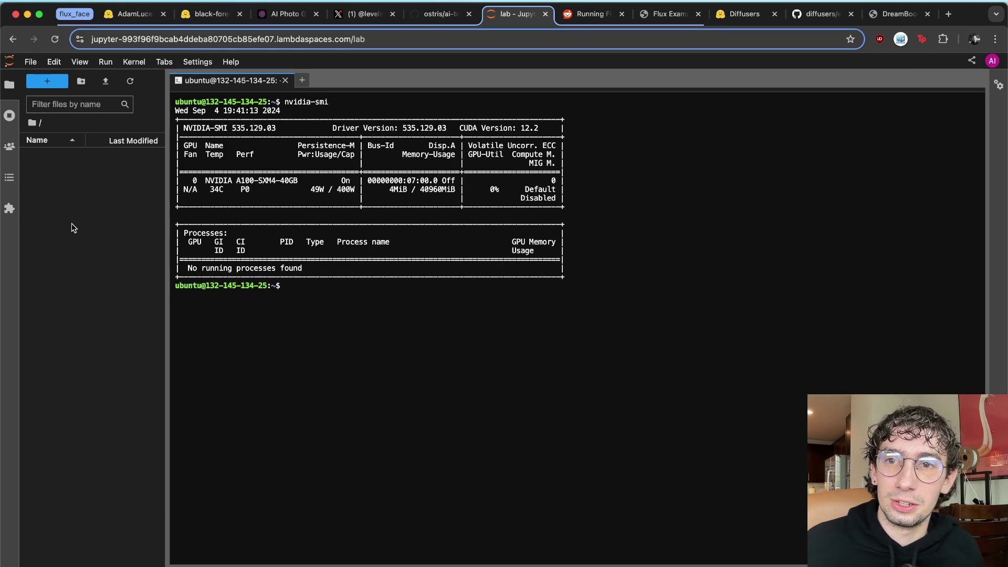
drag(233, 181, 308, 181)
click(321, 247)
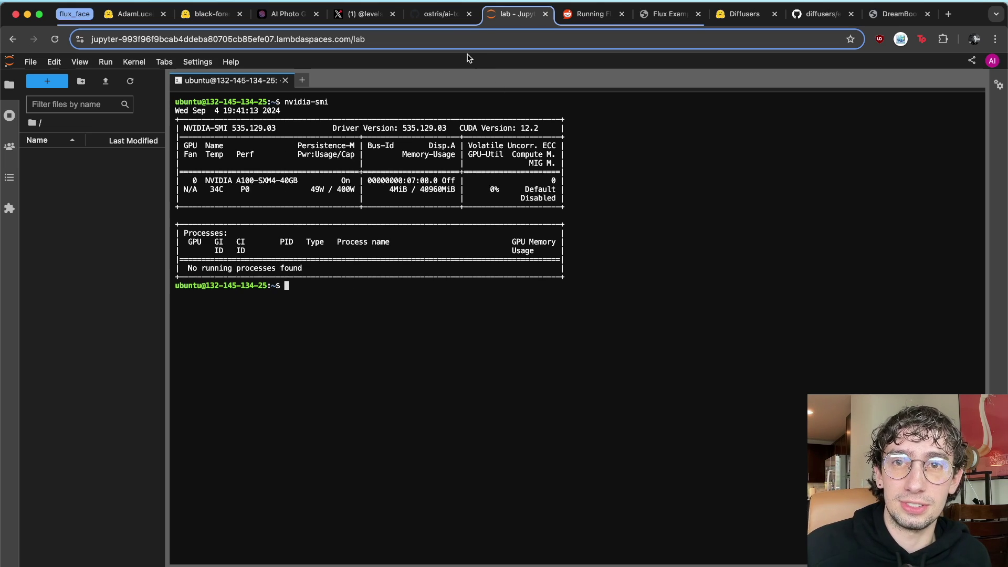
- Copy the README's Linux install commands, git clone through pip3 install -r requirements.txt
click(442, 18)
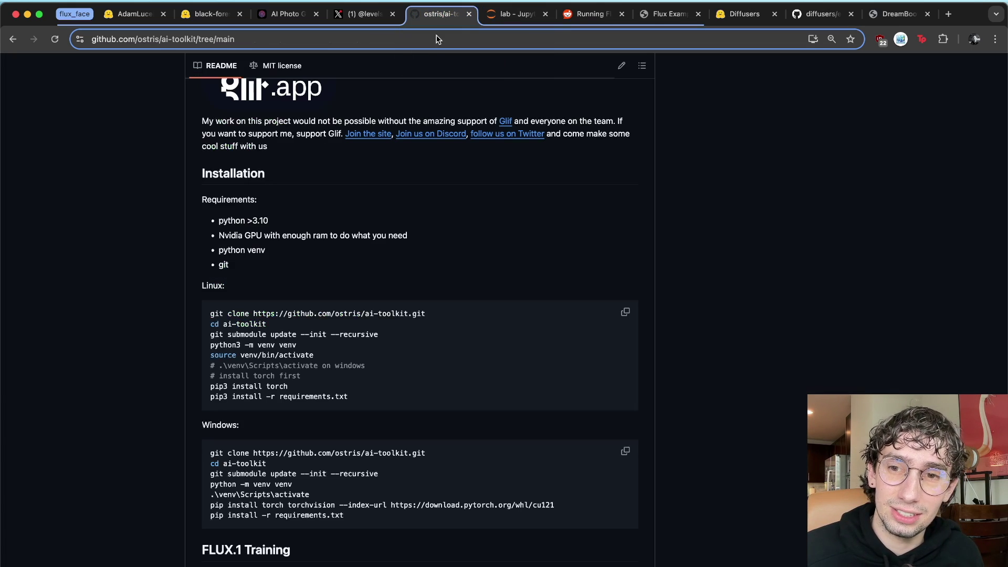
scroll(332, 287, down, 3)
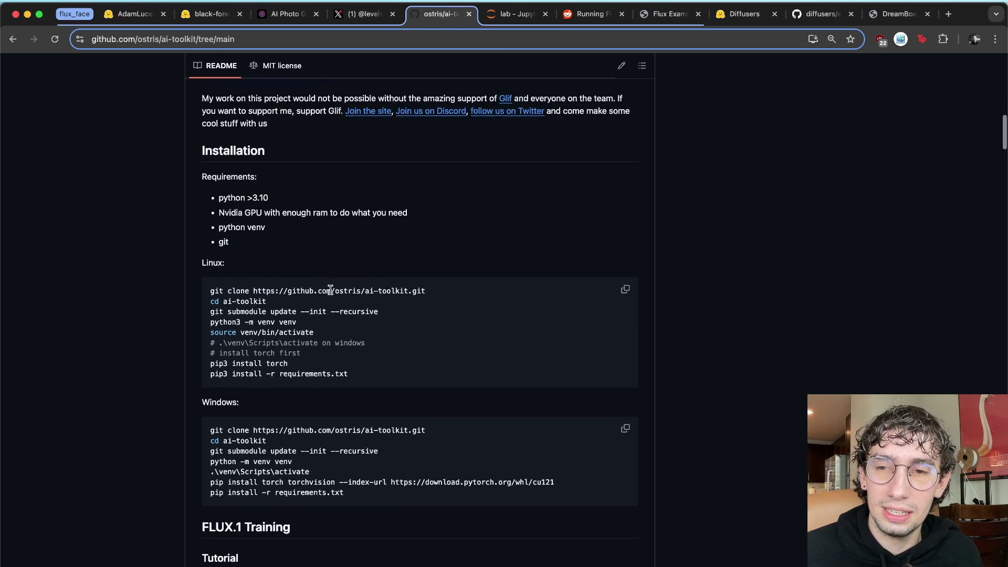
scroll(421, 273, down, 4)
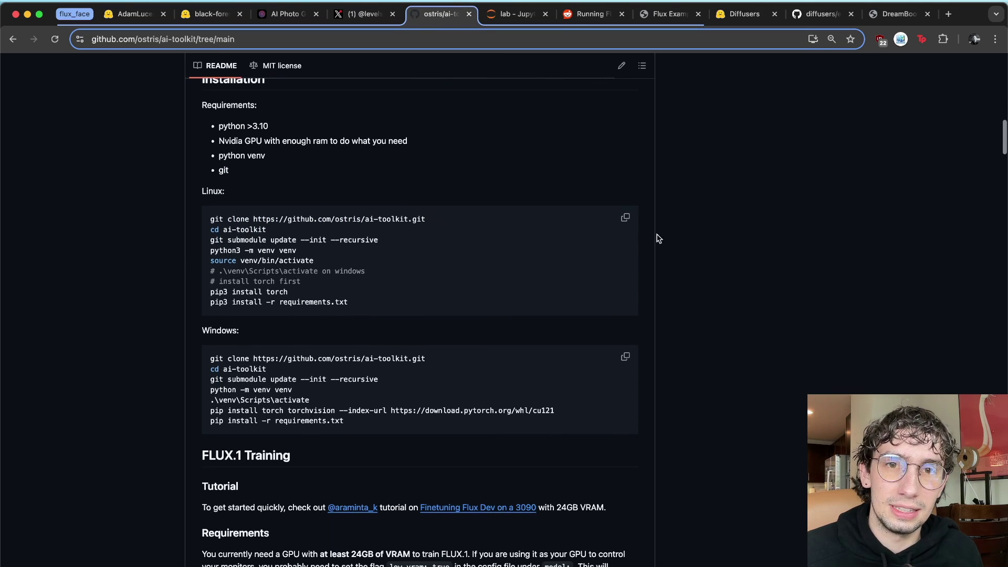
click(625, 220)
scroll(461, 239, up, 2)
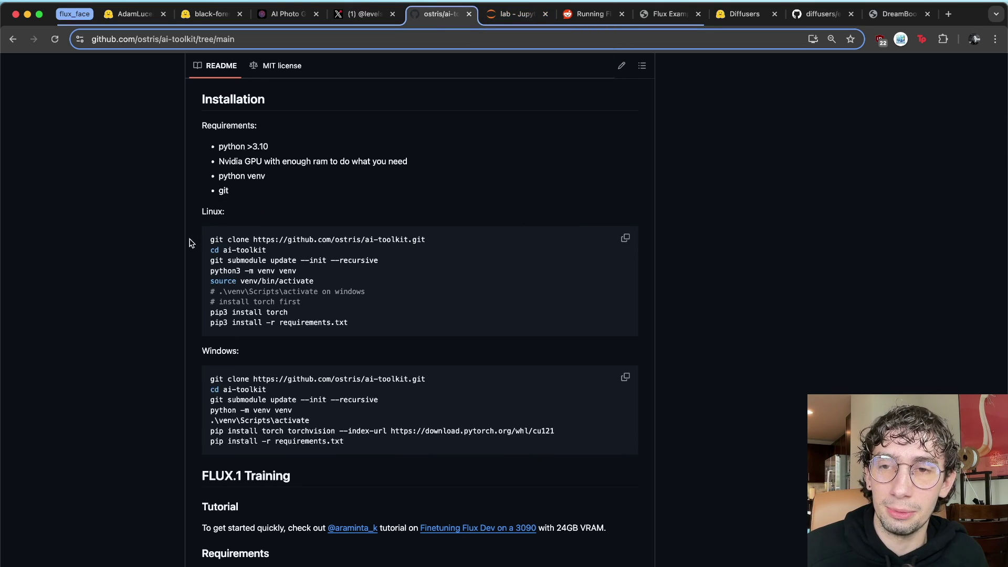
click(625, 238)
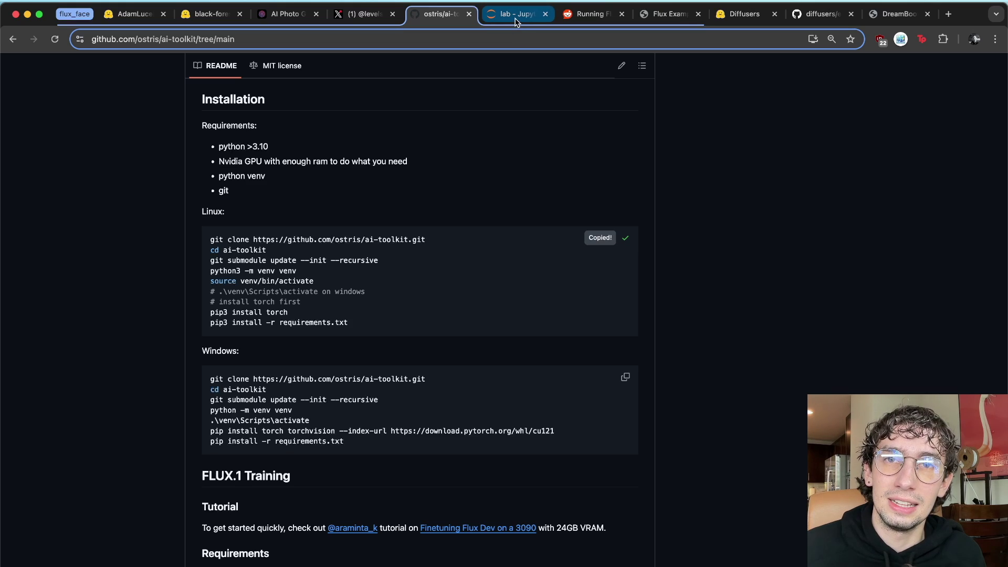
- Run the pasted commands in the terminal to clone ai-toolkit and install its requirements
click(498, 13)
key(super+v)
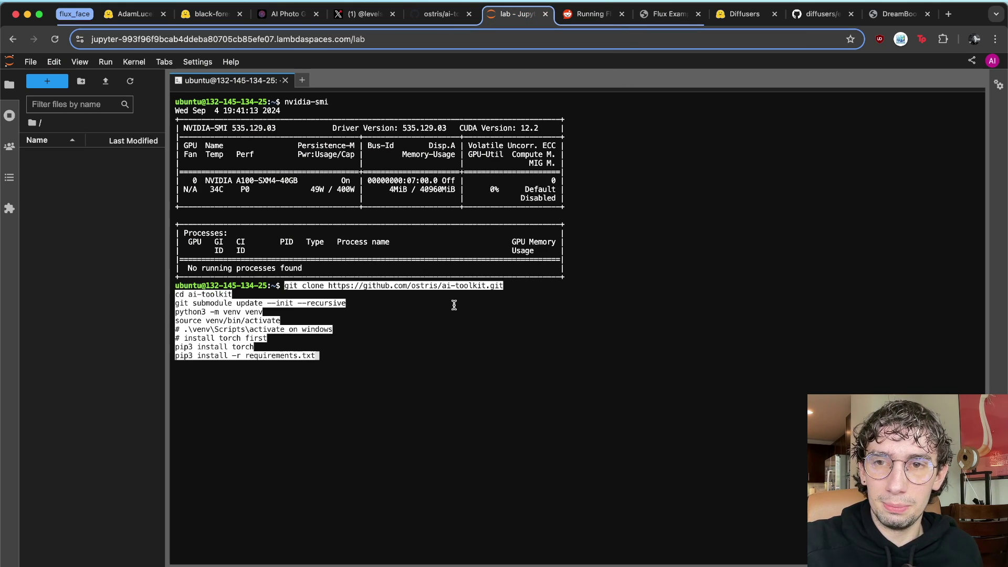
key(Return)
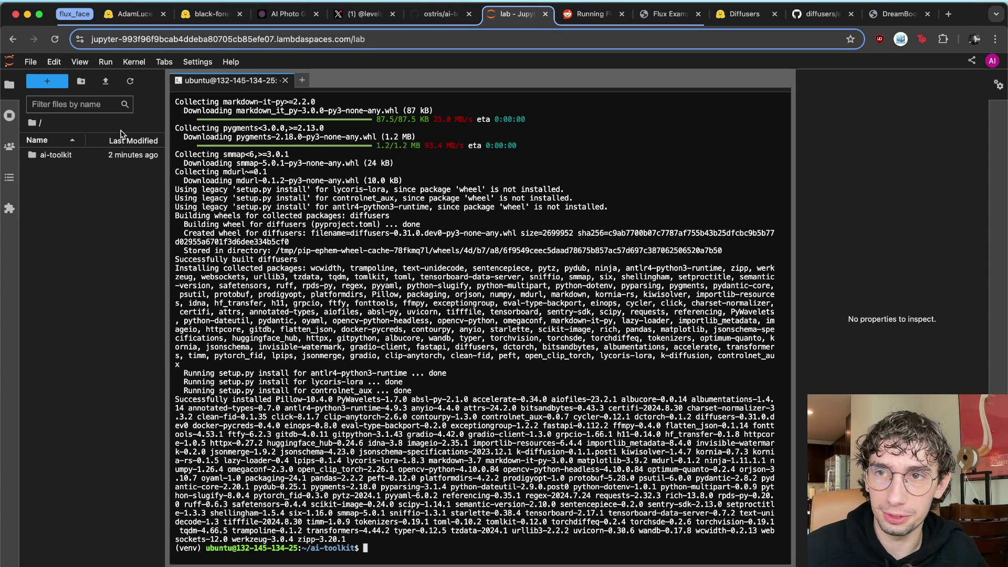
- Open the ai-toolkit folder in the file browser to view its contents
double_click(77, 155)
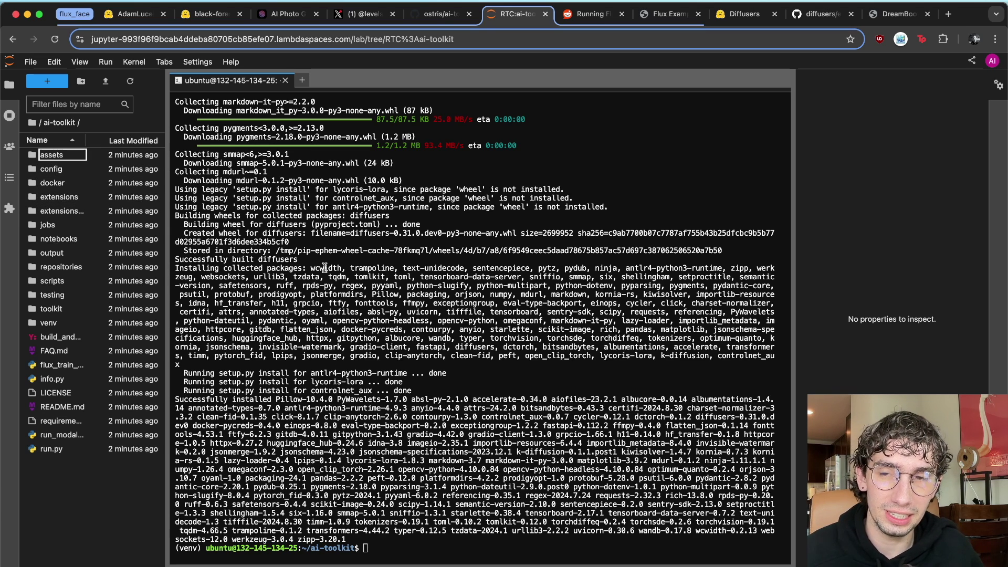
click(438, 15)
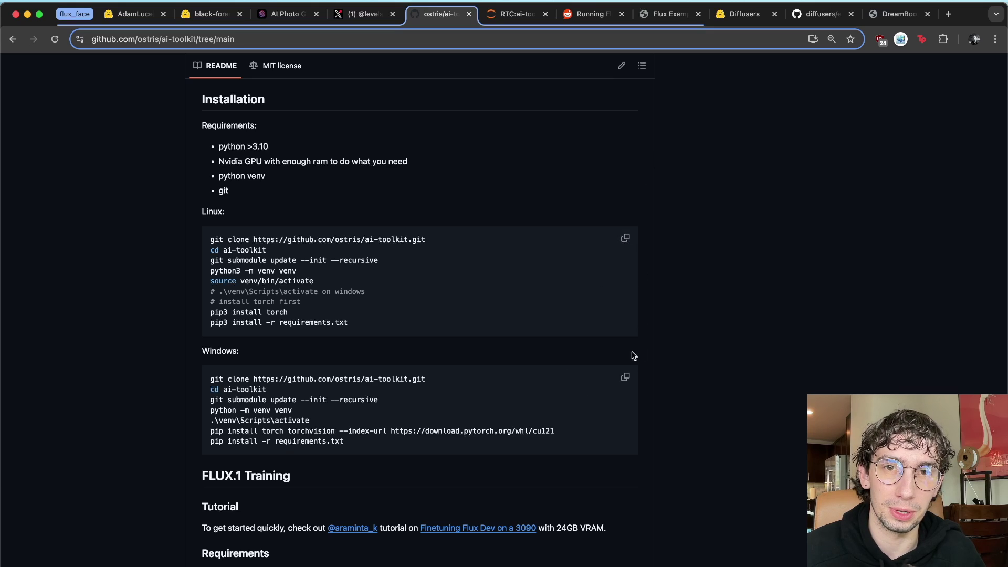
click(514, 15)
click(336, 342)
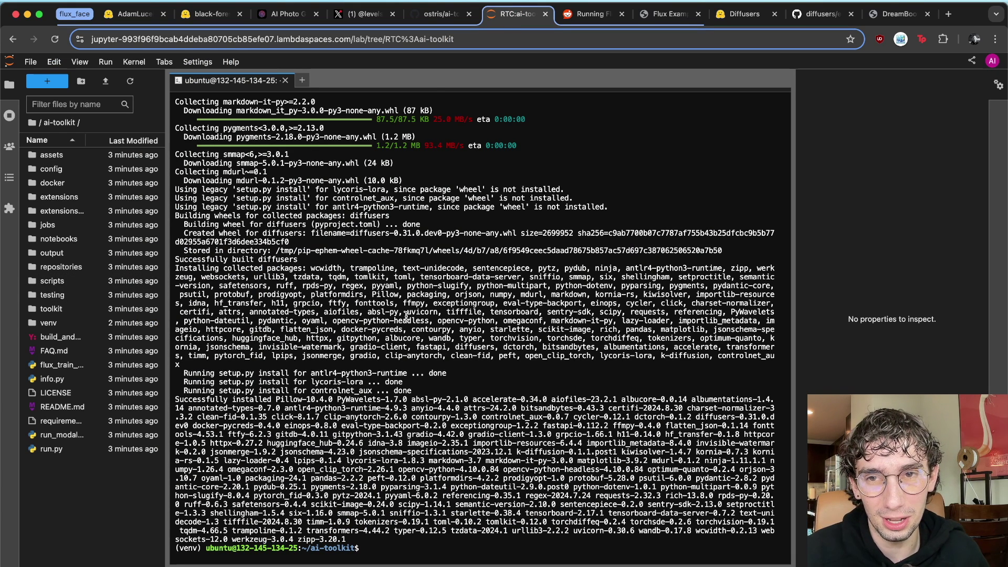
click(129, 487)
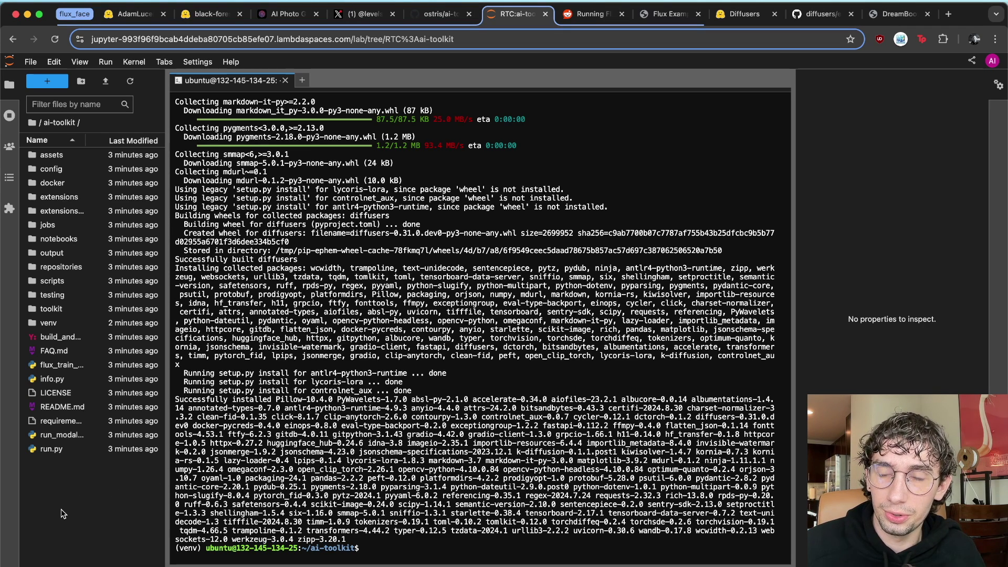
- Create a new folder named lora_me inside ai-toolkit and open it
click(80, 82)
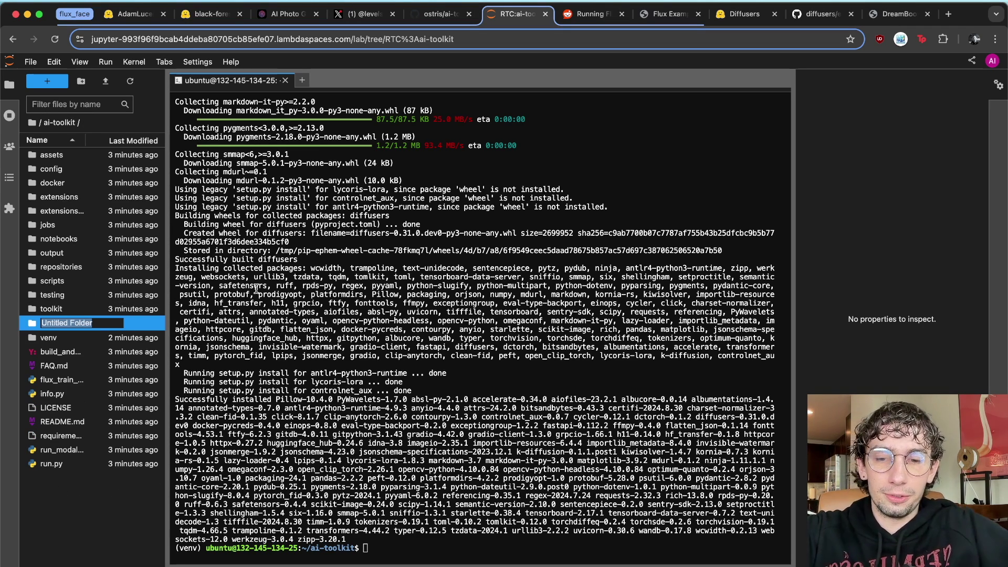
text(lora_me)
key(Return)
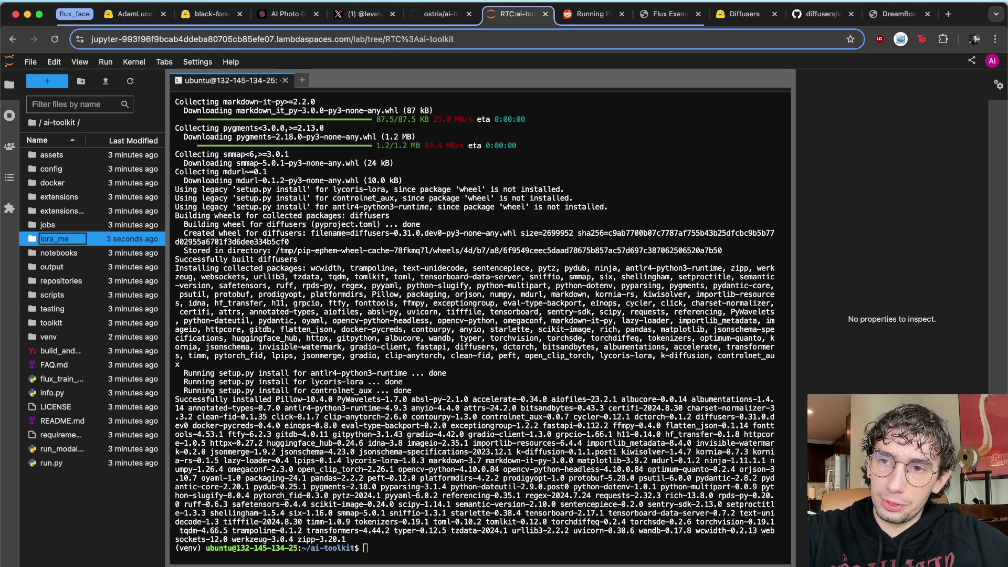
double_click(62, 239)
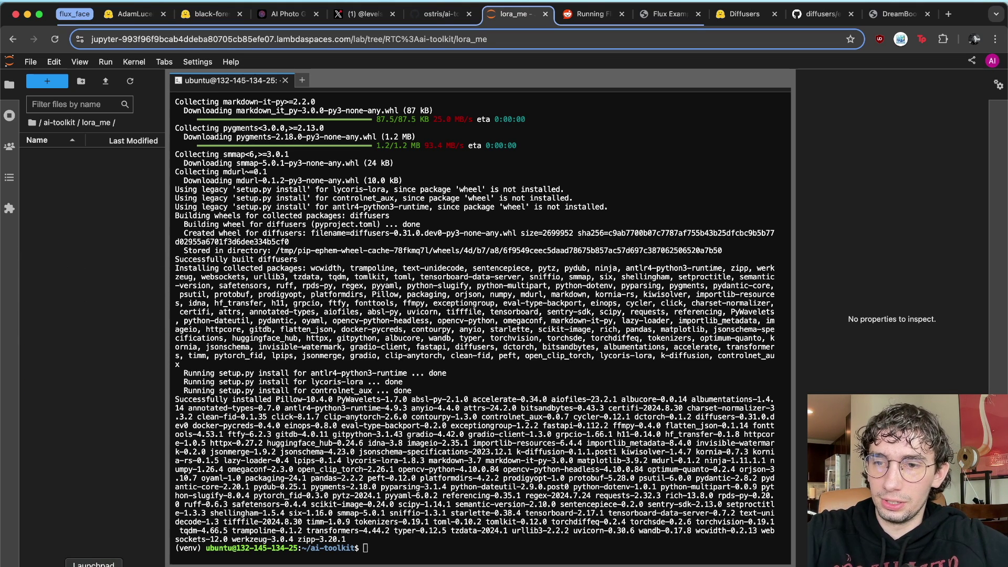
- Upload the image_1–image_10 photos and .txt captions from train_photos into lora_me
click(55, 566)
click(614, 265)
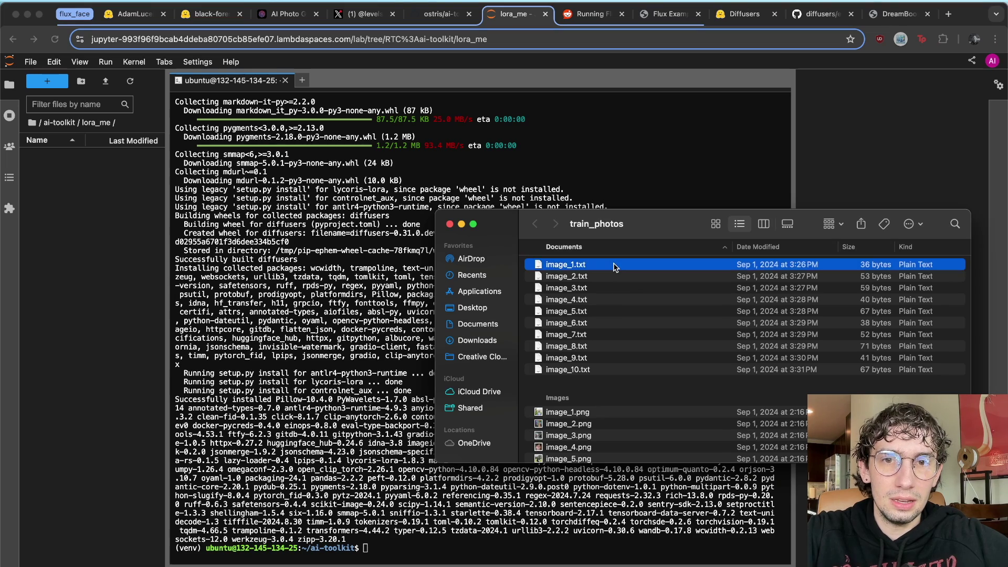
scroll(614, 294, down, 3)
shift+click(601, 453)
drag(651, 298, 106, 331)
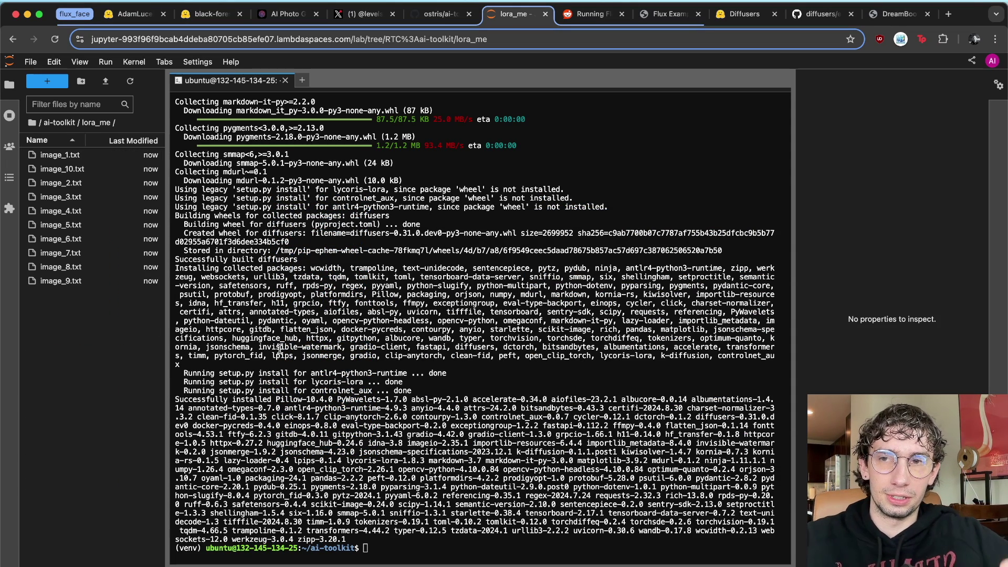
click(56, 123)
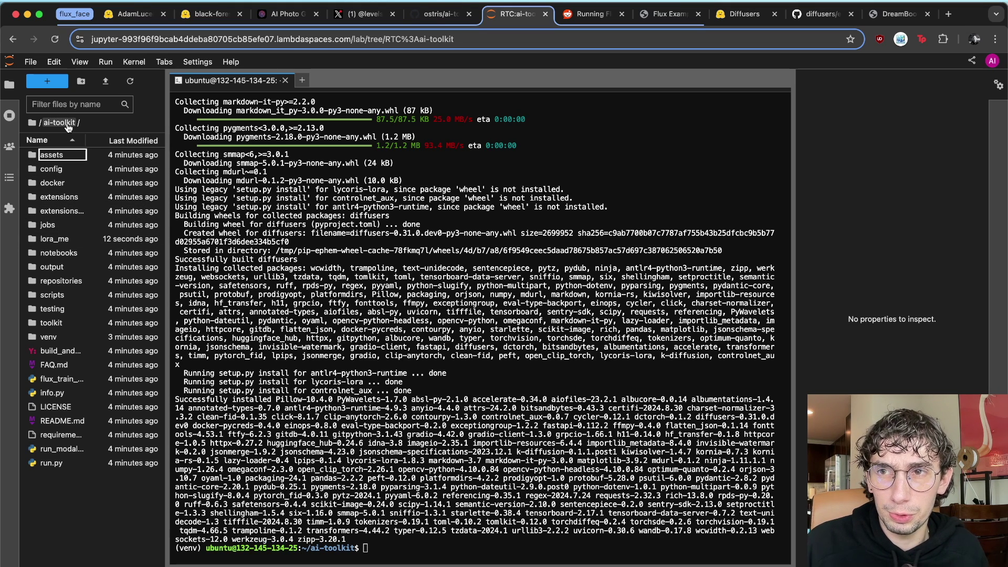
- Browse into config/examples and open train_lora_flux_24gb.yaml
double_click(54, 168)
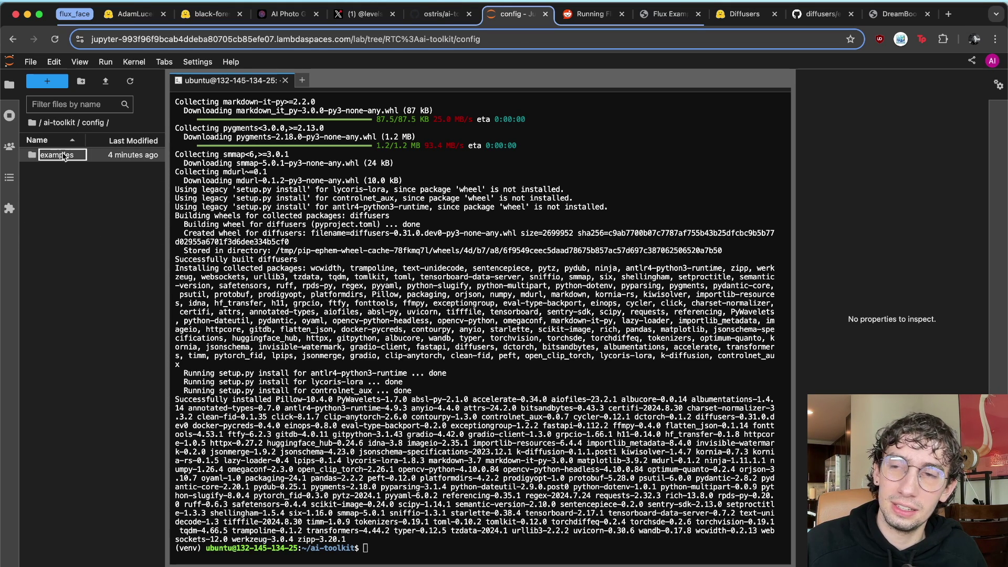
double_click(69, 157)
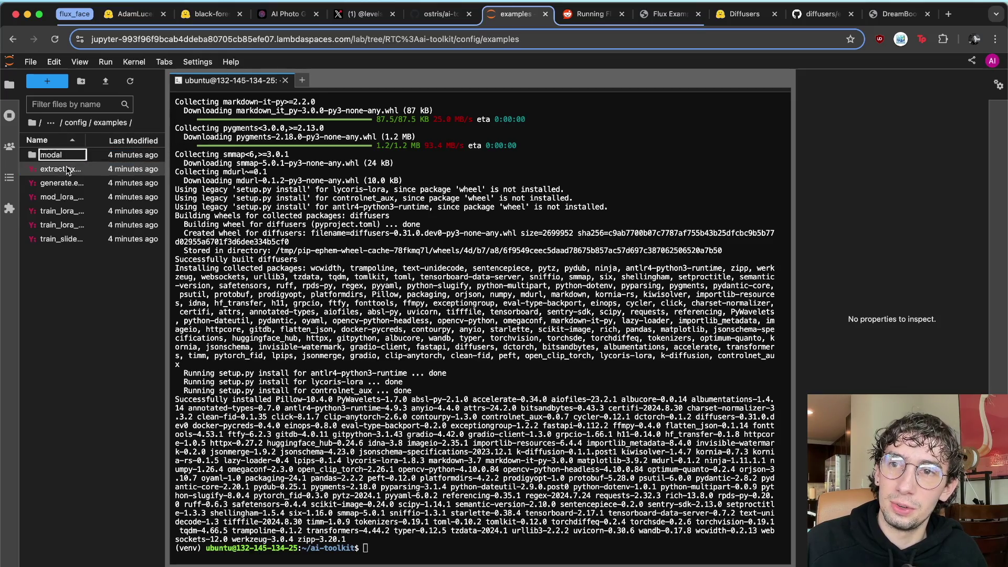
drag(166, 180, 322, 180)
click(139, 191)
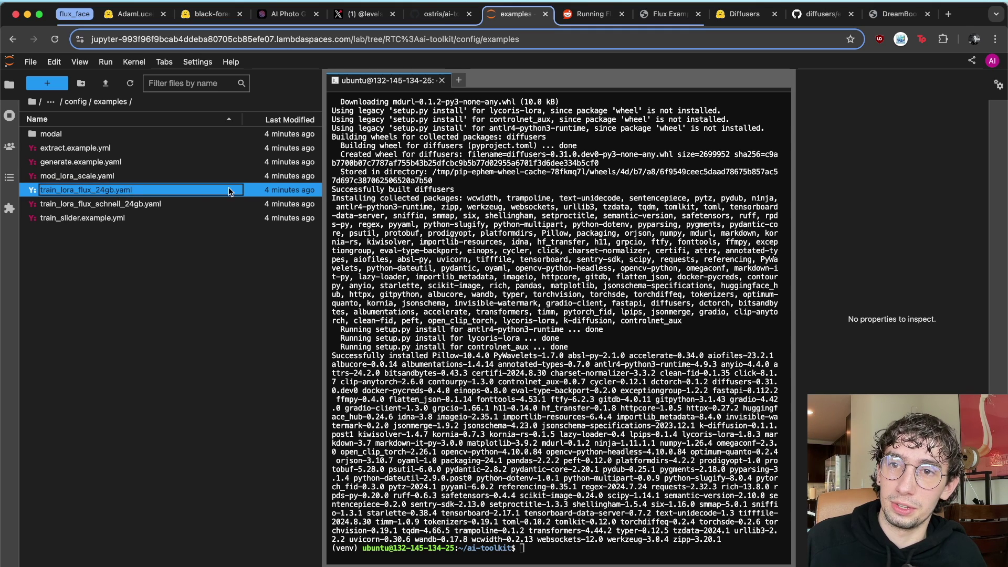
double_click(147, 189)
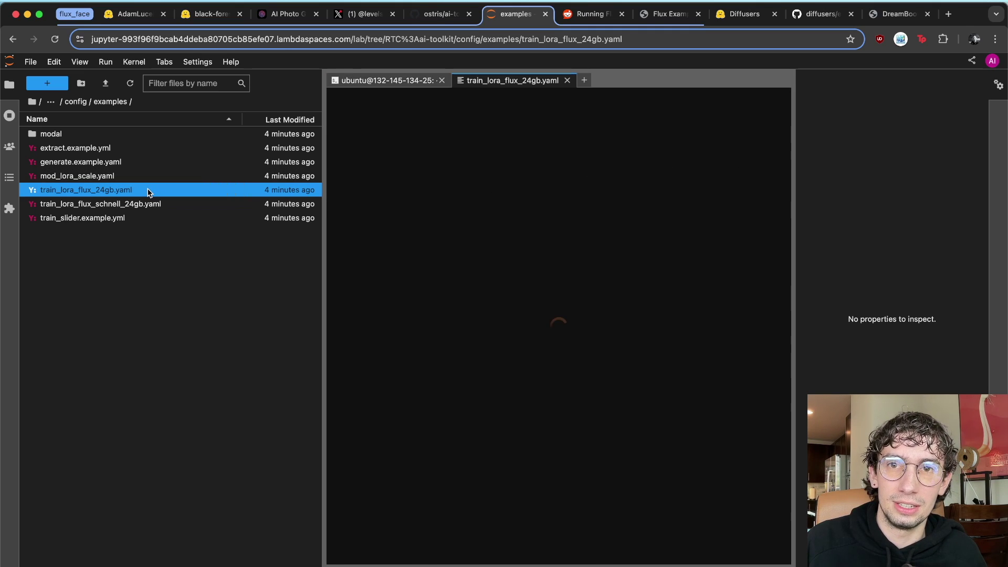
drag(323, 179, 219, 178)
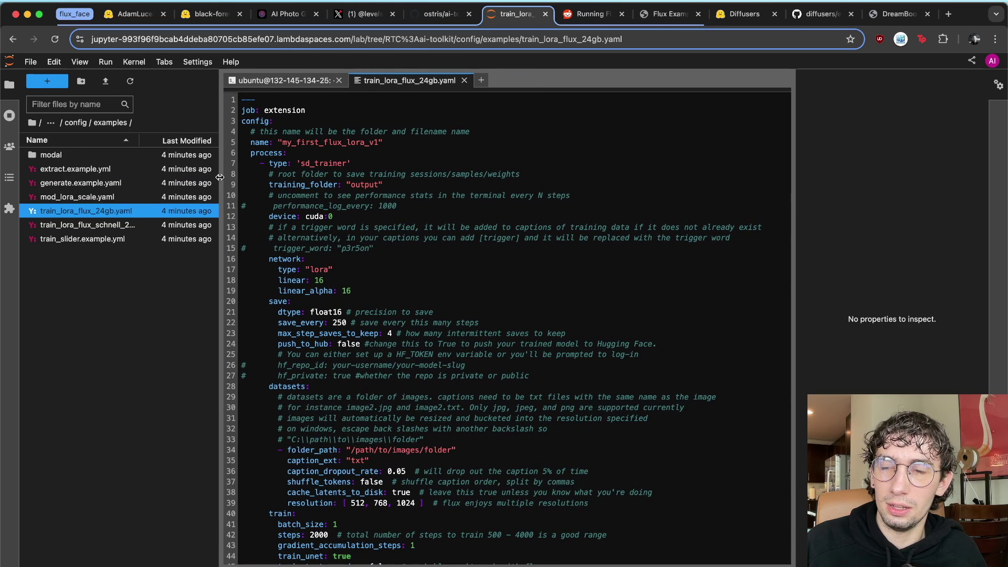
- Duplicate train_lora_flux_24gb.yaml, rename the copy train_lora_flux_face.yaml, and move it into config
right_click(76, 209)
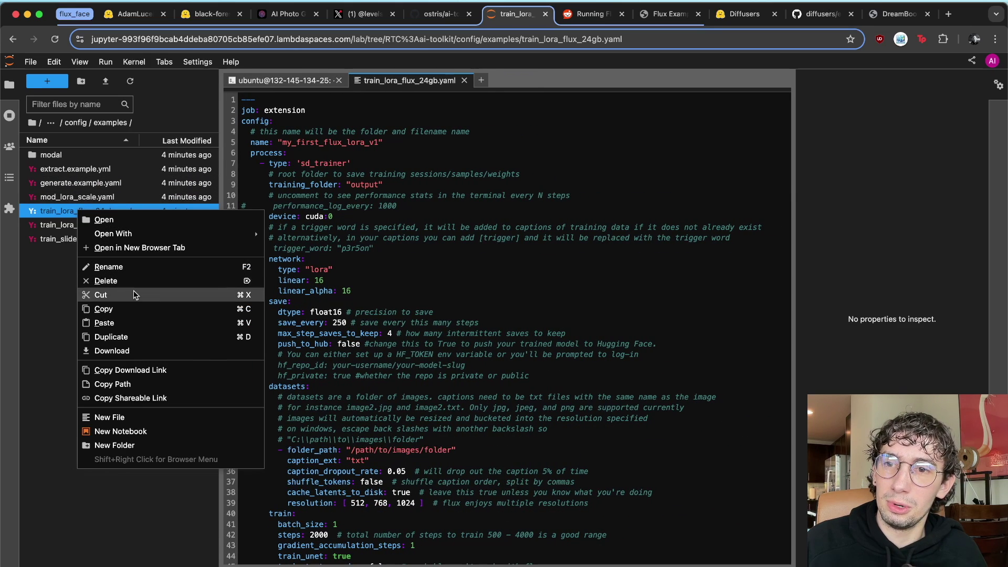
click(134, 334)
click(84, 209)
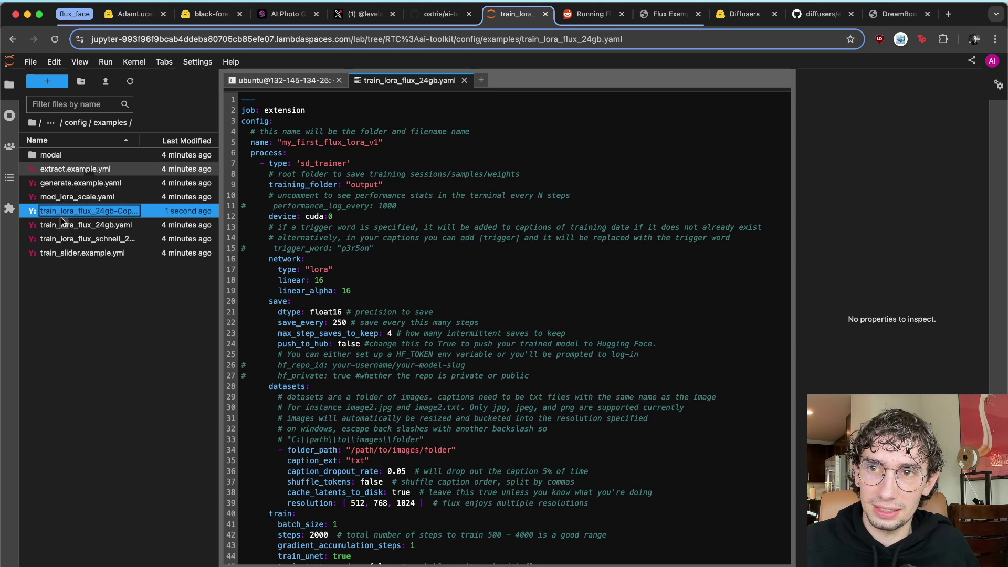
right_click(95, 213)
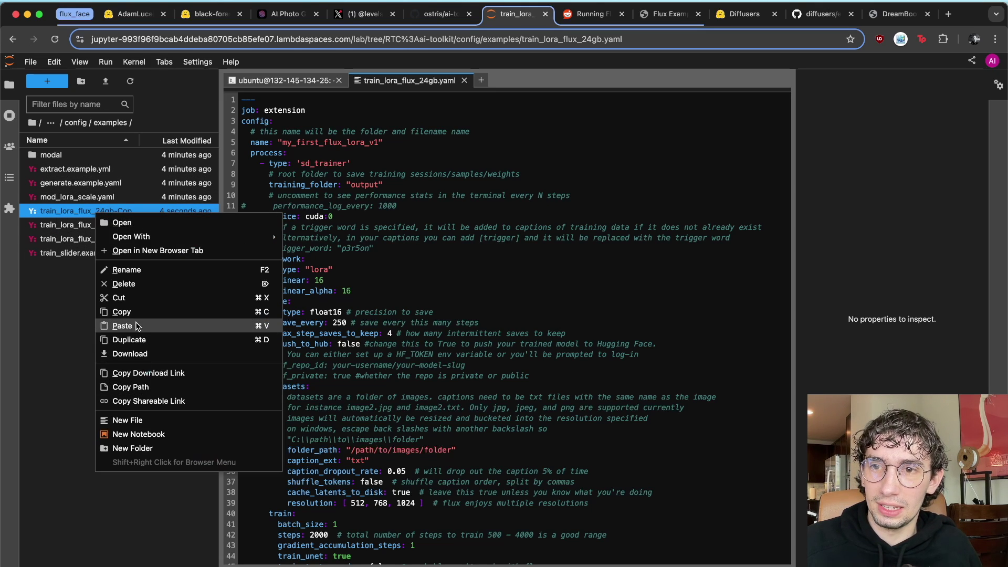
click(175, 270)
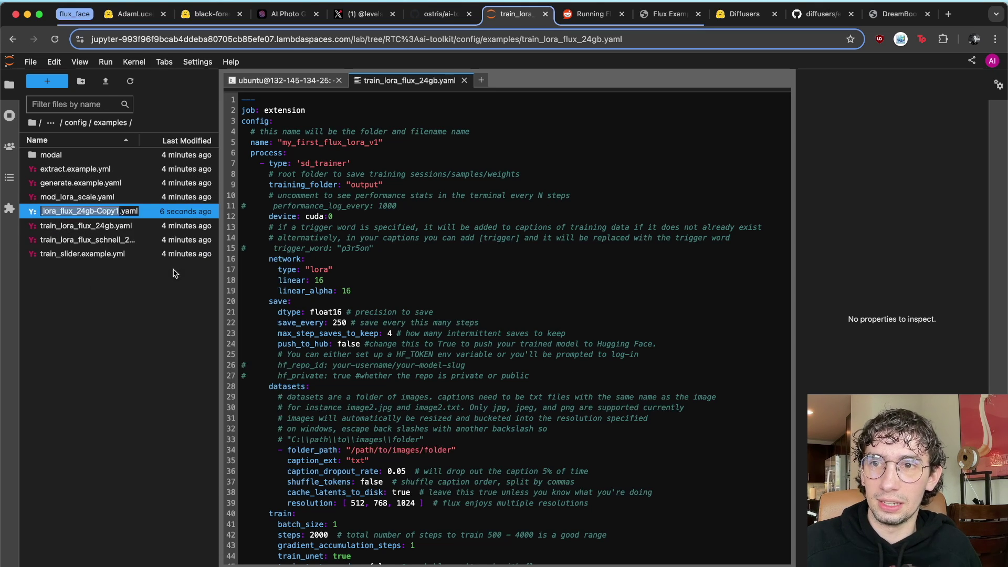
text(train_lor)
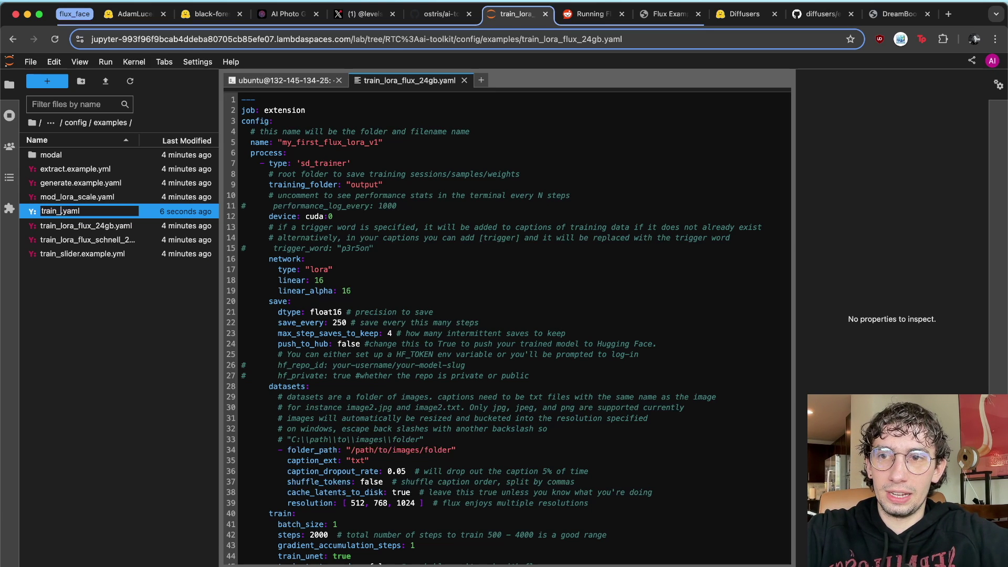
text(a_flux_)
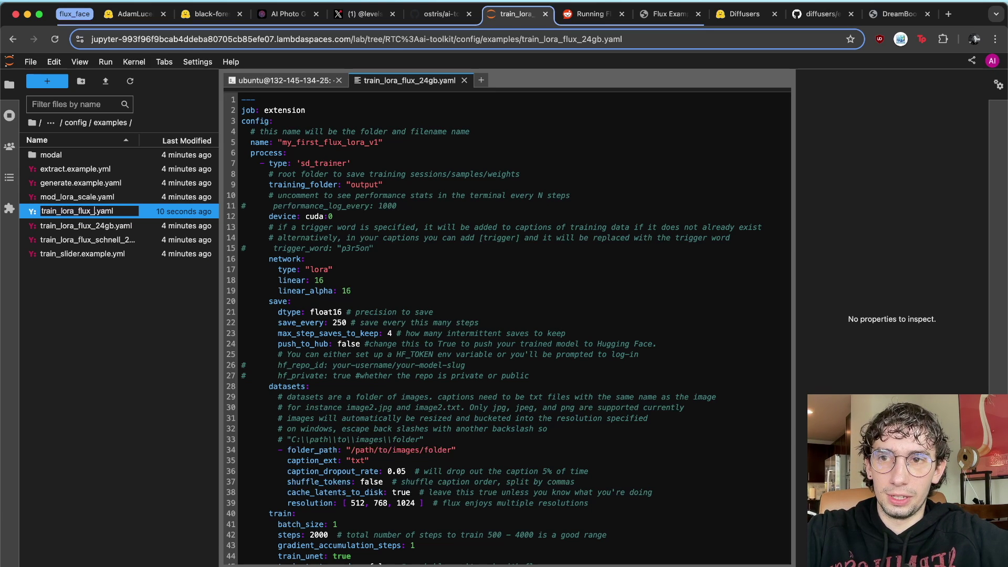
text(ce)
key(Return)
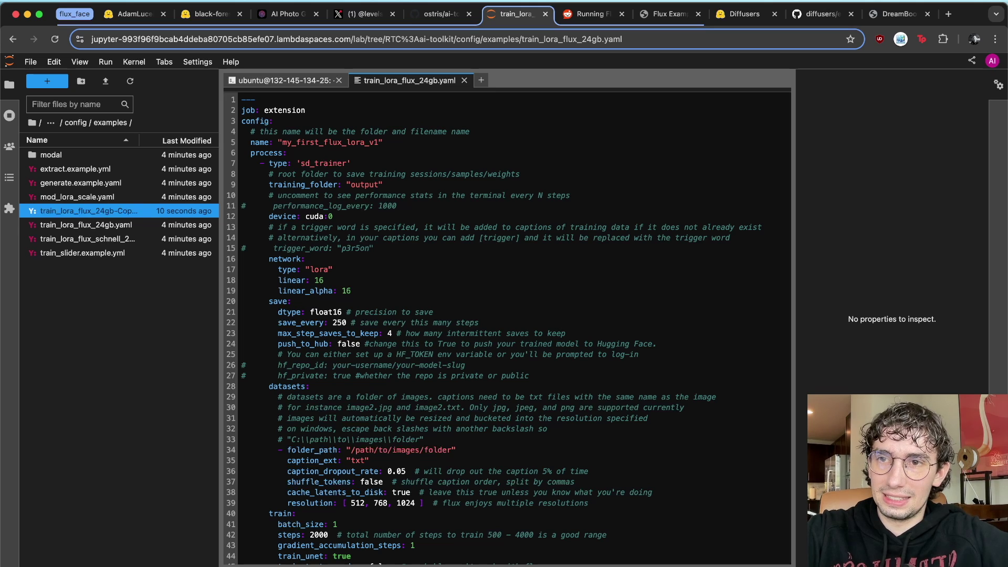
drag(117, 226, 77, 127)
click(76, 123)
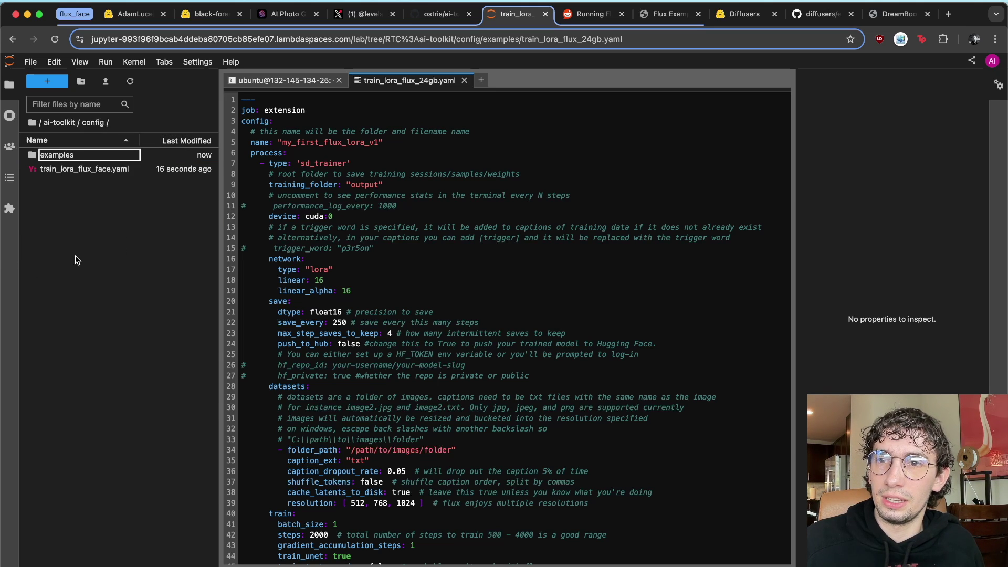
drag(81, 170, 50, 125)
click(50, 124)
double_click(83, 477)
click(404, 180)
scroll(404, 180, down, 1)
scroll(404, 180, up, 1)
scroll(315, 175, down, 15)
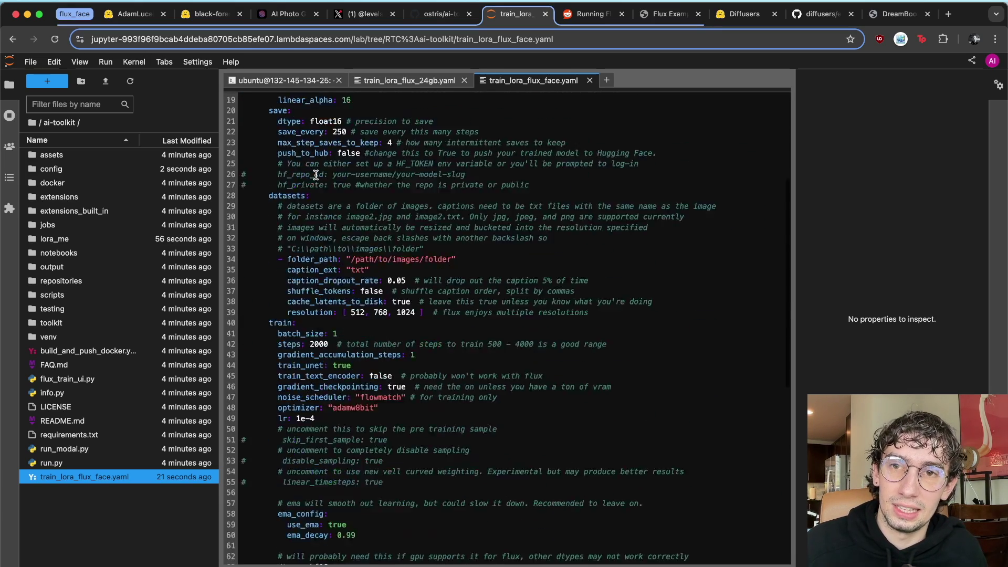
scroll(315, 175, up, 15)
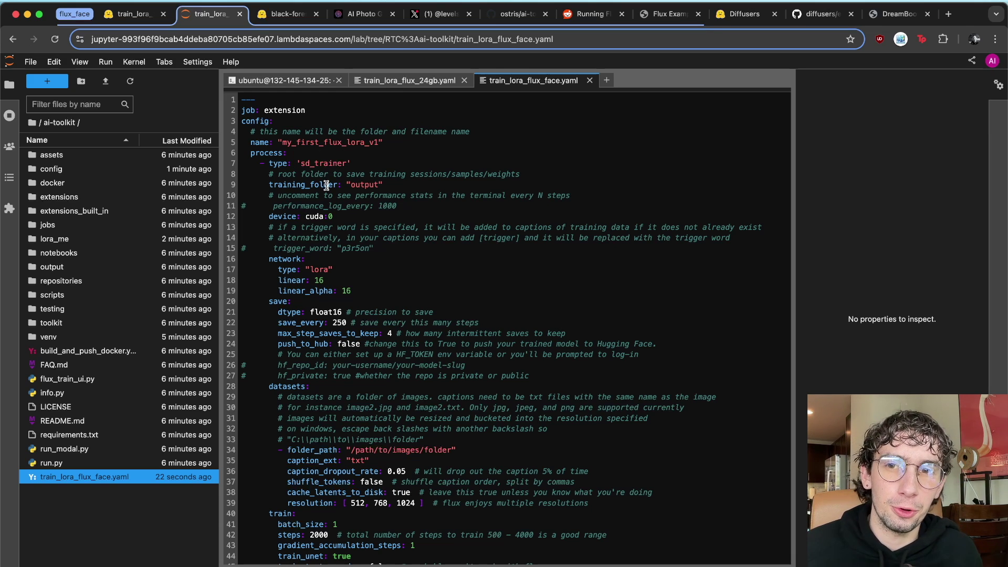
scroll(326, 184, down, 15)
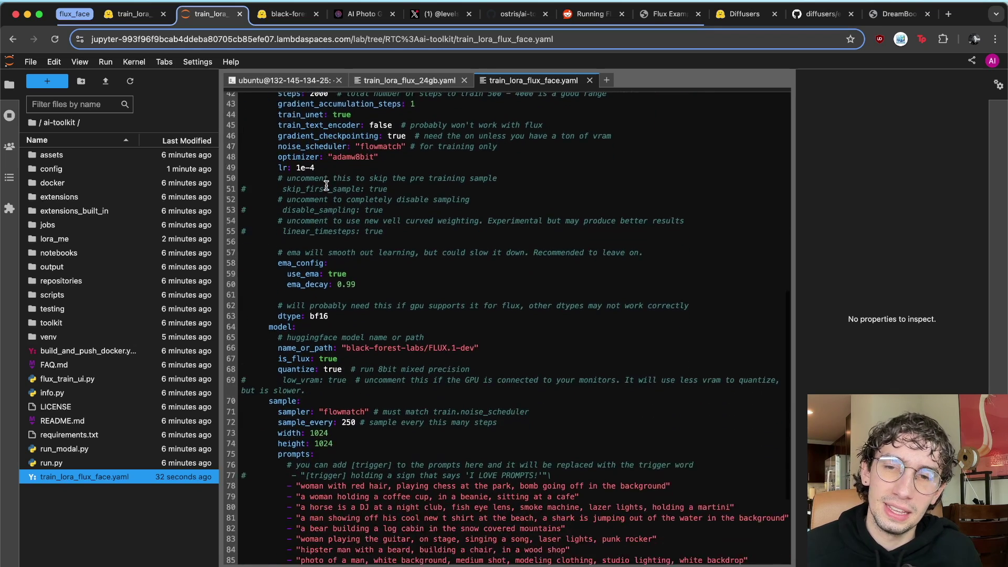
scroll(327, 185, down, 5)
scroll(294, 123, up, 20)
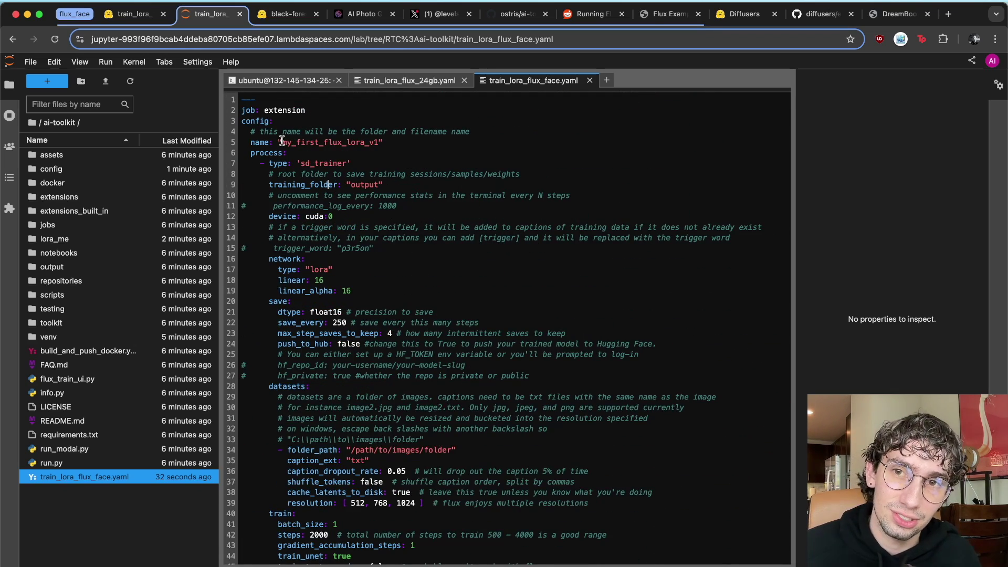
drag(379, 142, 282, 142)
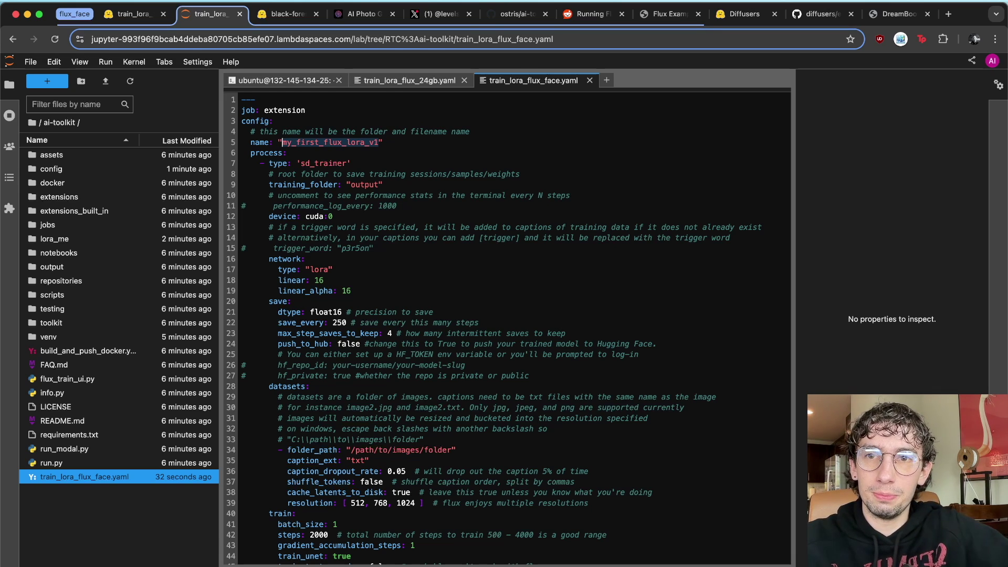
- Rename the job to flux_lora_face and set training_folder to output/flux_lora_face, saving each change
text(flux_lora)
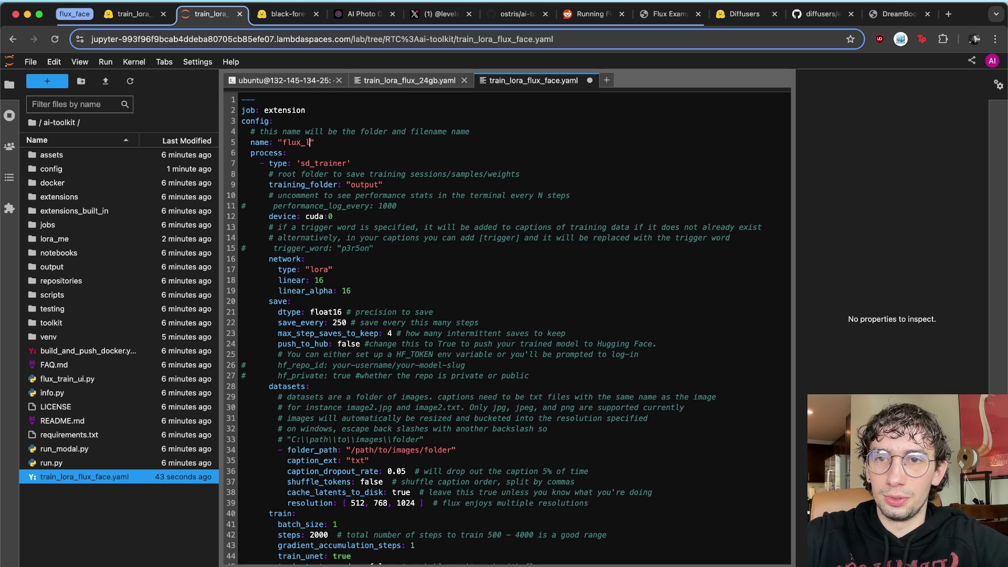
text(_face)
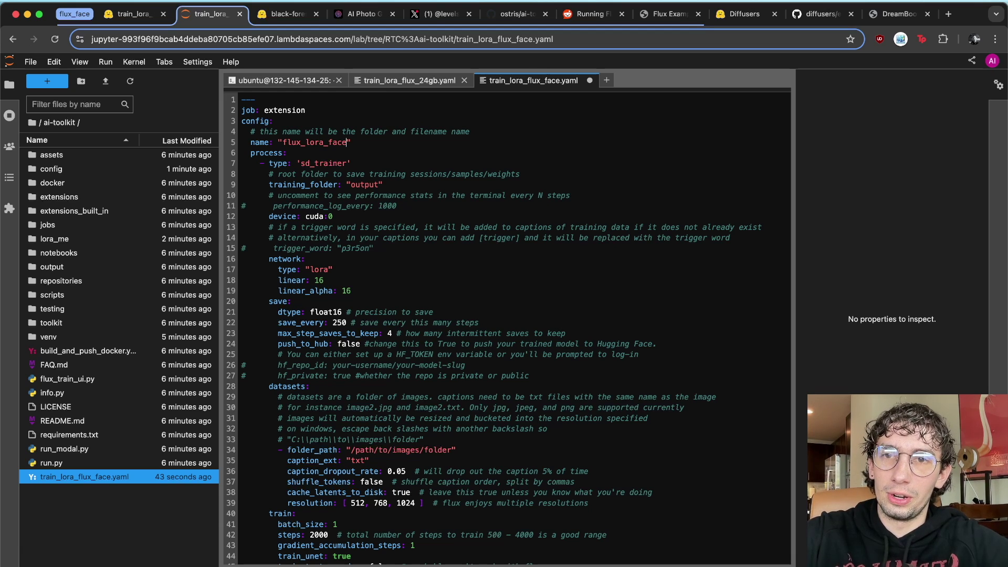
key(super+s)
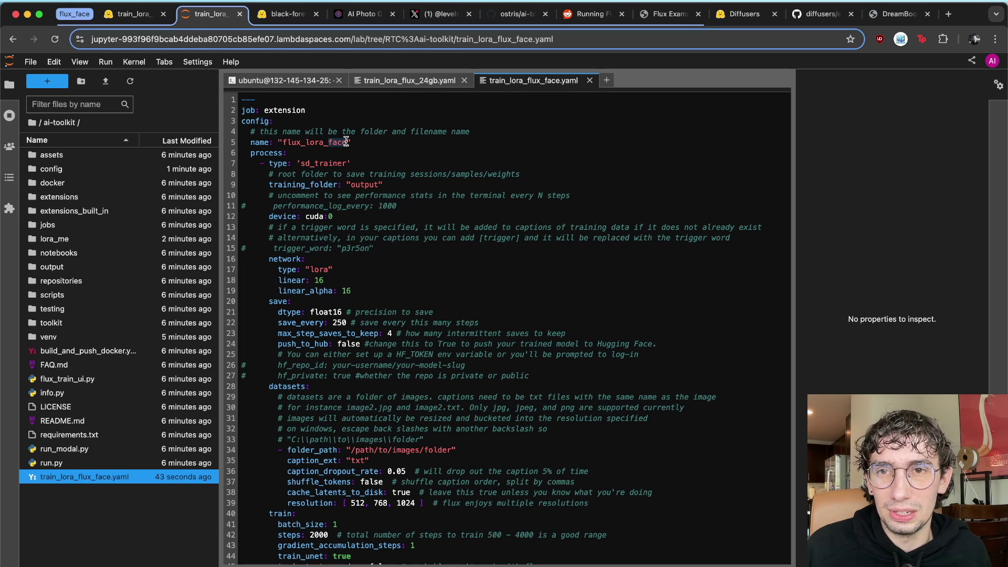
scroll(318, 165, down, 1)
scroll(292, 165, up, 1)
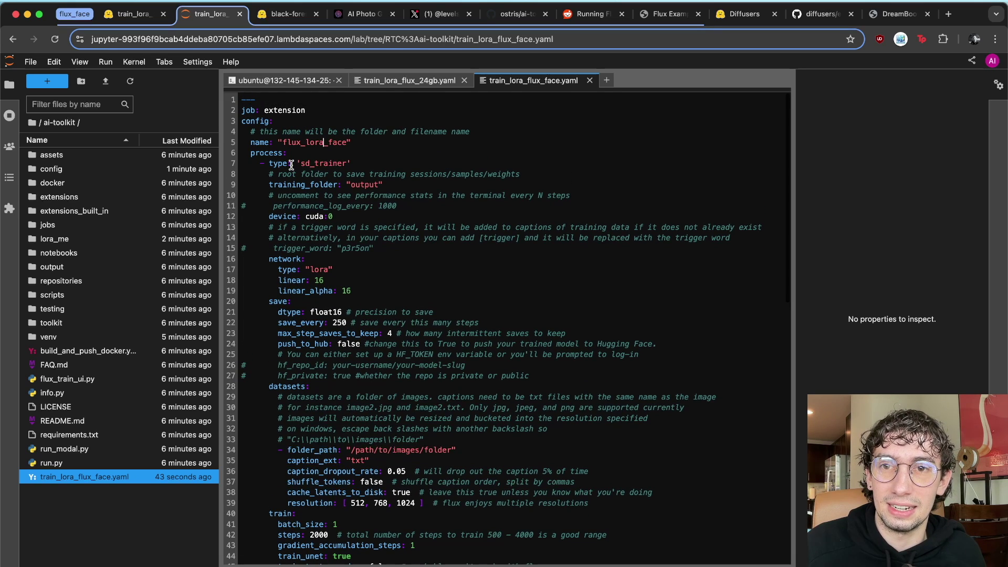
click(379, 185)
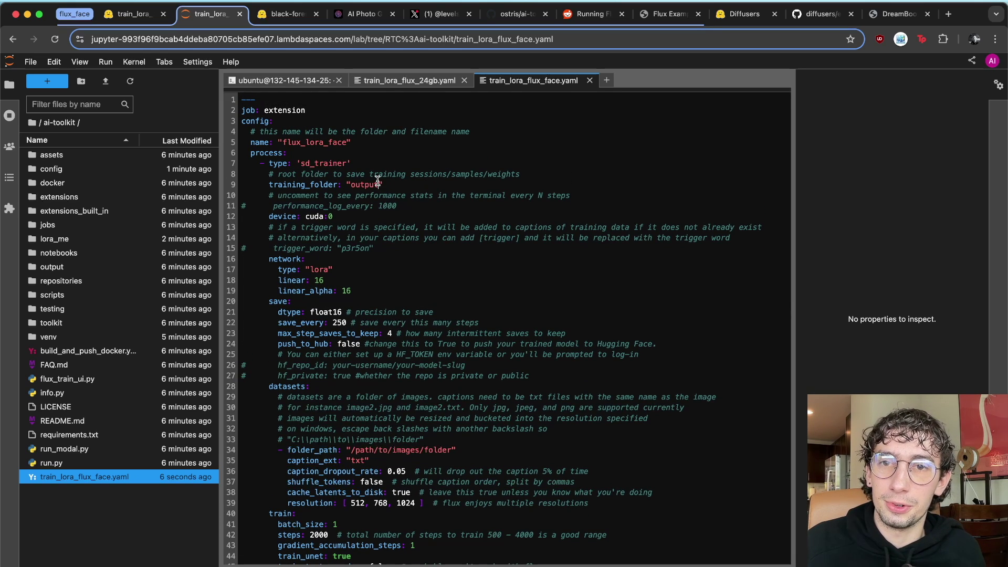
text(/flux)
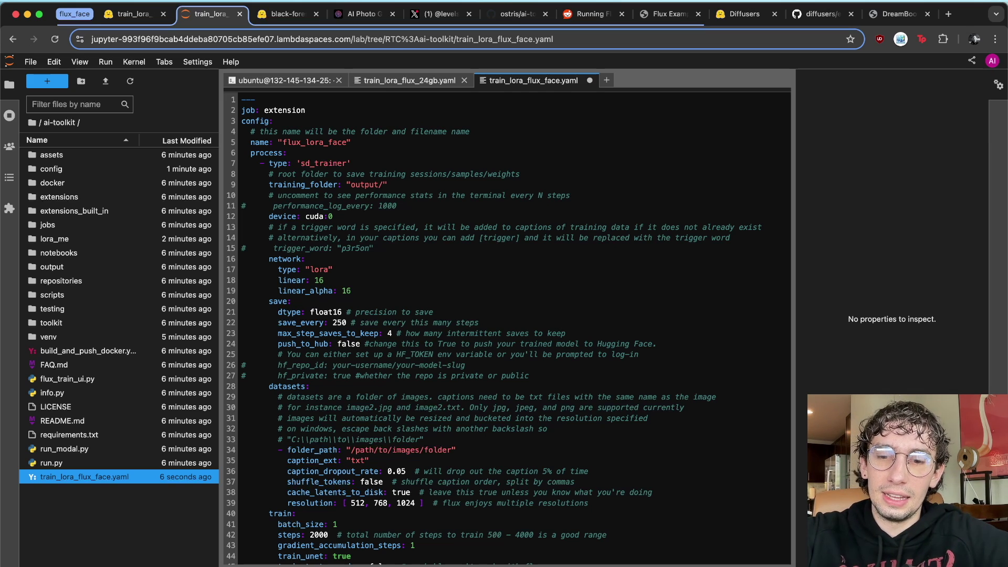
text(_lora_face)
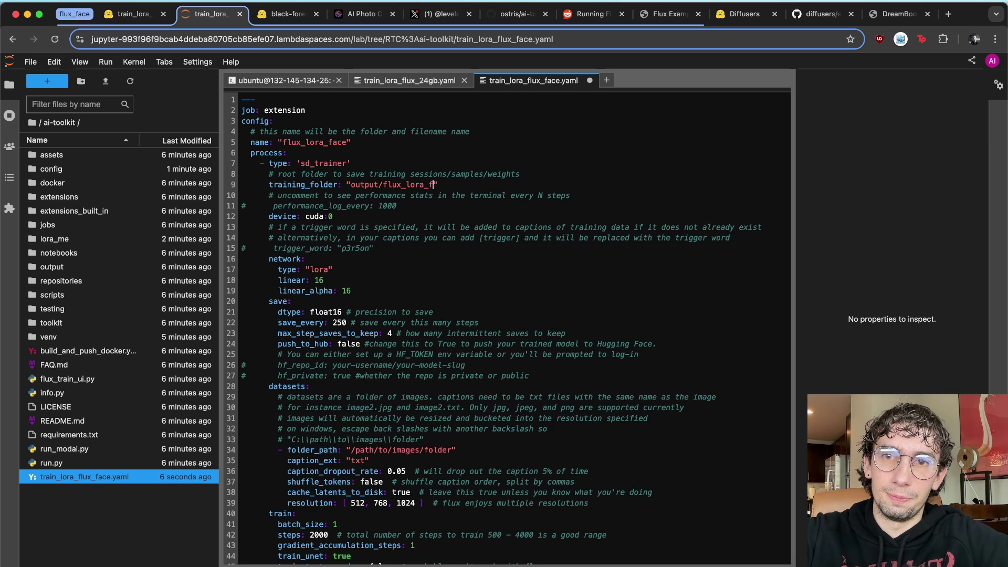
key(super+s)
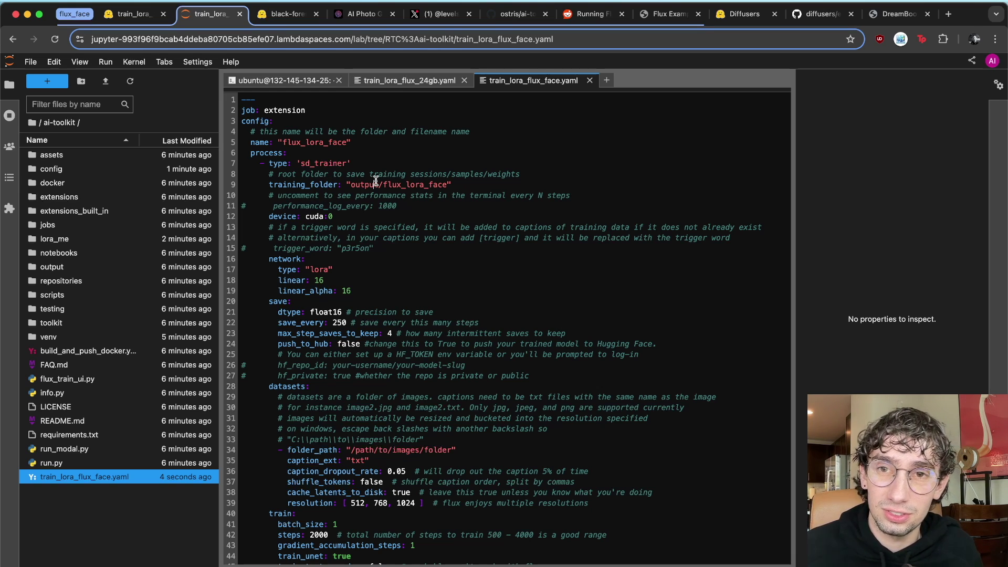
drag(350, 185, 446, 186)
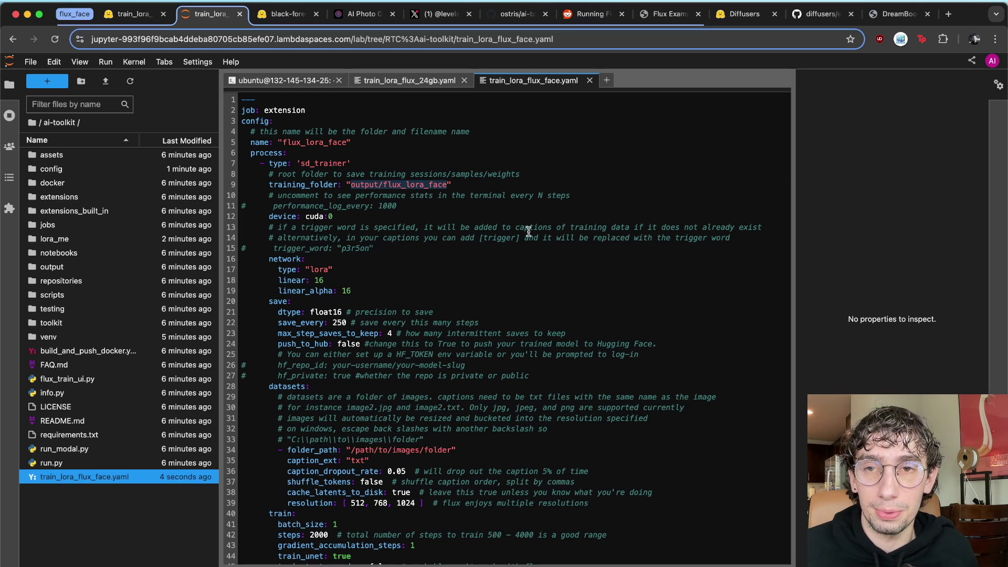
click(334, 209)
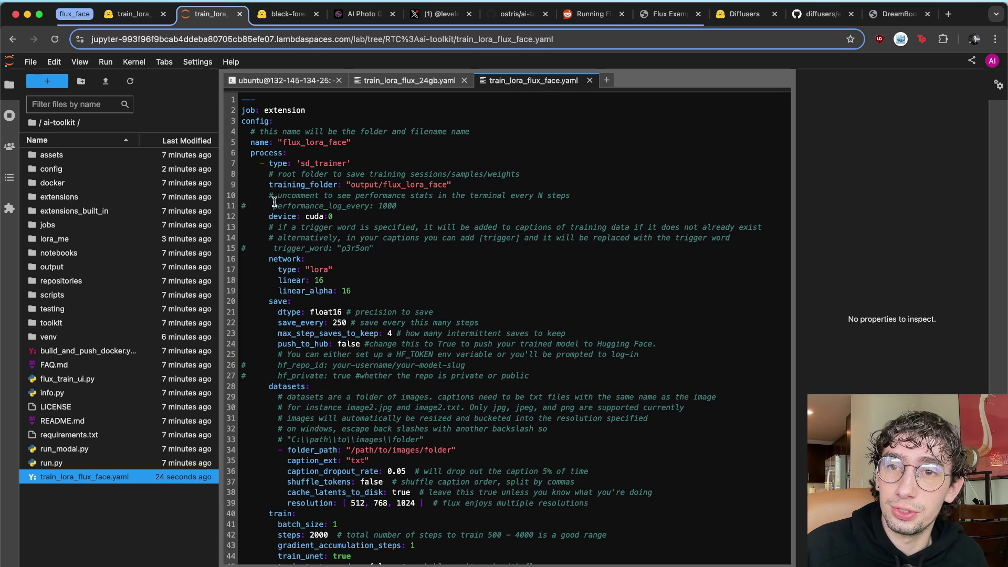
- Uncomment performance_log_every and change its value from 1000 to 200
click(243, 206)
key(Delete)
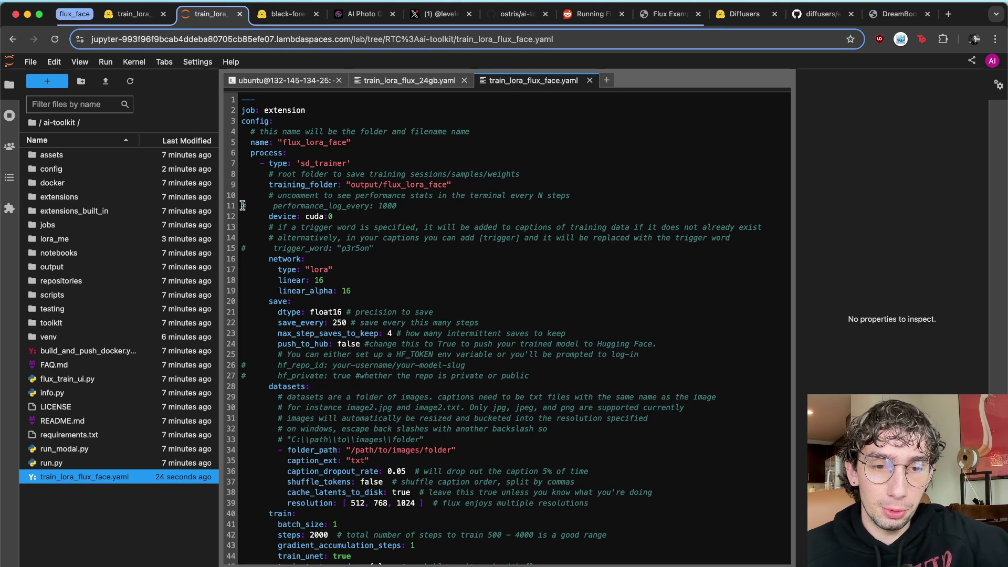
key(Delete)
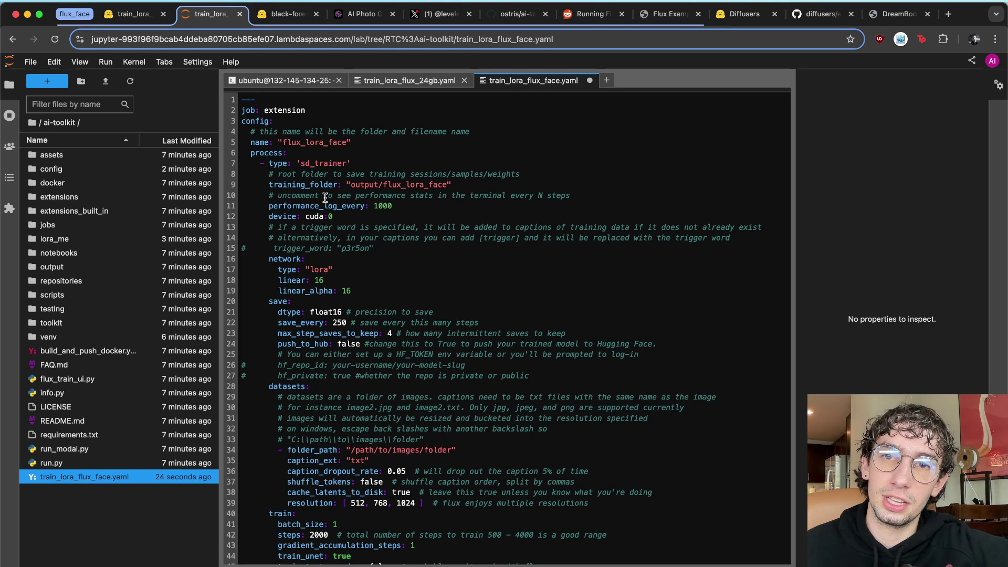
click(340, 206)
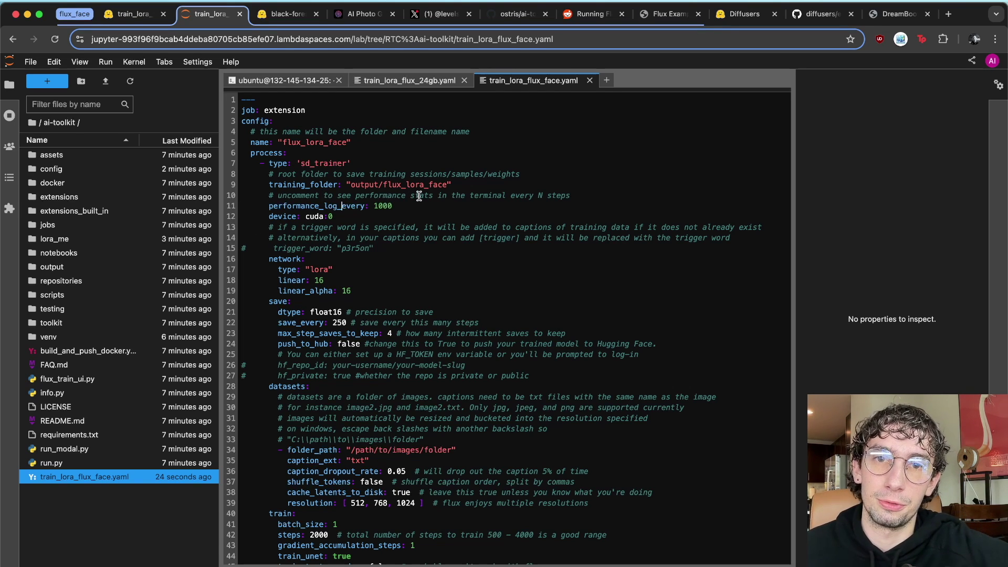
double_click(385, 206)
text(200)
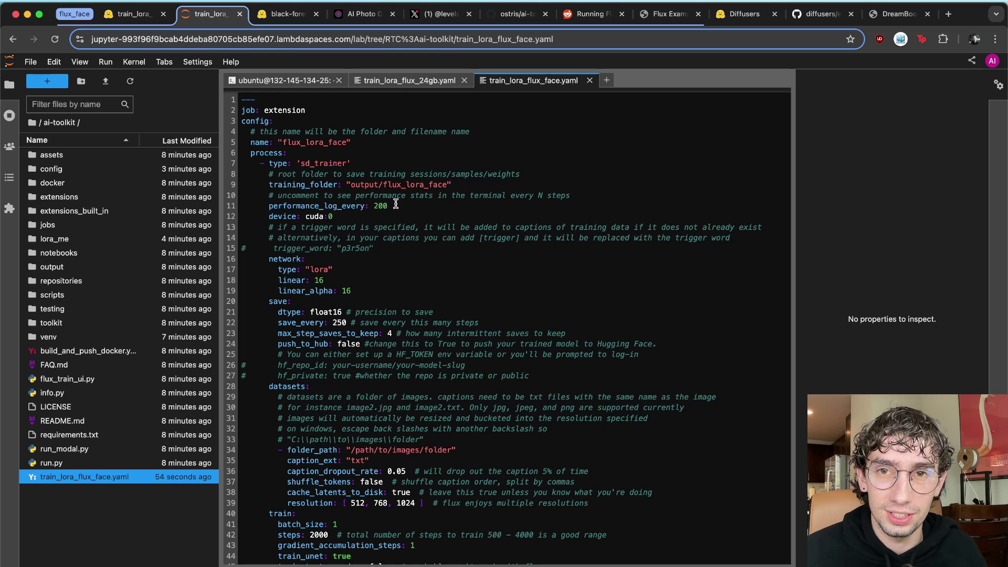
click(314, 217)
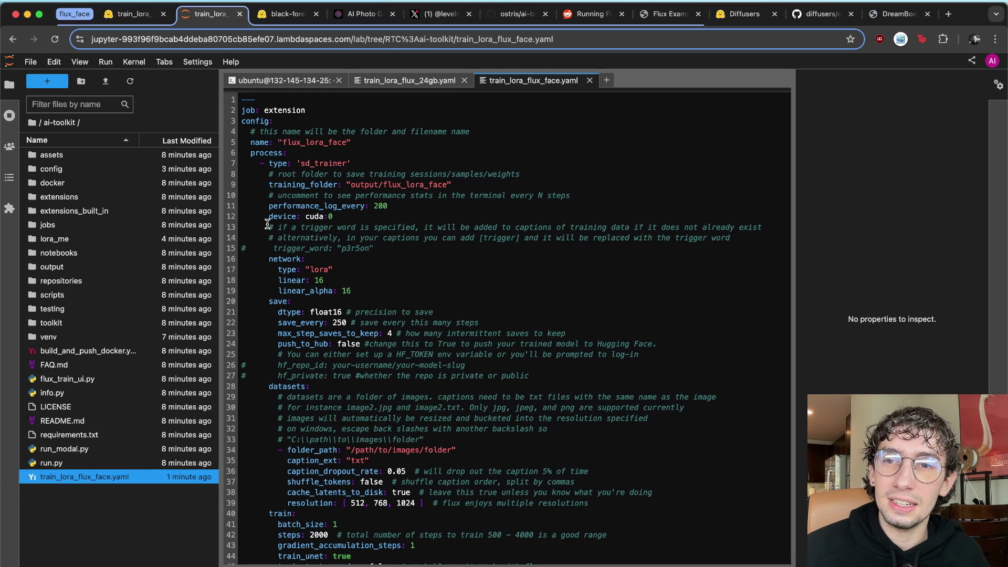
- Uncomment the trigger_word setting and save the config
drag(268, 226, 396, 250)
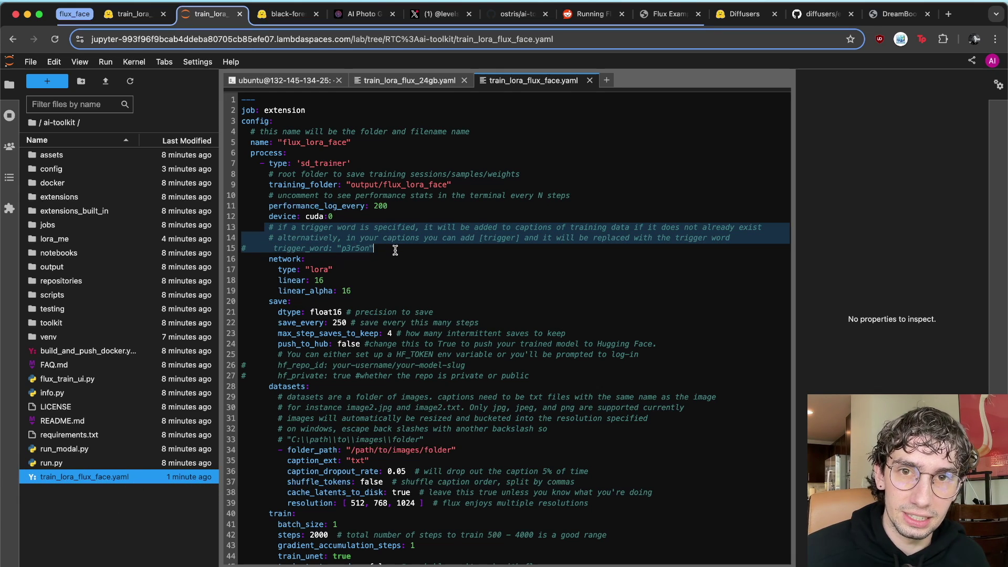
click(332, 251)
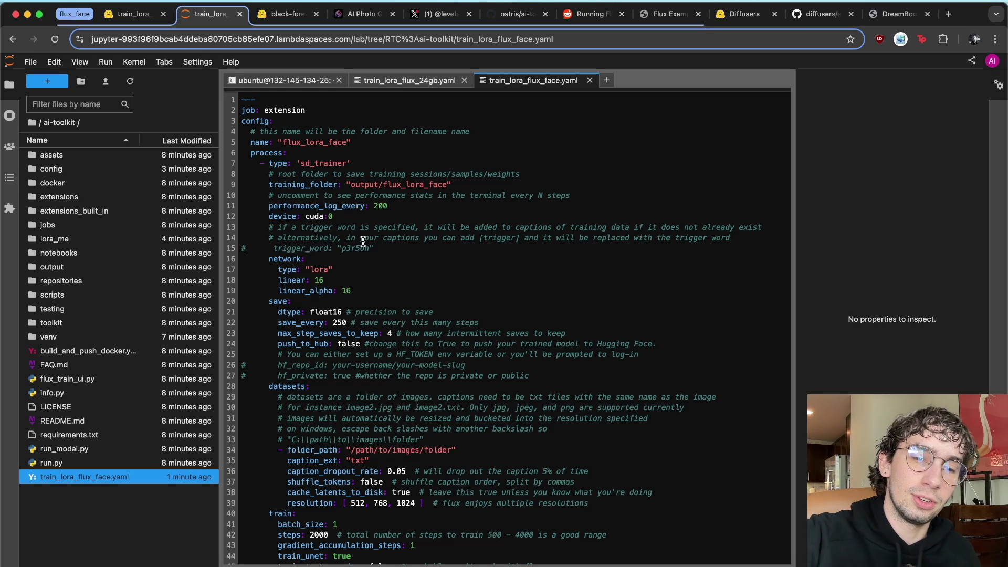
key(BackSpace)
key(super+s)
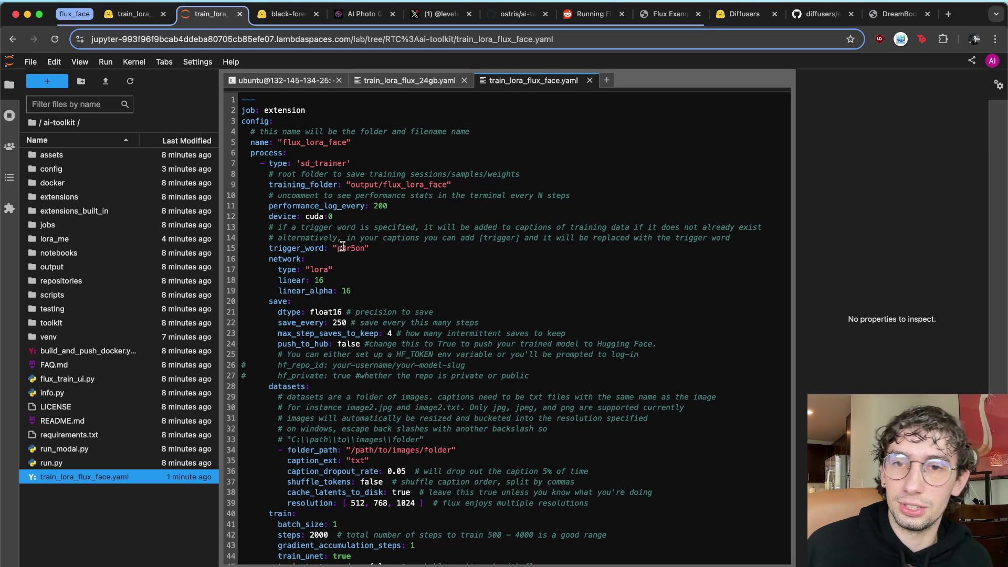
- Try a different trigger word, then undo to keep p3r5on
double_click(347, 248)
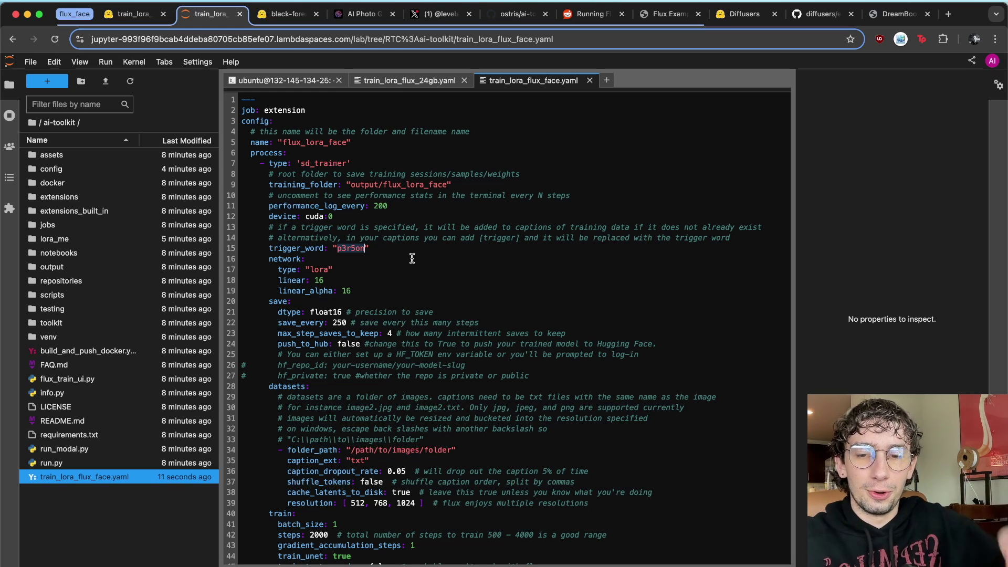
text(4d4m luc3k)
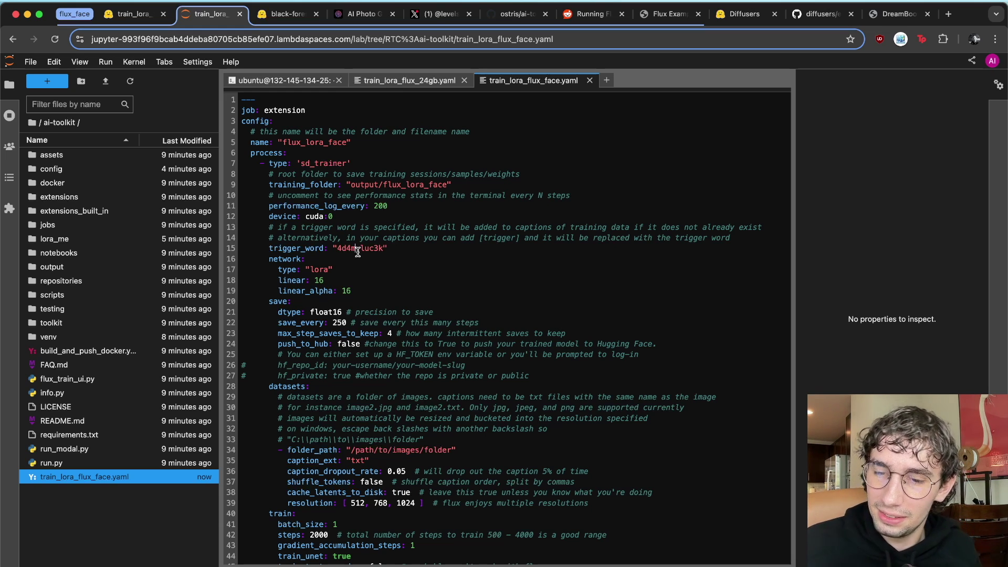
key(super+z)
key(super+z)
key(super+z)
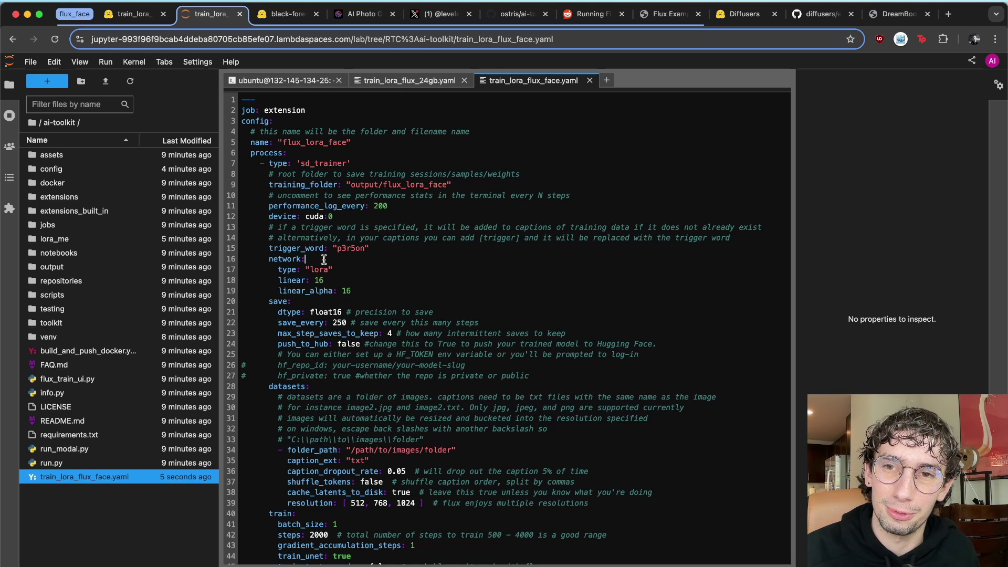
drag(336, 247, 372, 248)
scroll(388, 255, down, 5)
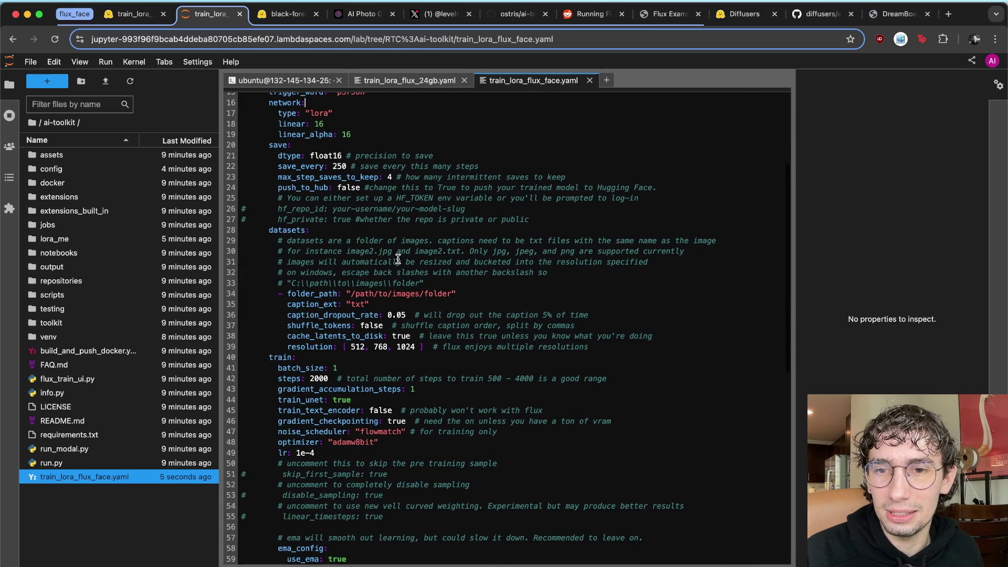
scroll(398, 260, up, 5)
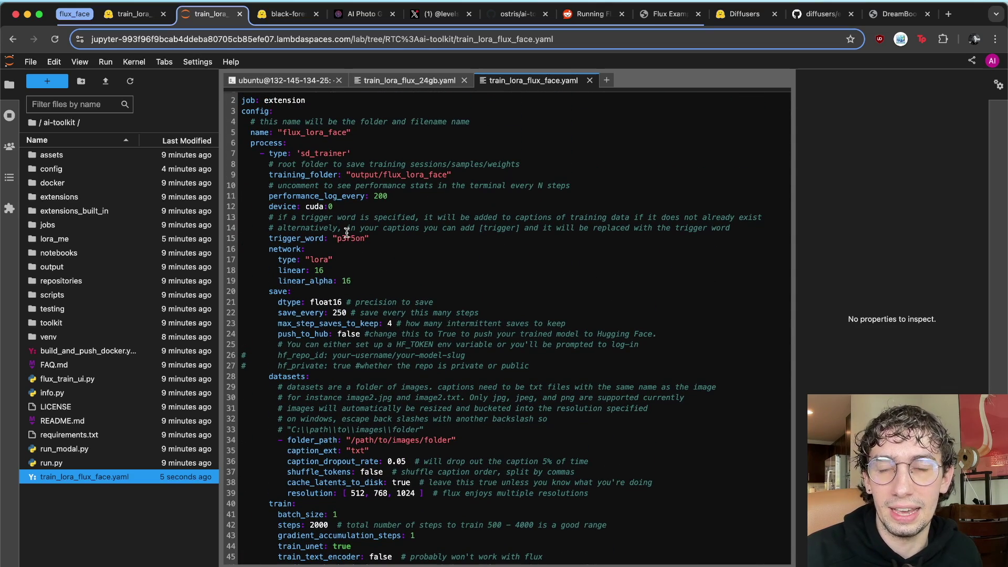
scroll(346, 233, up, 1)
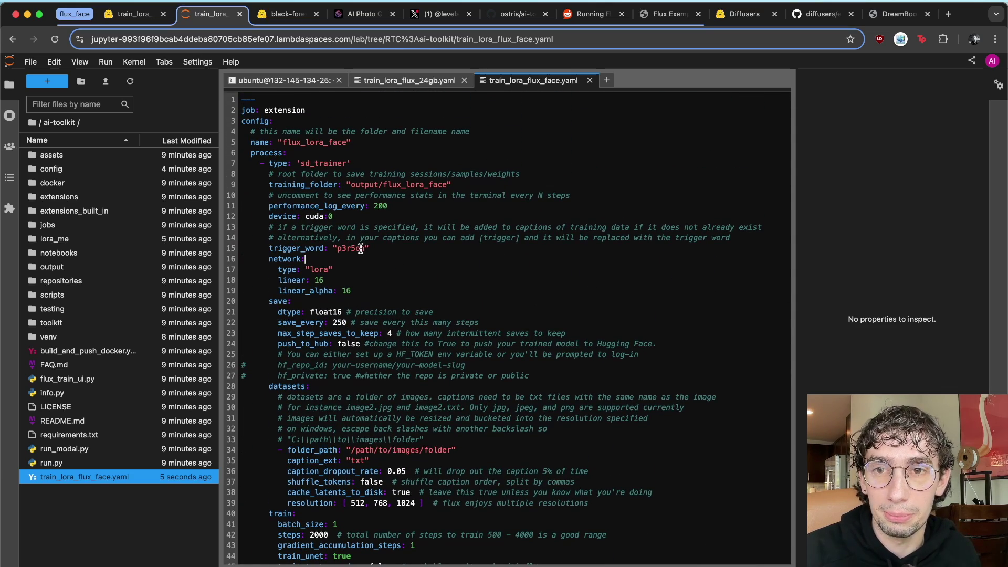
double_click(343, 249)
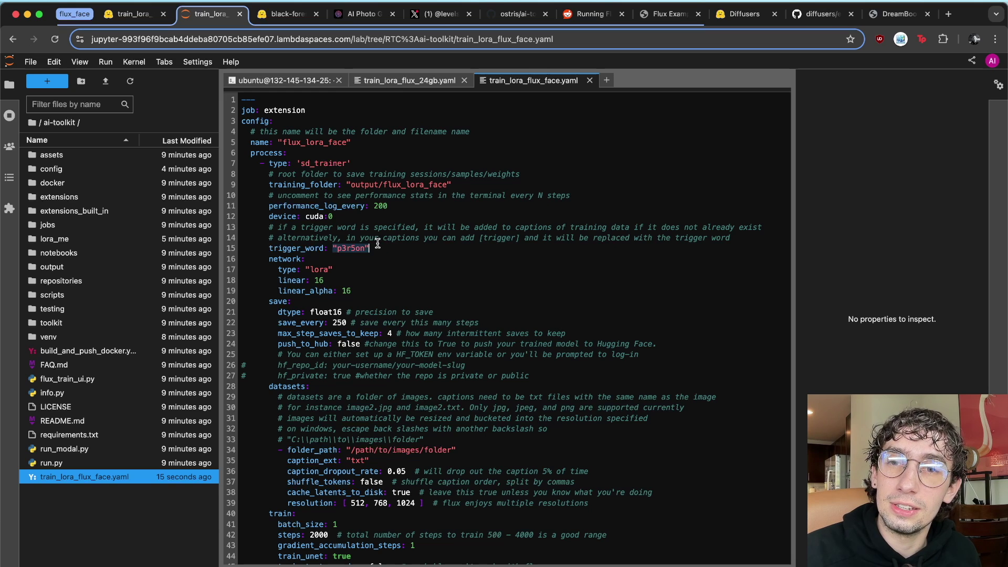
click(377, 243)
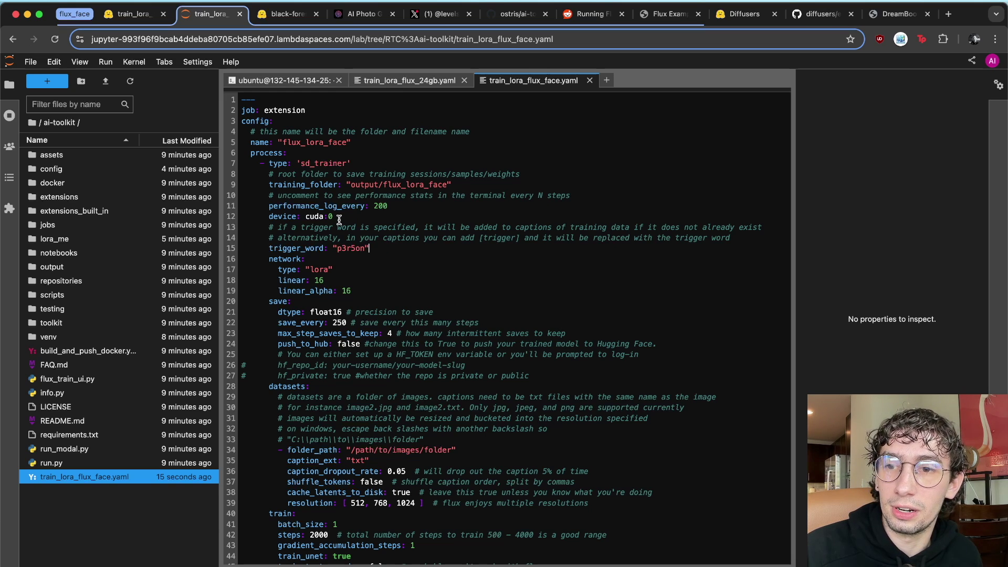
- Open lora_me's image_1.txt caption '[trigger] in blue graduation clothes', then return to the config
click(56, 237)
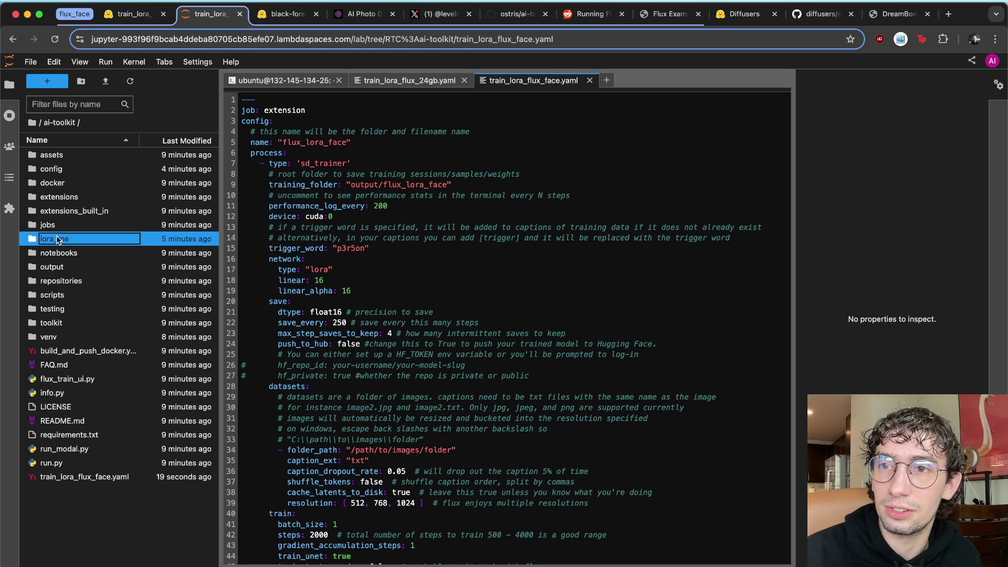
double_click(55, 239)
double_click(60, 169)
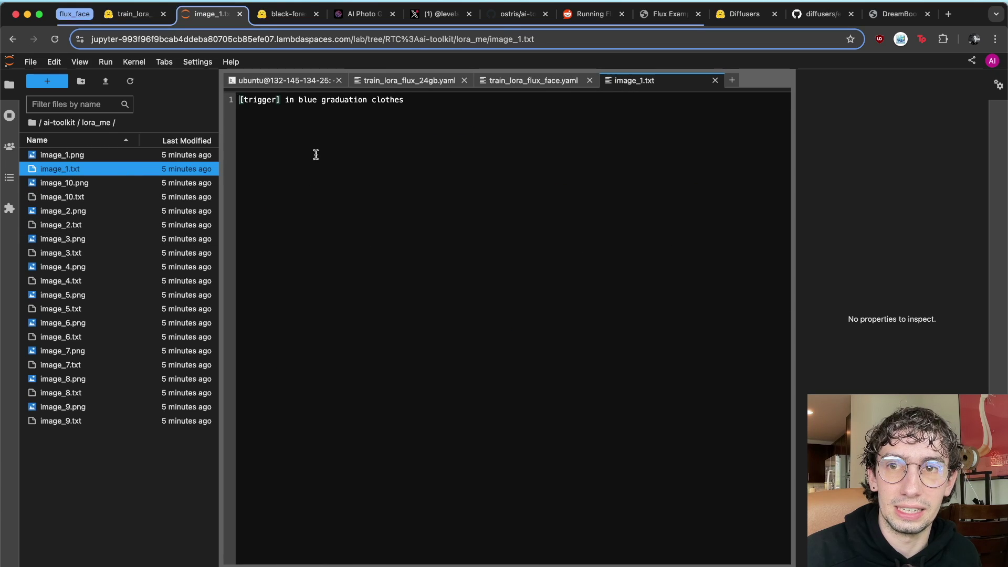
drag(240, 100, 281, 101)
click(364, 141)
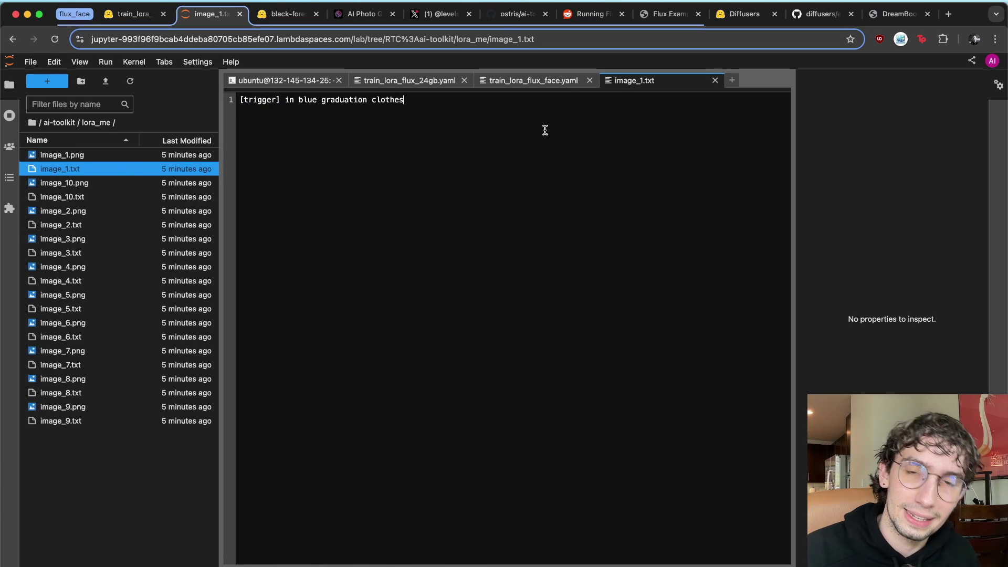
drag(281, 101, 236, 101)
click(397, 159)
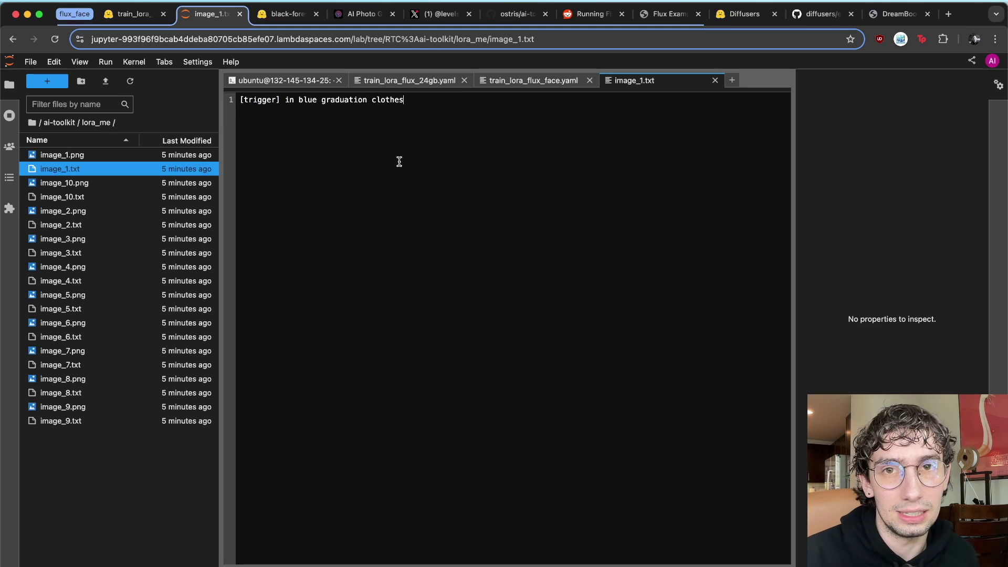
click(544, 79)
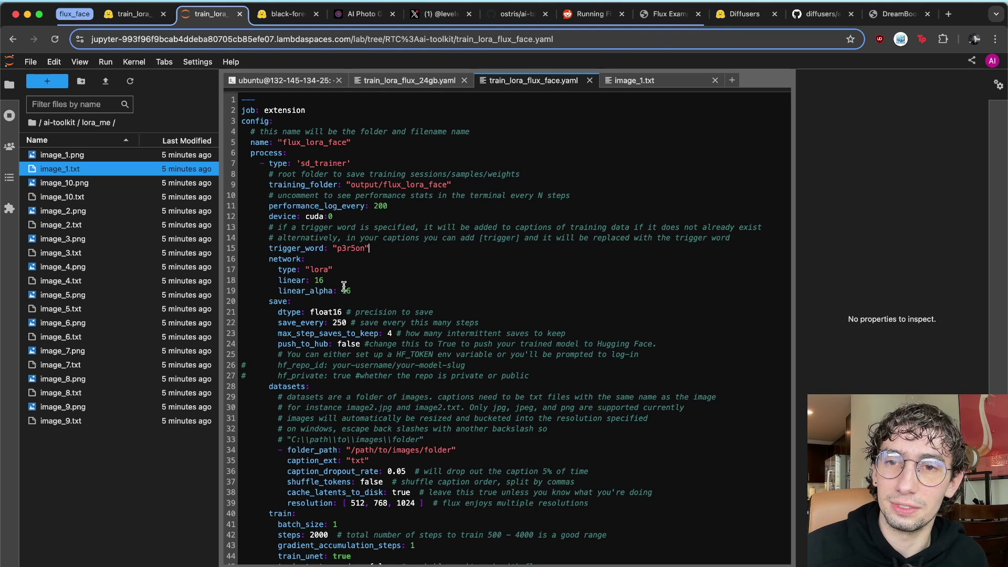
- Review the LoRA network block, locating the linear and linear_alpha values of 16
scroll(344, 287, down, 1)
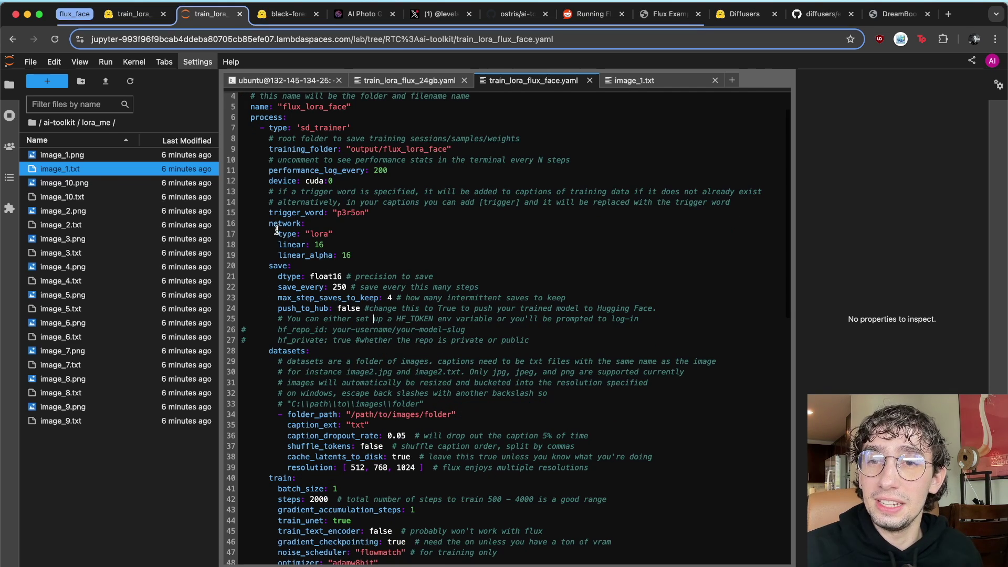
drag(269, 224, 353, 255)
click(367, 257)
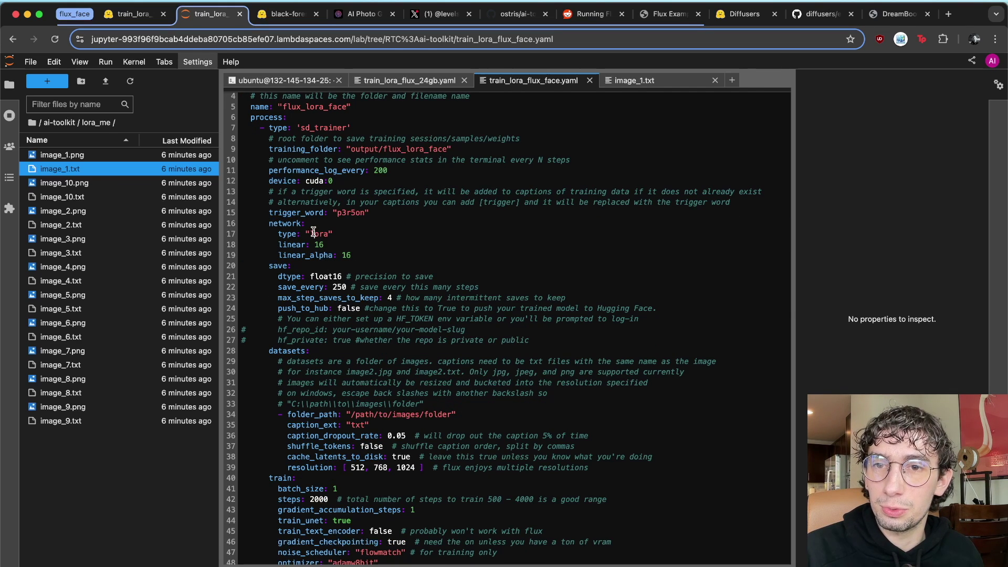
double_click(318, 233)
click(344, 249)
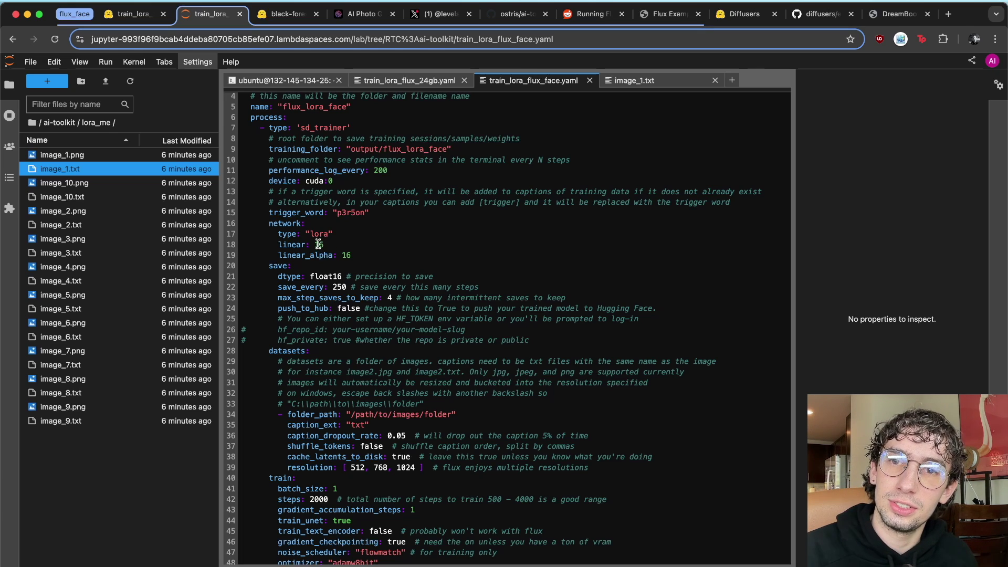
double_click(318, 245)
click(348, 255)
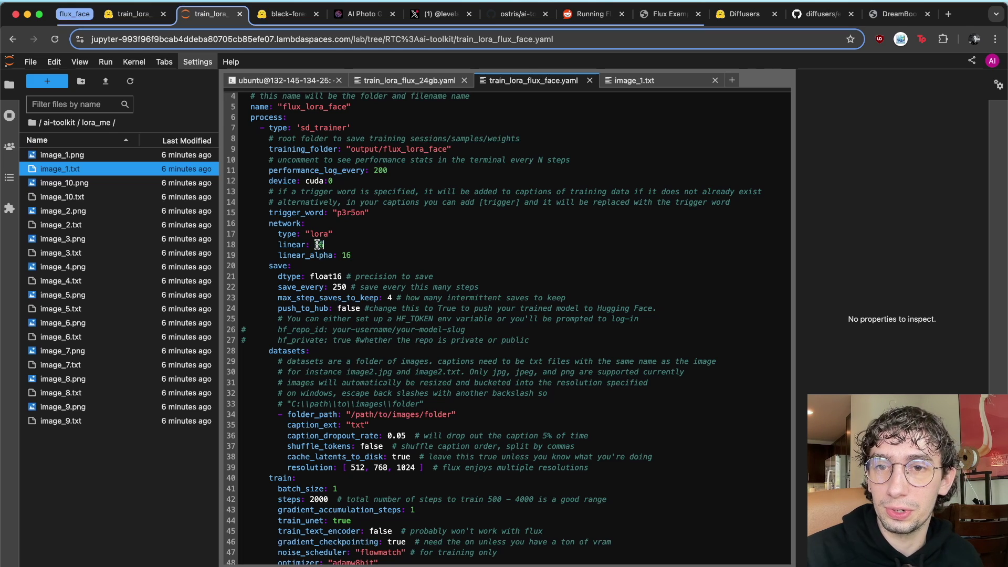
- Change linear and linear_alpha to 32 and save the config
click(363, 240)
key(BackSpace)
key(super+s)
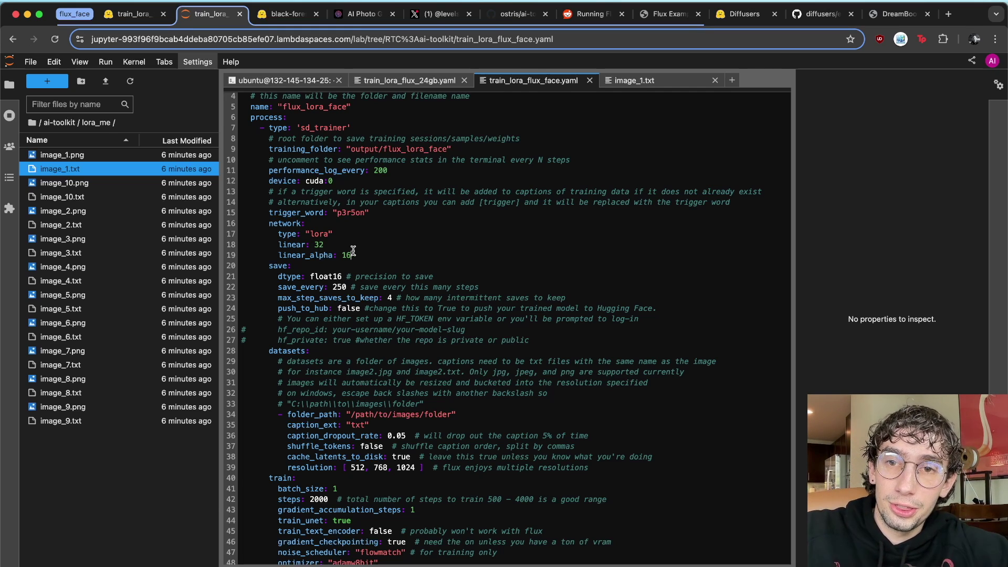
double_click(347, 255)
text(32)
click(334, 245)
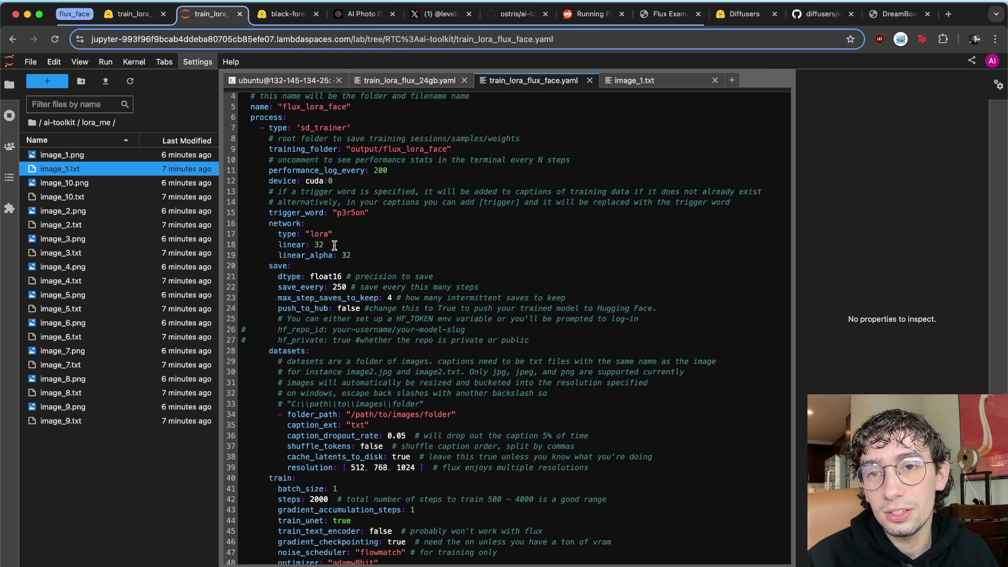
click(334, 245)
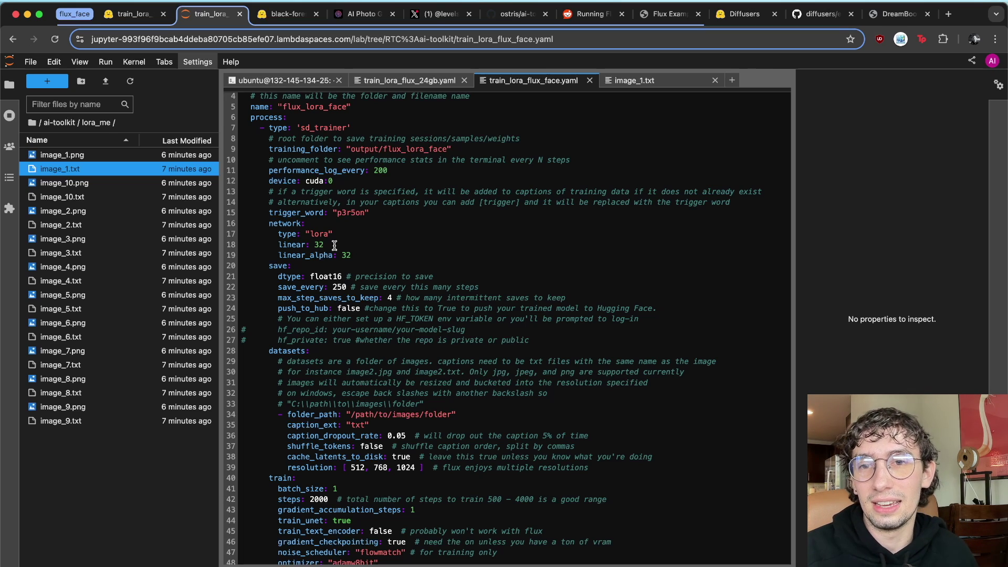
scroll(413, 246, down, 1)
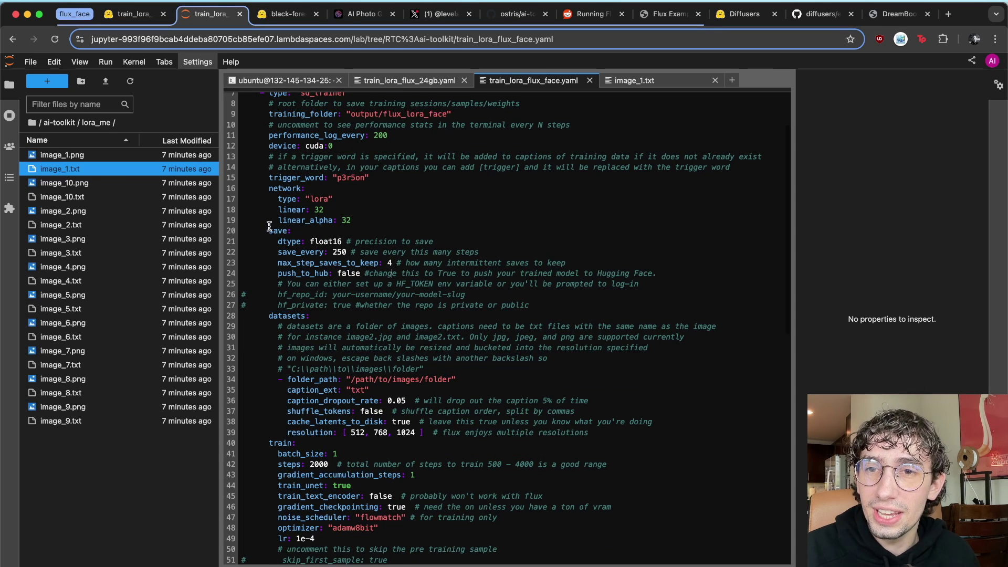
- Change save_every from 250 to 200 in the save settings
drag(269, 231, 403, 324)
click(471, 359)
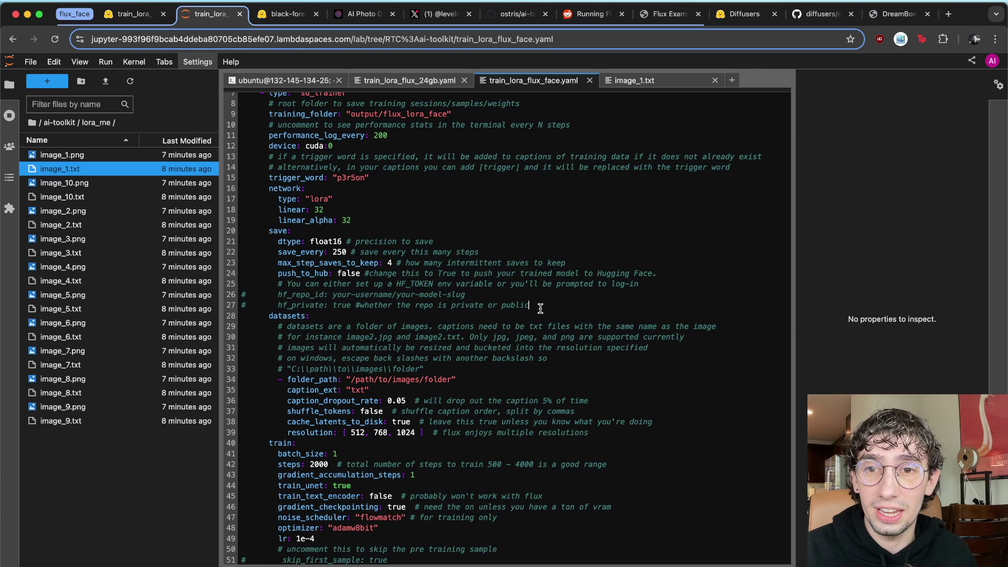
drag(535, 307, 250, 235)
click(318, 262)
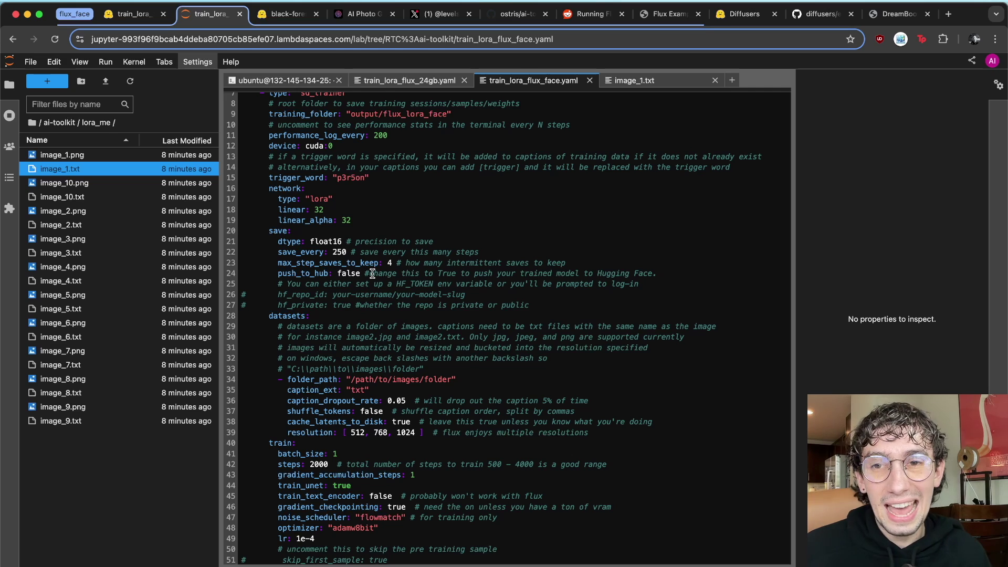
double_click(340, 252)
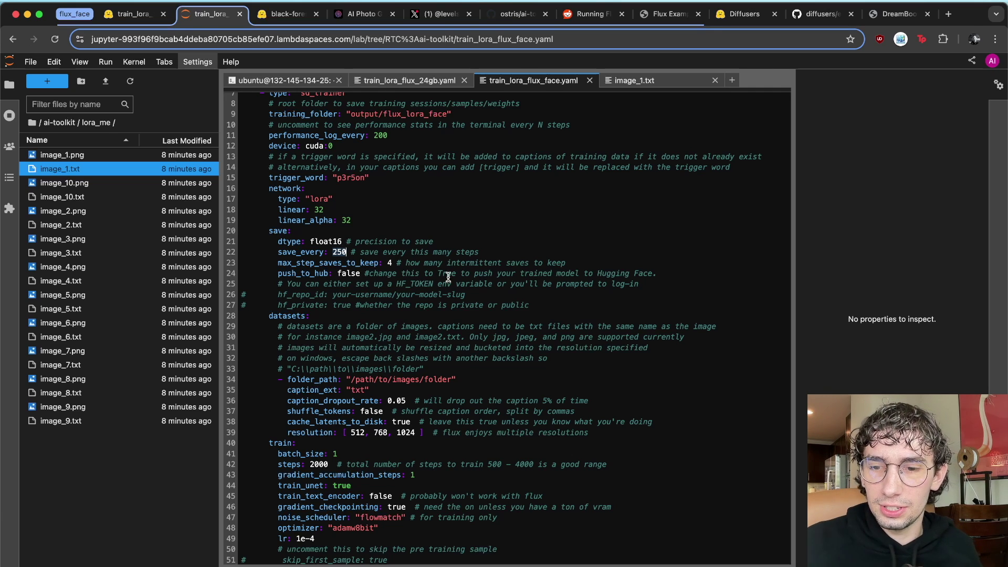
text(200)
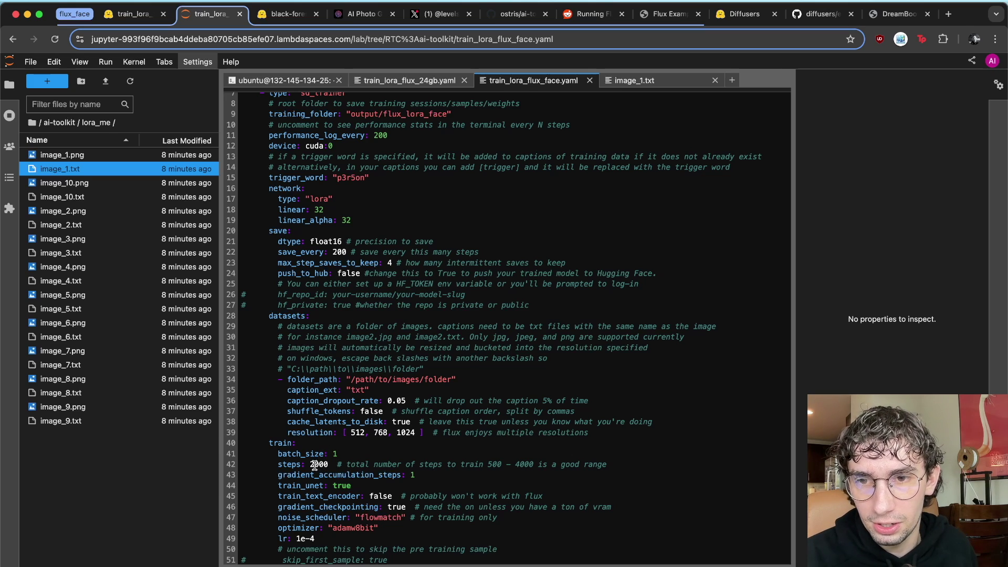
- Check the 2000 training steps and the max_step_saves_to_keep setting
double_click(325, 464)
click(359, 464)
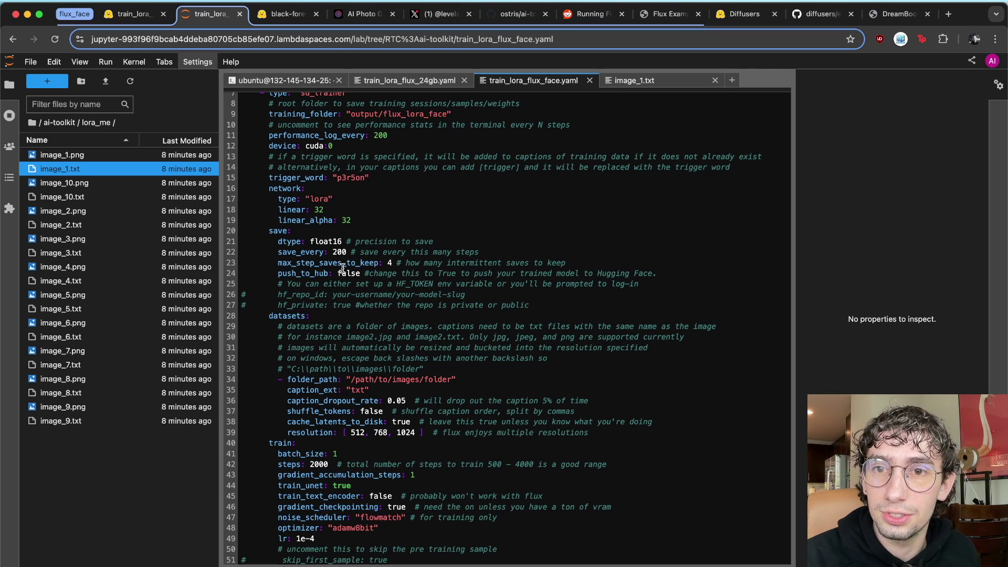
click(341, 250)
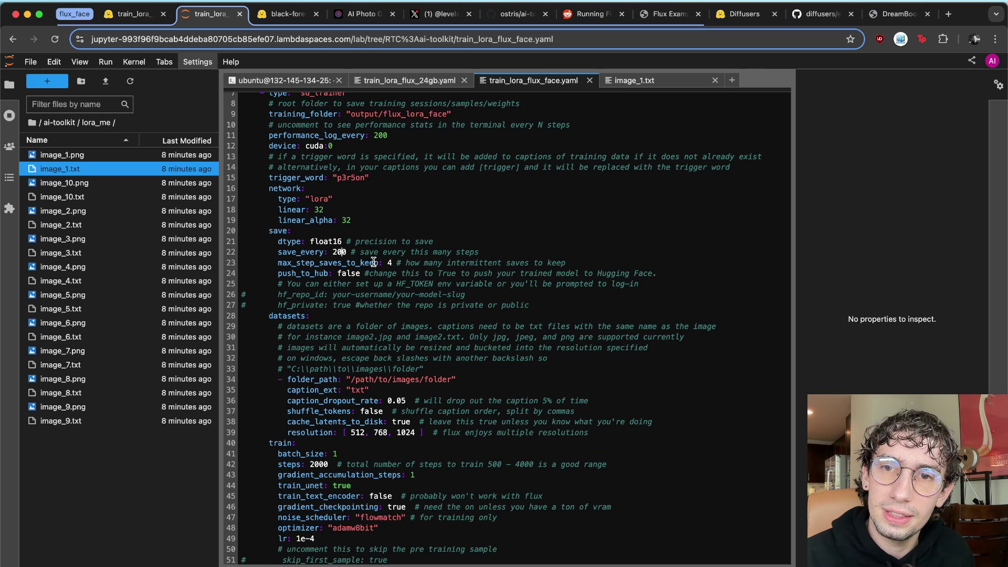
double_click(336, 262)
click(416, 283)
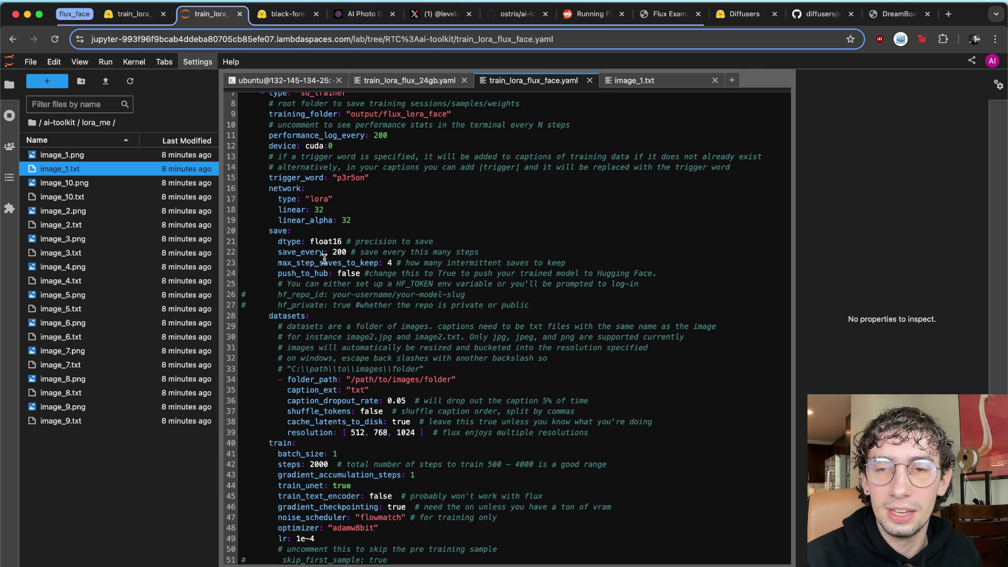
double_click(318, 464)
click(391, 459)
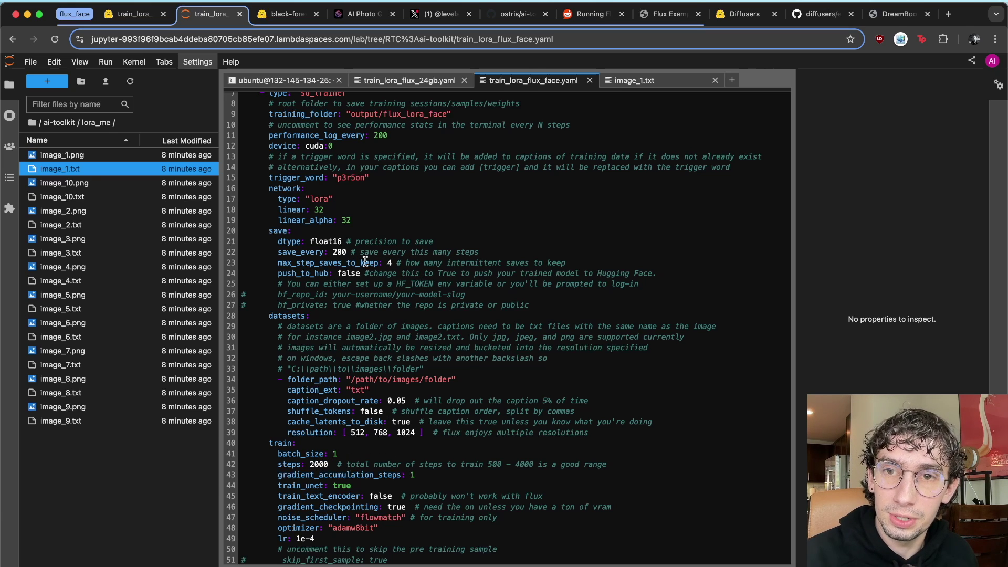
click(346, 252)
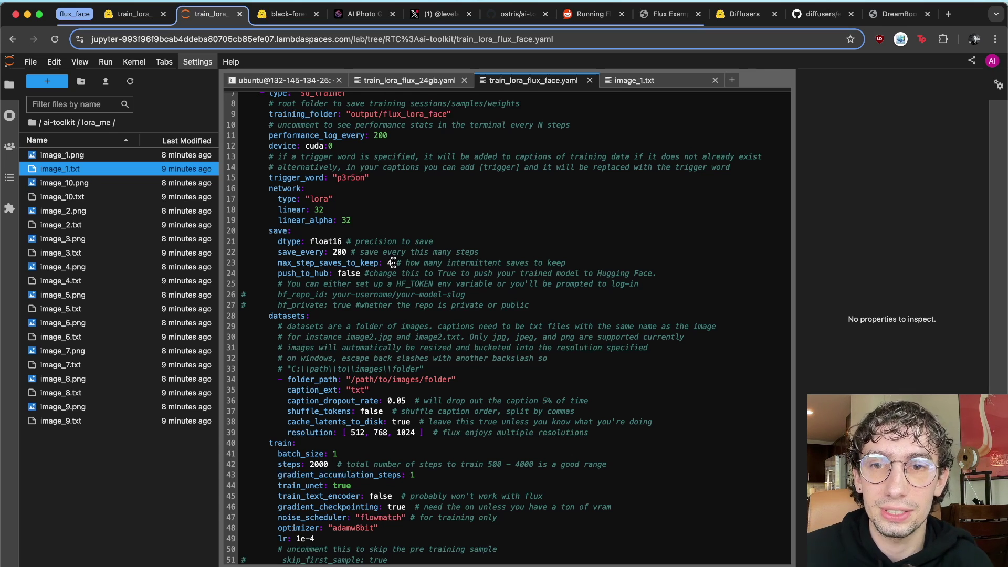
- Review push_to_hub false alongside the Hugging Face repo and HF_TOKEN notes
drag(561, 310, 217, 279)
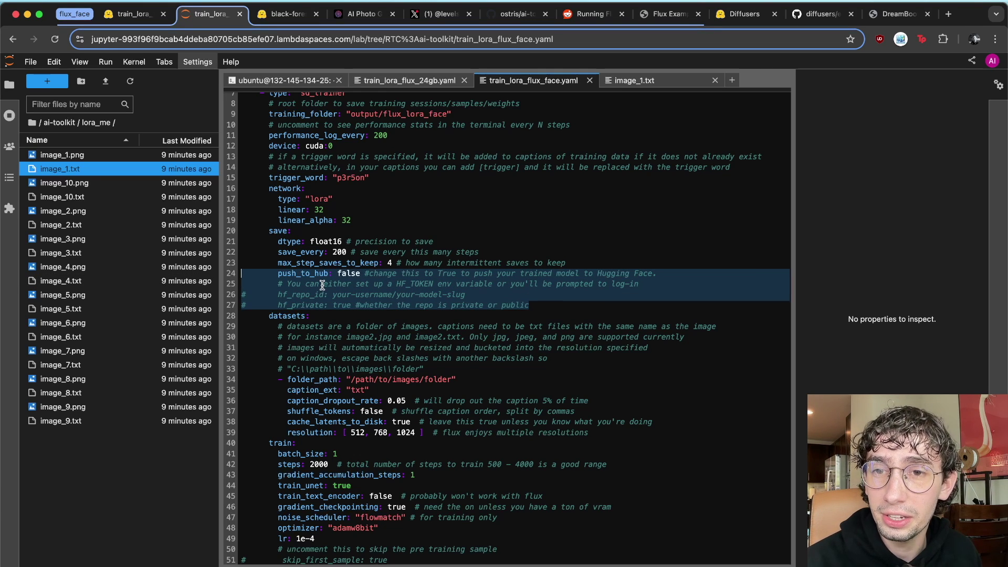
click(360, 277)
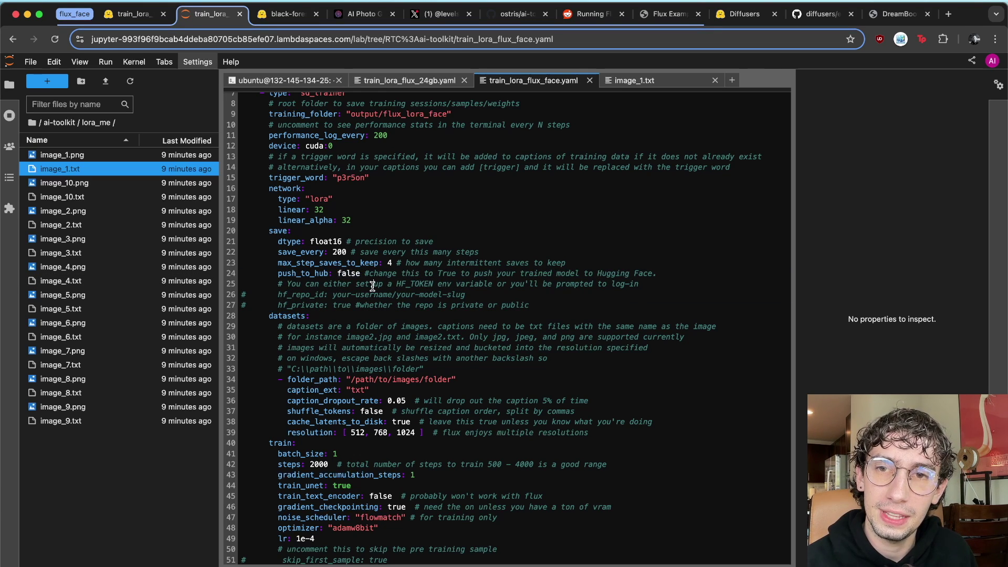
click(373, 284)
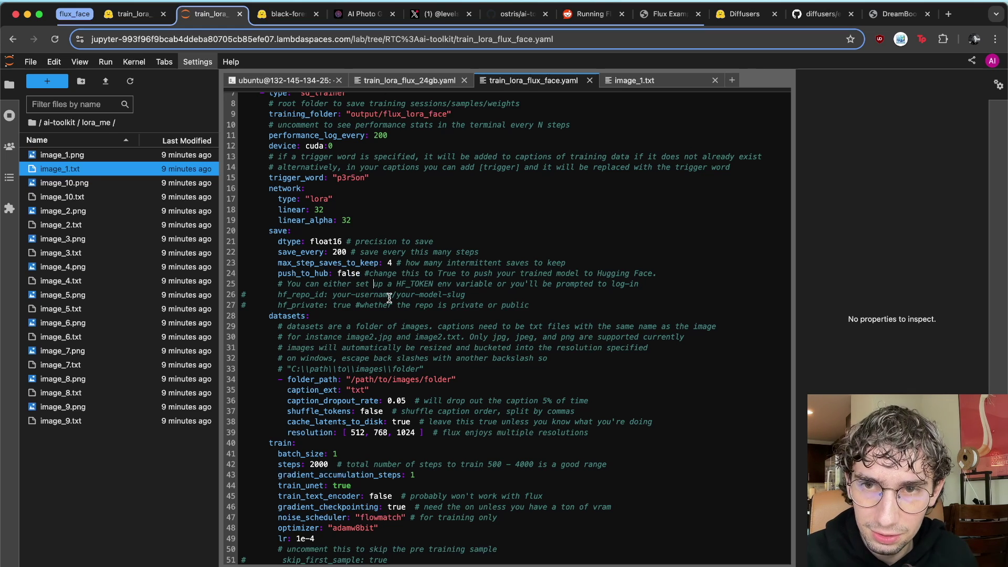
double_click(349, 274)
click(397, 304)
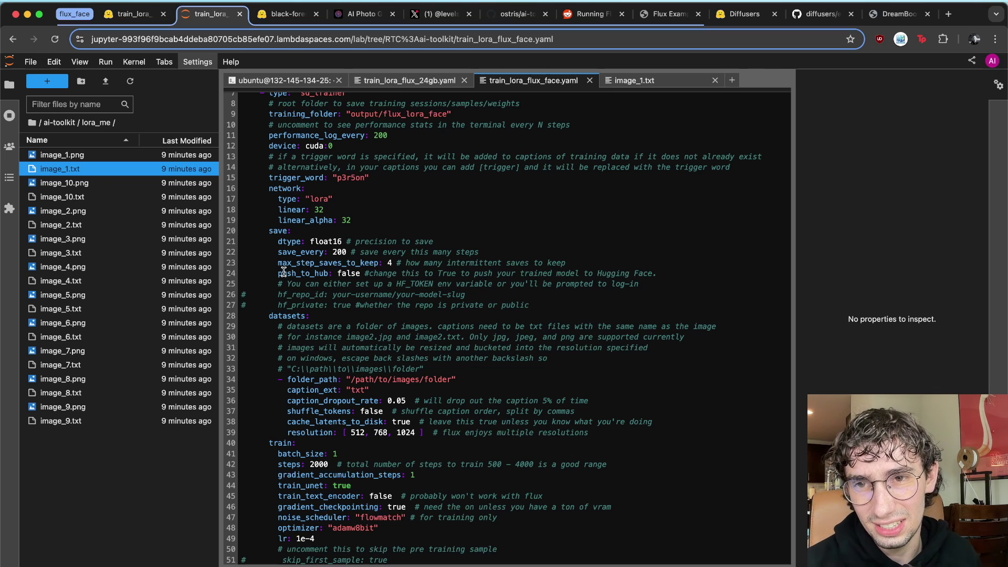
drag(279, 273, 389, 275)
click(441, 292)
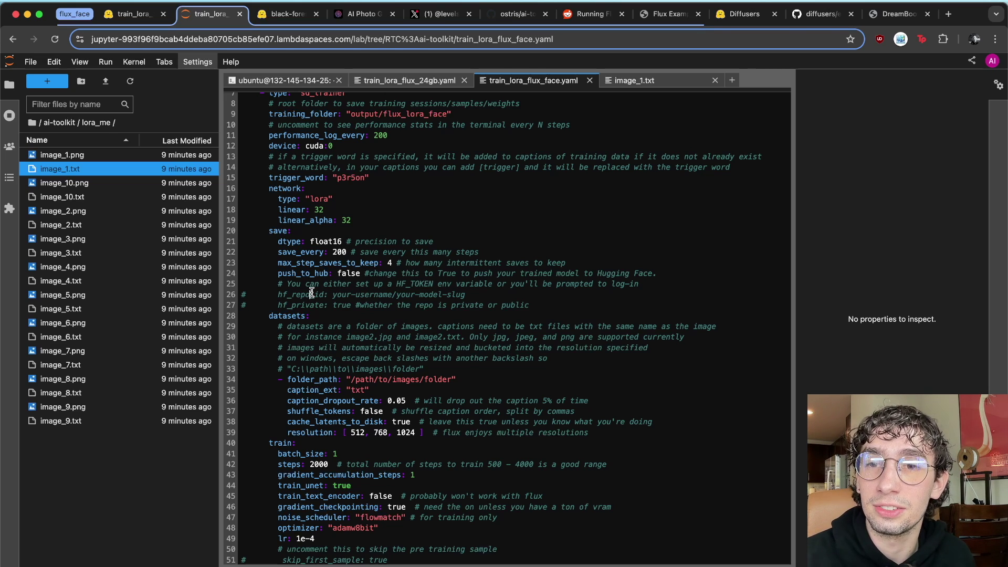
- Read the dataset folder comments, including the image2.jpg caption naming example
scroll(312, 292, down, 3)
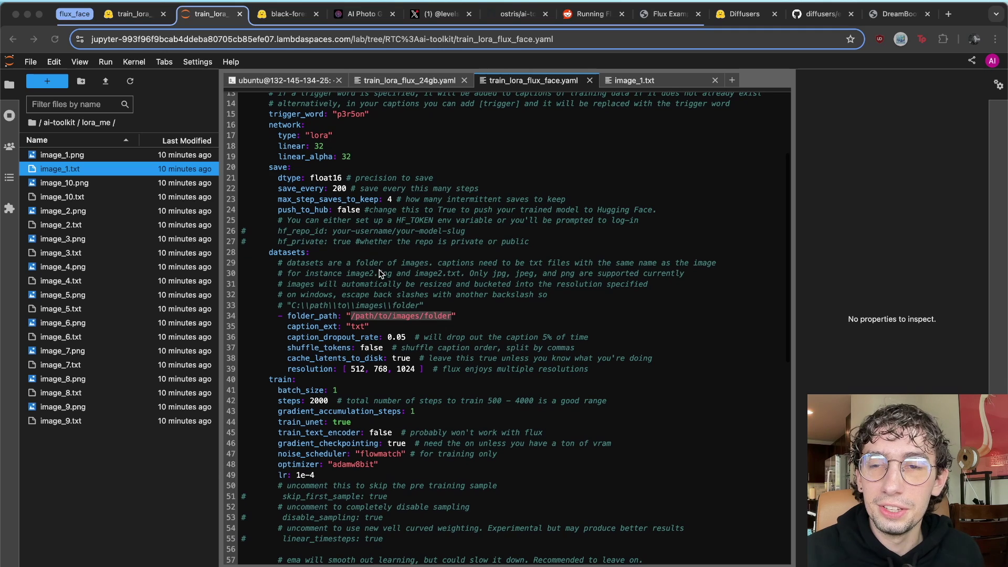
scroll(315, 242, down, 1)
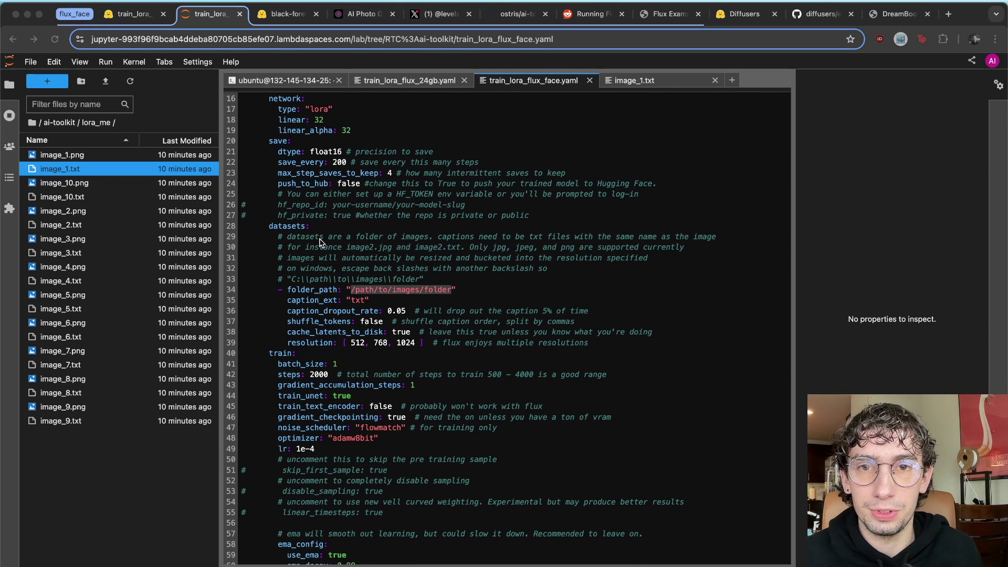
drag(289, 236, 703, 247)
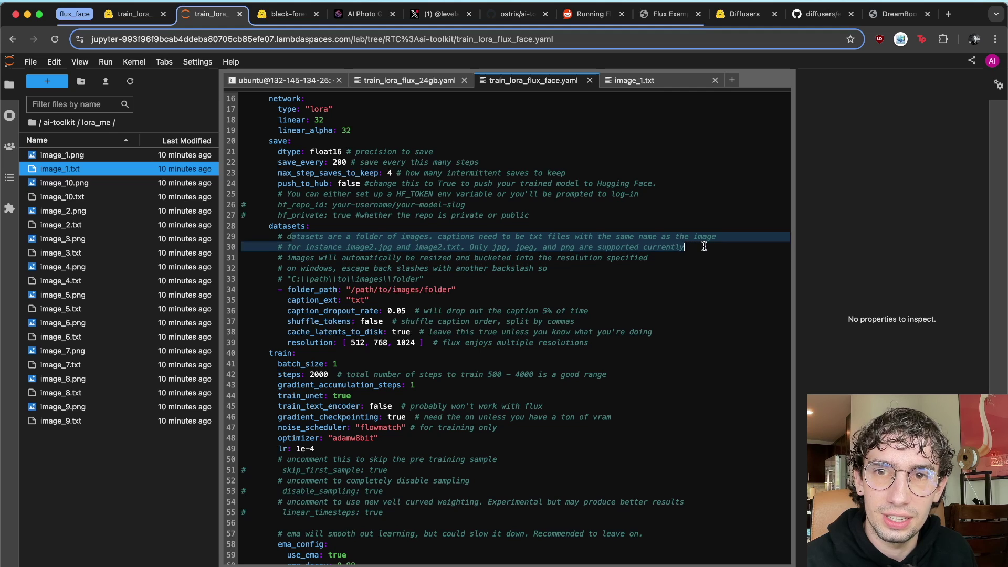
click(577, 243)
drag(355, 247, 383, 246)
click(419, 261)
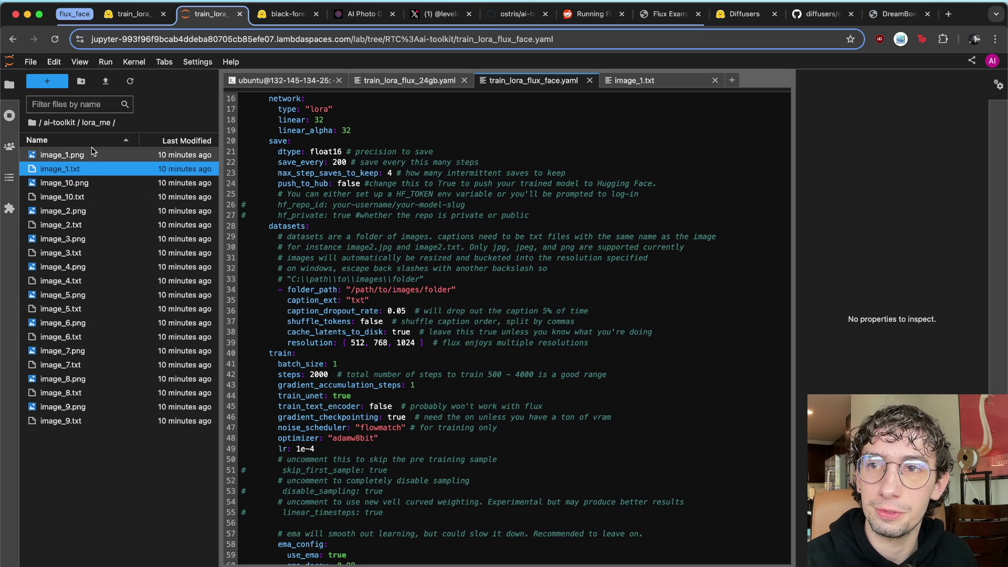
- Set folder_path to ./lora_me, save, and check caption_ext is txt
click(352, 311)
drag(350, 290, 451, 290)
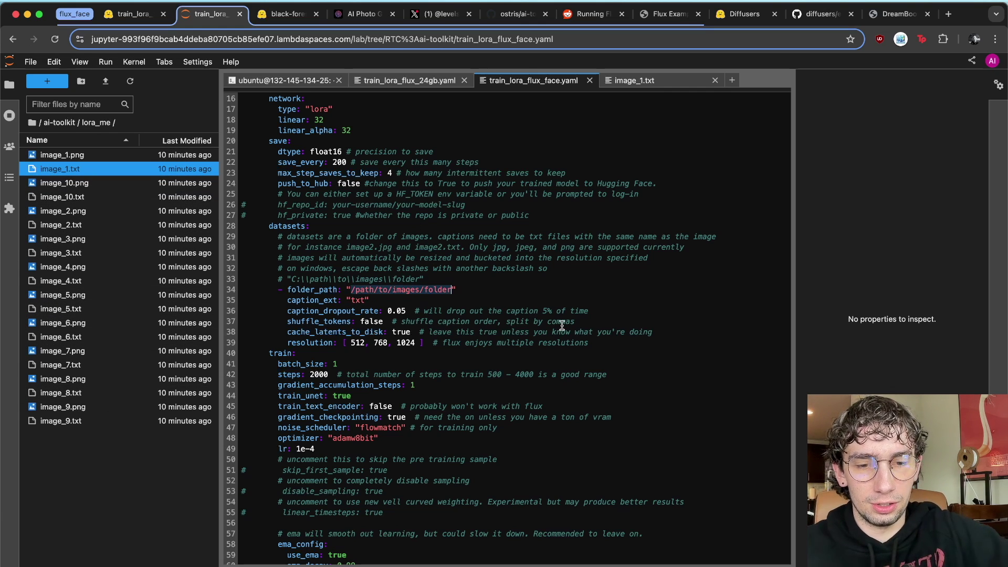
text(./lora_me)
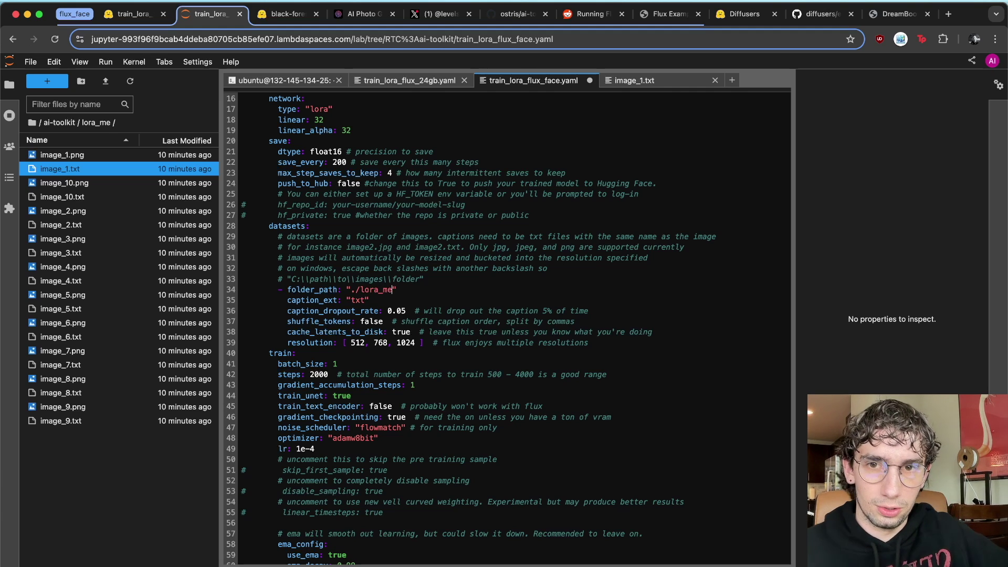
key(super+s)
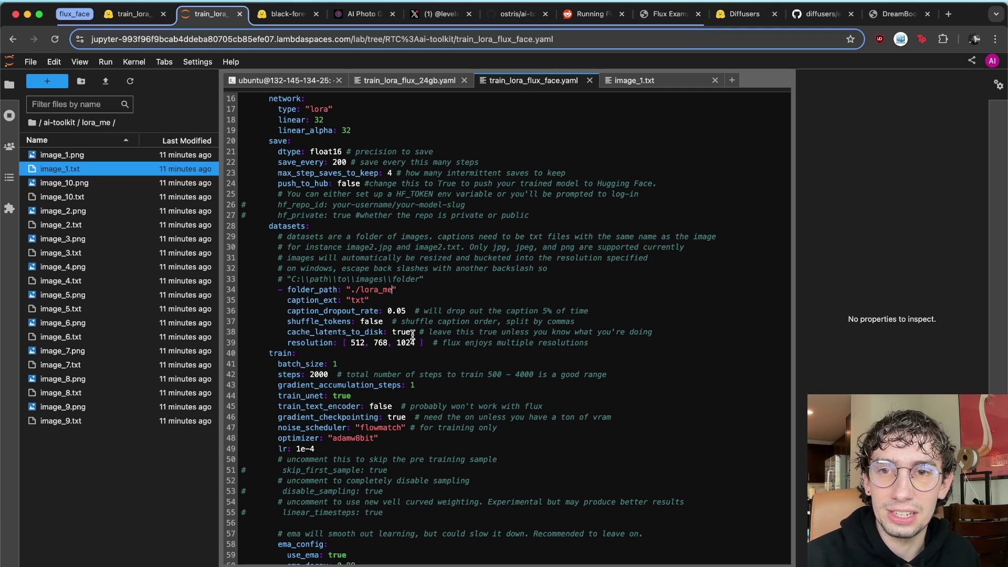
click(354, 290)
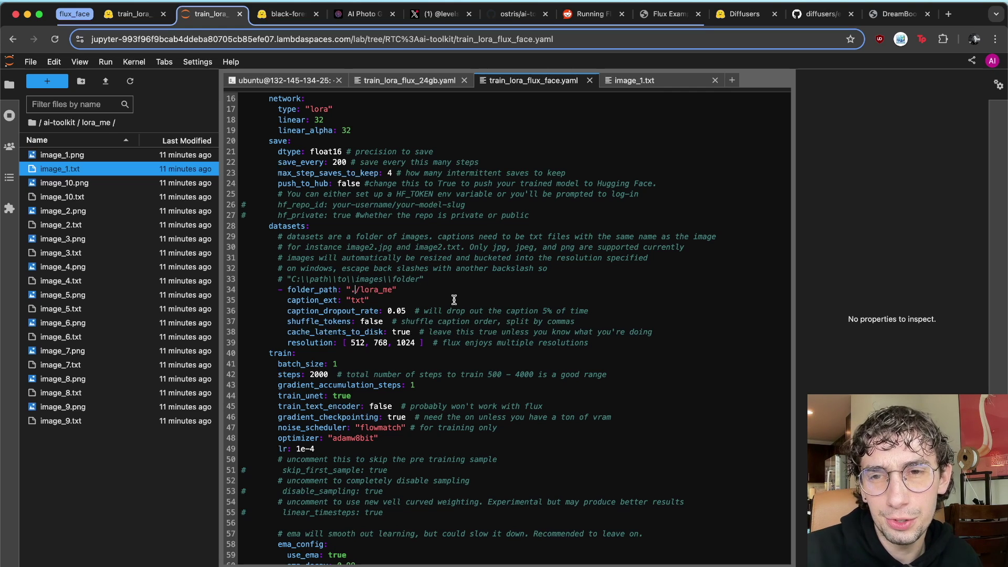
double_click(359, 299)
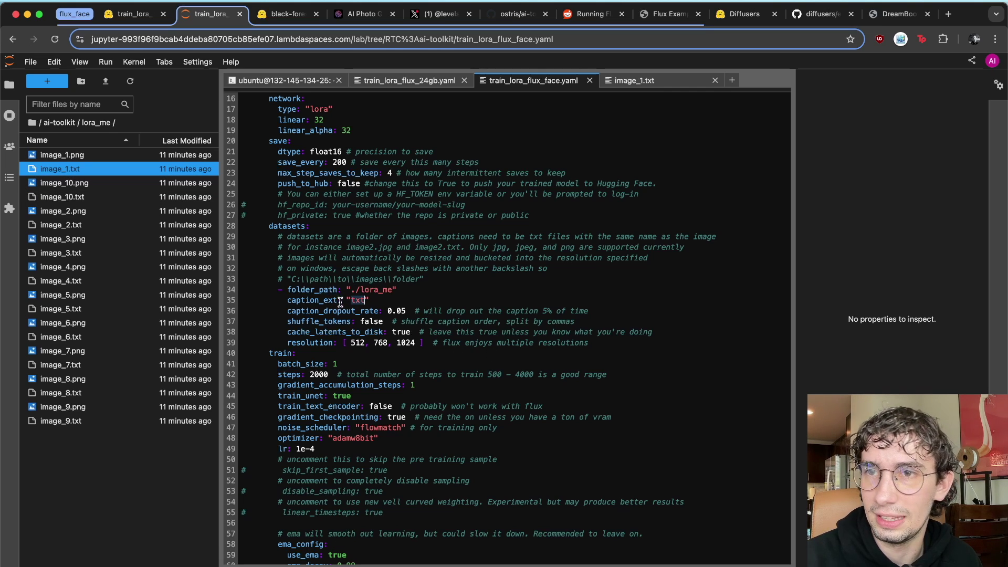
- Change shuffle_tokens from false to true among the dataset caption options
scroll(403, 294, down, 1)
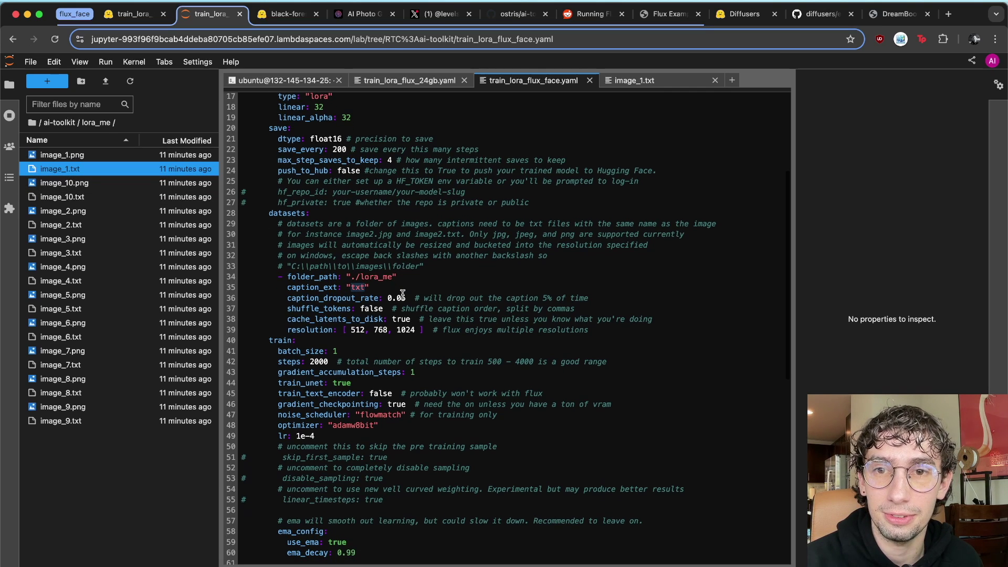
click(406, 297)
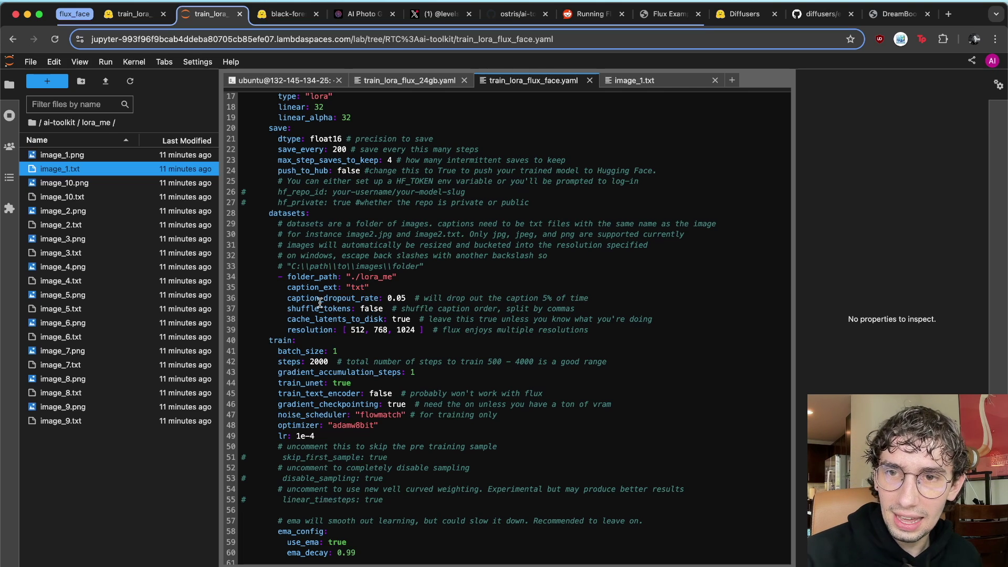
drag(285, 298, 564, 318)
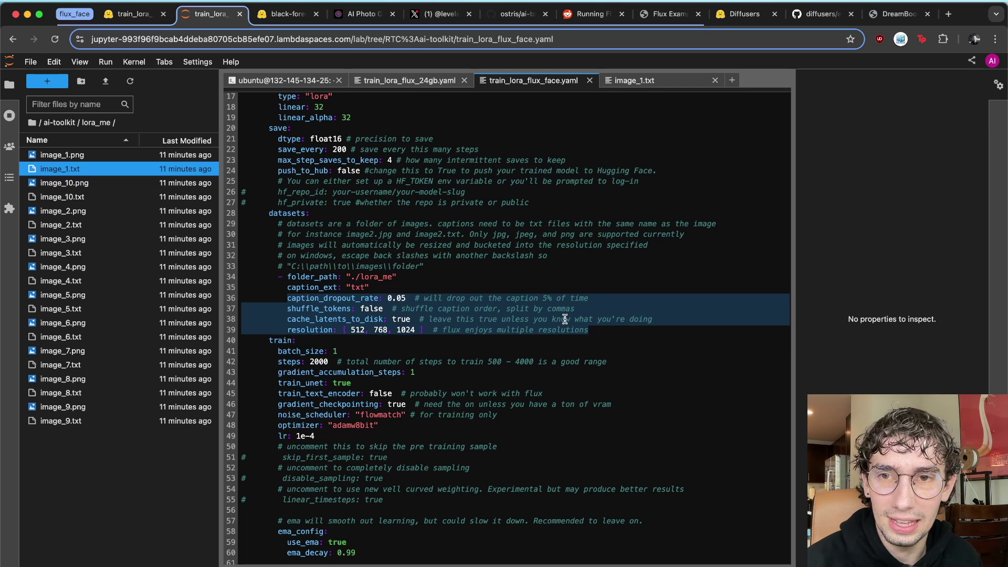
click(565, 318)
double_click(371, 309)
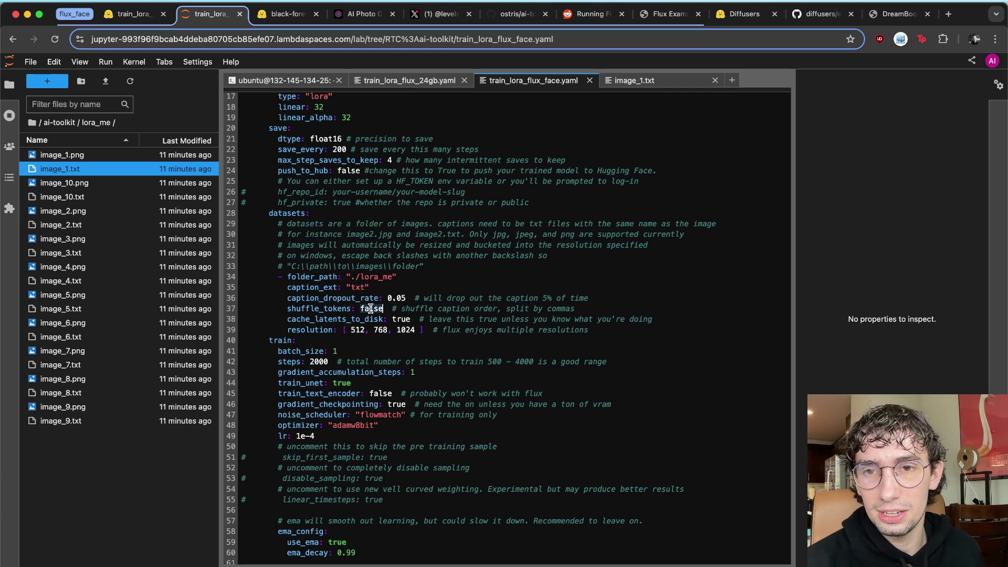
text(true)
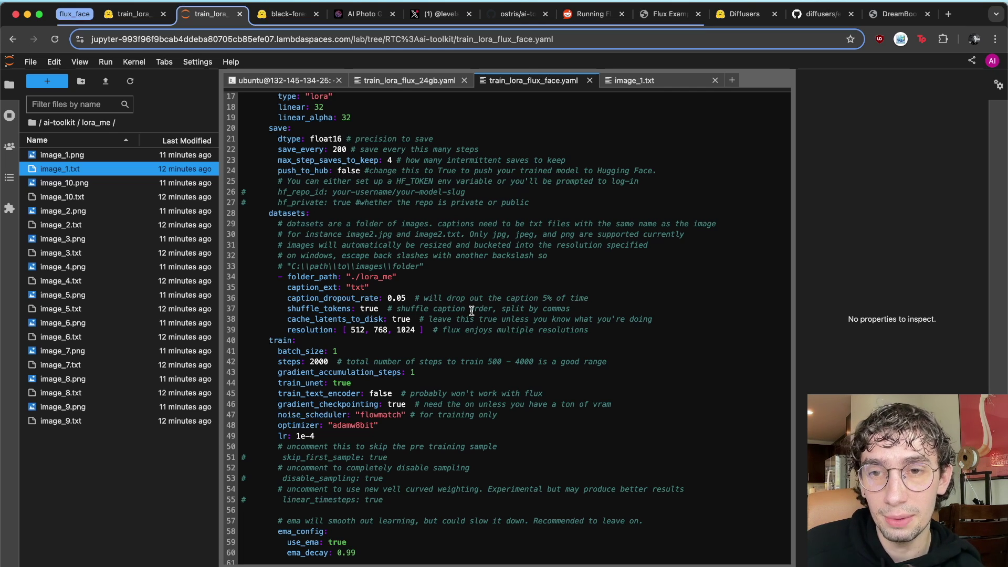
scroll(472, 311, down, 5)
drag(276, 196, 410, 315)
click(438, 373)
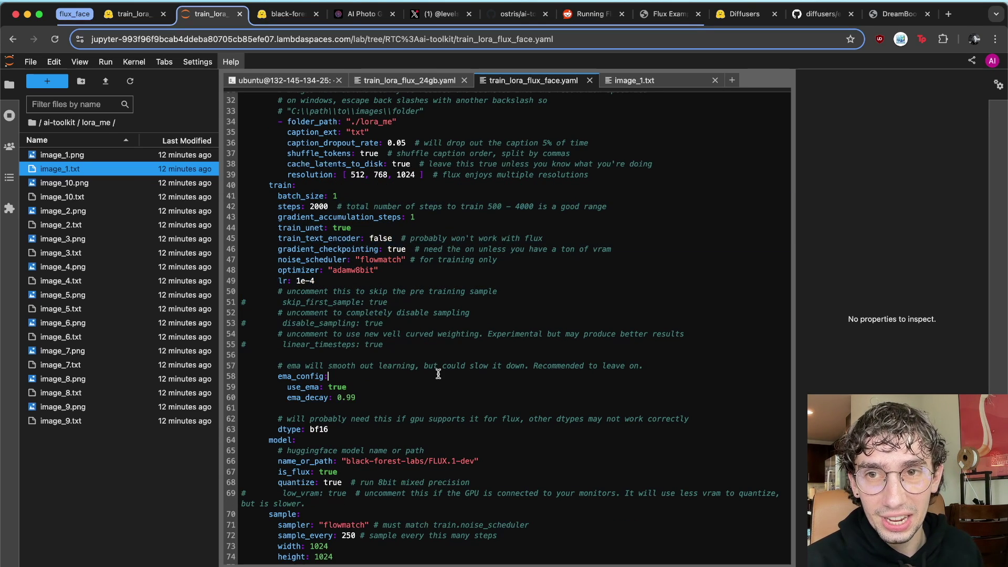
drag(309, 207, 329, 207)
click(350, 232)
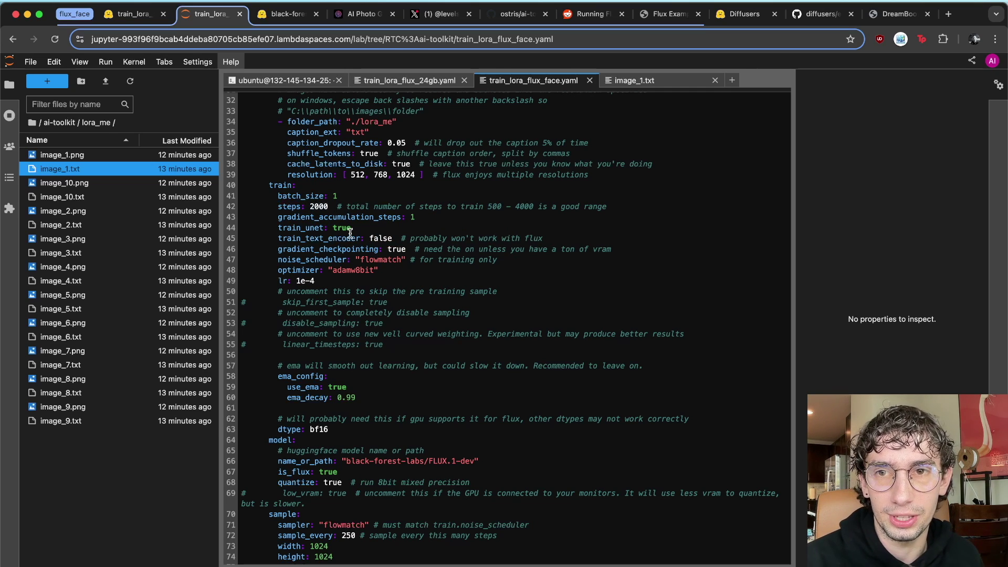
drag(315, 217, 416, 251)
click(355, 284)
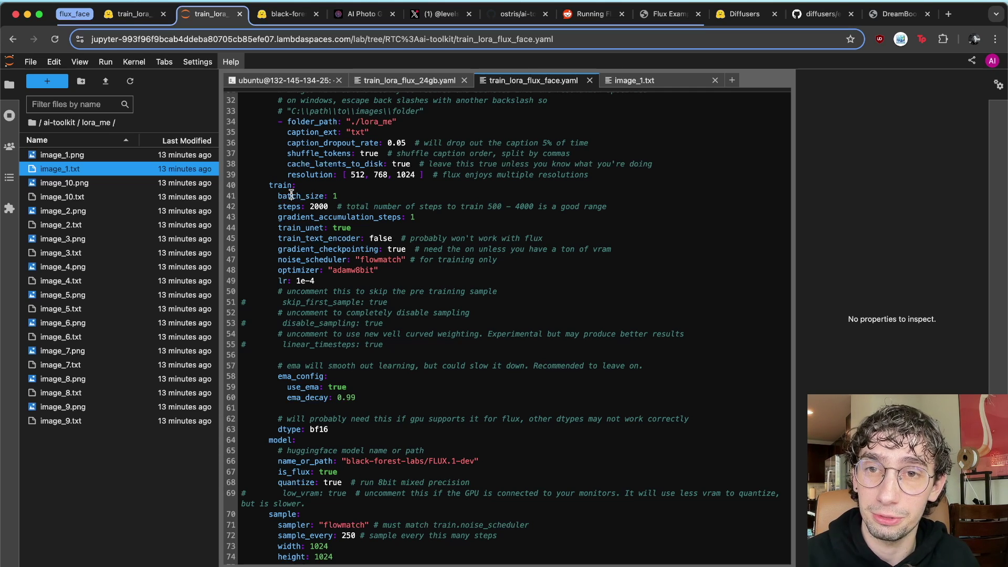
drag(293, 201, 363, 271)
click(399, 287)
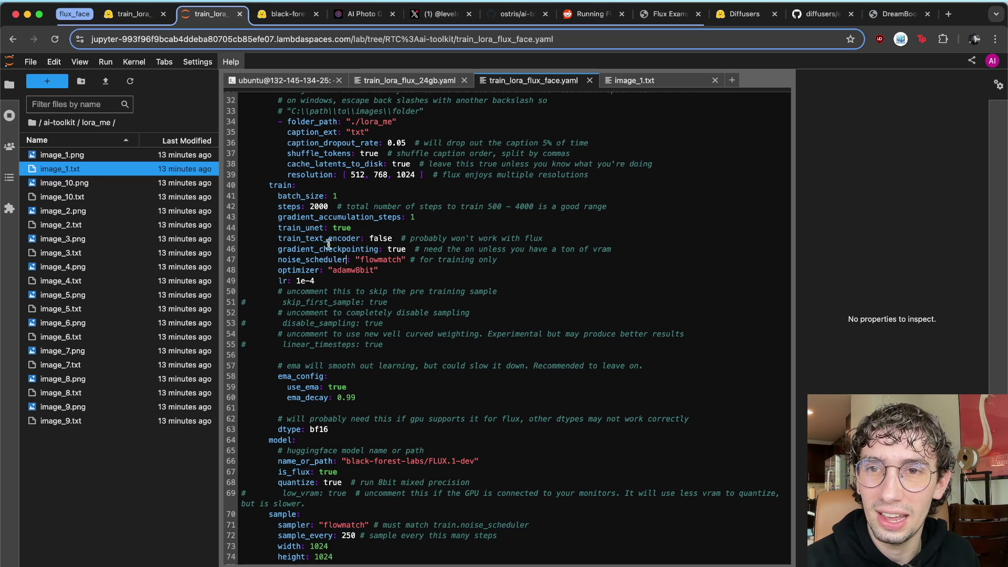
drag(281, 188, 444, 274)
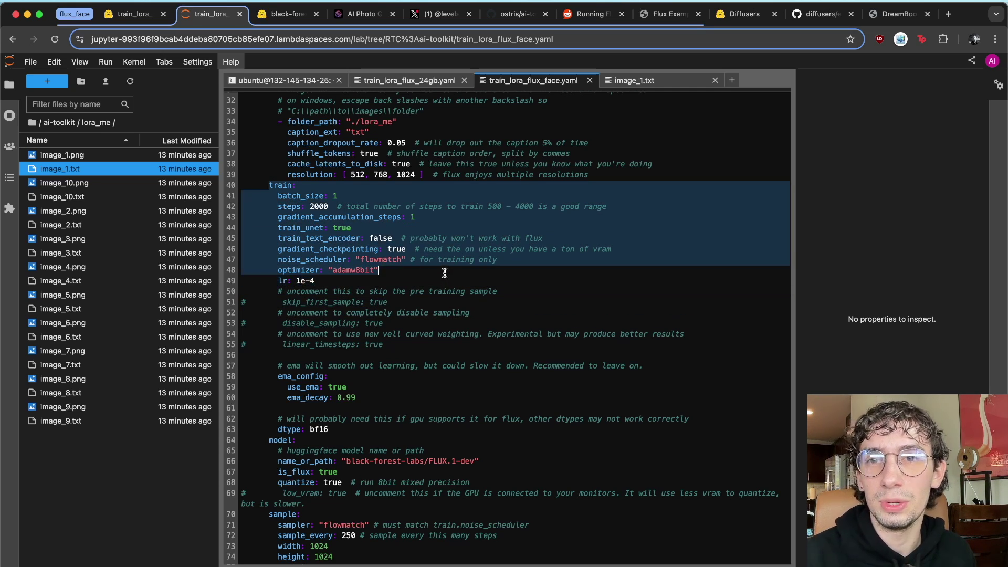
click(371, 290)
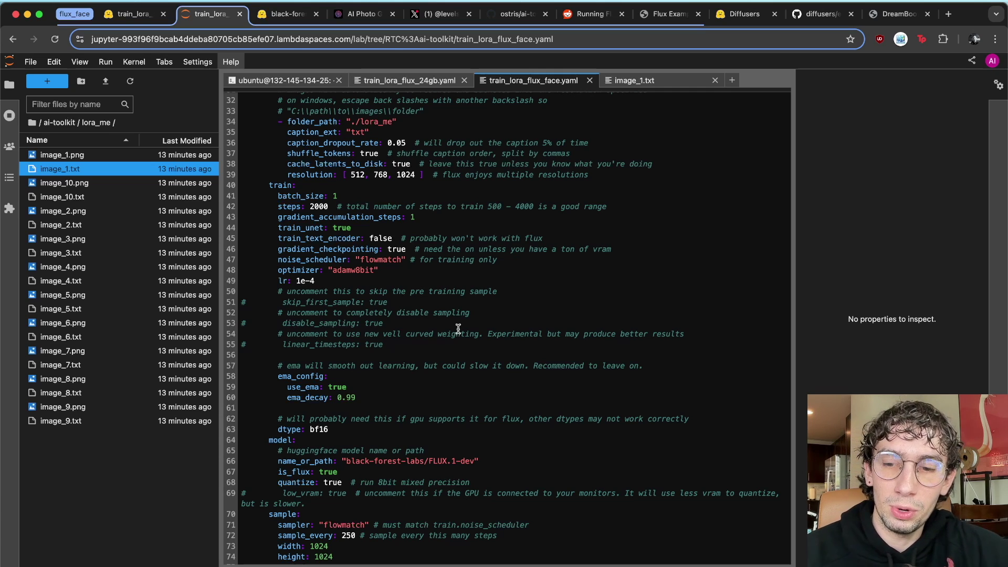
- Change the learning rate on line 49 from 1e-4 to 4e-4
click(299, 281)
key(BackSpace)
text(4)
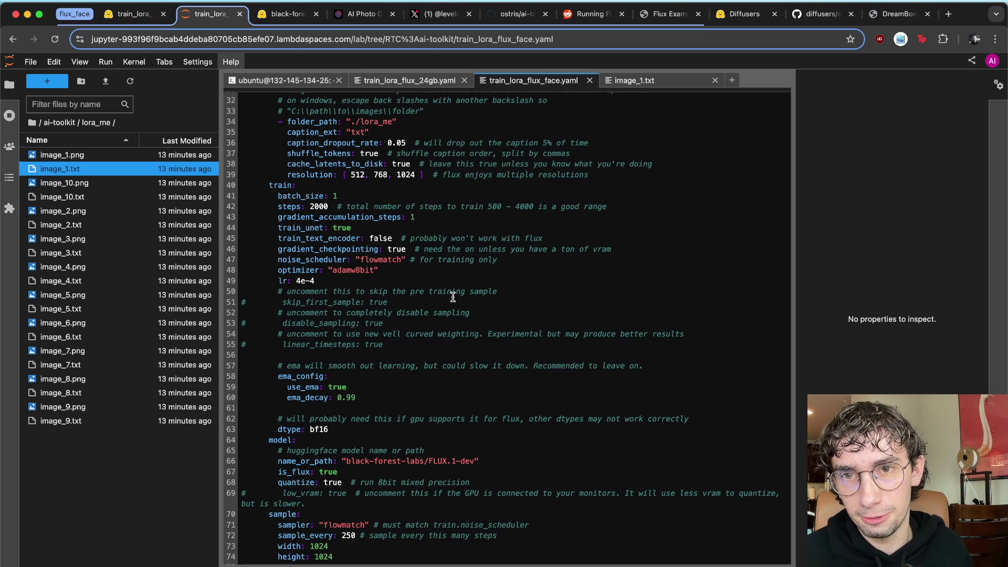
click(403, 267)
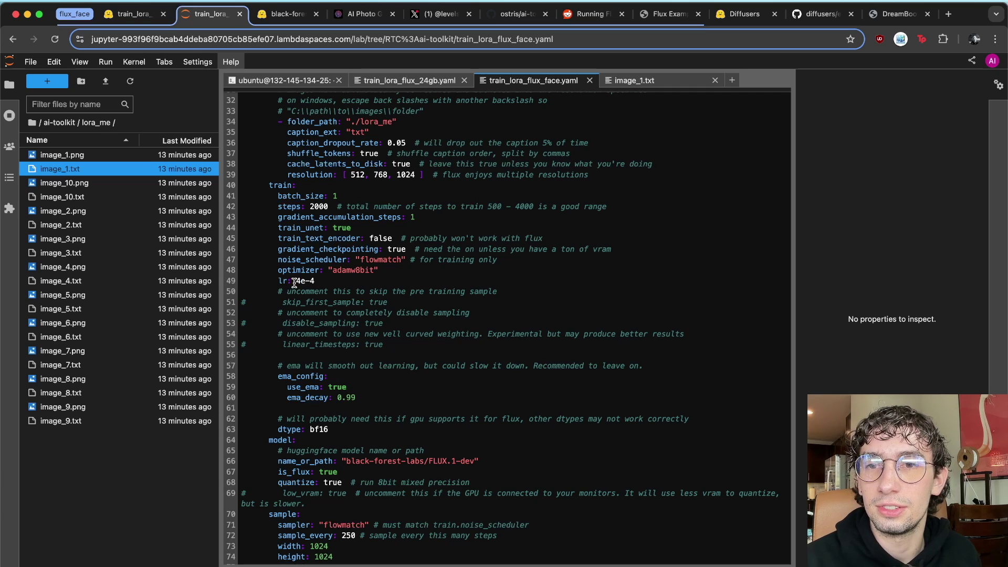
click(355, 282)
key(Up)
key(Up)
key(Up)
key(Up)
key(Up)
key(Up)
key(Up)
- Uncomment skip_first_sample on line 51 so it takes effect
click(363, 303)
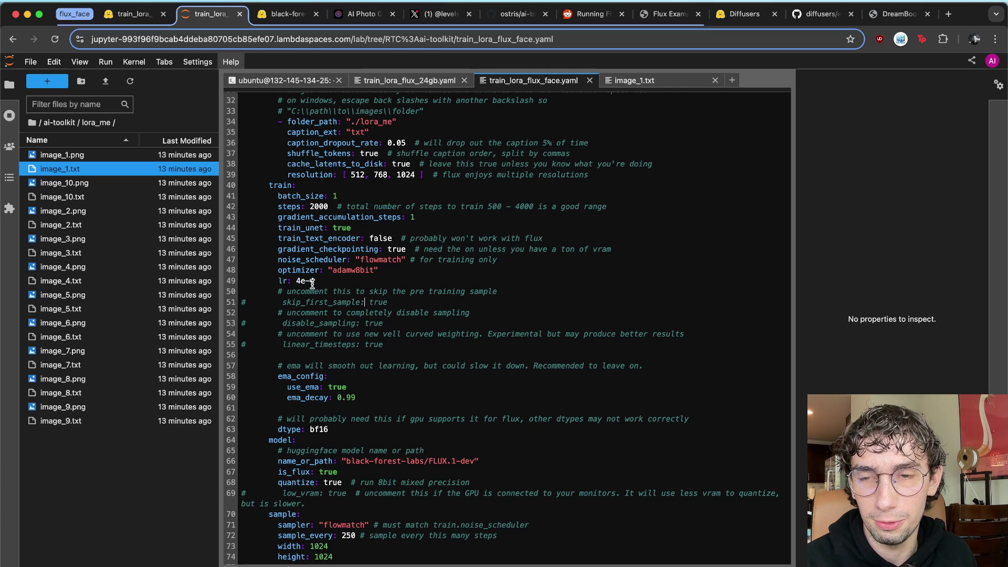
key(super+slash)
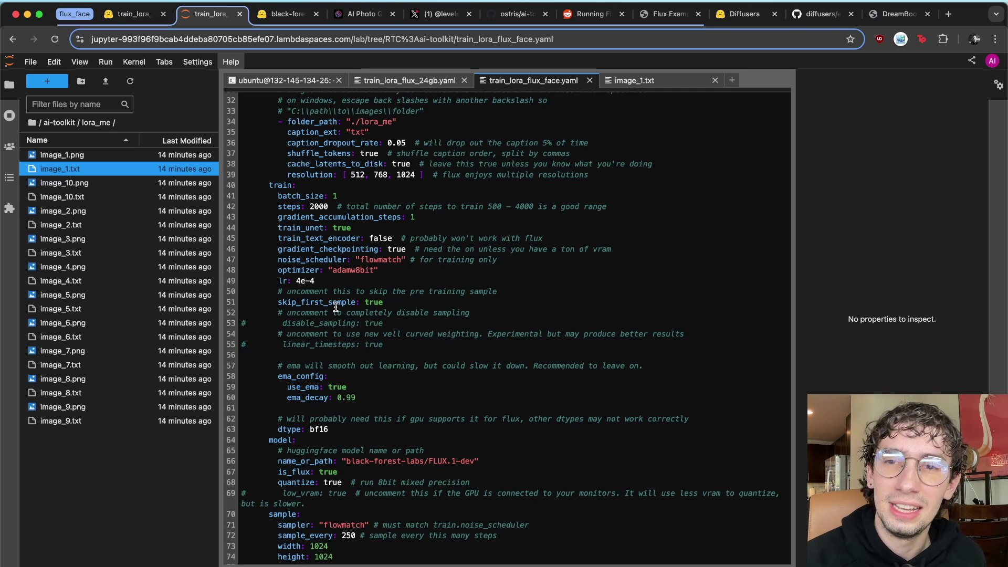
click(401, 302)
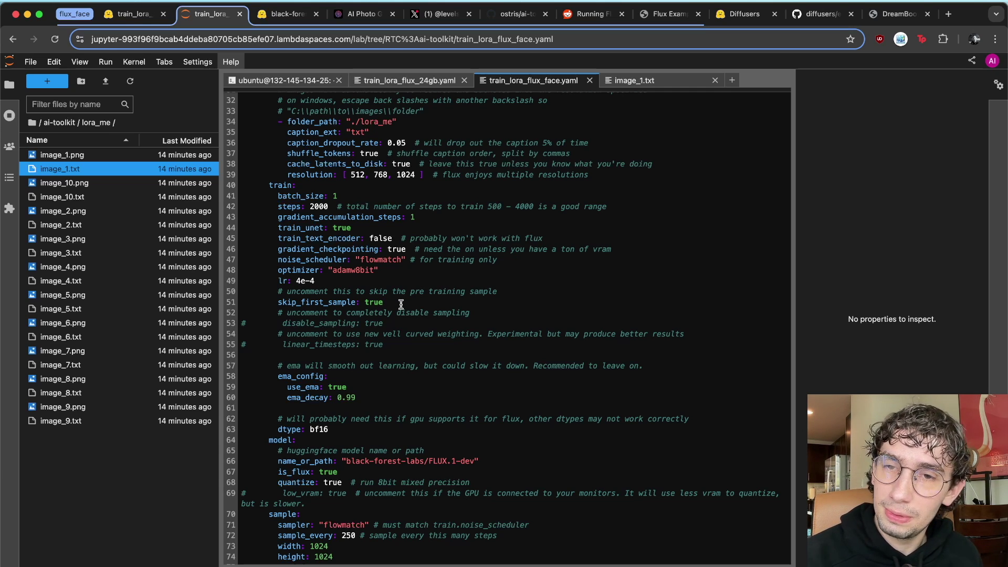
click(281, 302)
click(326, 302)
scroll(389, 329, up, 5)
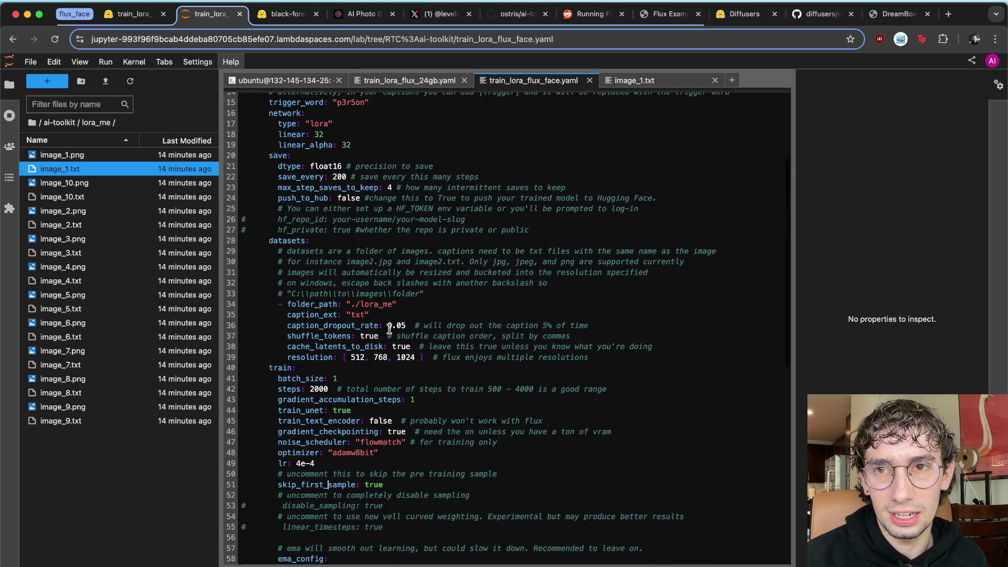
scroll(409, 252, down, 5)
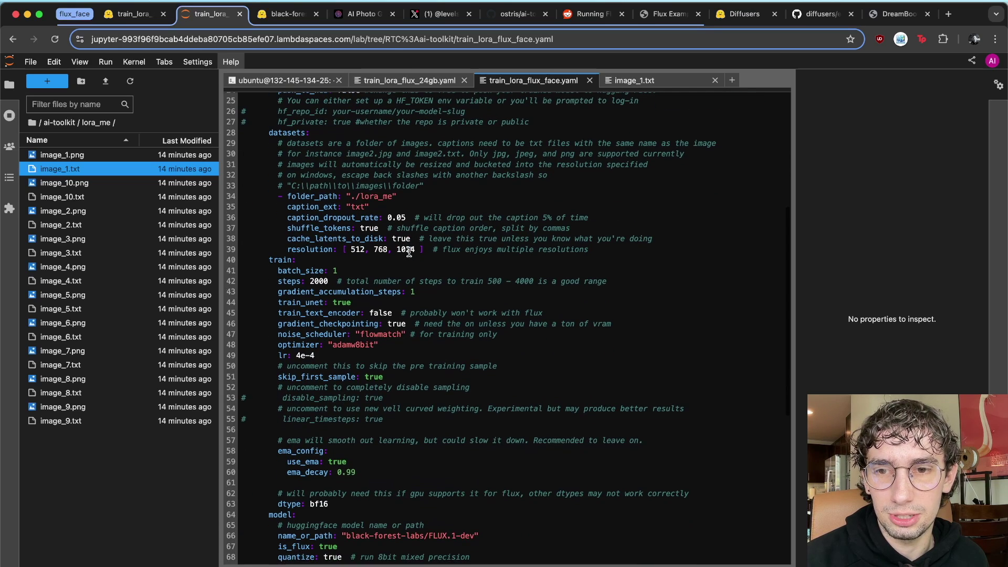
scroll(409, 252, down, 4)
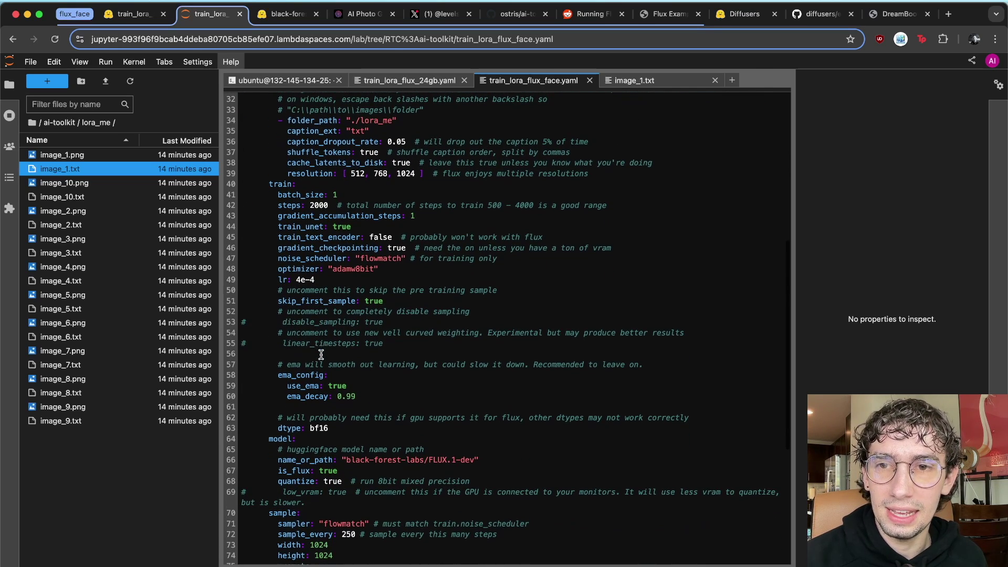
scroll(339, 336, down, 2)
drag(479, 367, 196, 285)
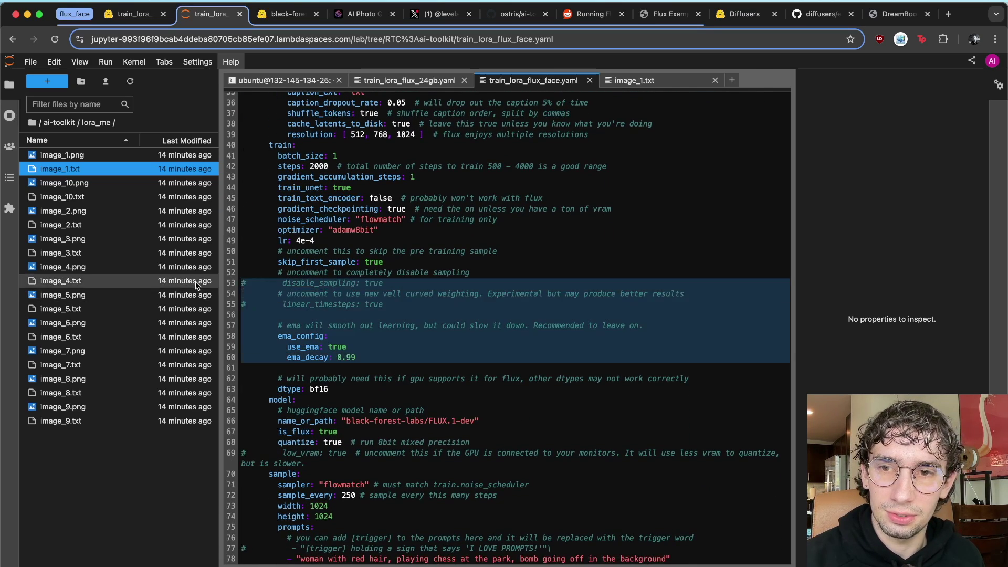
drag(349, 392, 231, 241)
click(336, 329)
scroll(336, 329, down, 2)
scroll(336, 329, down, 4)
scroll(353, 320, down, 3)
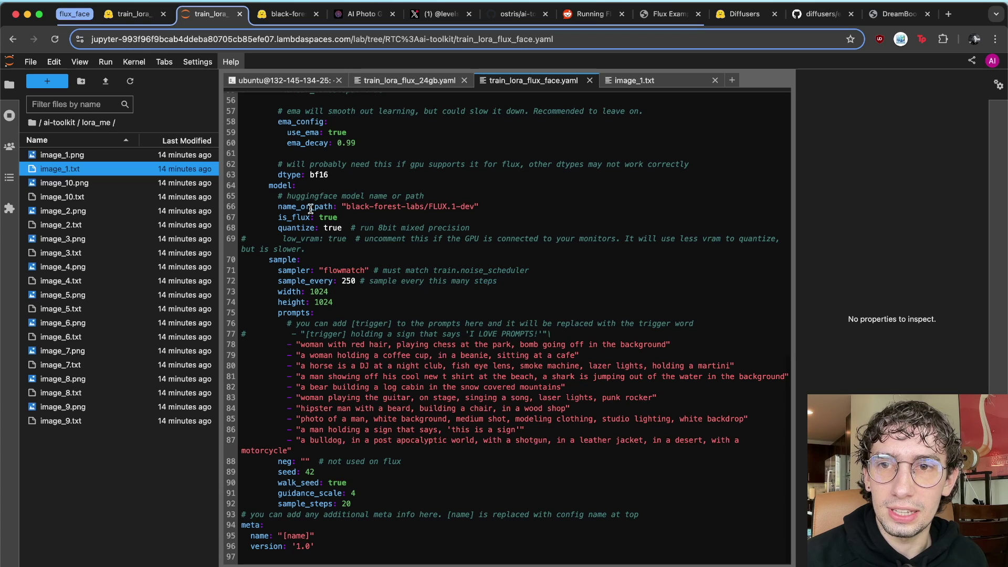
drag(343, 207, 483, 207)
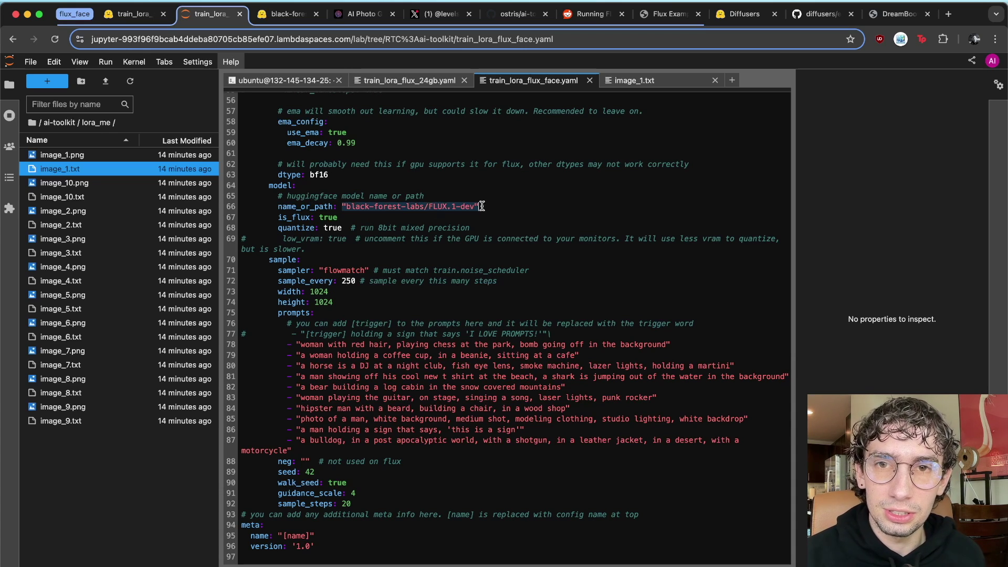
click(417, 217)
double_click(326, 216)
click(355, 228)
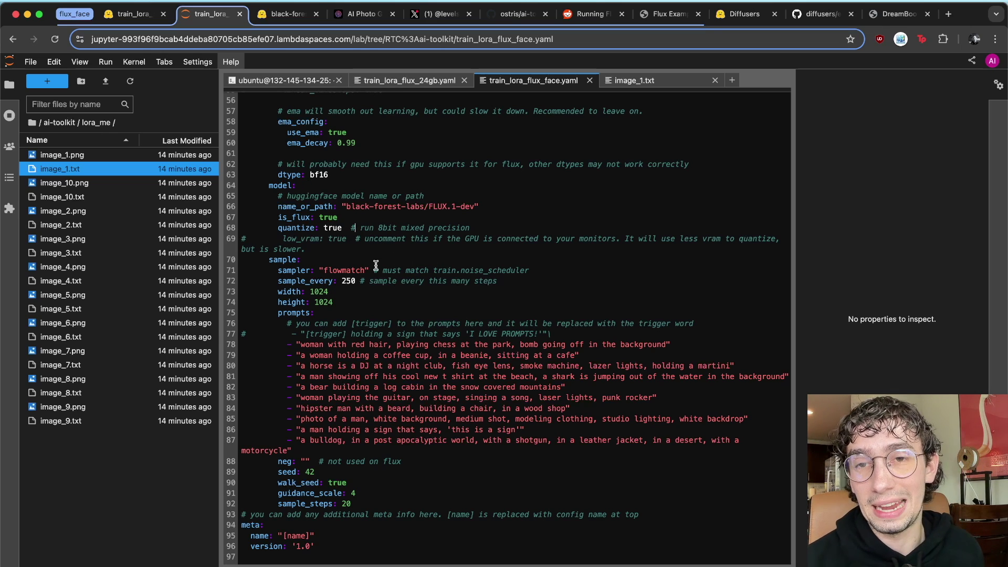
double_click(333, 227)
click(374, 241)
double_click(384, 227)
click(458, 232)
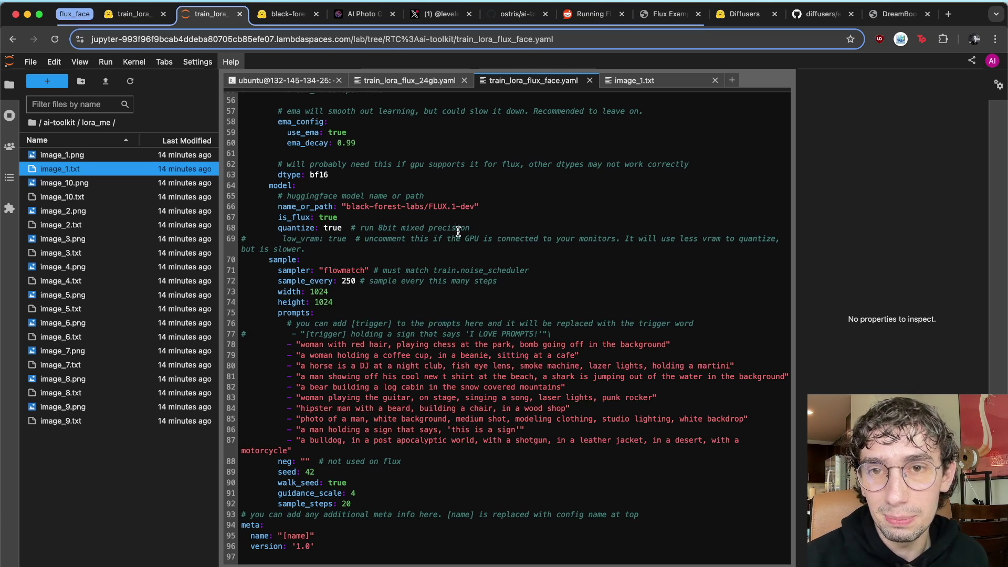
click(372, 228)
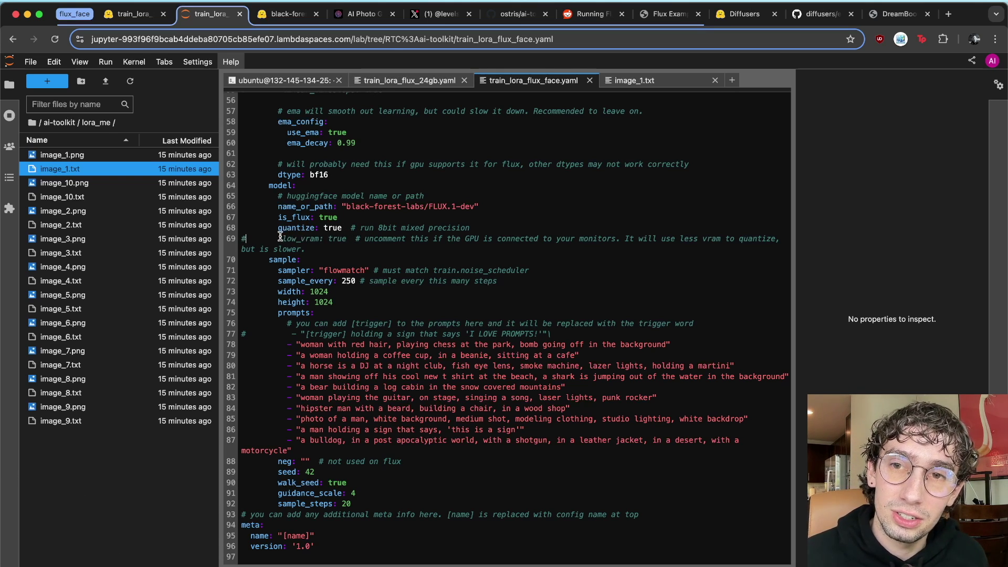
- Comment out the low_vram: true setting on line 69
drag(280, 238, 308, 246)
key(ctrl+slash)
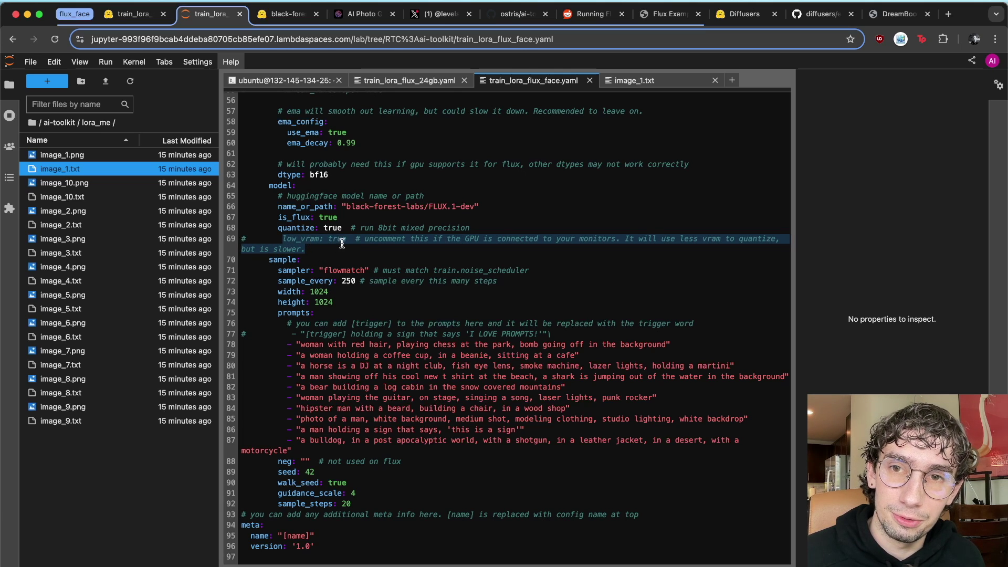
click(373, 252)
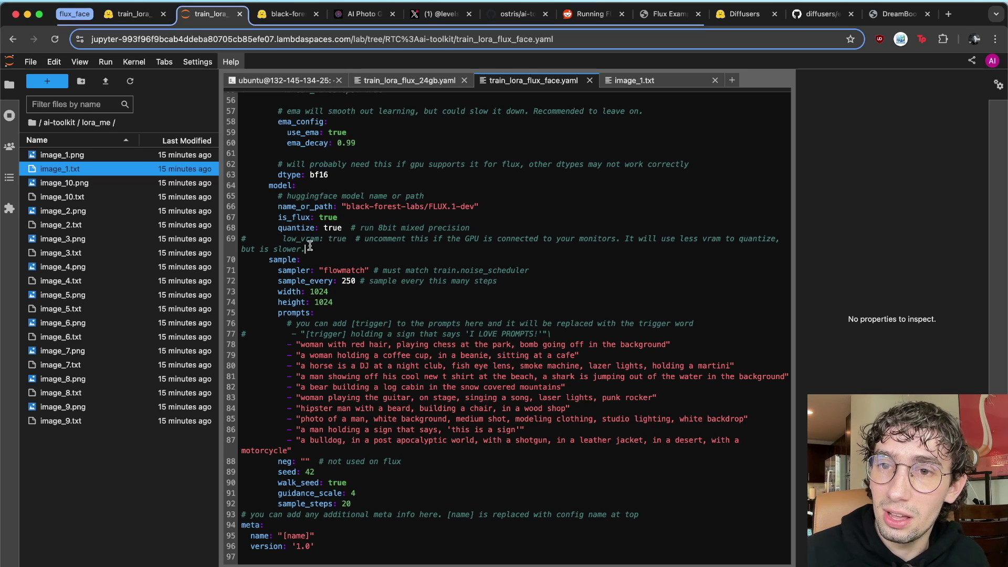
drag(279, 237, 346, 239)
click(314, 247)
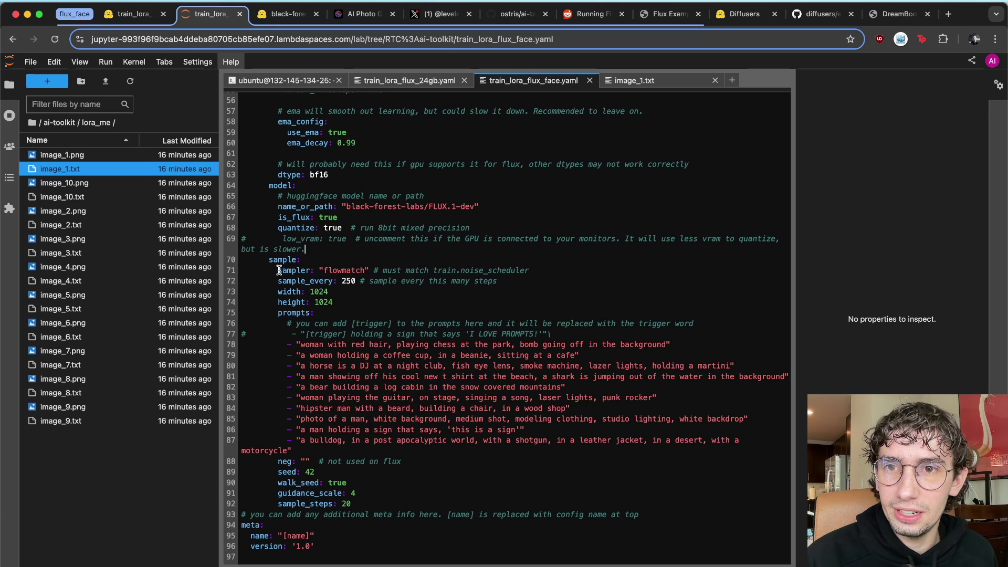
- Change sample_every from 250 to 200 and save train_lora_flux_face.yaml
drag(270, 260, 442, 387)
click(314, 364)
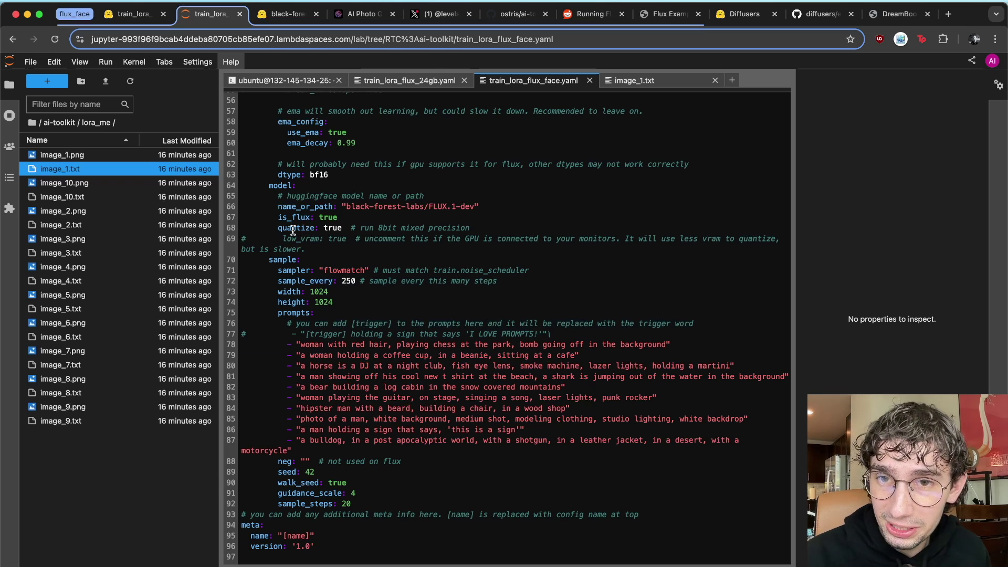
double_click(348, 281)
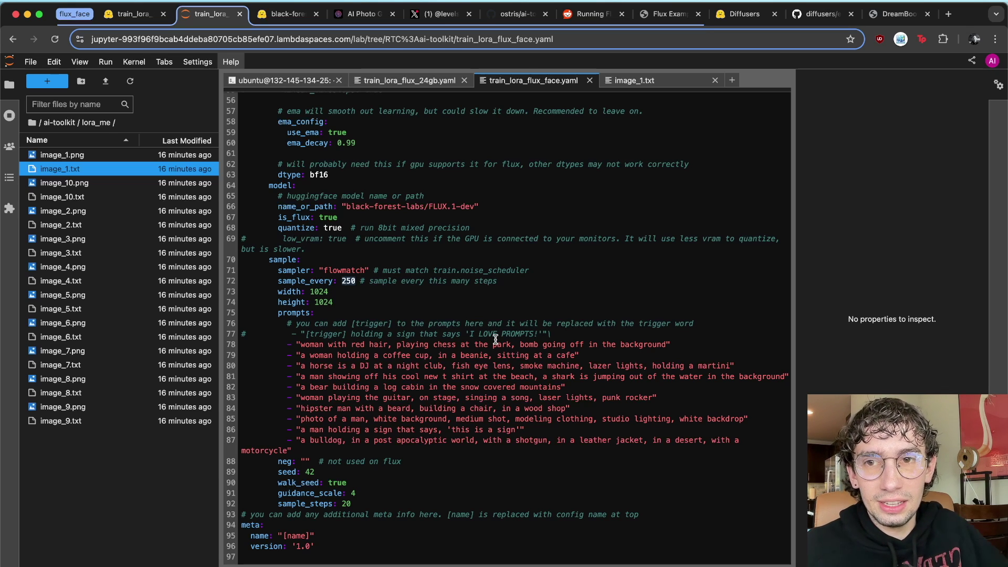
text(200)
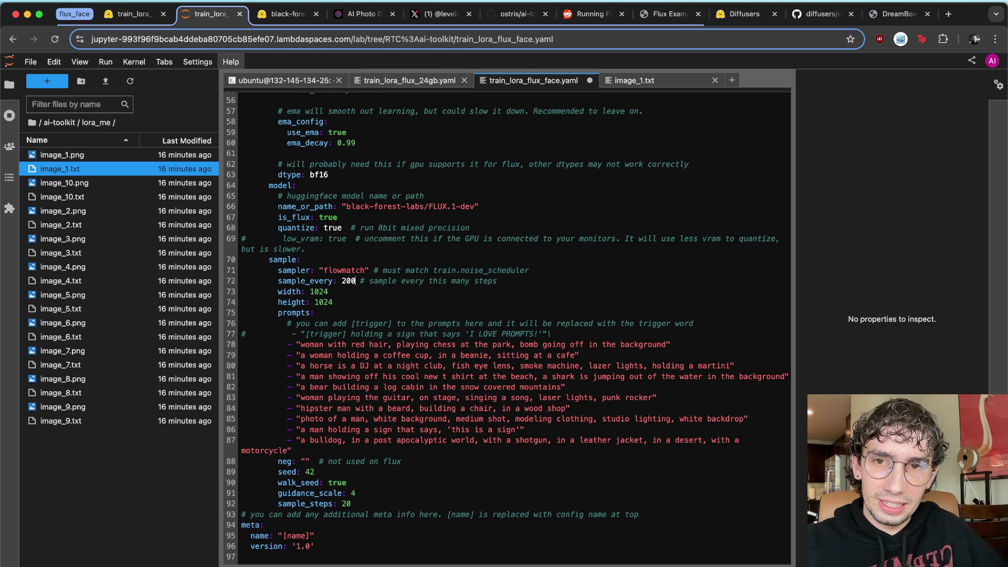
key(super+s)
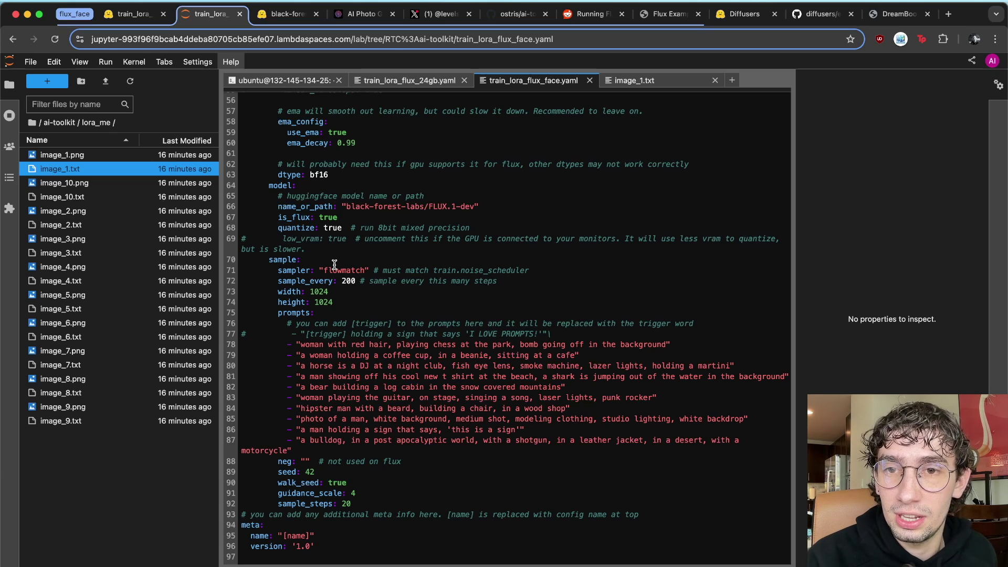
double_click(351, 283)
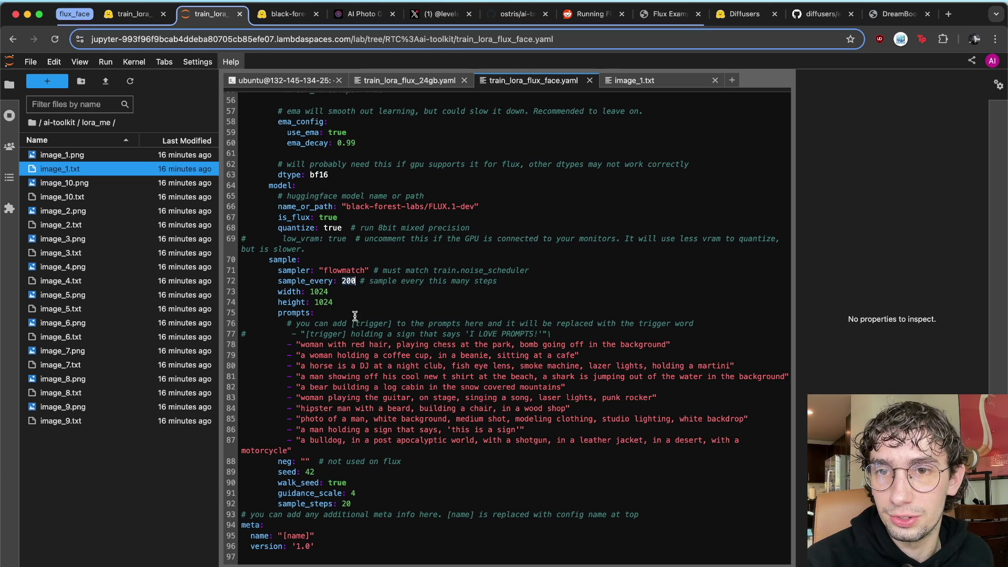
shift+click(347, 302)
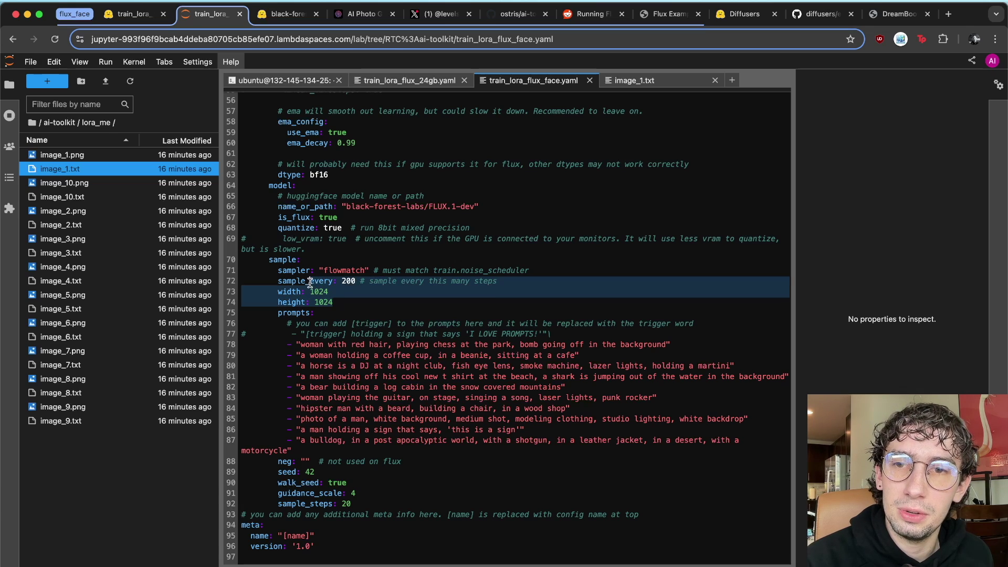
click(355, 334)
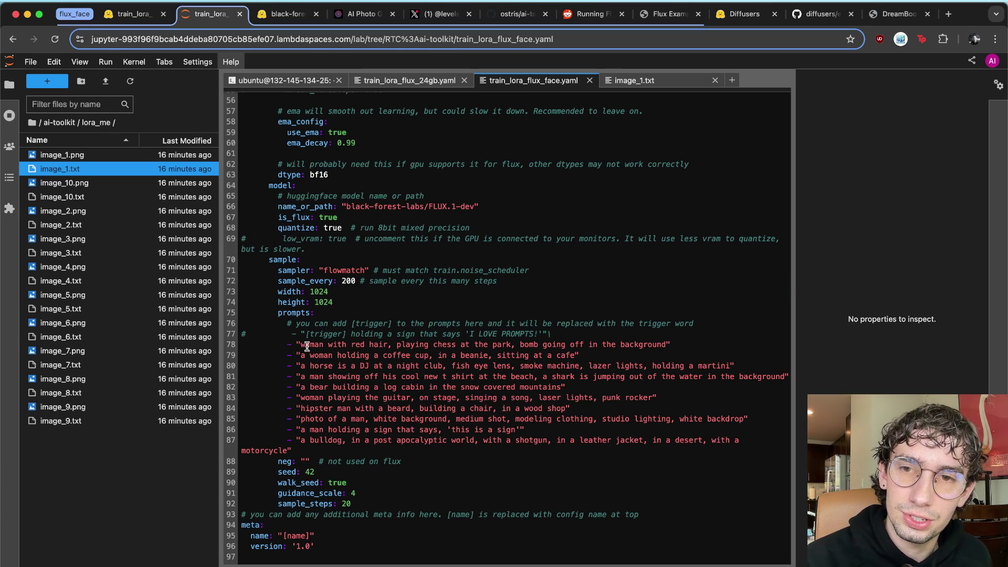
- Uncomment the [trigger] sign prompt on line 77
drag(299, 344, 265, 347)
click(412, 408)
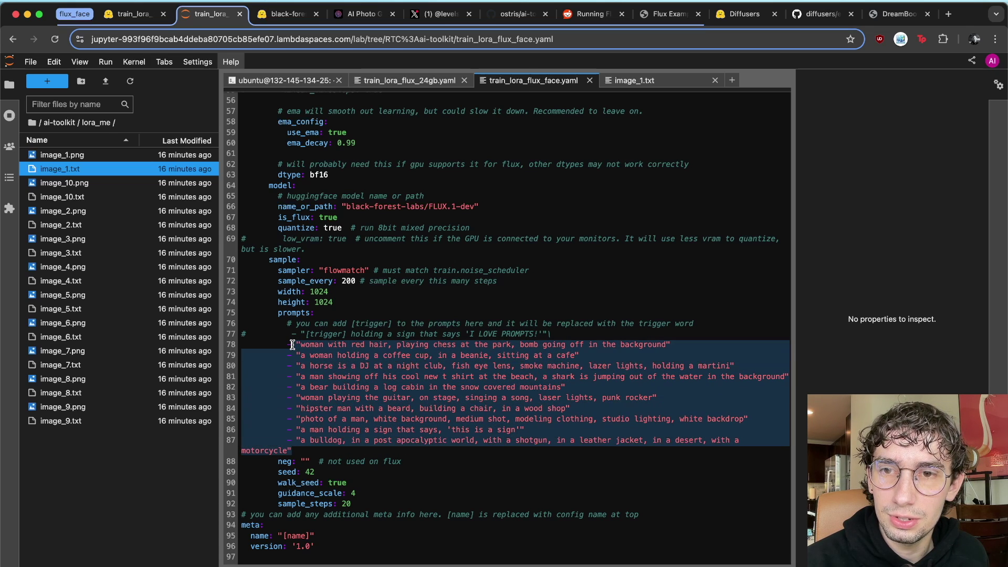
click(265, 350)
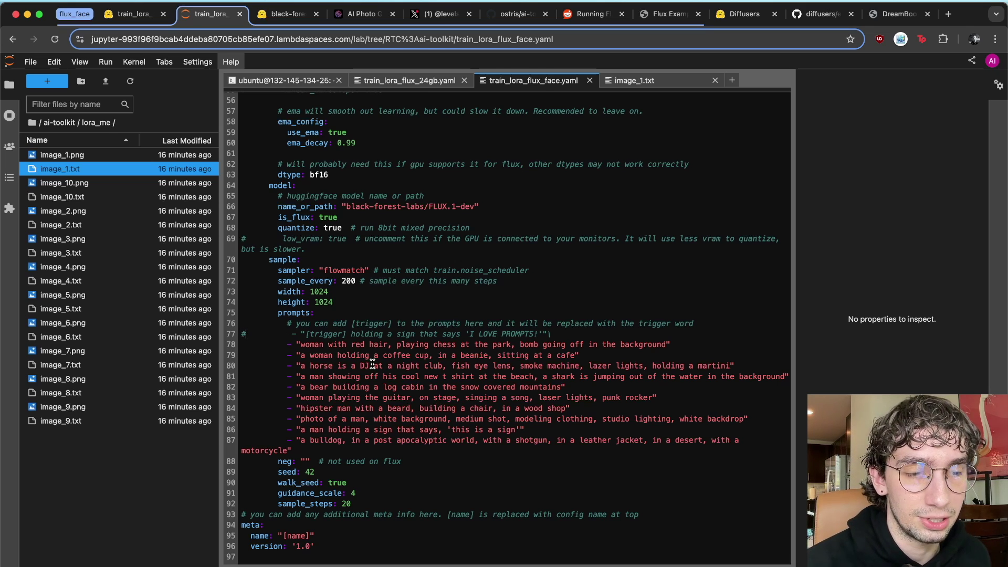
key(BackSpace)
drag(342, 333, 300, 334)
key(ctrl+c)
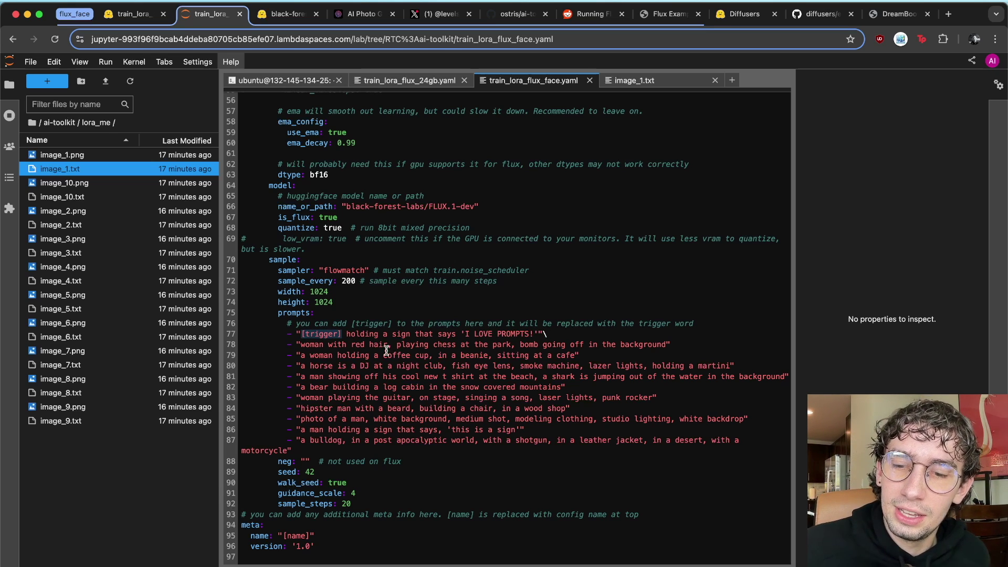
click(309, 346)
- Replace 'woman', 'woman' and 'a horse' on lines 78–80 with [trigger]
double_click(312, 344)
key(ctrl+v)
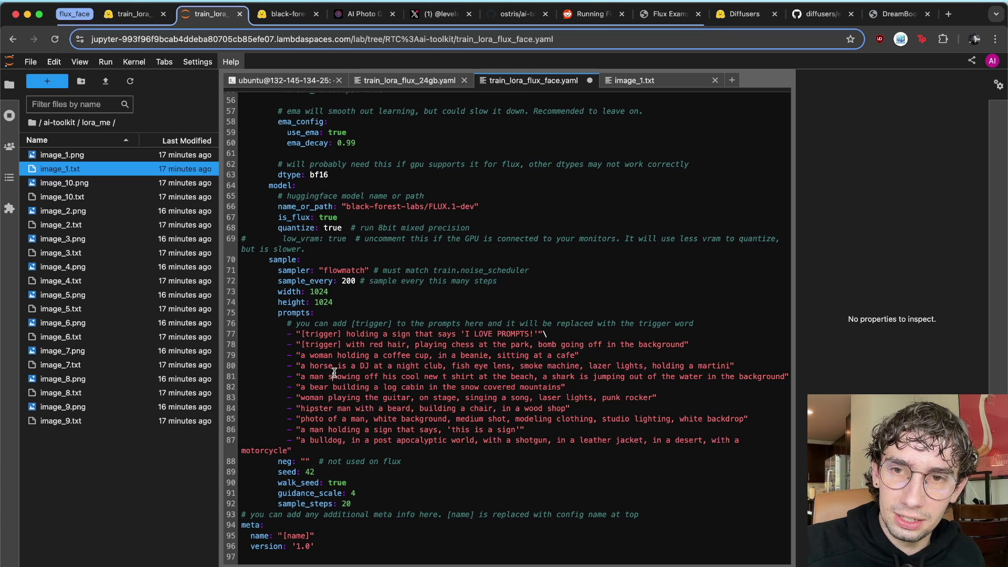
double_click(317, 355)
key(ctrl+v)
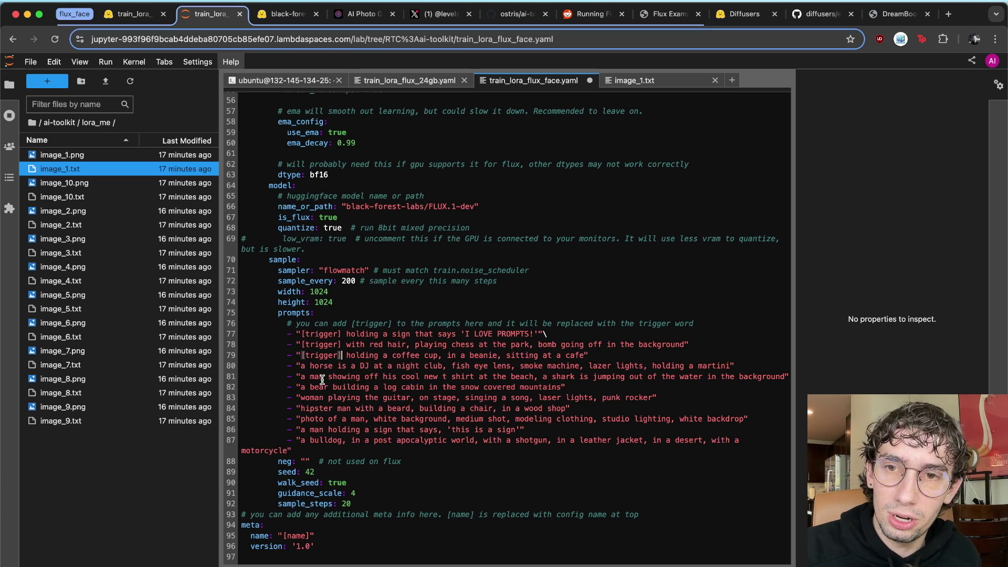
drag(332, 366, 302, 365)
key(super+v)
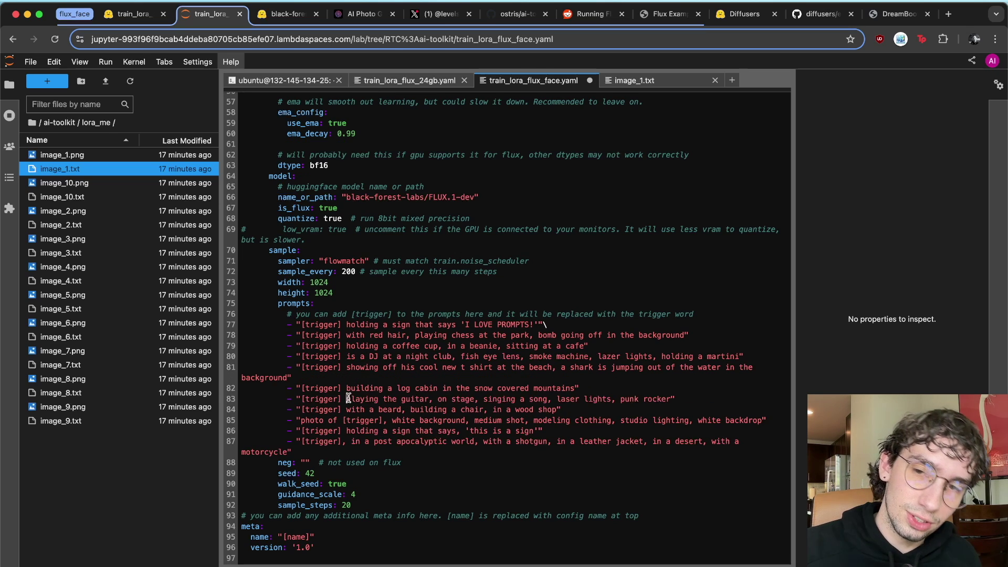
- Check the p3r5on trigger word setting against the edited sample prompts
scroll(376, 413, up, 11)
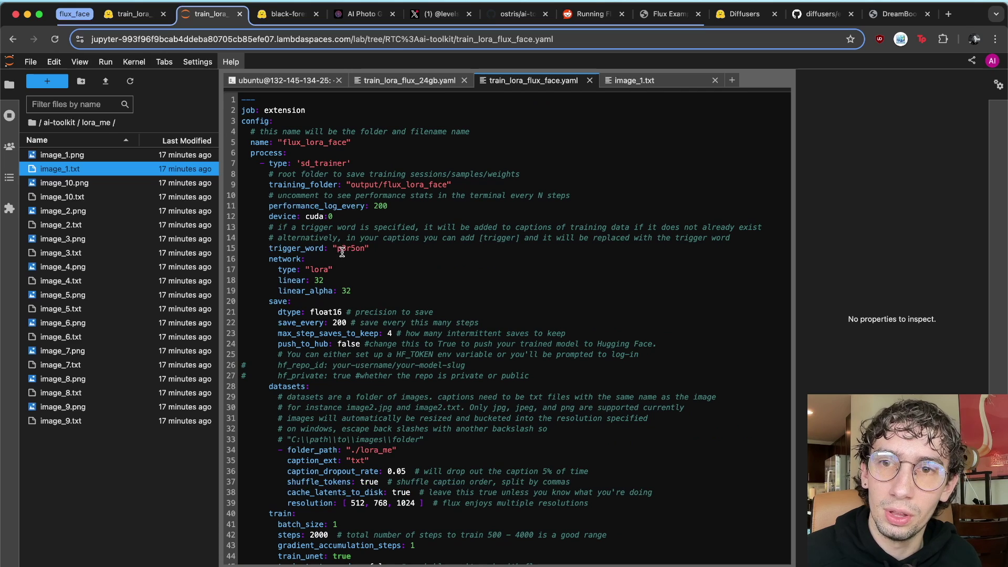
drag(269, 248, 387, 248)
click(401, 247)
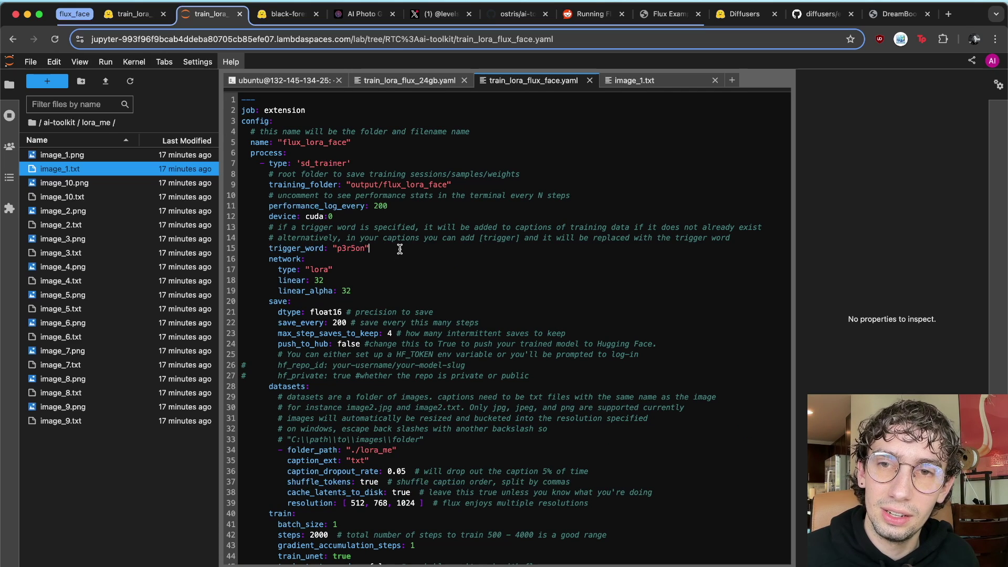
scroll(400, 249, down, 10)
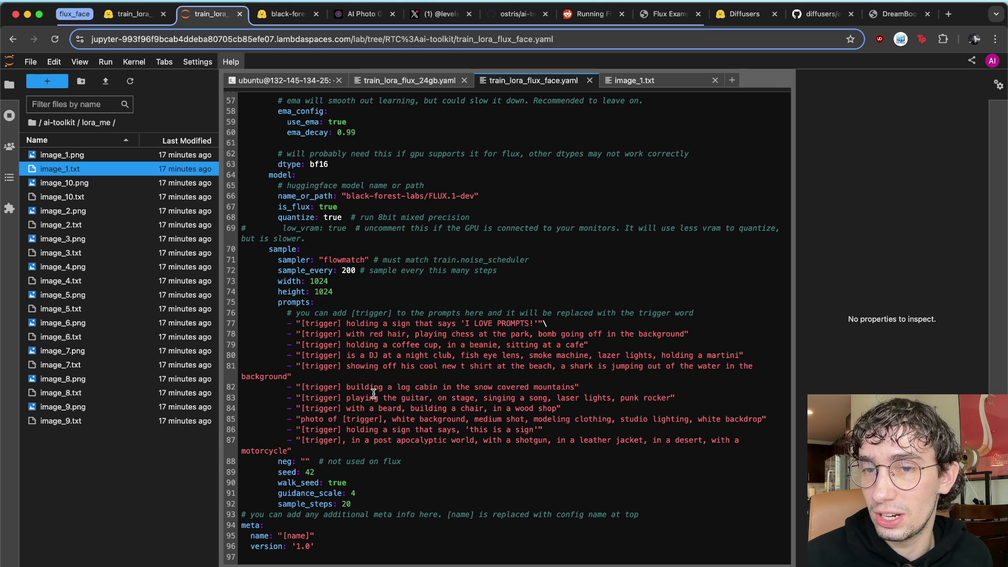
click(367, 419)
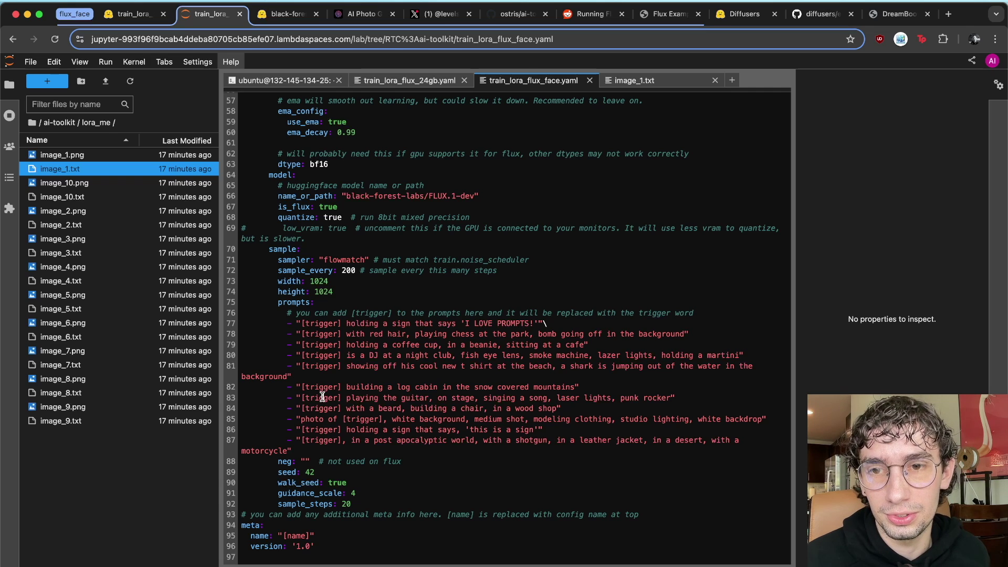
click(319, 377)
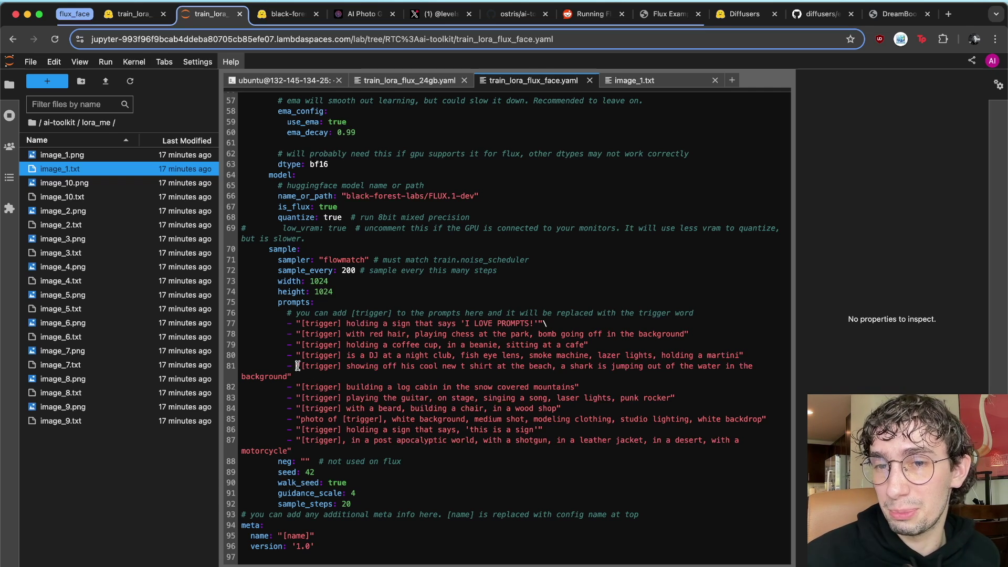
- Review the neg, seed and sampling settings, the meta [name] and the job name
drag(317, 546, 261, 462)
click(346, 482)
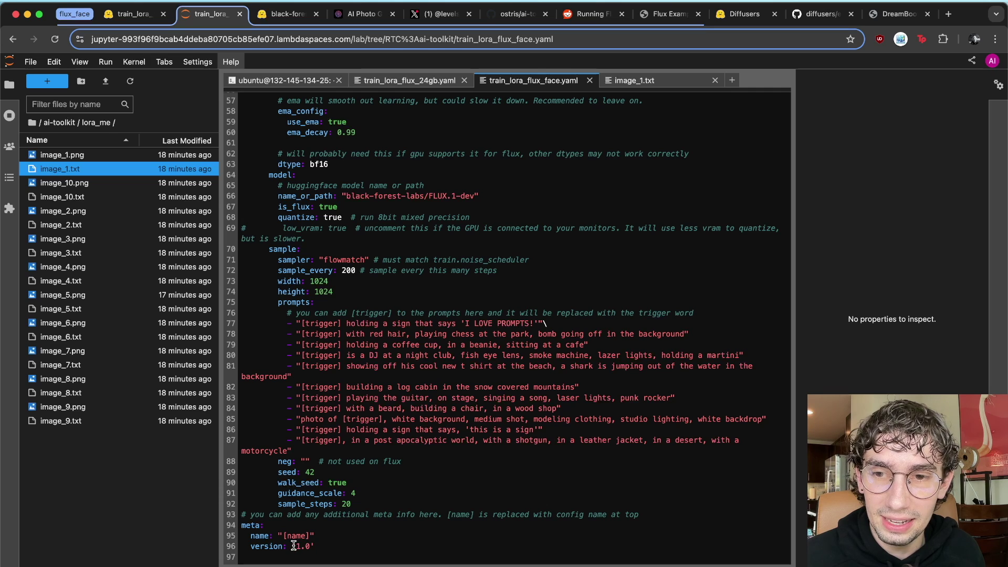
drag(286, 536, 311, 536)
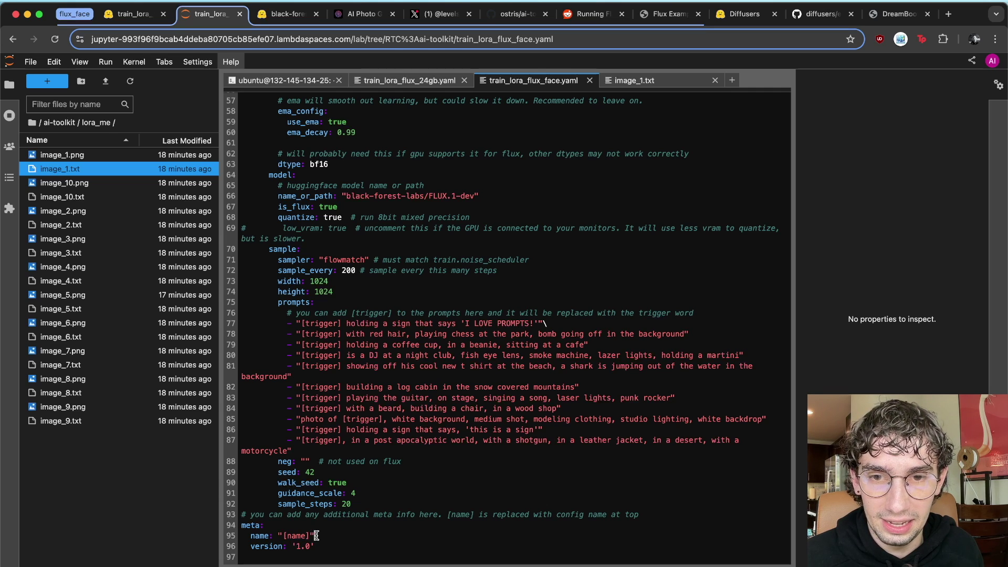
scroll(440, 519, up, 10)
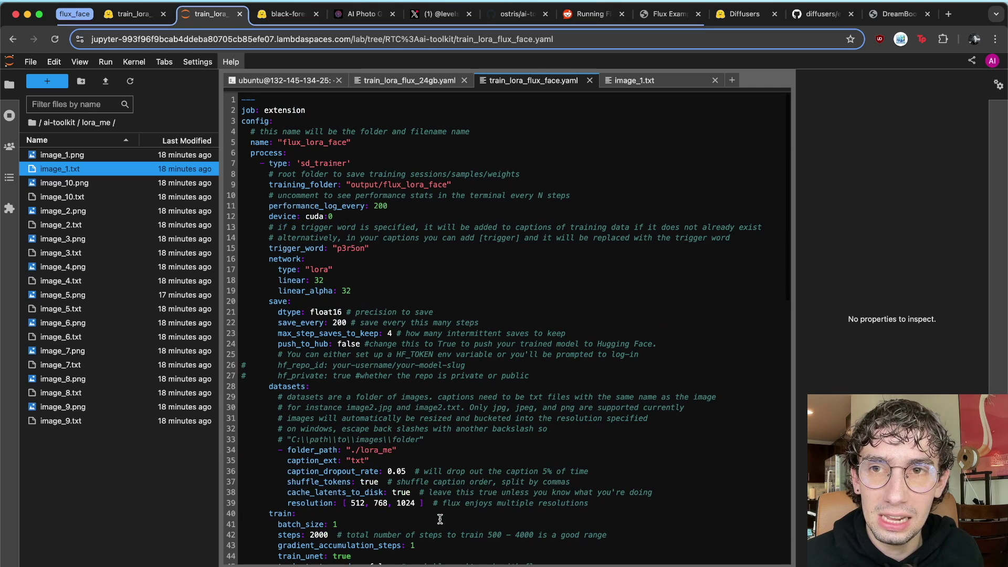
mouse_move(273, 143)
mouse_down()
mouse_move(343, 133)
mouse_move(282, 143)
mouse_up()
click(352, 144)
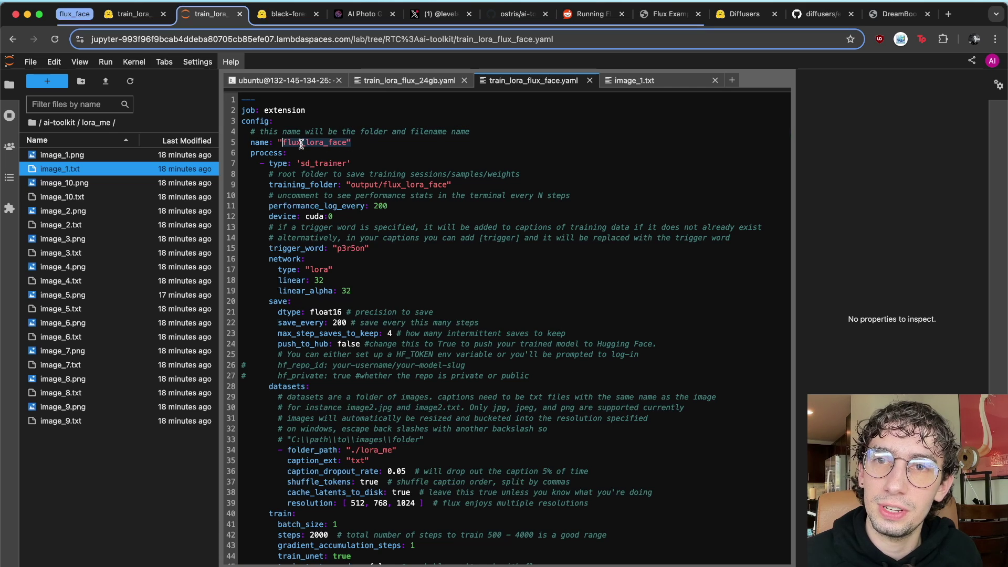
click(381, 193)
scroll(386, 221, down, 10)
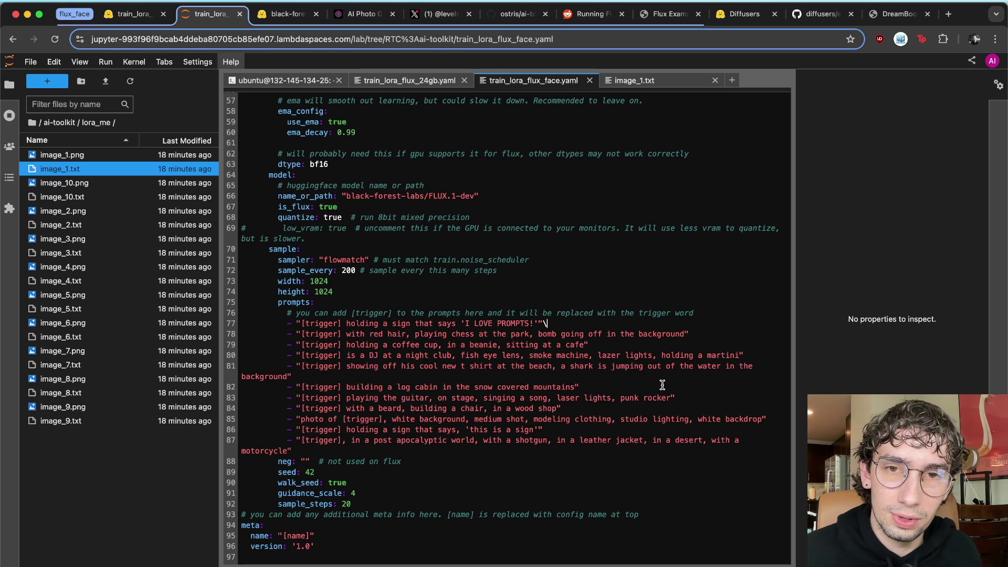
- Delete the stray trailing backslash after the sign prompt on line 77
drag(284, 323, 560, 324)
click(570, 324)
key(BackSpace)
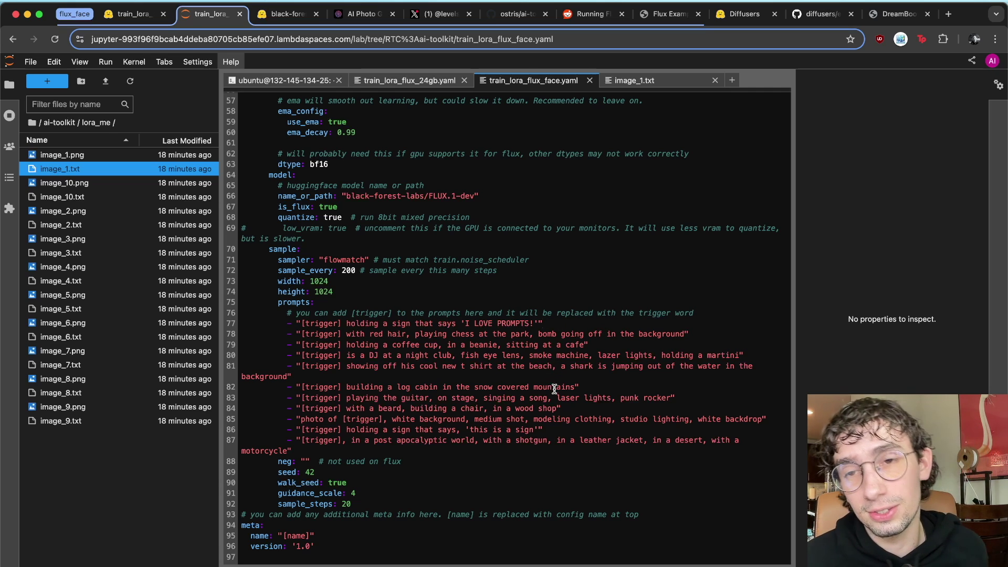
click(488, 323)
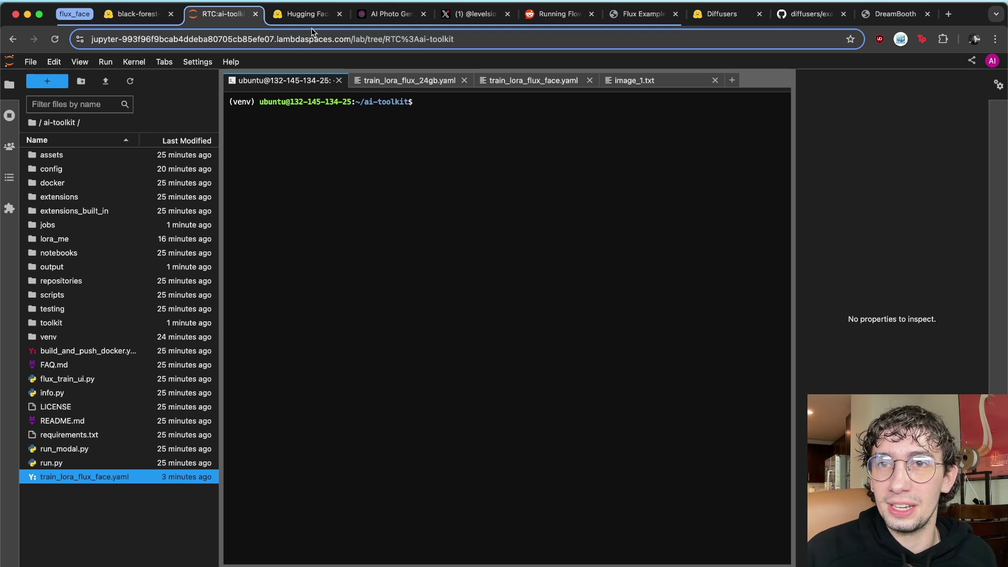
- Confirm the FLUX.1-dev page notes that model access has been granted
click(118, 15)
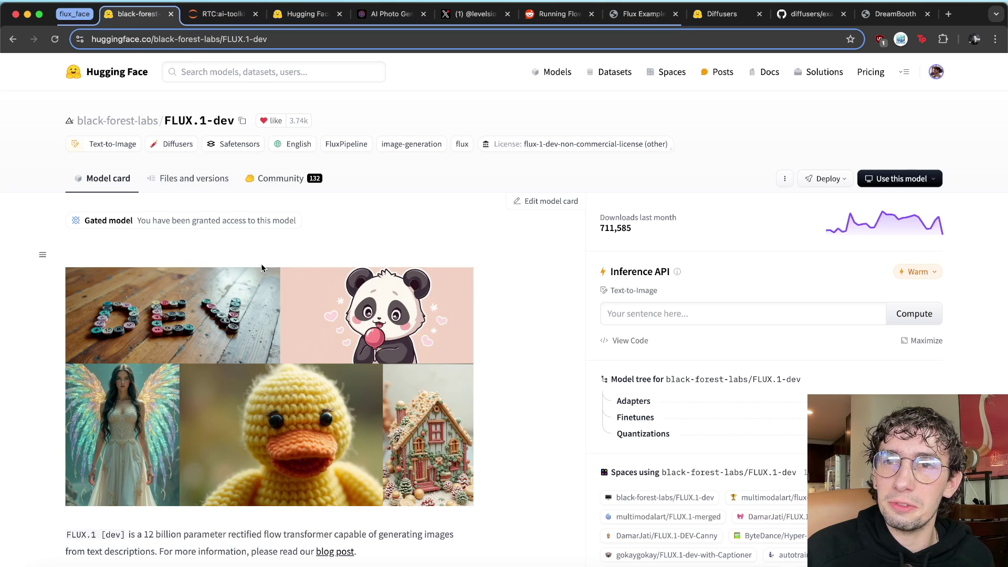
drag(81, 220, 342, 222)
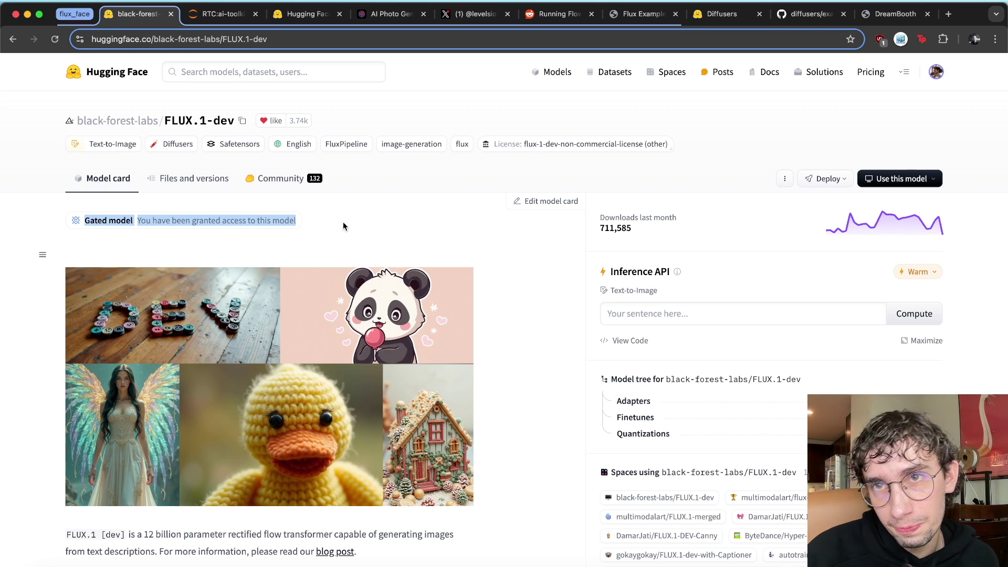
click(335, 219)
drag(96, 216, 299, 227)
click(378, 225)
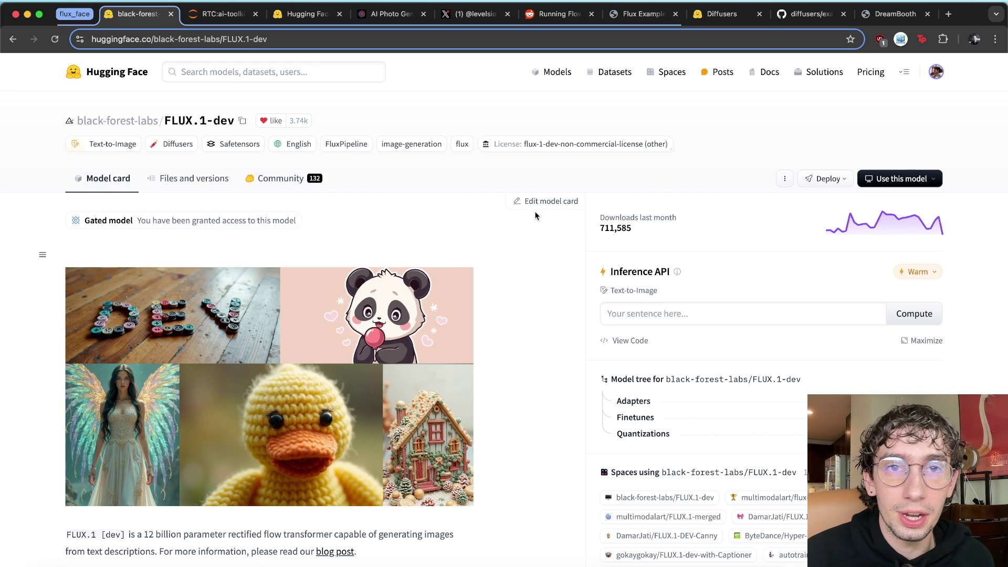
- Bring up the Hugging Face Access Tokens page, then go back to the JupyterLab terminal
click(218, 15)
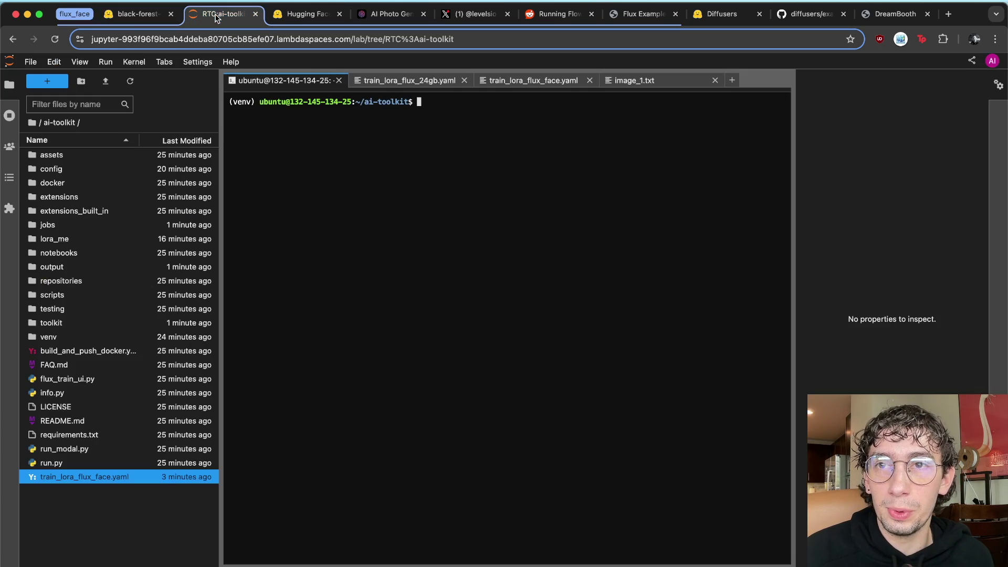
click(322, 15)
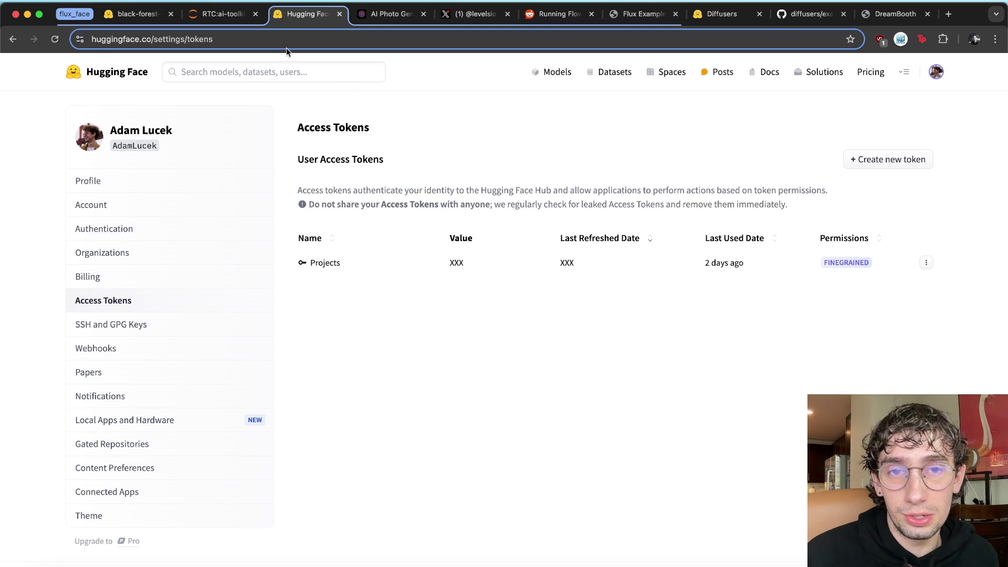
click(231, 15)
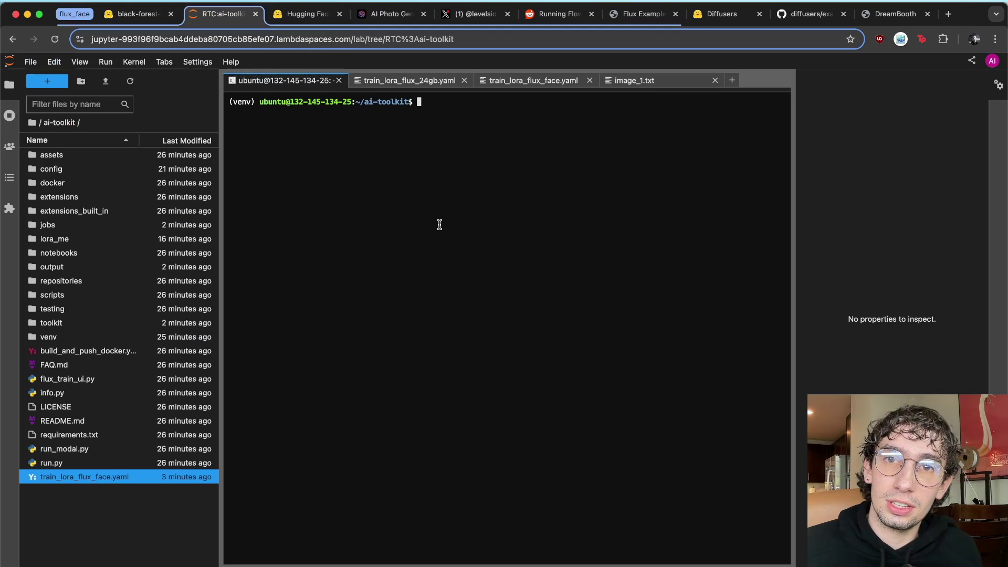
- Log in with huggingface-cli using the pasted access token, declining git credential storage
text(hugging)
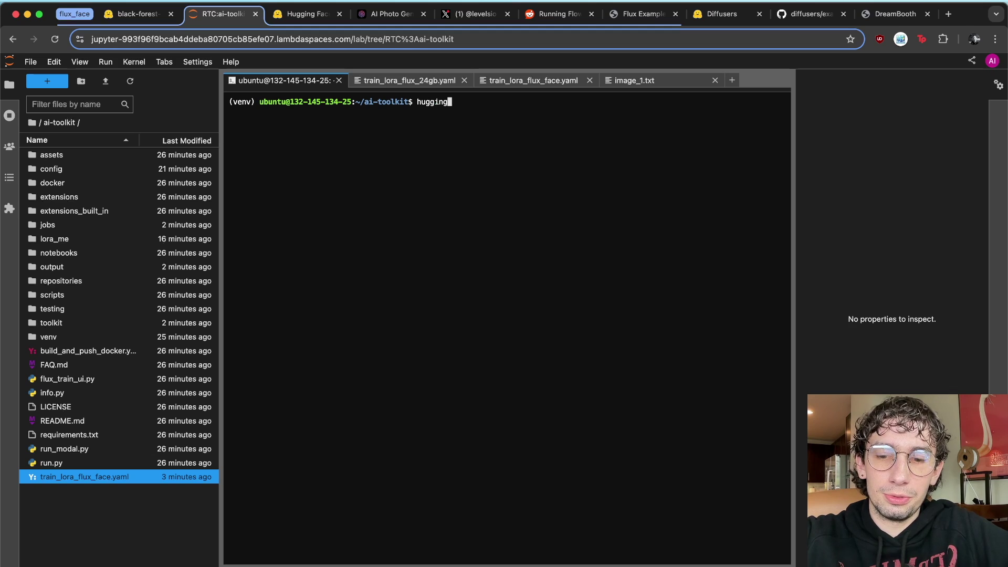
text(face-cli login)
key(Return)
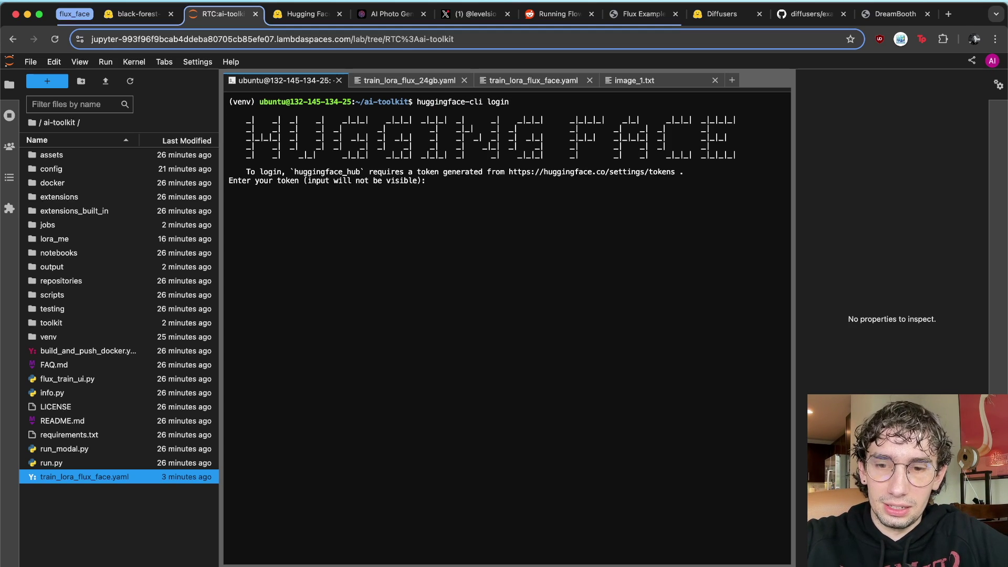
key(Return)
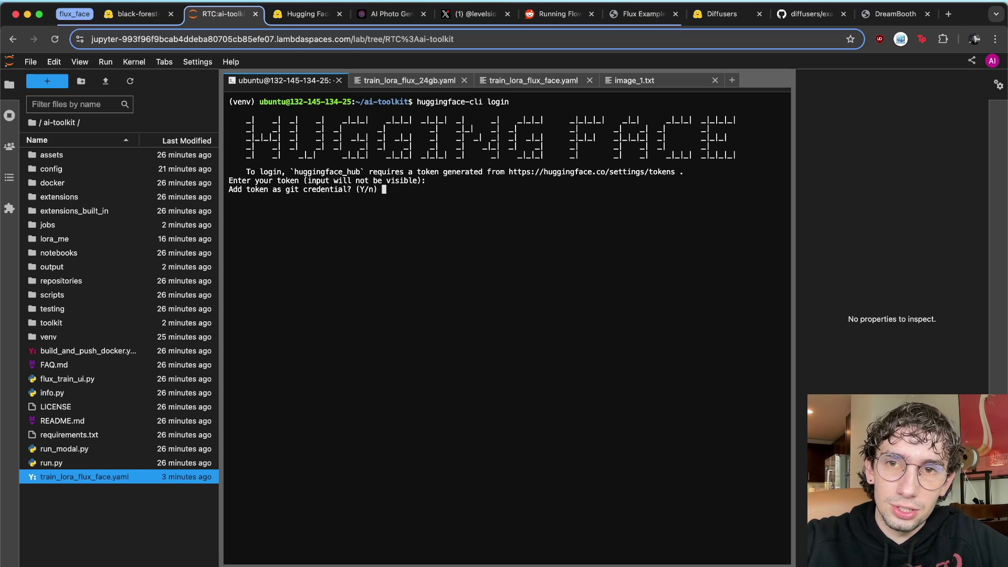
text(n)
key(Return)
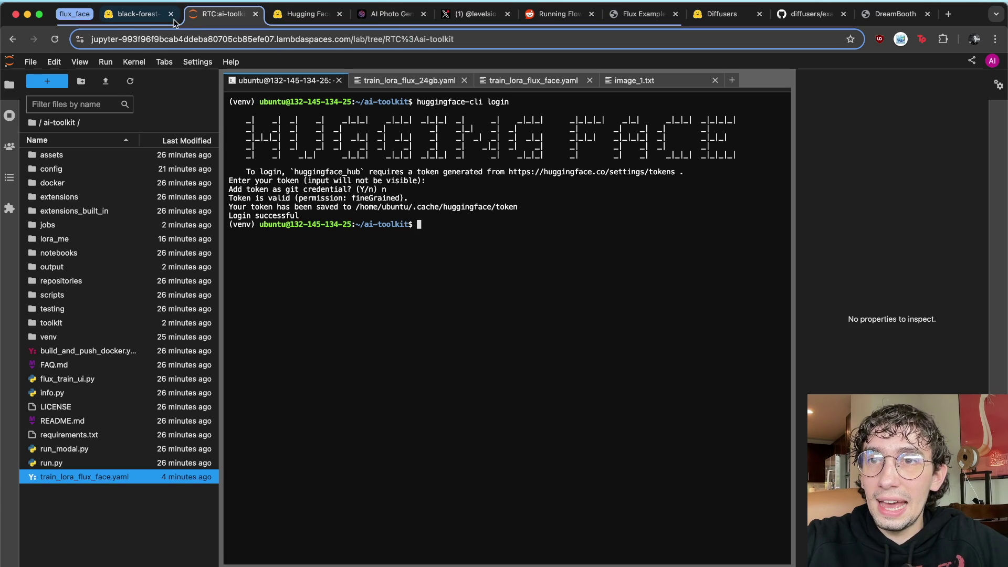
- Clear the terminal output and begin the python run.py command
key(ctrl+shift+Tab)
key(ctrl+Tab)
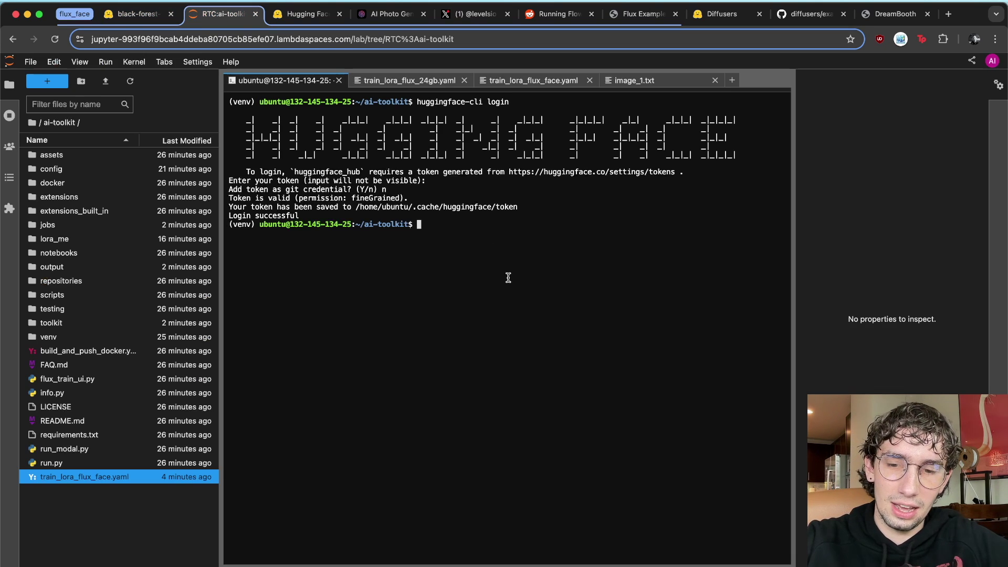
text(clear)
key(Return)
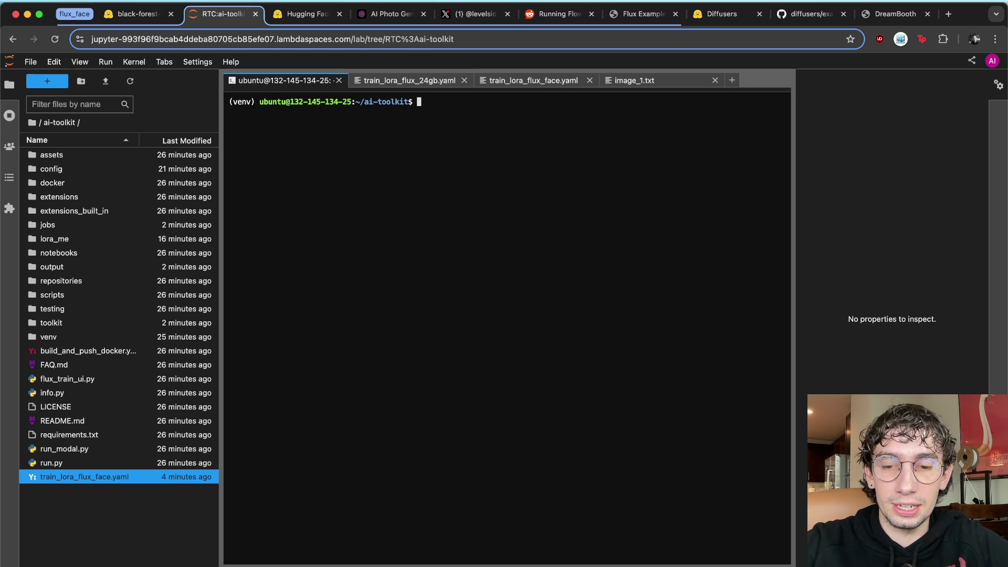
text(python run.py)
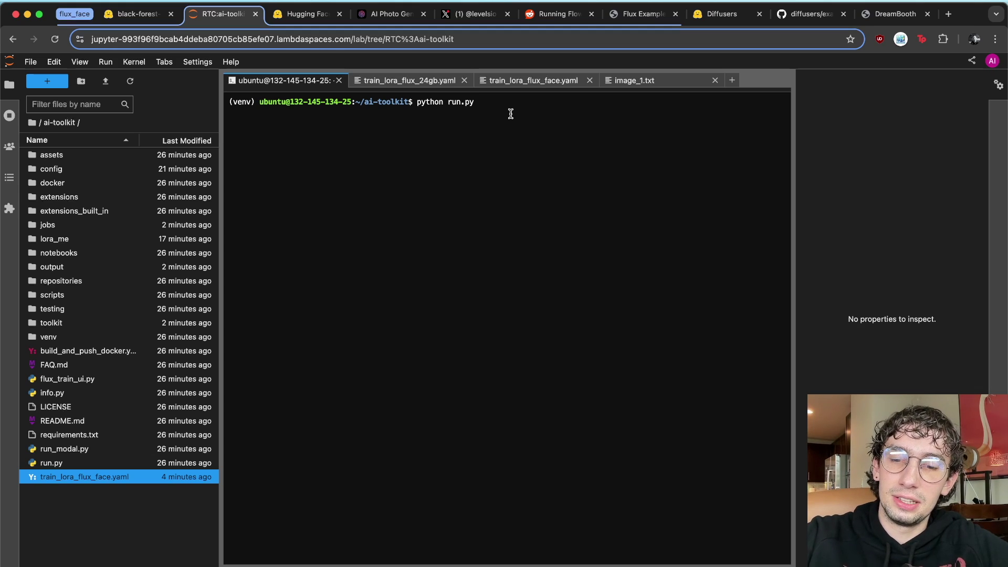
- Run python run.py train_lora_flux_face.yaml and watch the steps and estimated remaining time
text(tra)
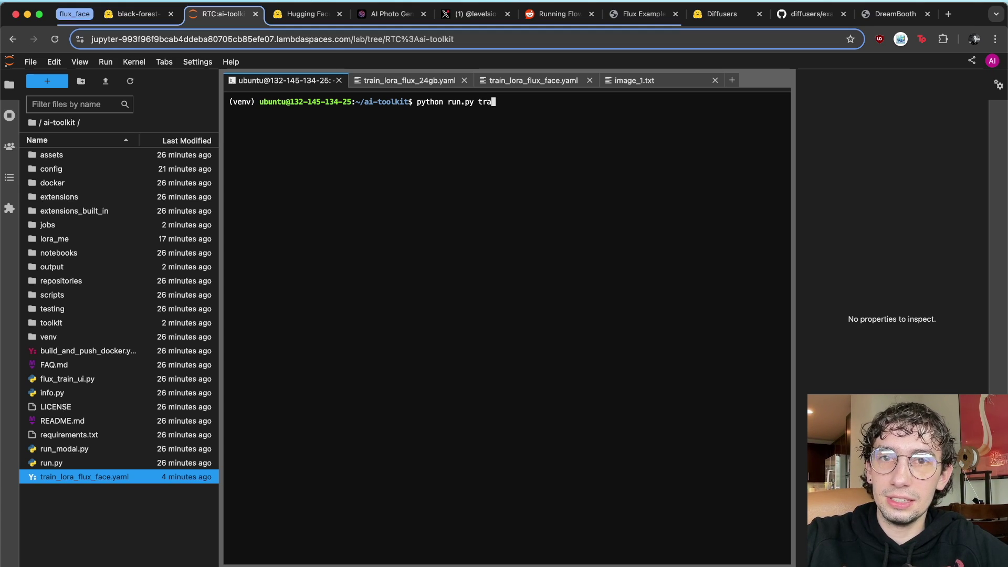
text(in_lora_flux_fa)
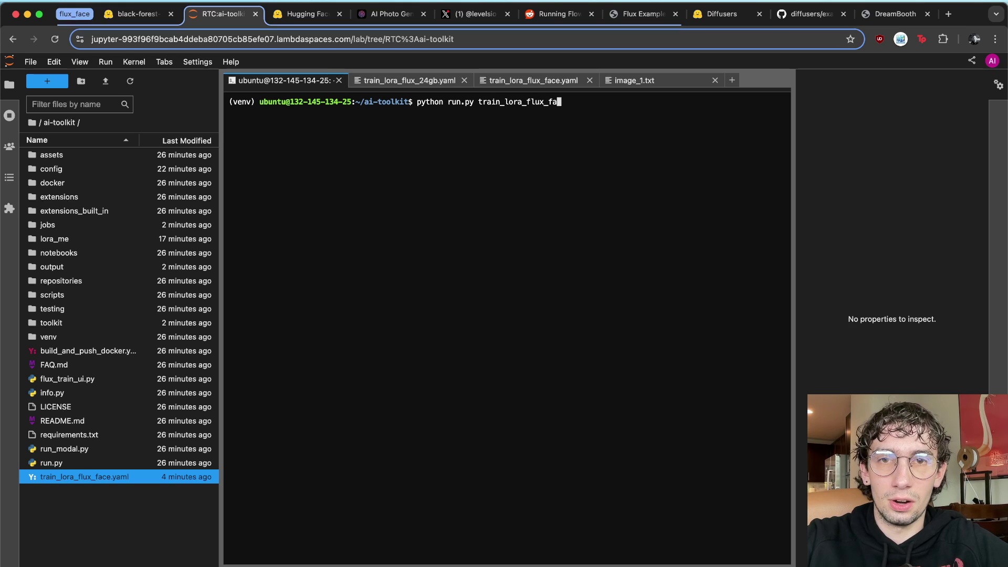
text(ce.yaml)
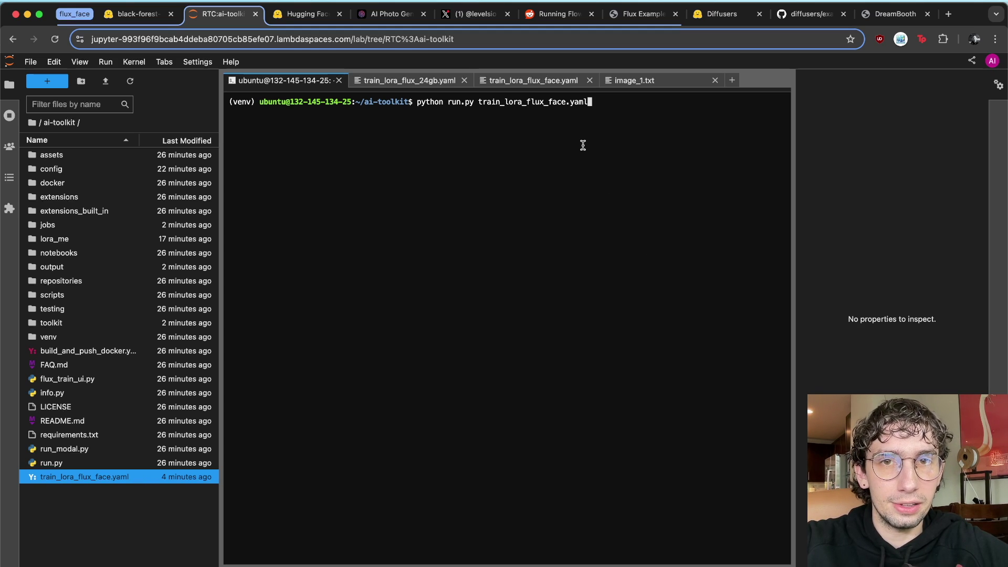
key(Return)
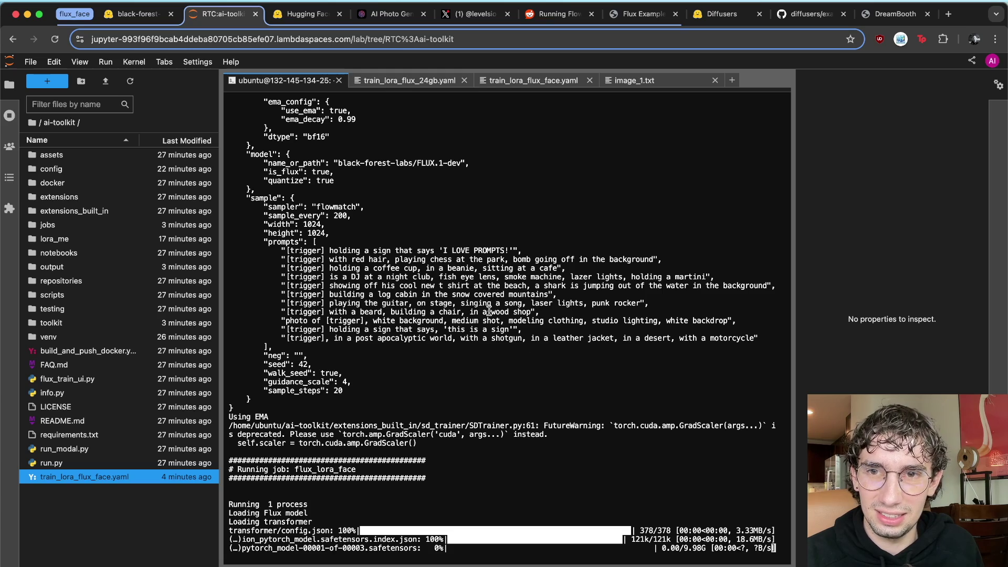
scroll(488, 312, up, 15)
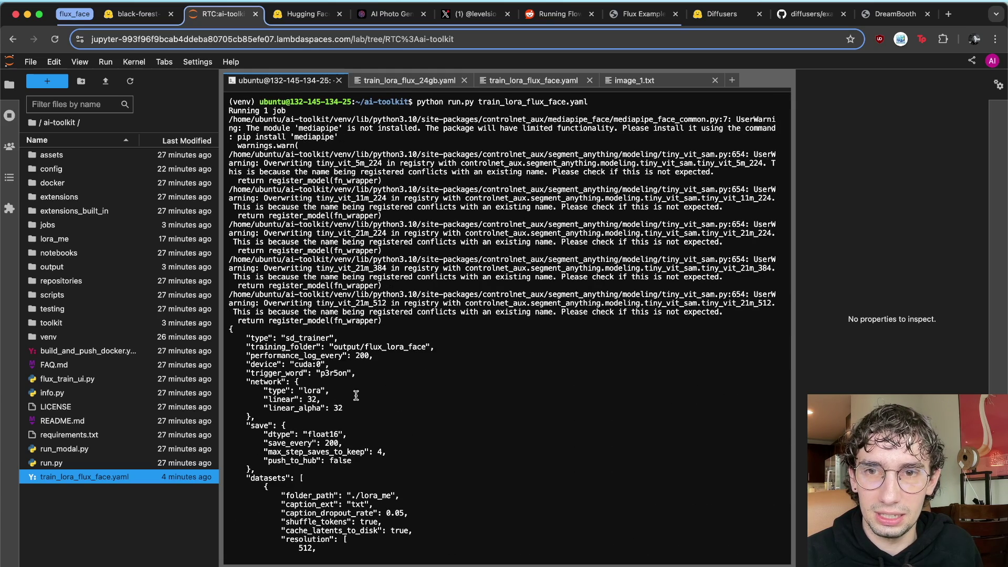
scroll(356, 396, down, 3)
scroll(356, 395, down, 15)
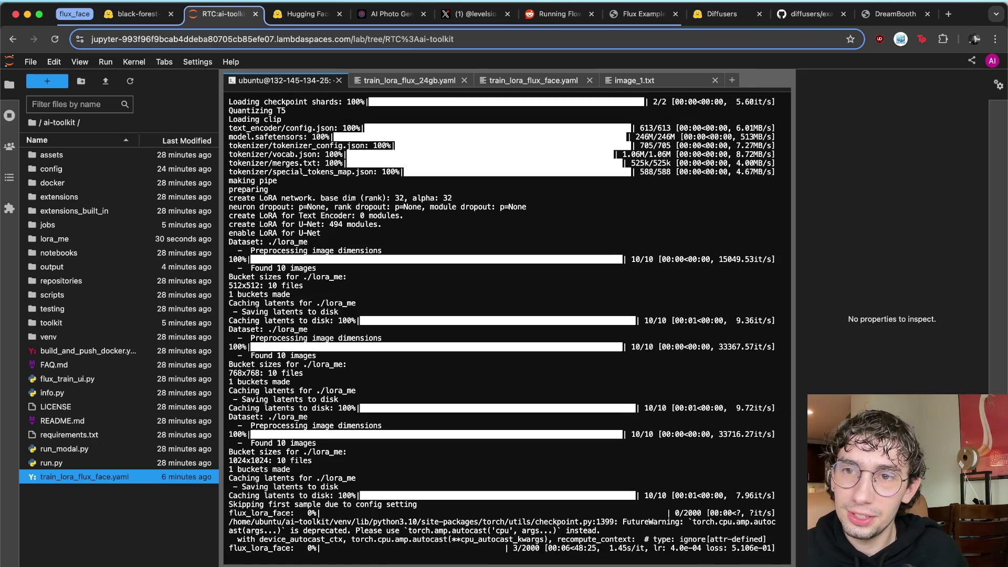
scroll(468, 336, up, 10)
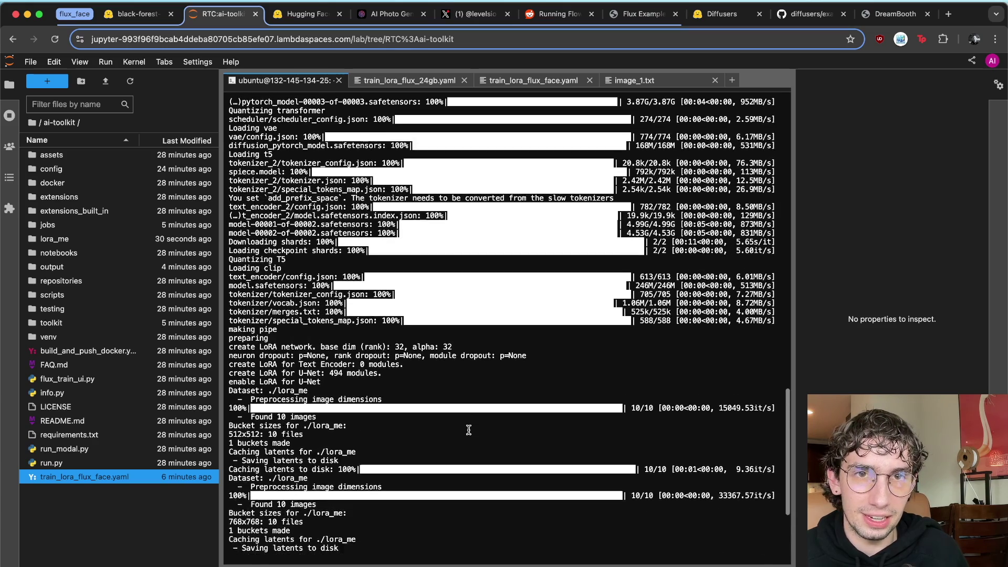
scroll(469, 378, down, 10)
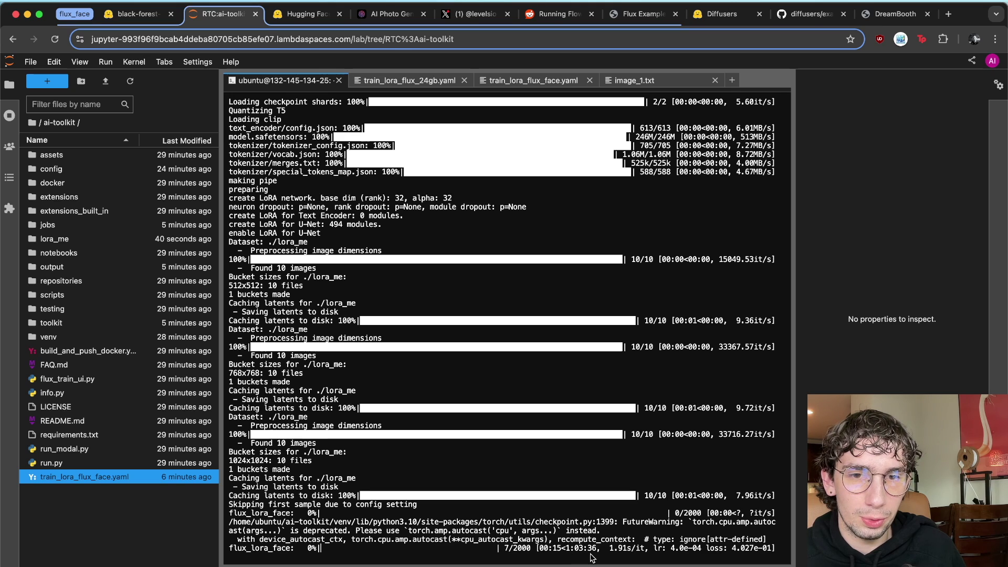
drag(565, 547, 596, 547)
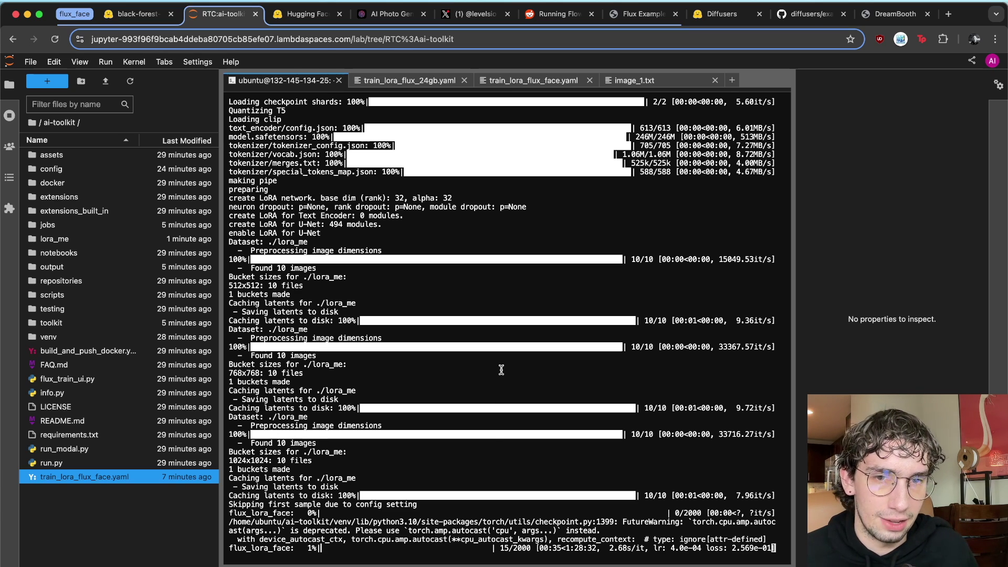
- Open a second terminal and run nvidia-smi
click(733, 81)
click(323, 402)
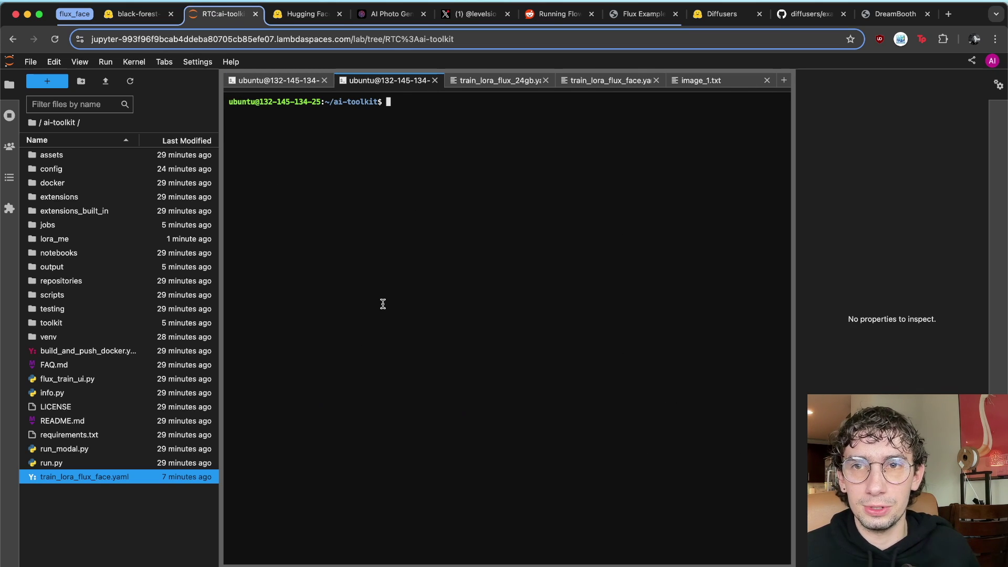
text(nvidia-smi)
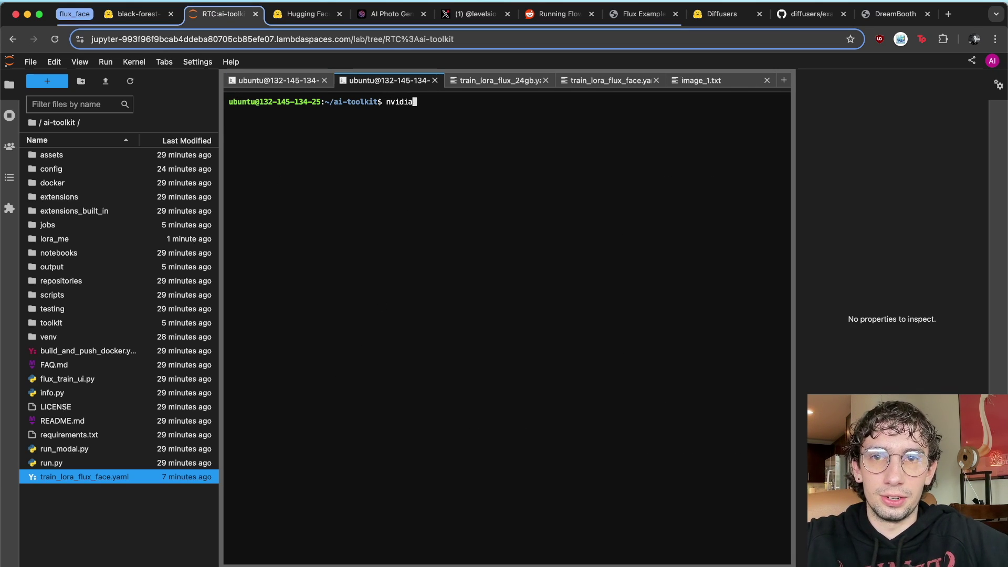
key(Return)
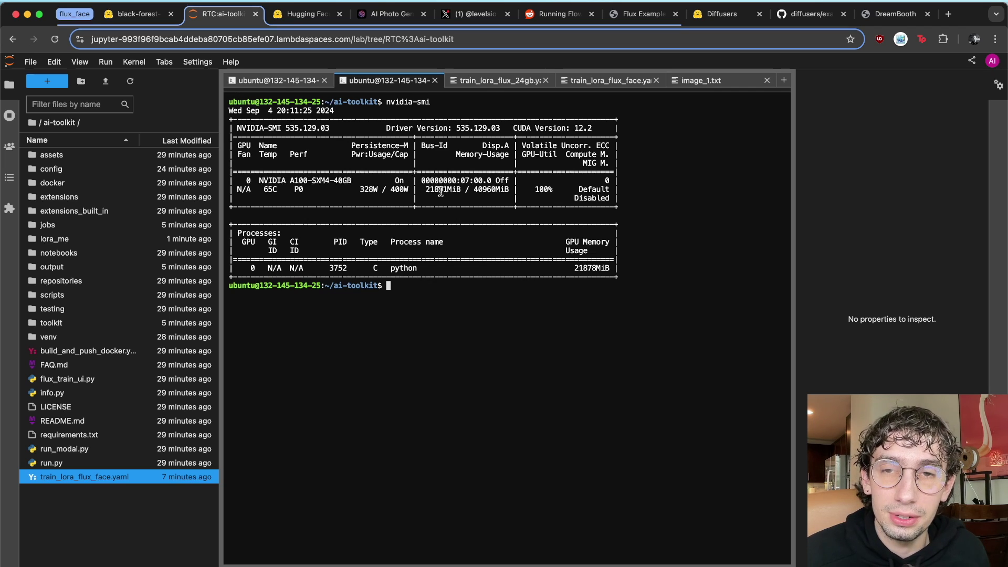
- Read the A100's memory use, about 21.9 GB of 40 GB, then return to training output
drag(474, 192, 516, 191)
click(495, 213)
click(512, 218)
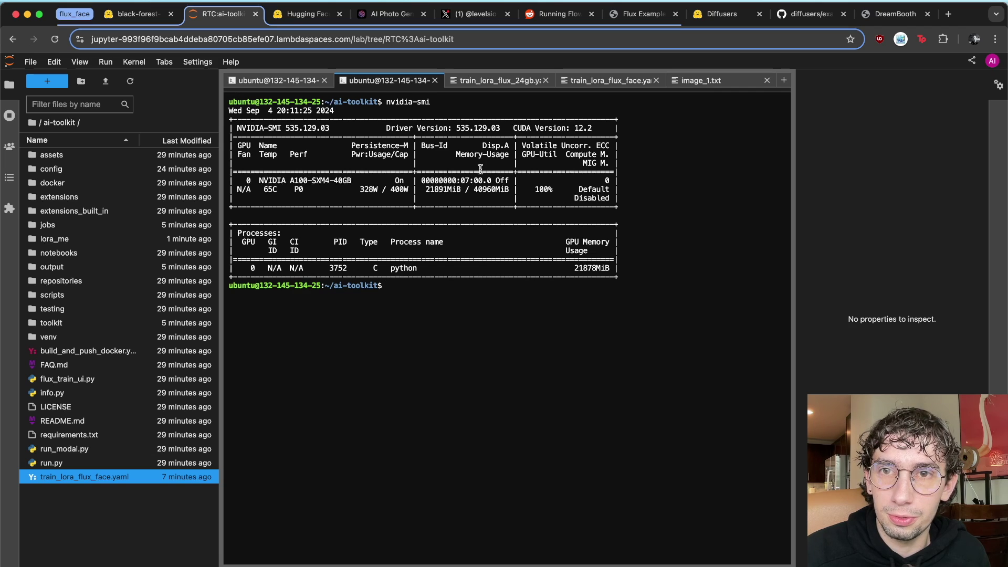
drag(291, 180, 338, 180)
click(428, 243)
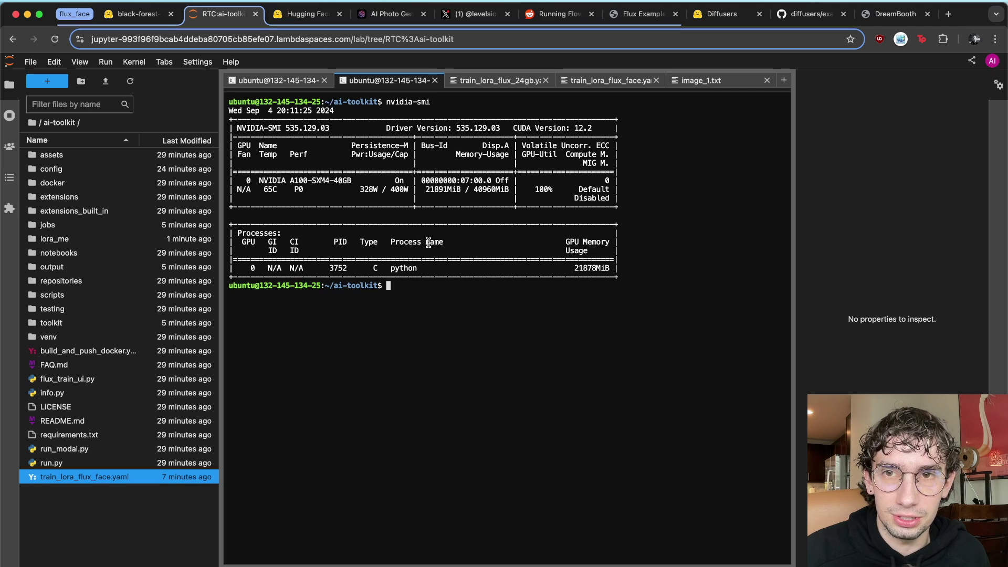
click(293, 80)
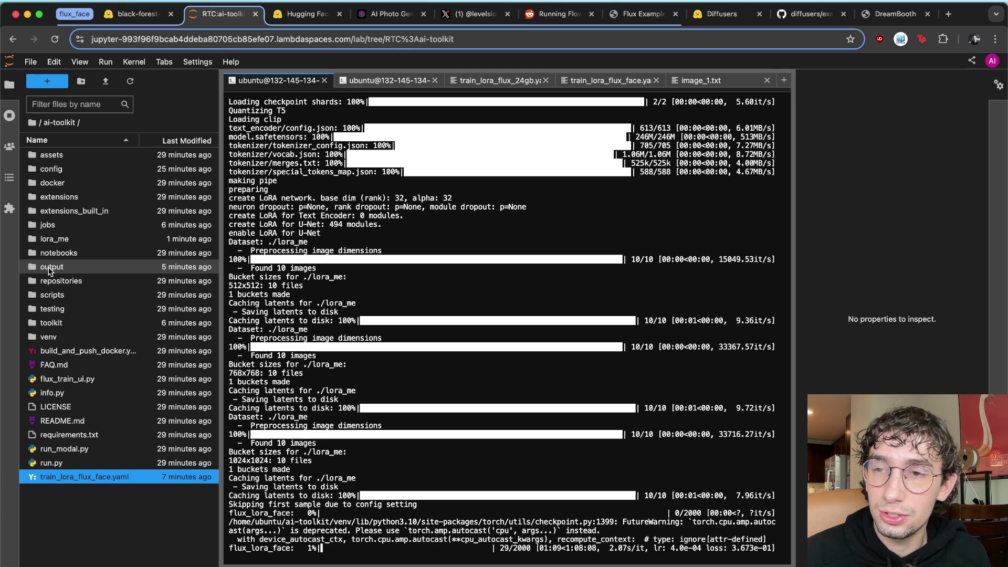
- Browse into output/flux_lora_face/flux_lora_face to reveal the saved config.yaml
click(50, 268)
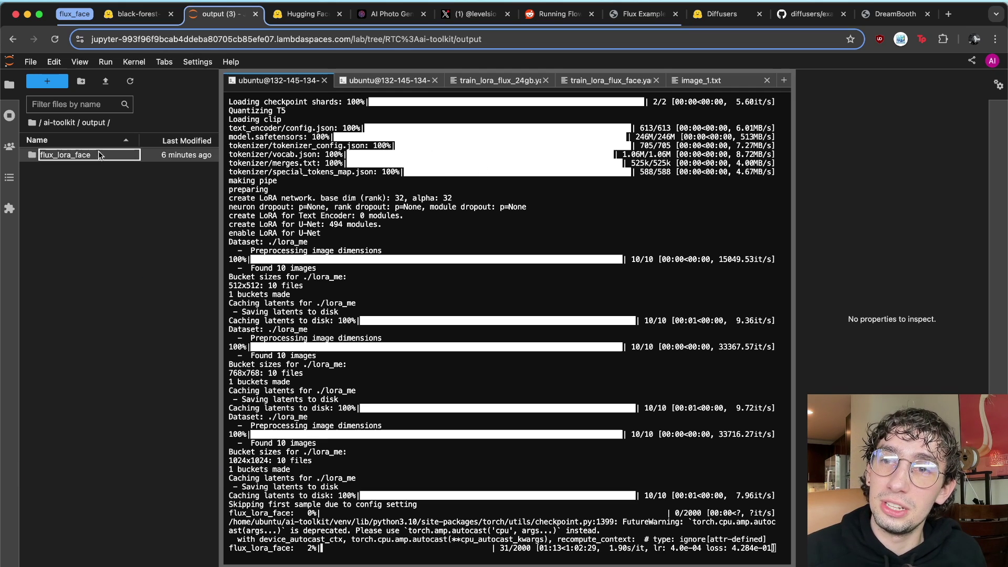
double_click(97, 154)
click(100, 154)
double_click(100, 155)
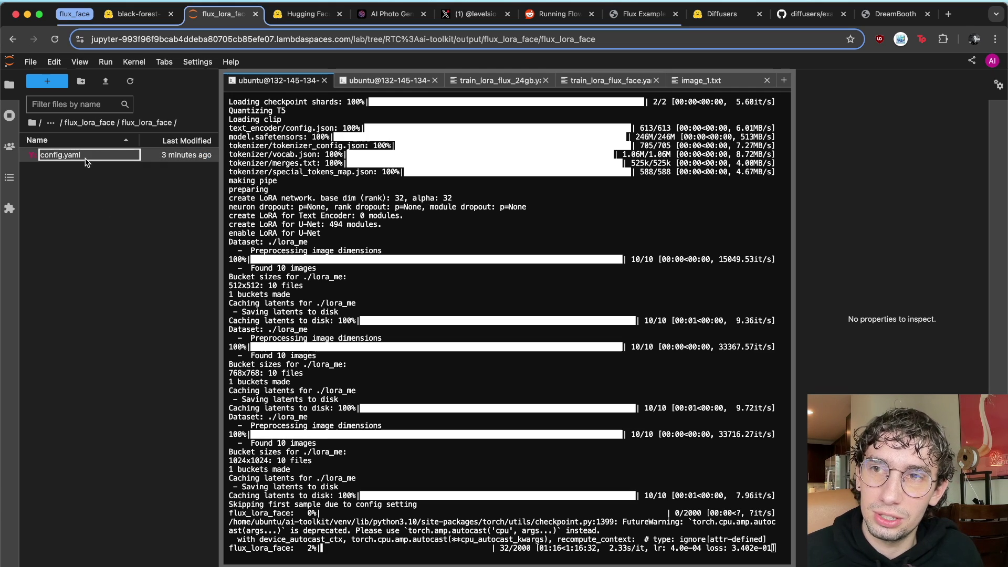
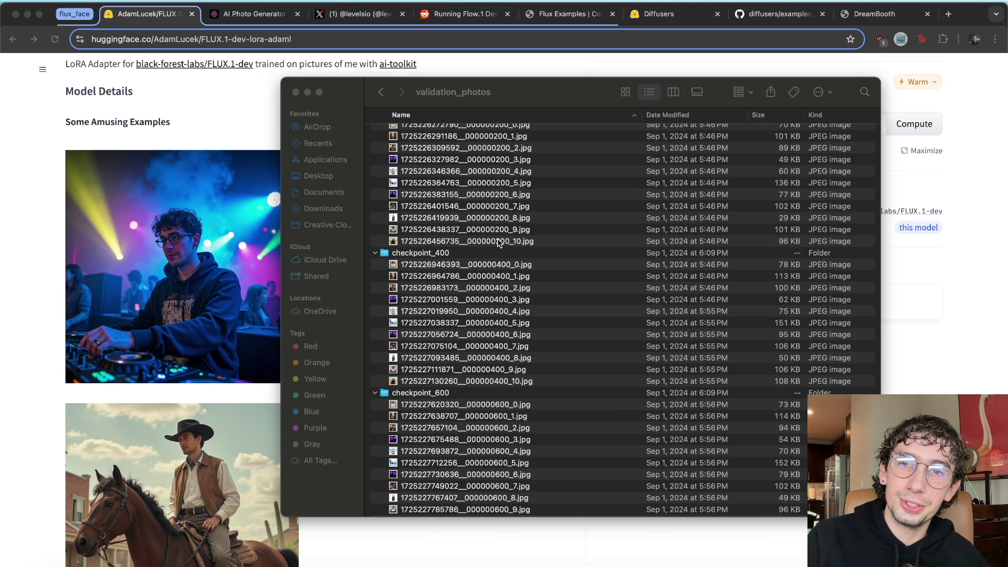
- Quick Look flux_lora_Adam.safetensors to check its size and date
scroll(459, 152, up, 3)
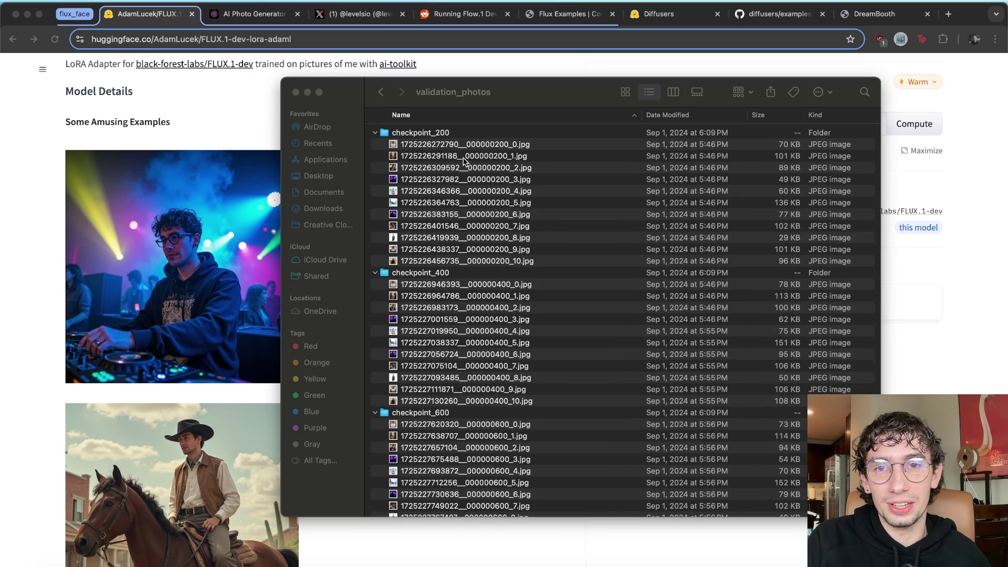
scroll(451, 153, down, 2)
scroll(441, 152, up, 2)
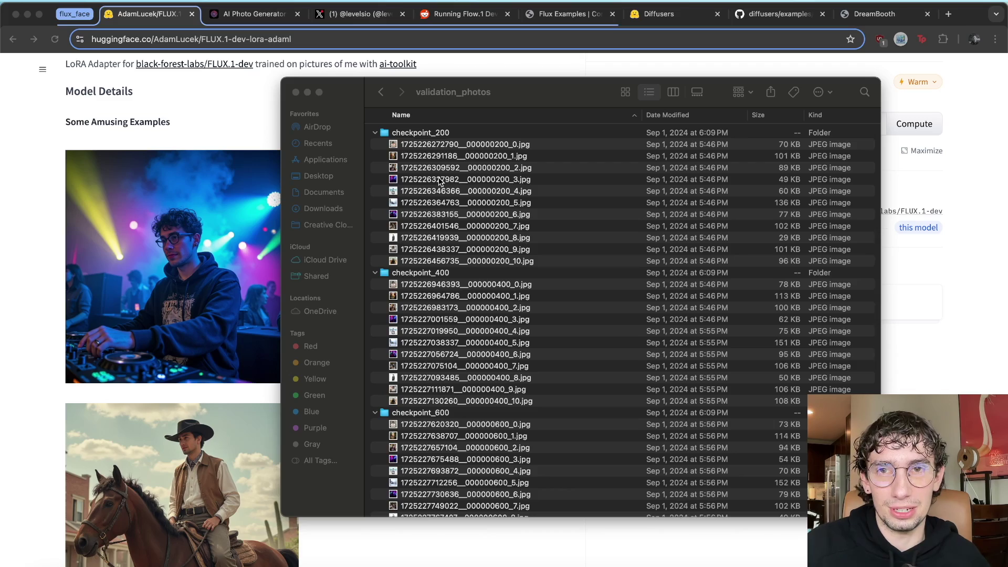
scroll(437, 157, down, 1)
scroll(436, 143, up, 1)
scroll(544, 140, down, 20)
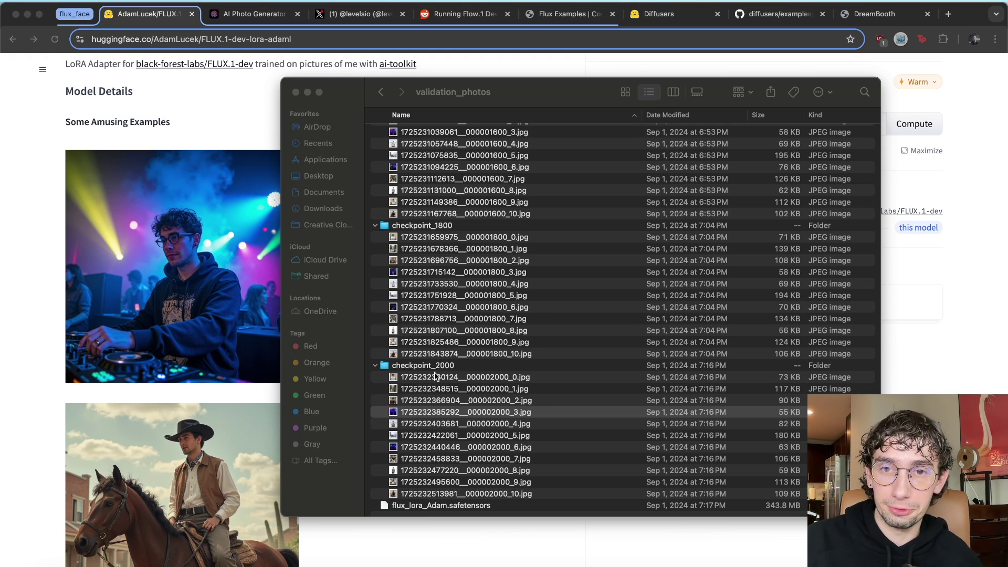
scroll(452, 325, up, 2)
scroll(465, 266, down, 3)
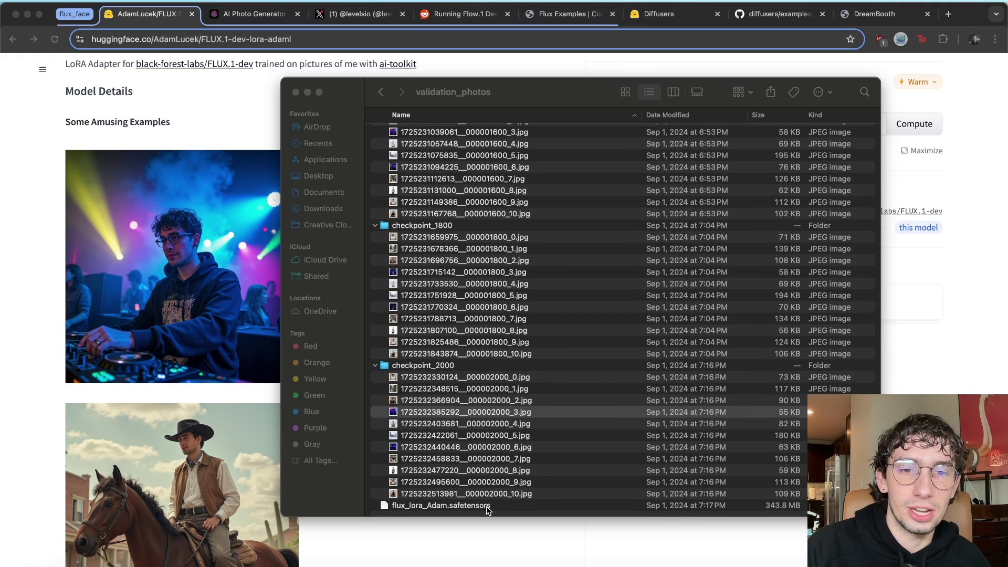
key(super+Tab)
click(463, 506)
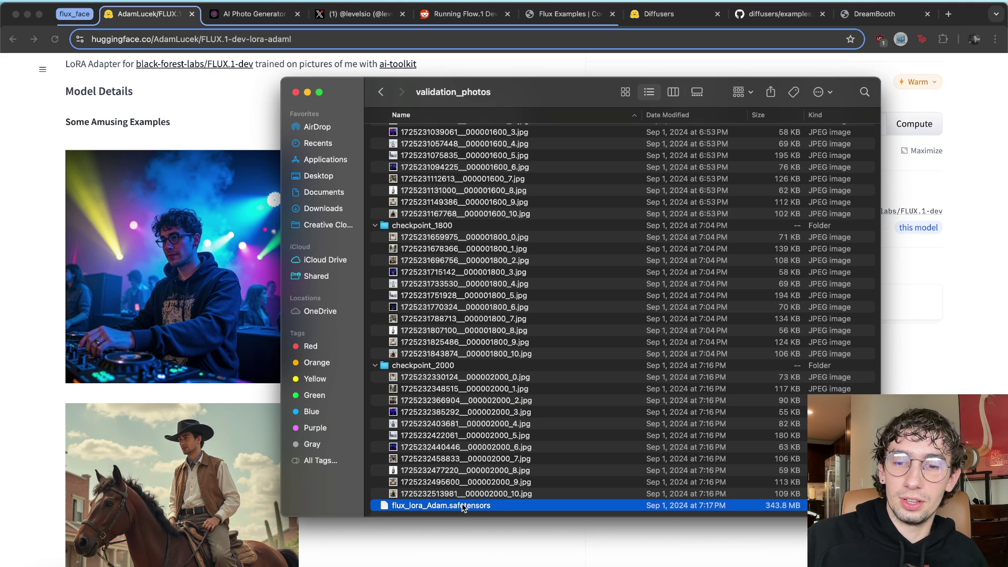
key(space)
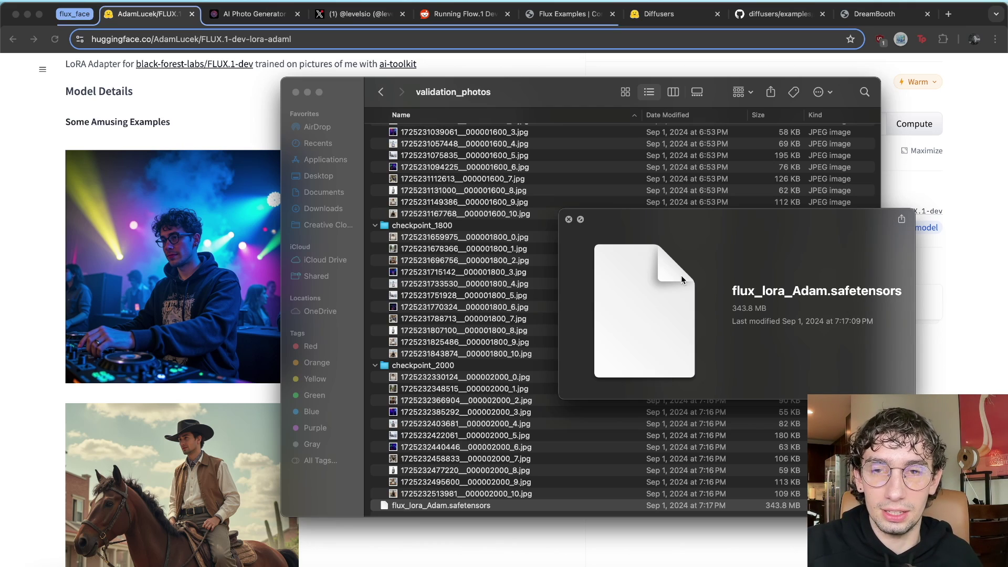
key(space)
- Preview the _3 validation samples from checkpoints 200, 600 and 1000
scroll(600, 316, up, 20)
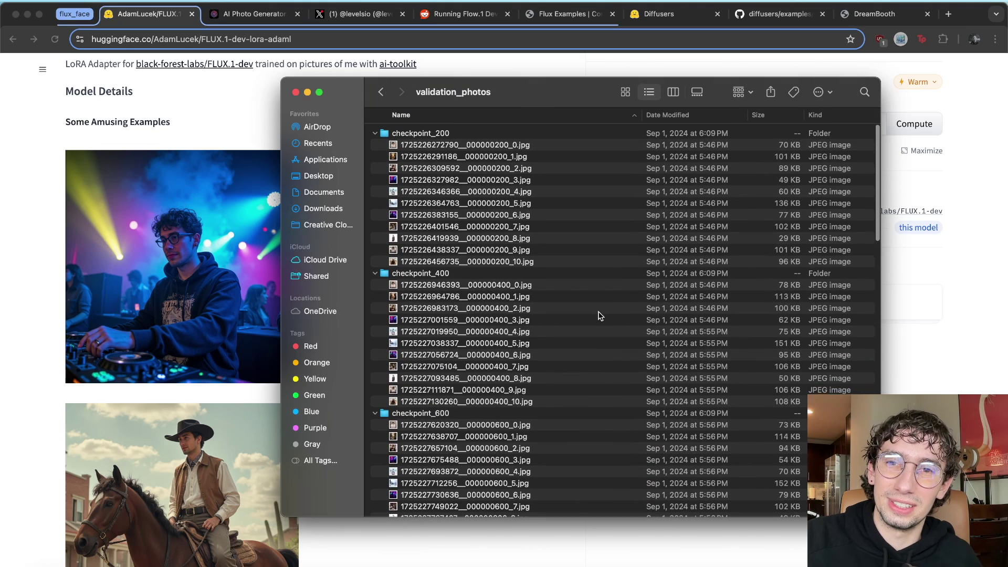
click(476, 180)
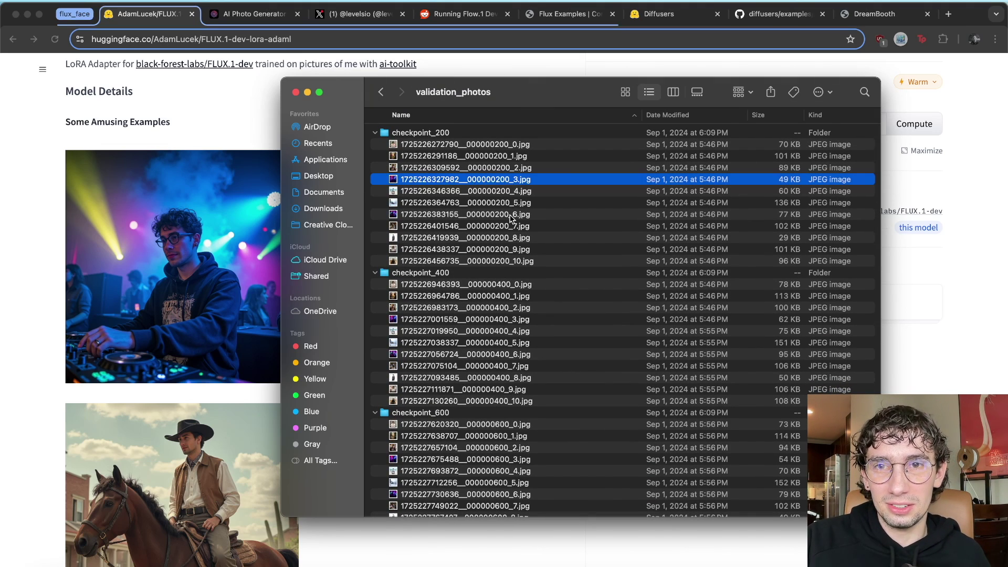
key(space)
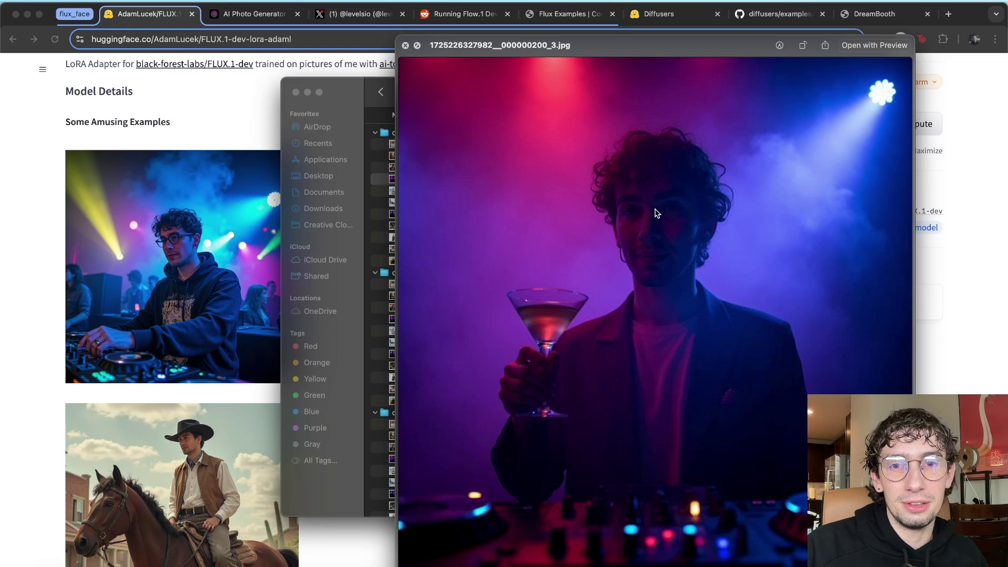
key(space)
scroll(537, 207, down, 5)
scroll(426, 266, down, 5)
click(414, 313)
key(space)
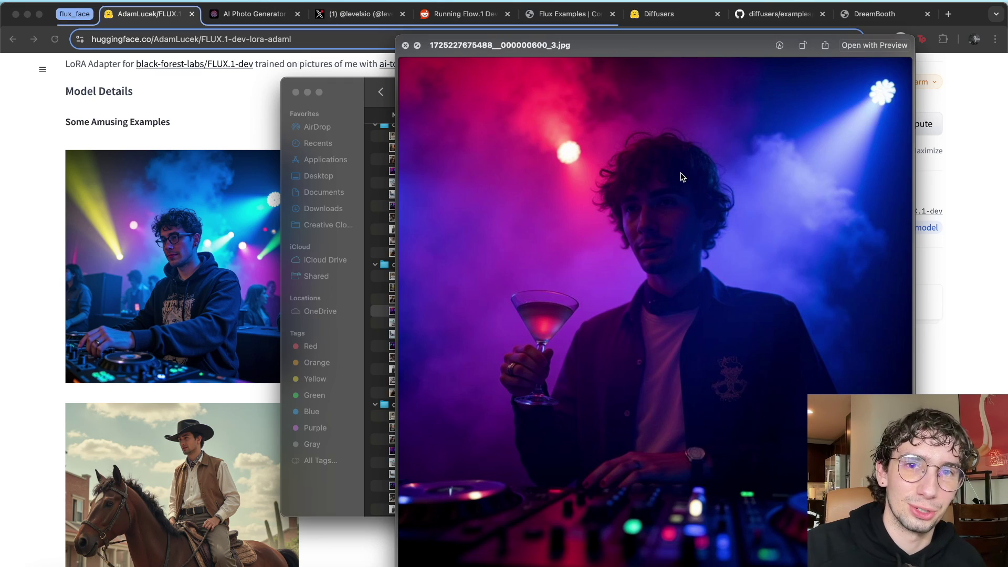
key(space)
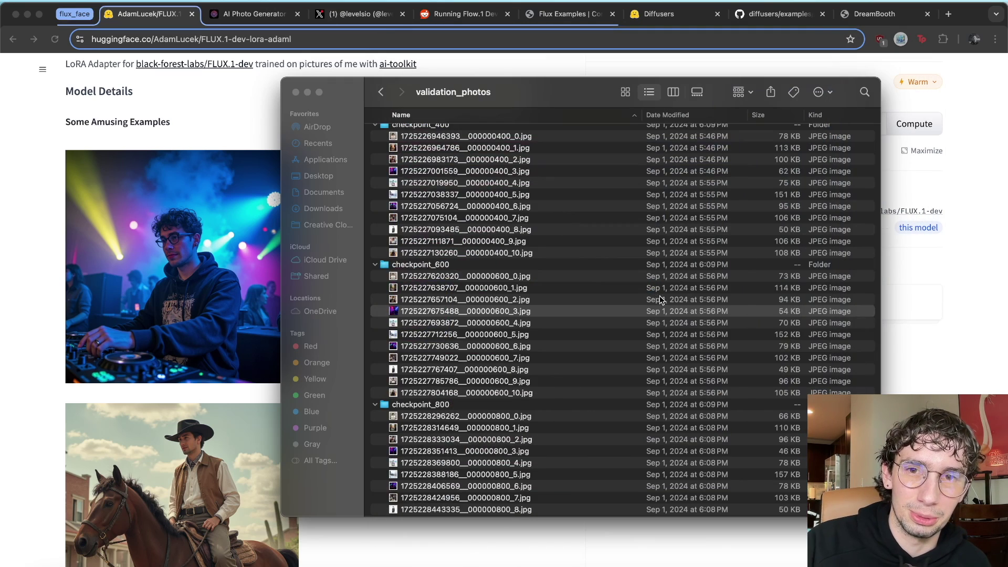
scroll(659, 295, down, 10)
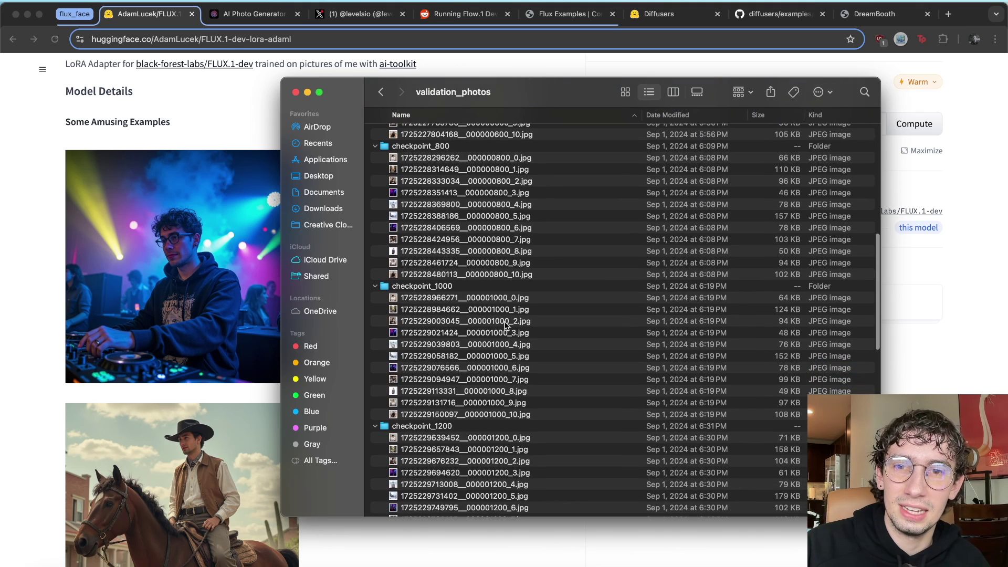
click(454, 333)
key(space)
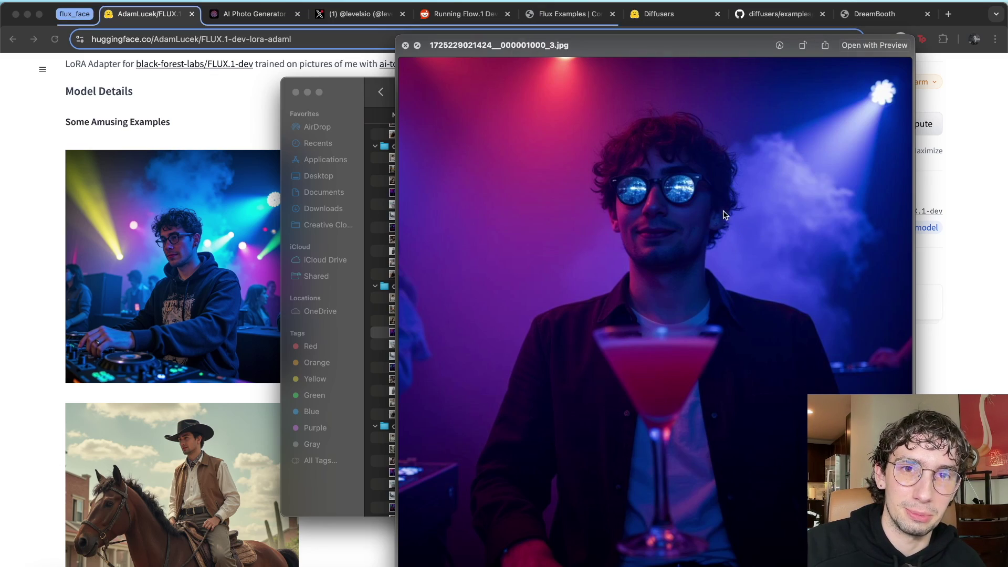
key(space)
- Preview the _3 validation samples from checkpoints 1400, 1600 and 1800
scroll(490, 219, down, 10)
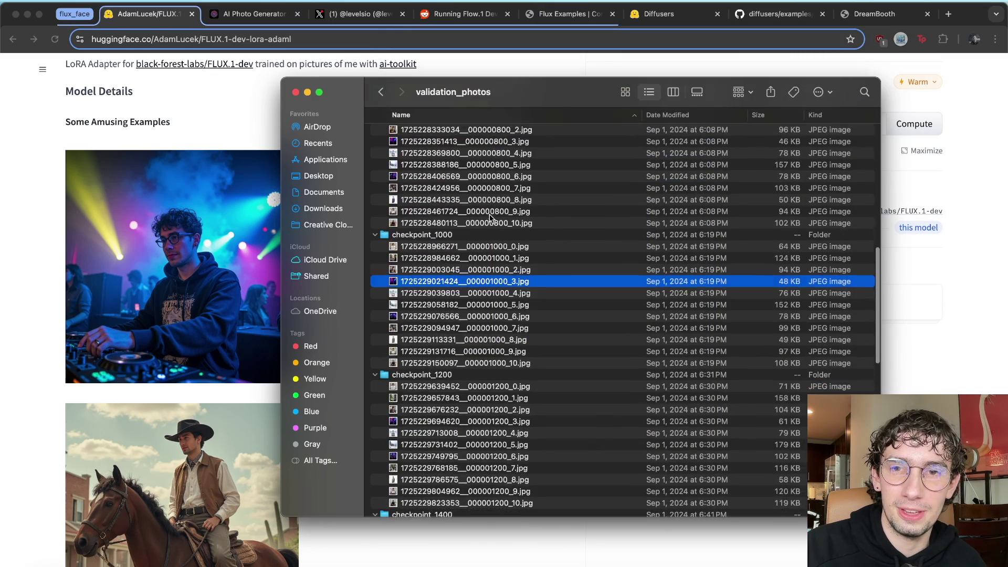
click(428, 319)
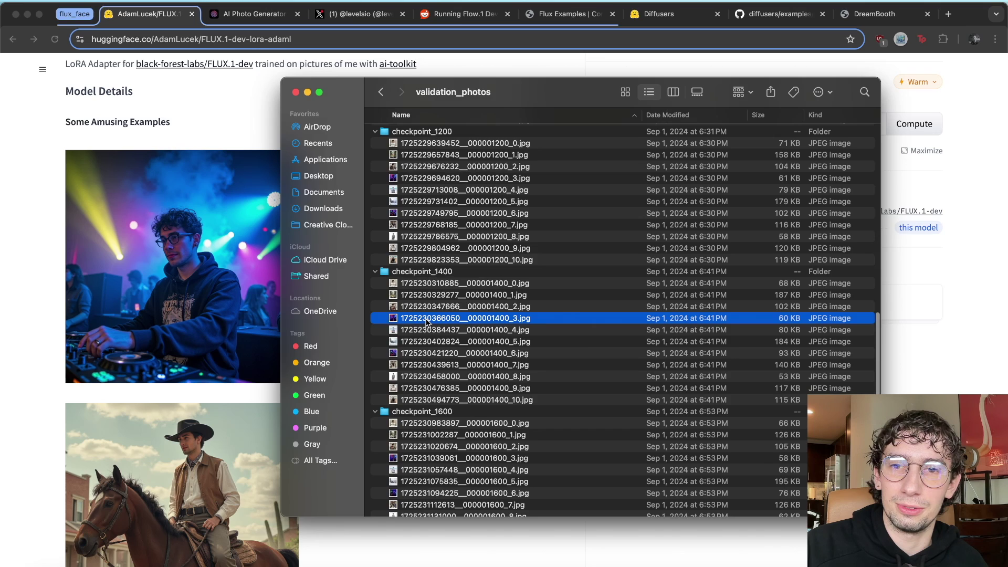
key(space)
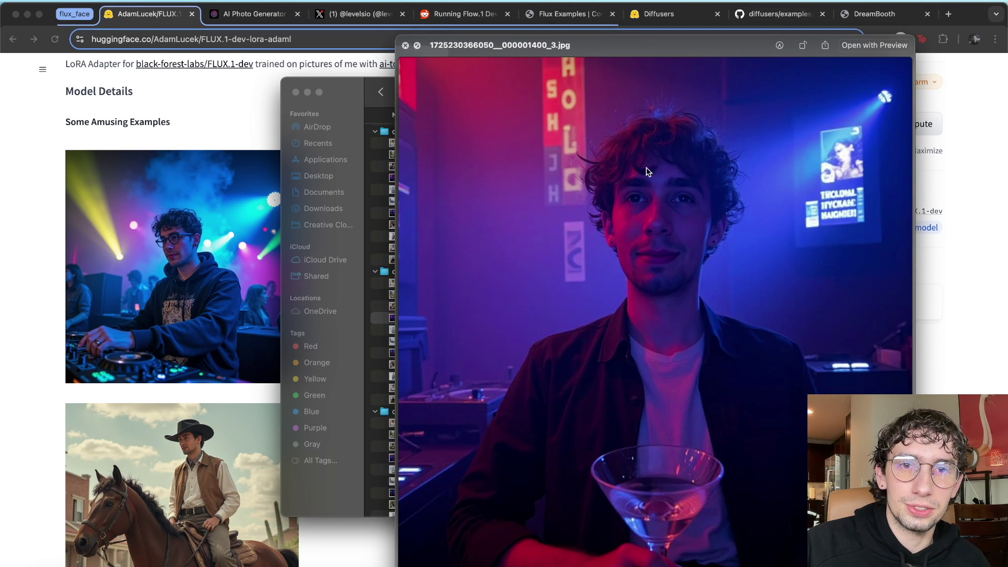
key(space)
scroll(695, 222, down, 5)
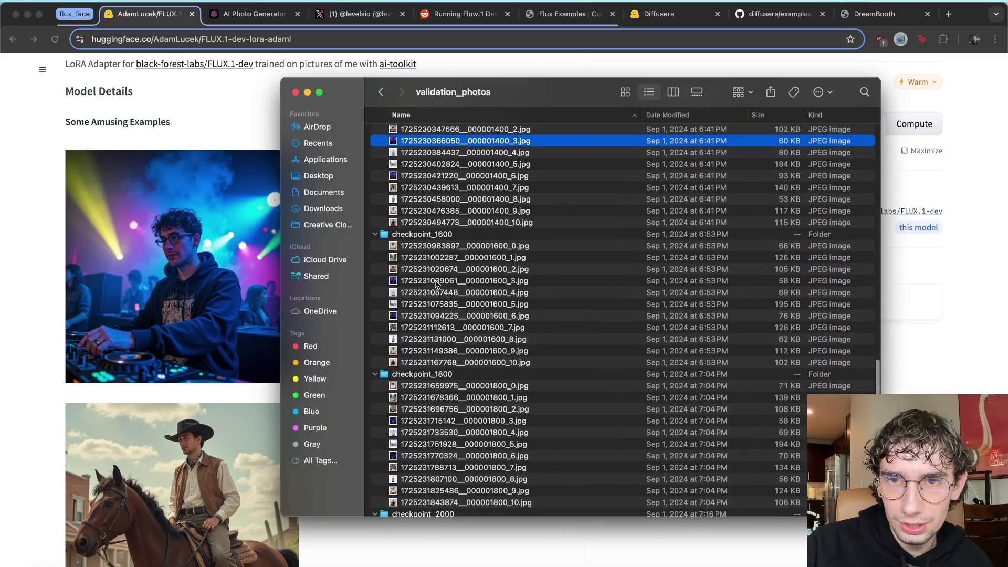
click(435, 282)
key(space)
key(space)
scroll(435, 284, down, 3)
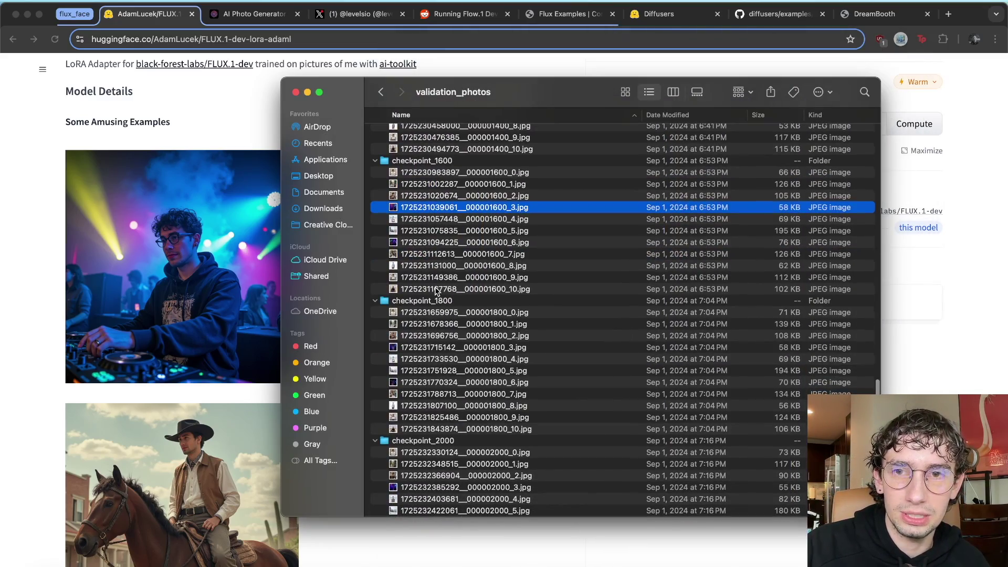
click(423, 350)
key(space)
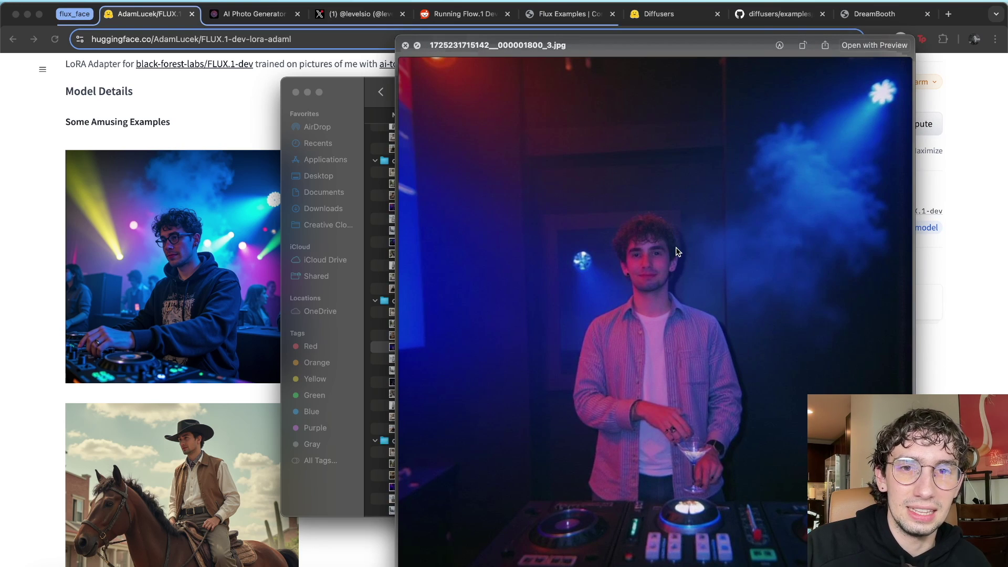
key(space)
- Compare the checkpoint_2000 martini sample with the checkpoint_1800 DJ sample, ending on checkpoint_2000
scroll(437, 323, down, 3)
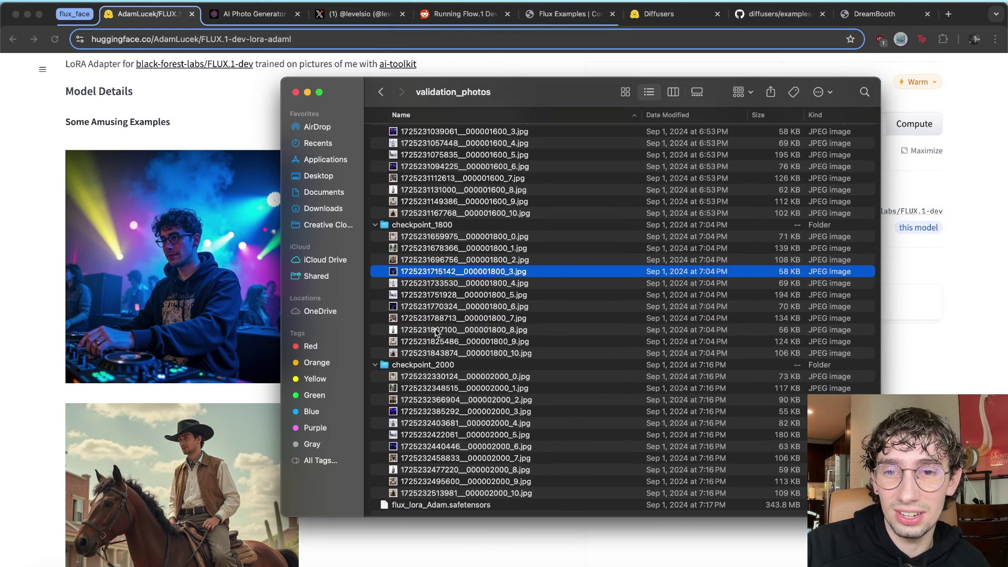
click(418, 412)
key(space)
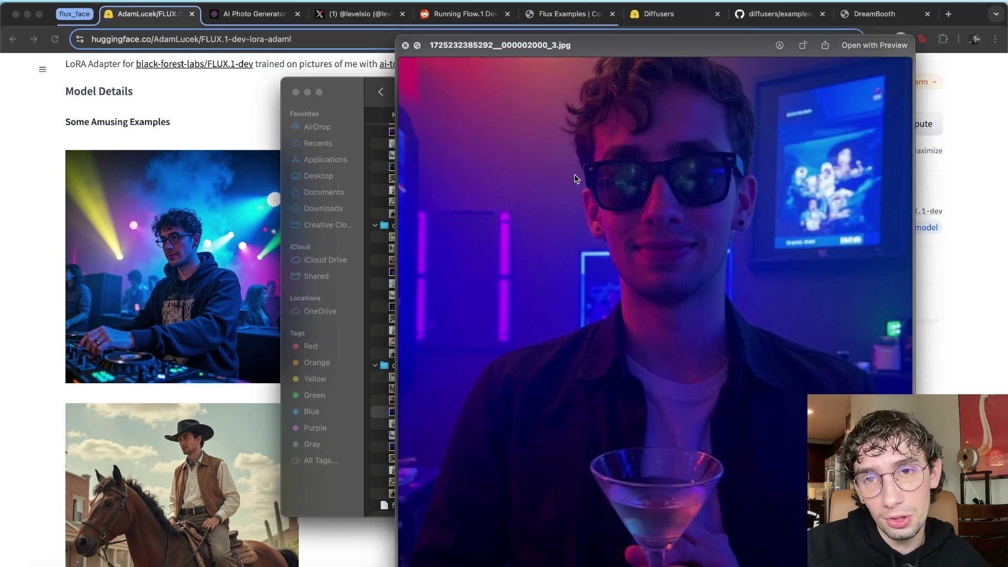
key(space)
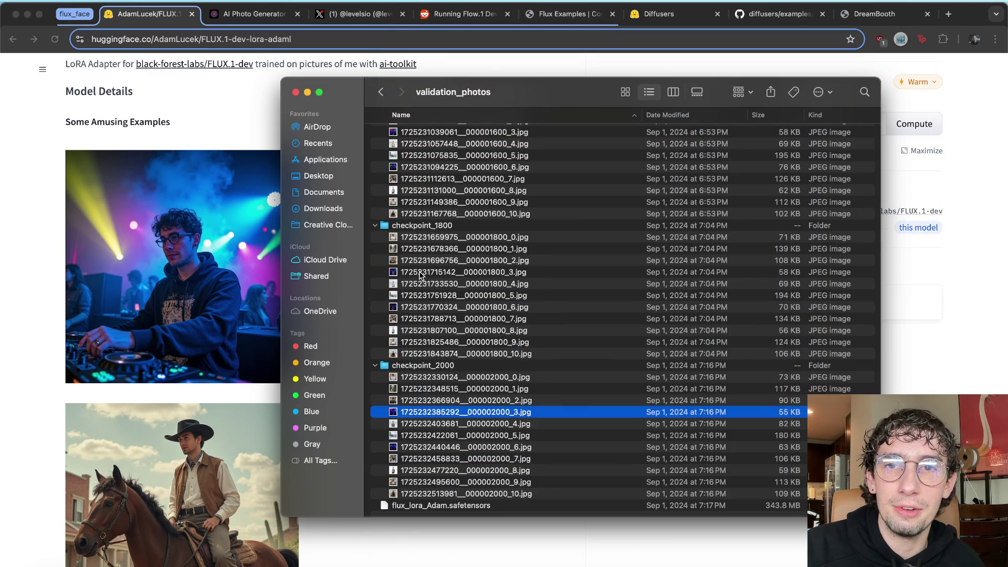
click(406, 273)
key(space)
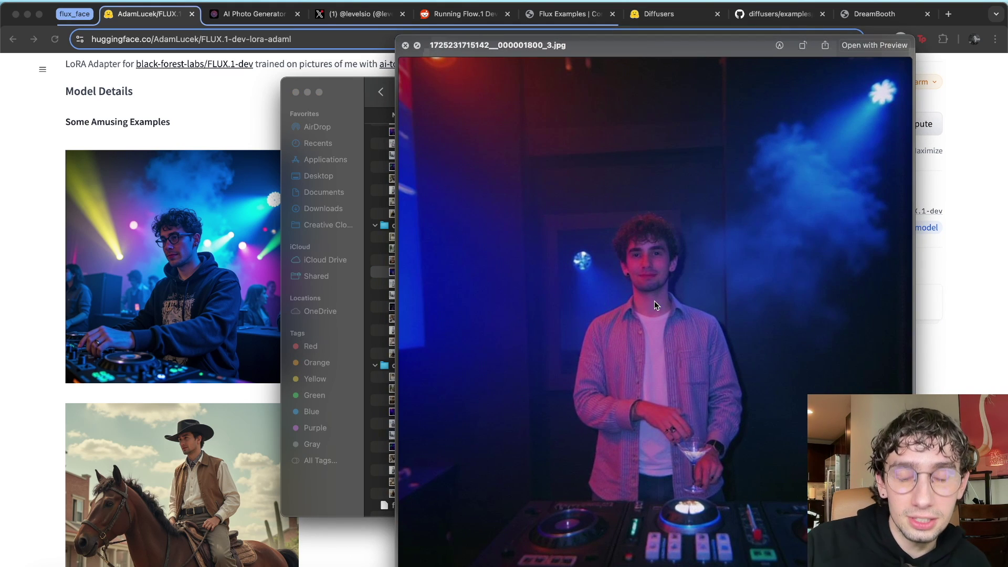
key(space)
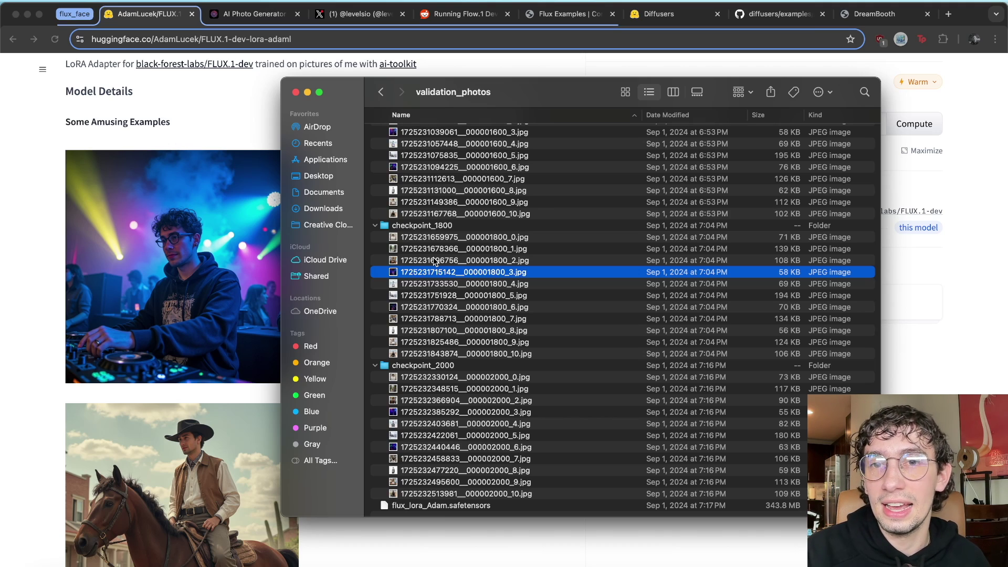
click(410, 413)
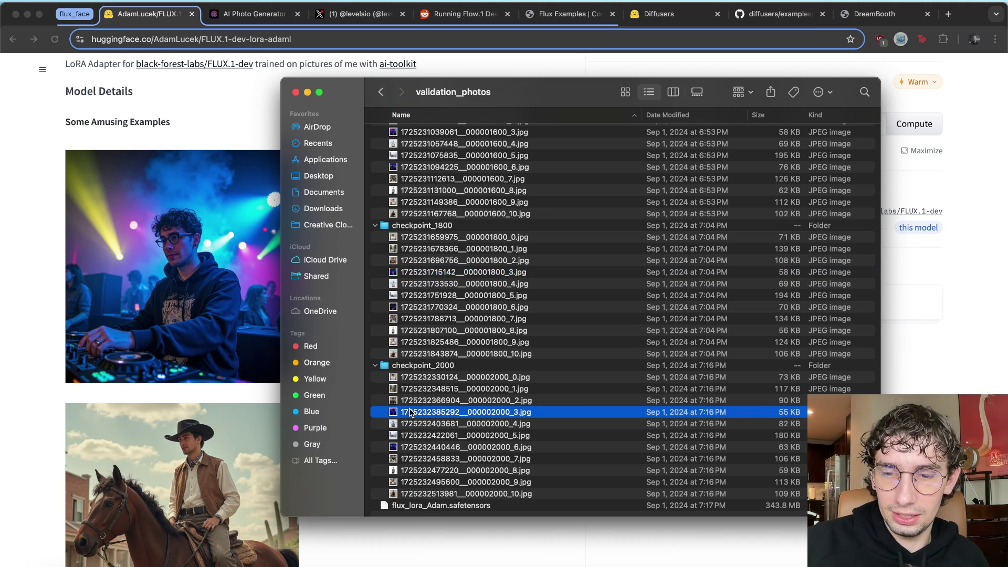
key(space)
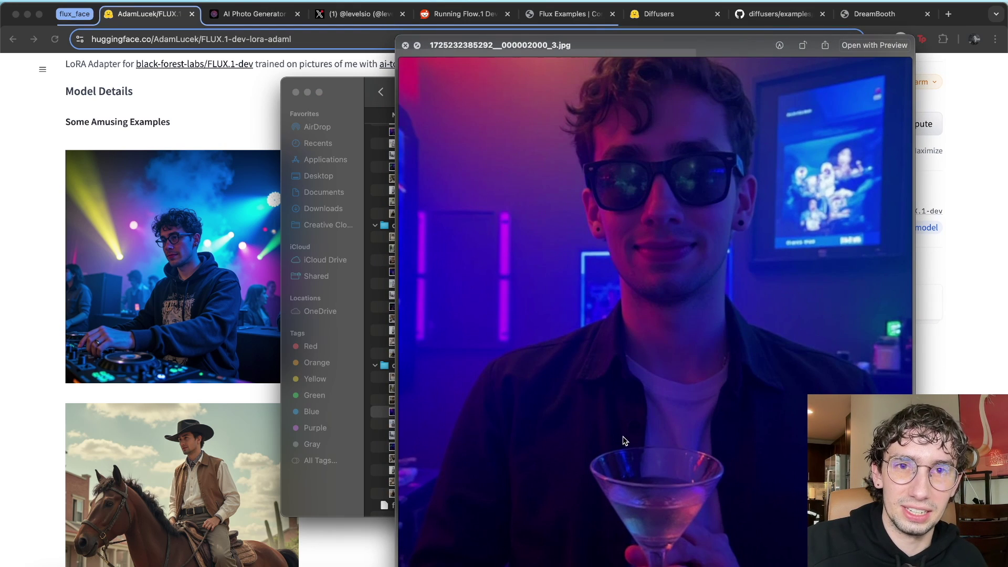
key(space)
drag(360, 90, 415, 97)
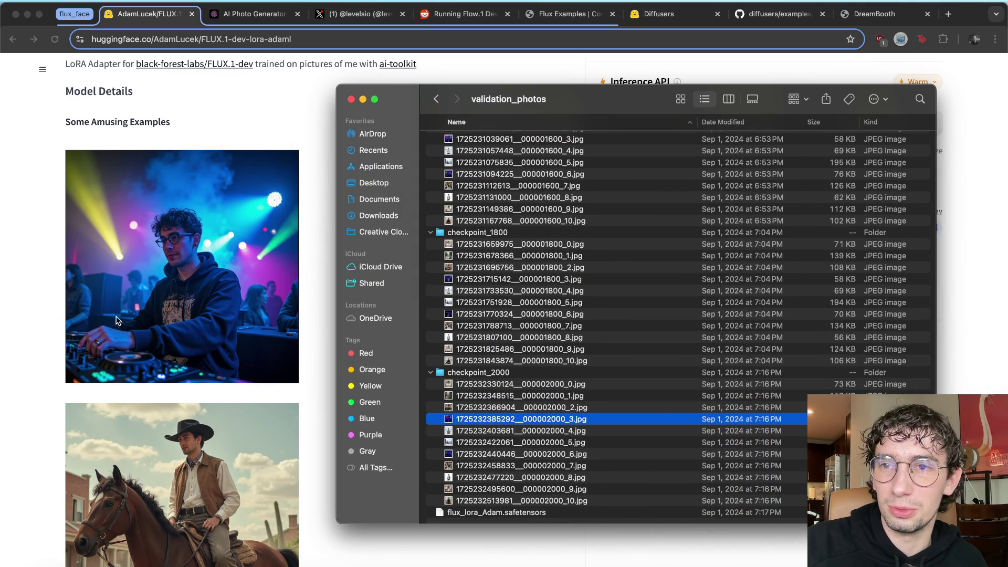
drag(620, 95, 550, 99)
key(space)
key(space)
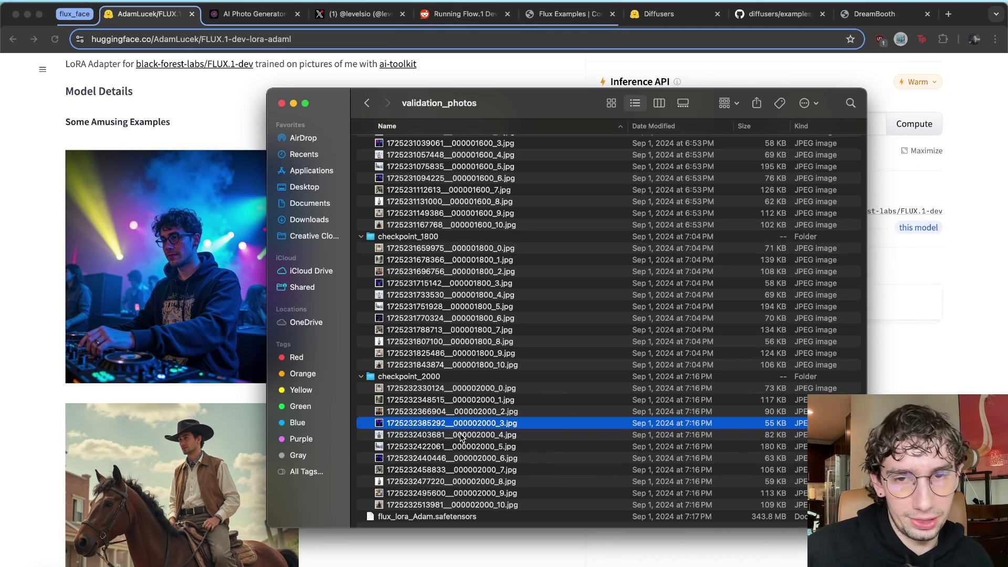
key(space)
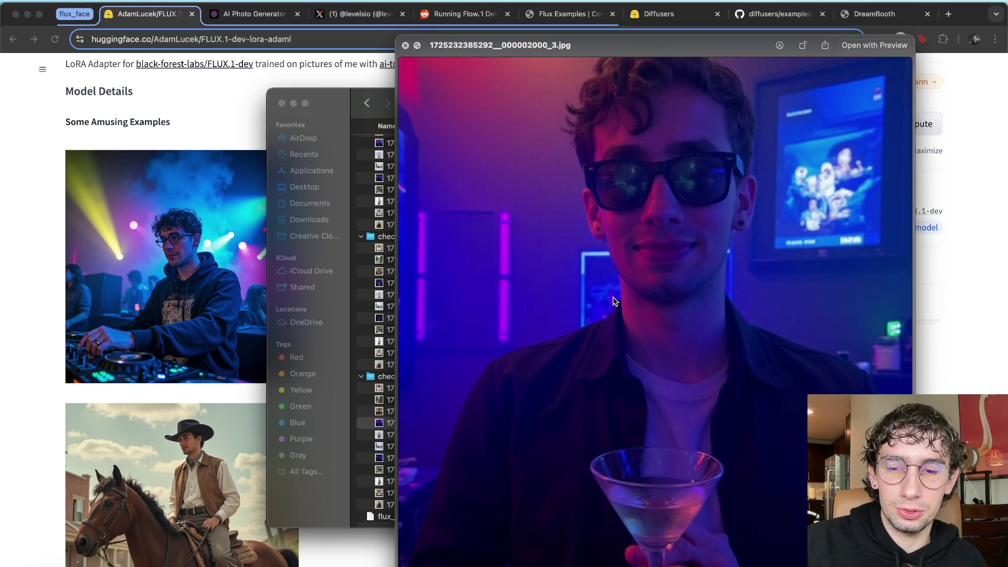
key(space)
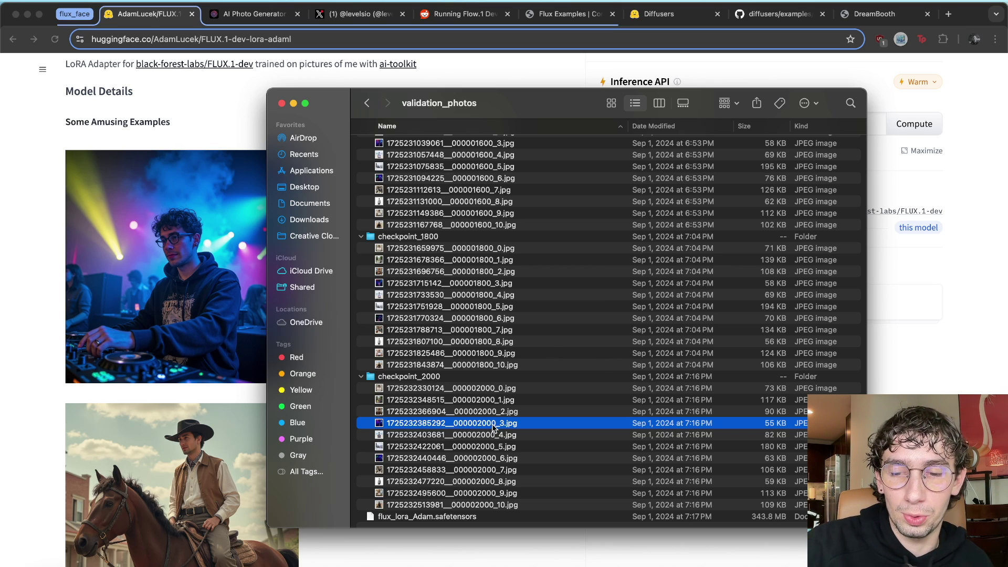
key(space)
key(space)
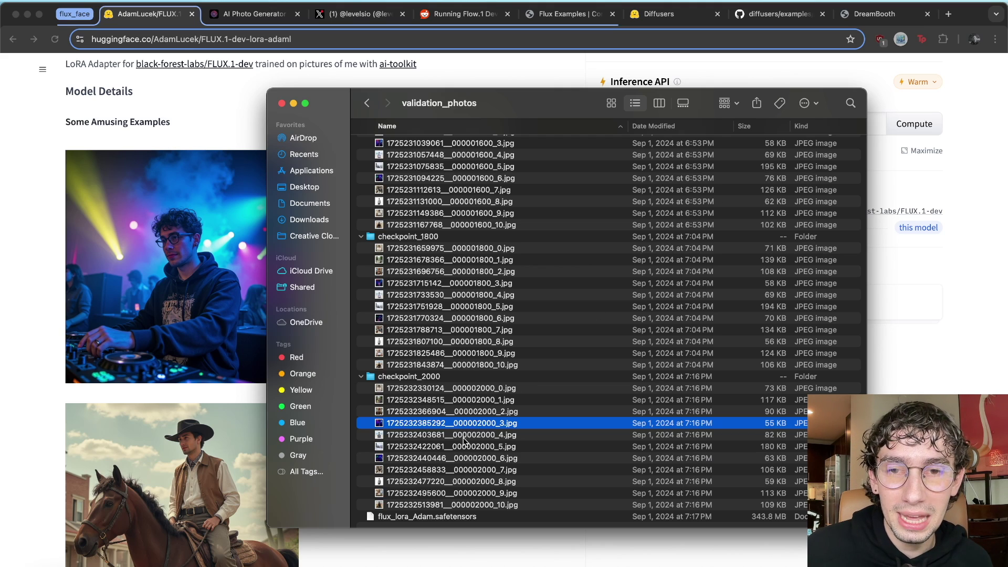
key(space)
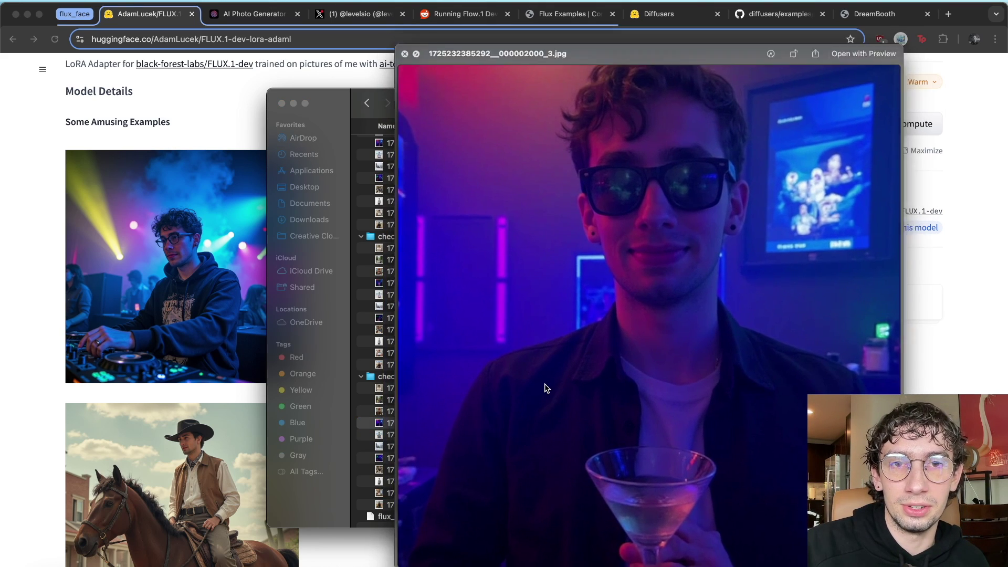
key(space)
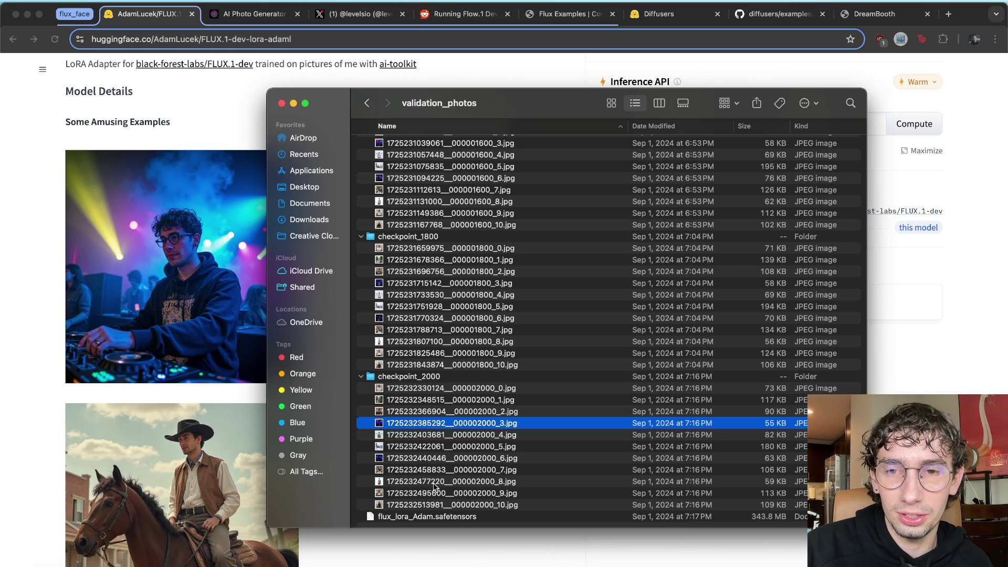
scroll(222, 417, up, 2)
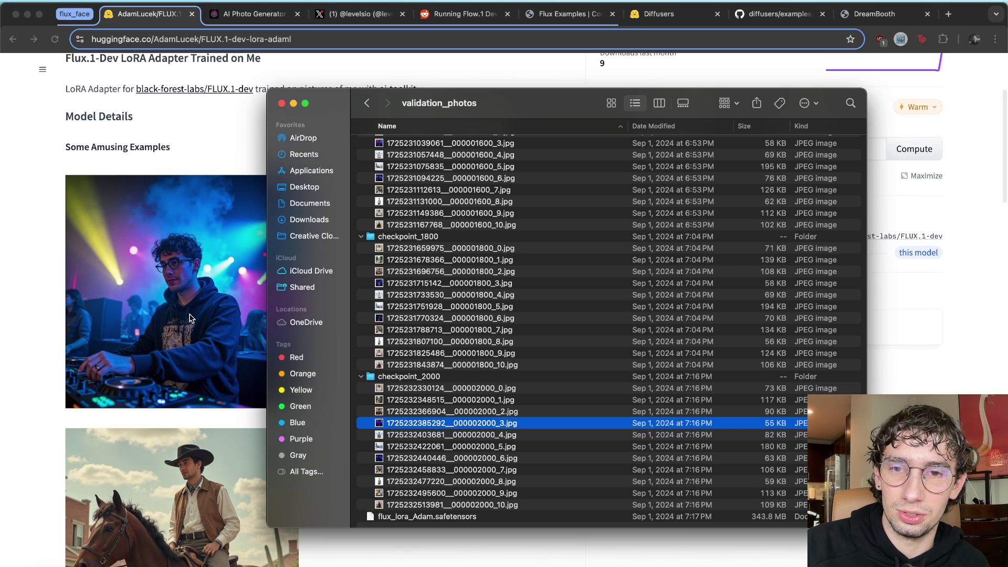
key(space)
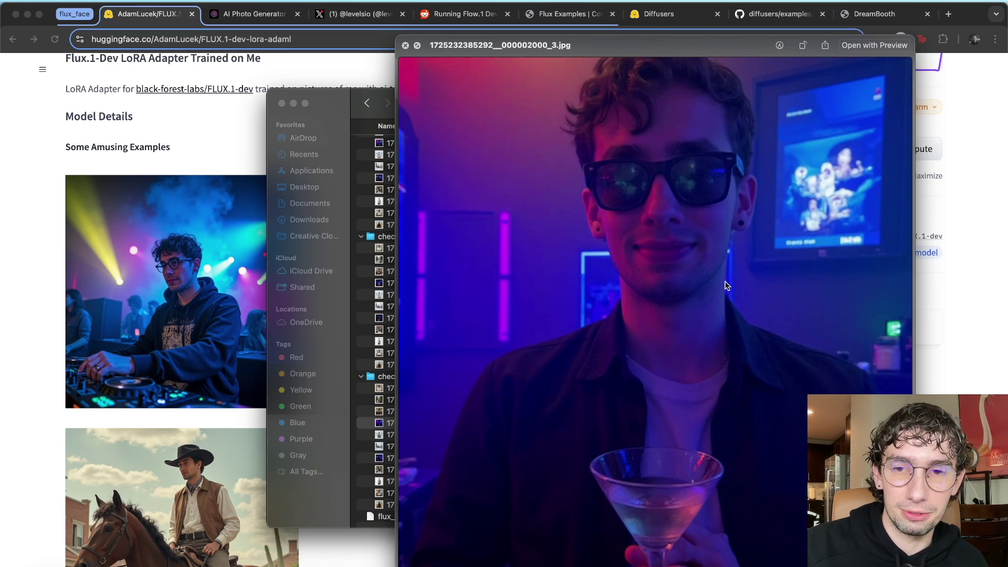
key(space)
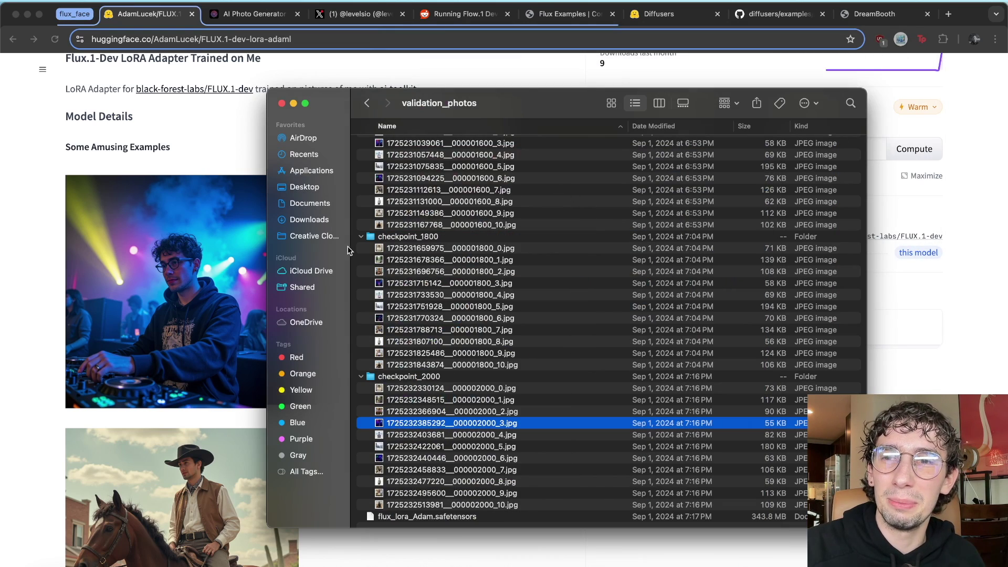
drag(514, 103, 567, 109)
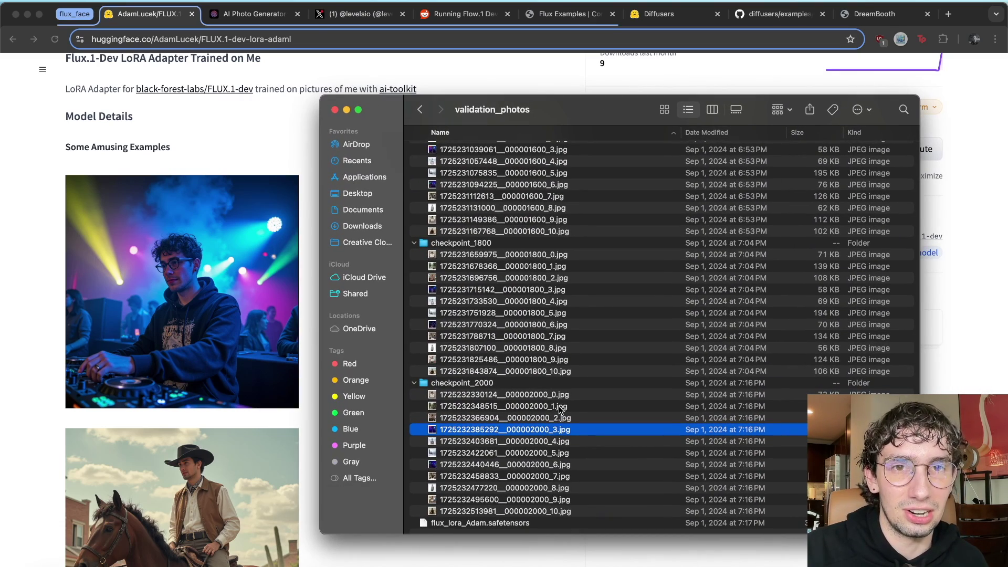
scroll(560, 410, up, 20)
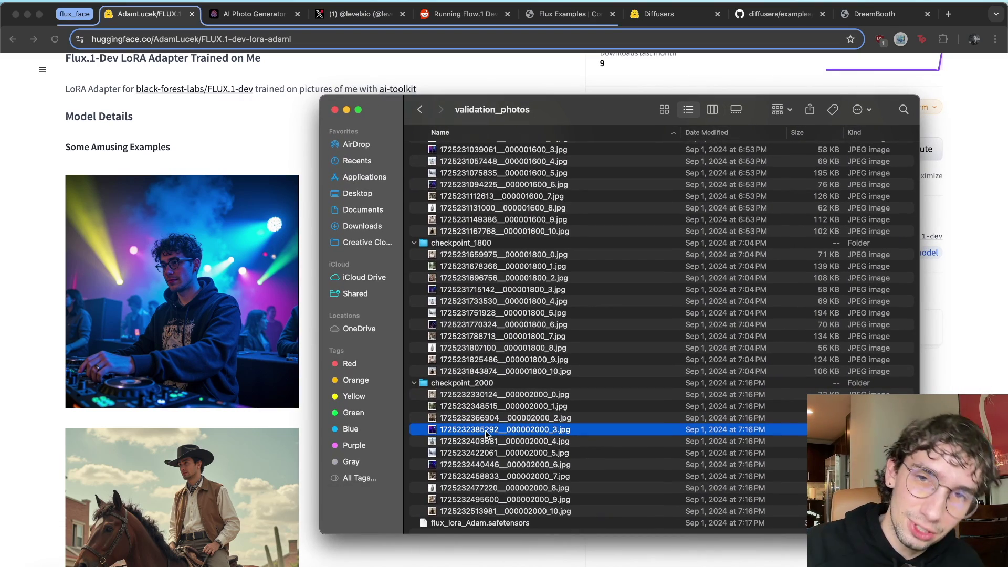
scroll(491, 309, down, 20)
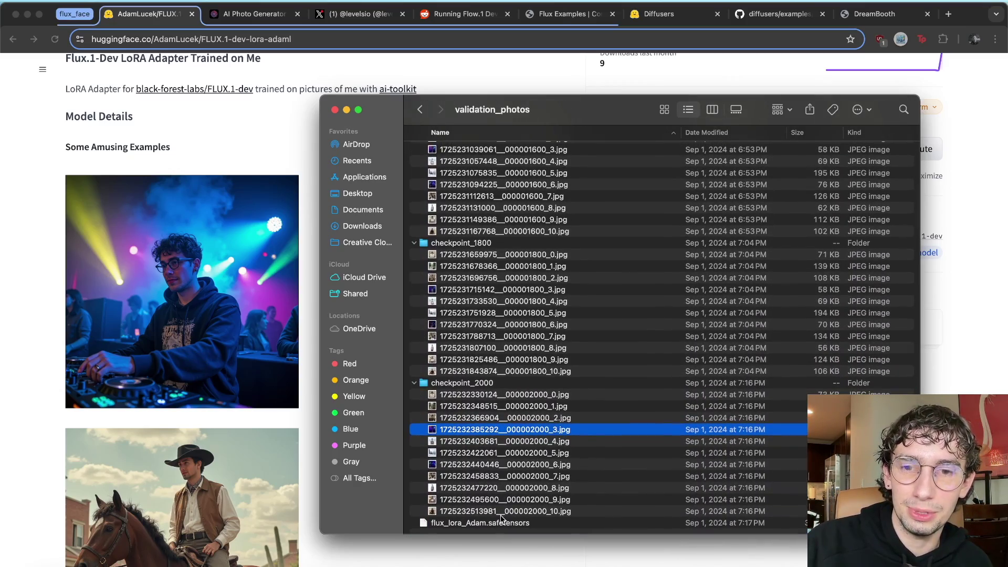
- Check the 343.8 MB flux_lora_Adam.safetensors details in Quick Look, then return to Hugging Face
click(490, 522)
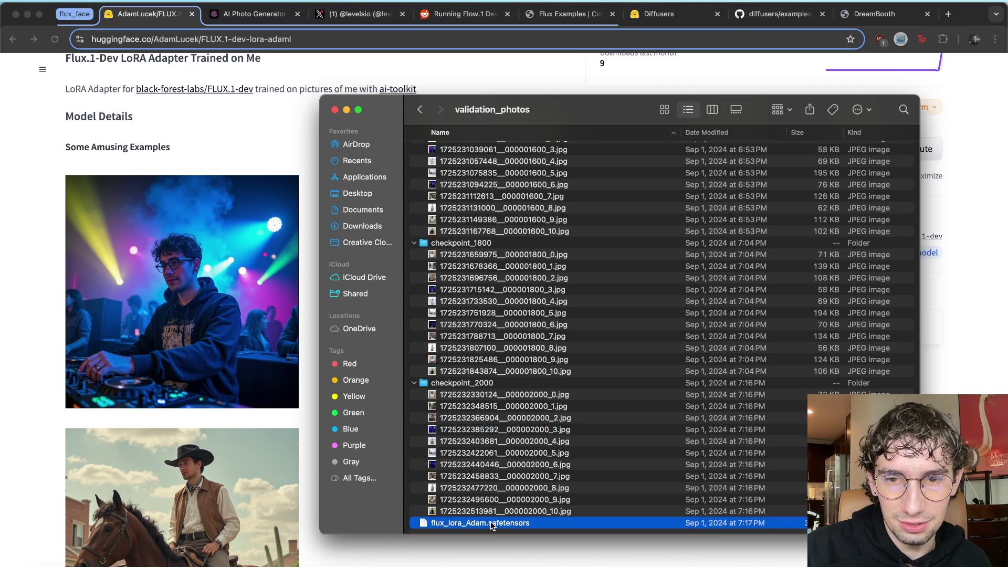
key(space)
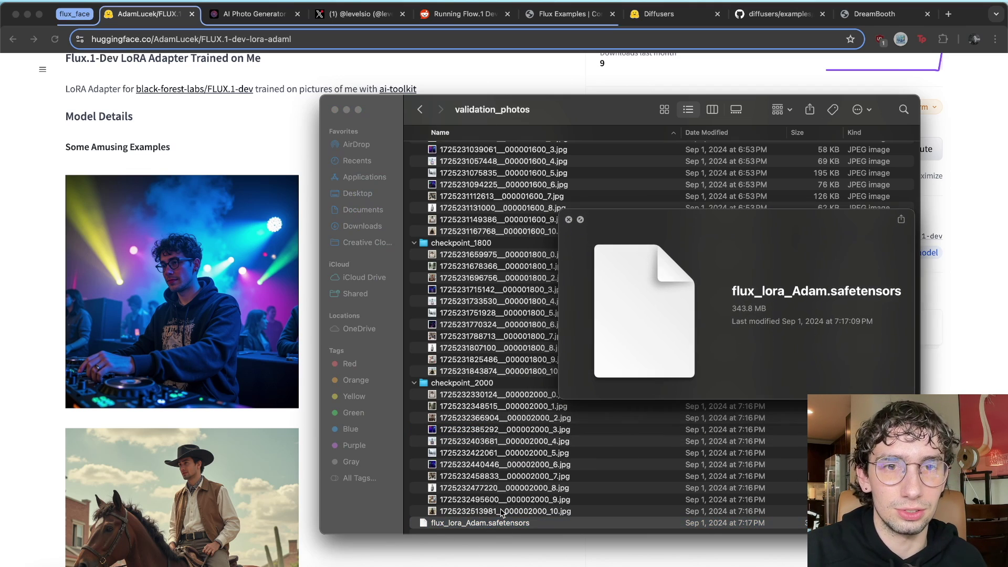
drag(711, 224, 585, 246)
mouse_move(606, 331)
mouse_down()
mouse_move(647, 329)
mouse_move(602, 343)
mouse_up()
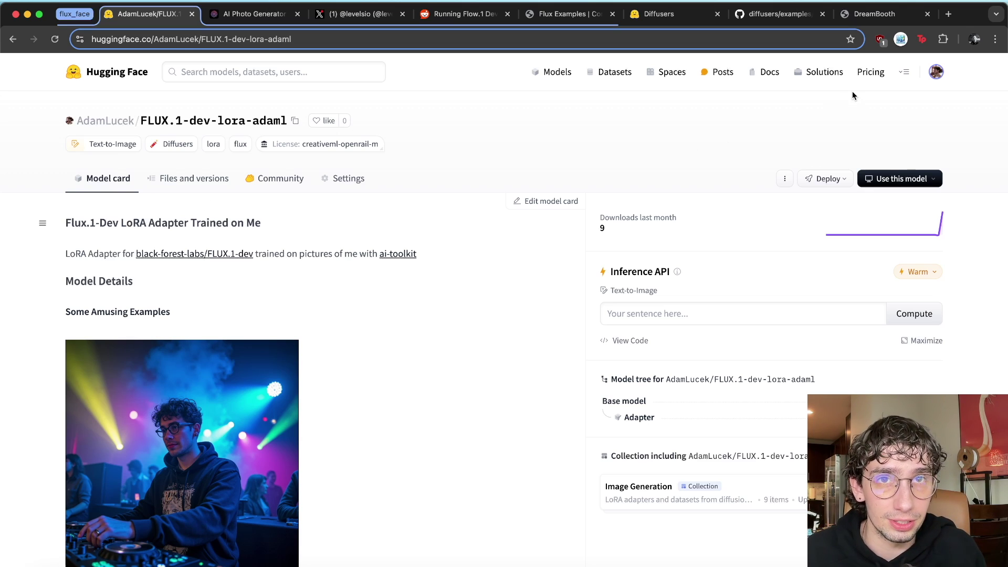
click(935, 76)
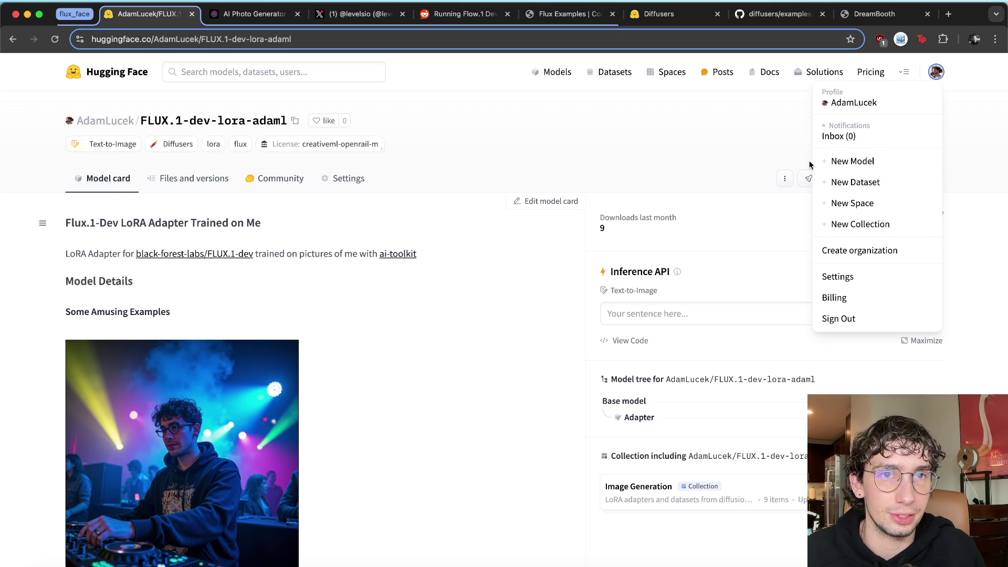
click(560, 226)
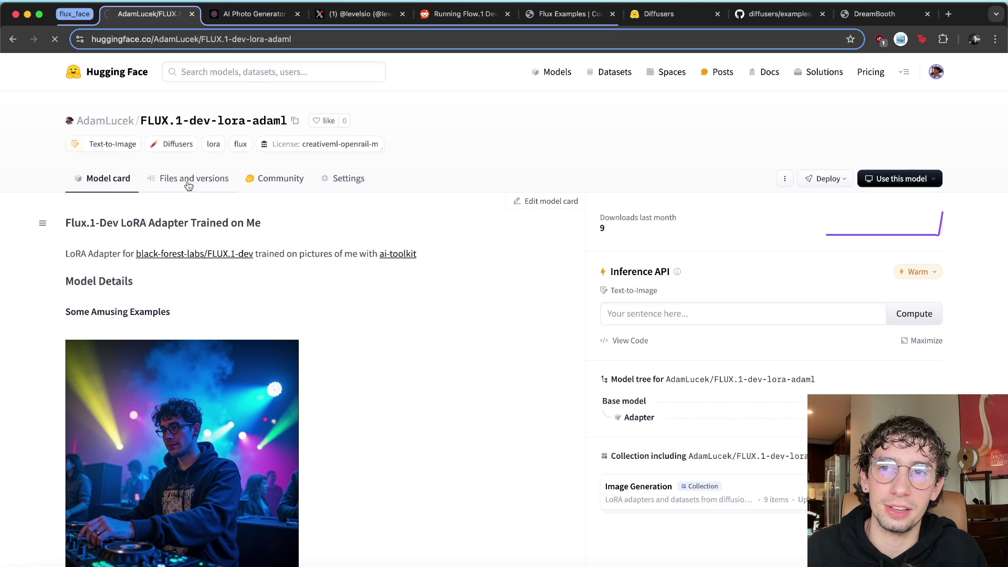
click(190, 182)
click(924, 221)
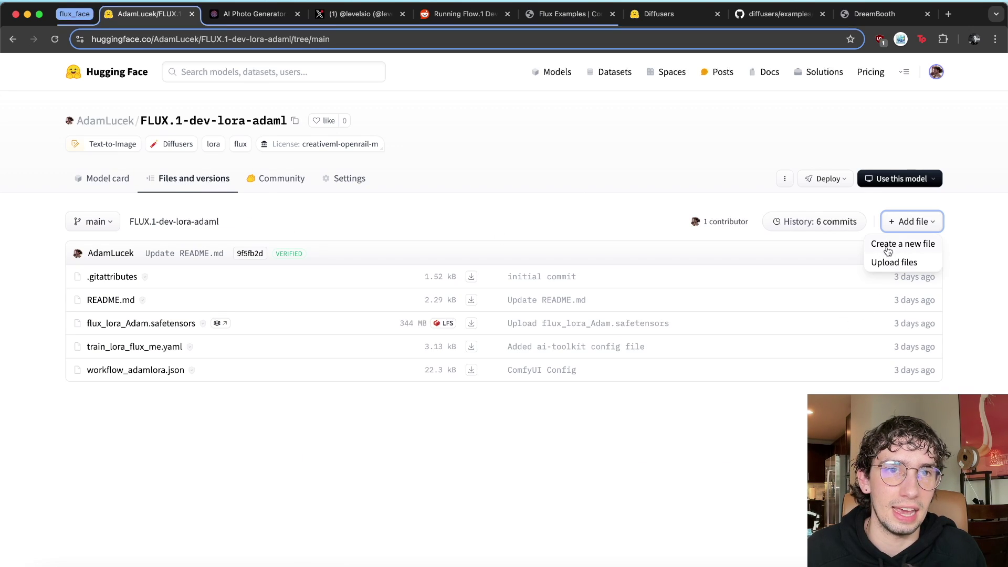
click(524, 436)
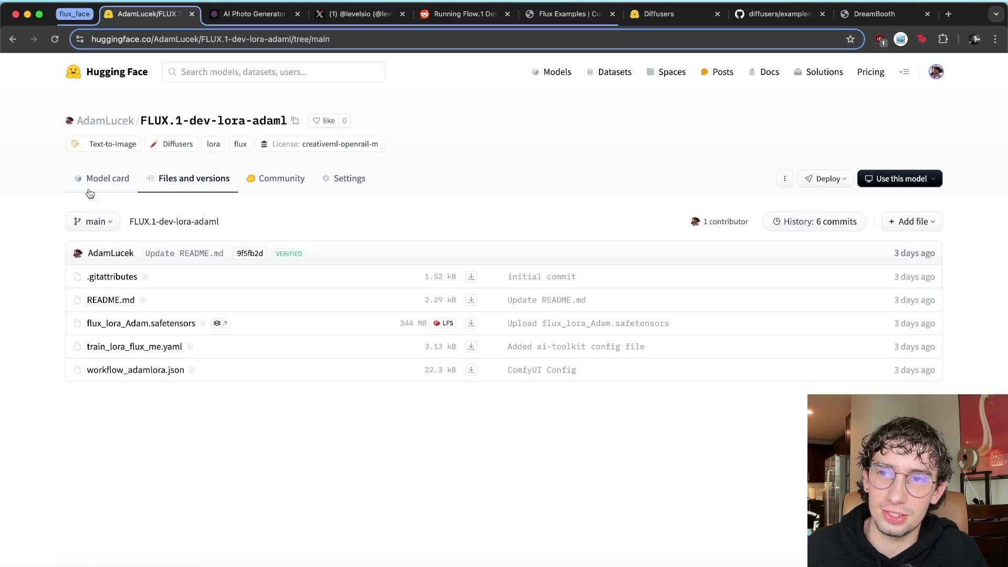
click(108, 178)
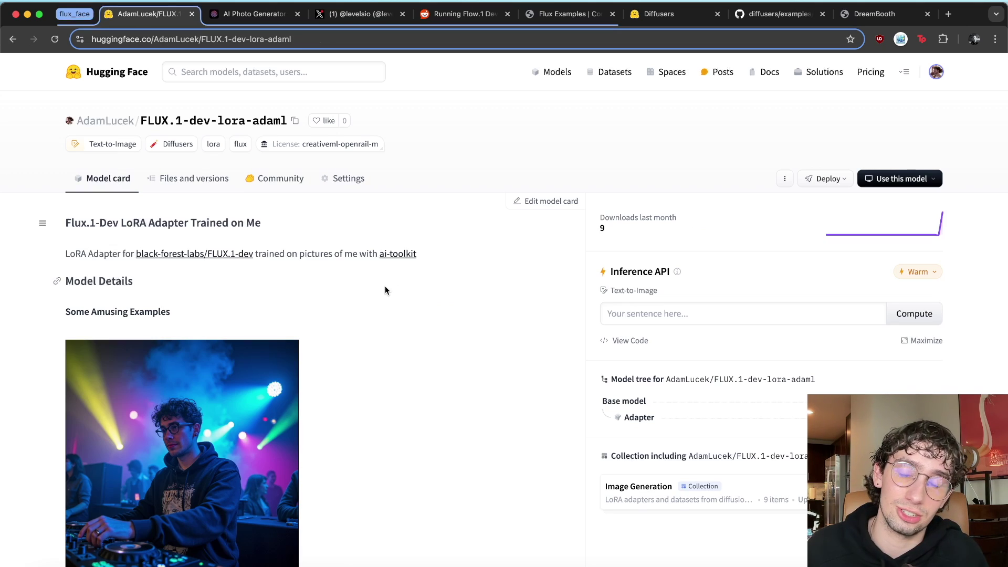
- Scroll the model card to the 4d4m luc3k trigger phrase and diffusers Usage code
scroll(336, 221, down, 3)
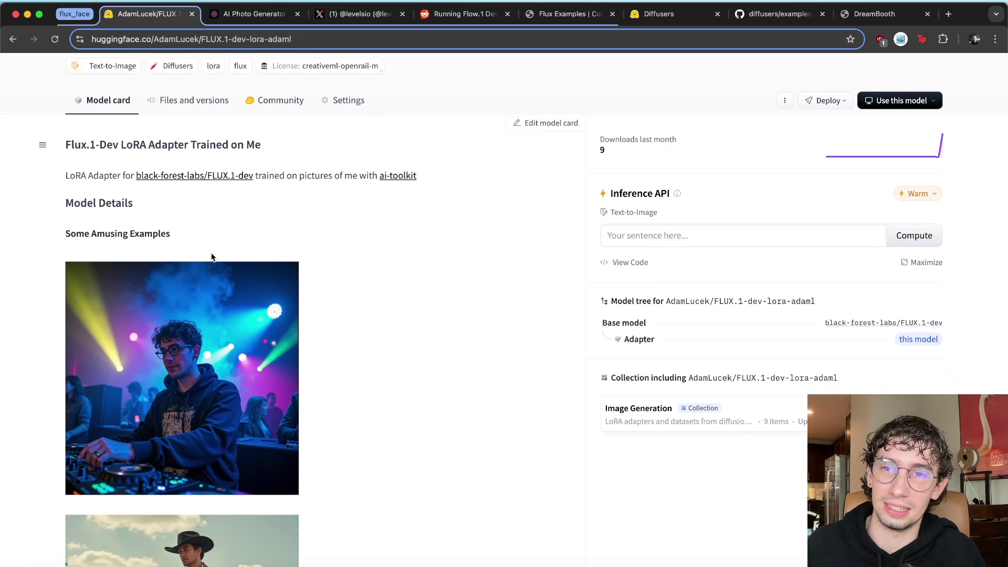
scroll(407, 322, down, 10)
scroll(407, 322, down, 10)
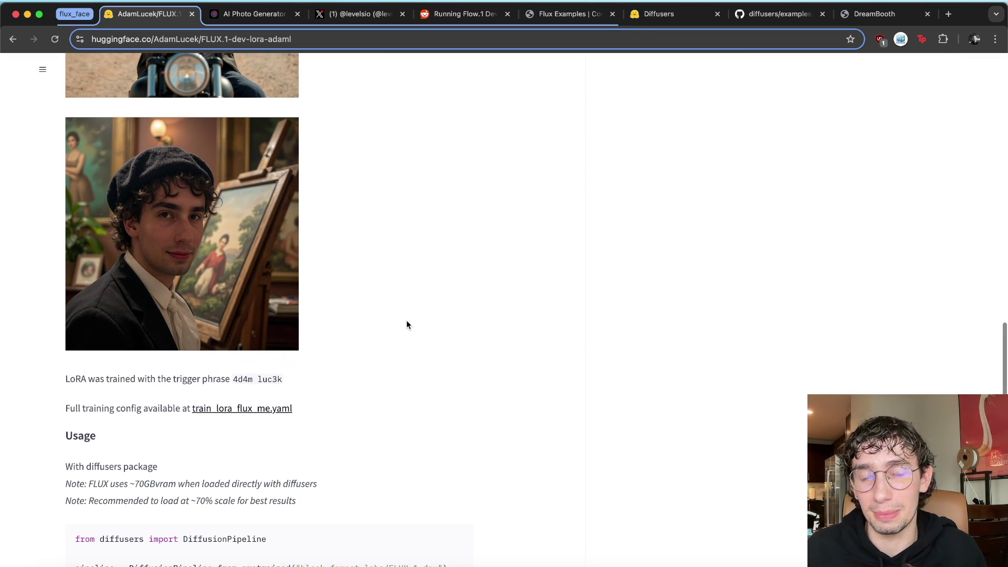
scroll(407, 321, up, 20)
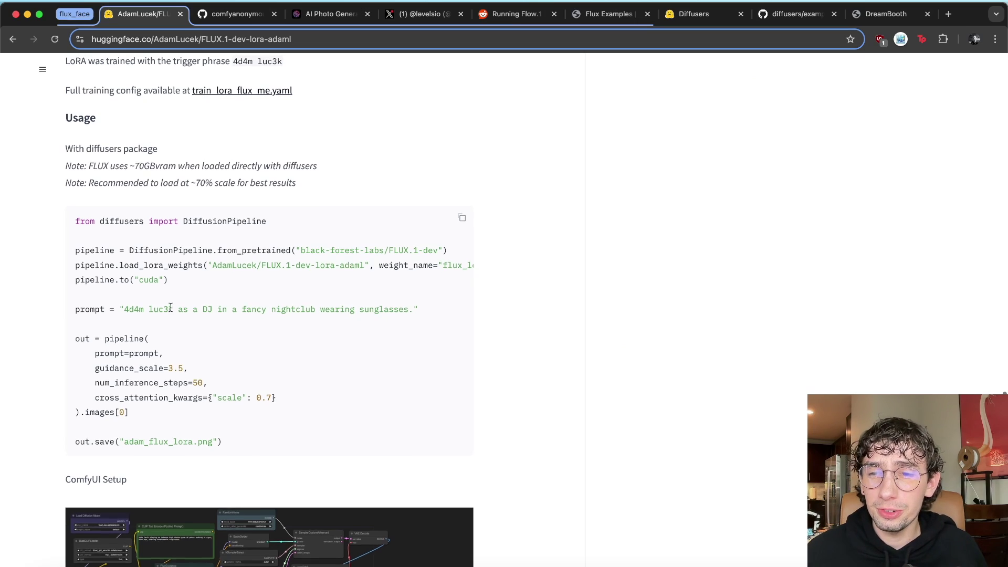
scroll(171, 311, up, 1)
scroll(171, 311, right, 5)
scroll(170, 310, left, 5)
double_click(101, 240)
- Look over the usage code, pointing out the ~70GB VRAM memory note
click(180, 265)
scroll(242, 319, down, 1)
scroll(278, 255, up, 2)
scroll(236, 332, right, 6)
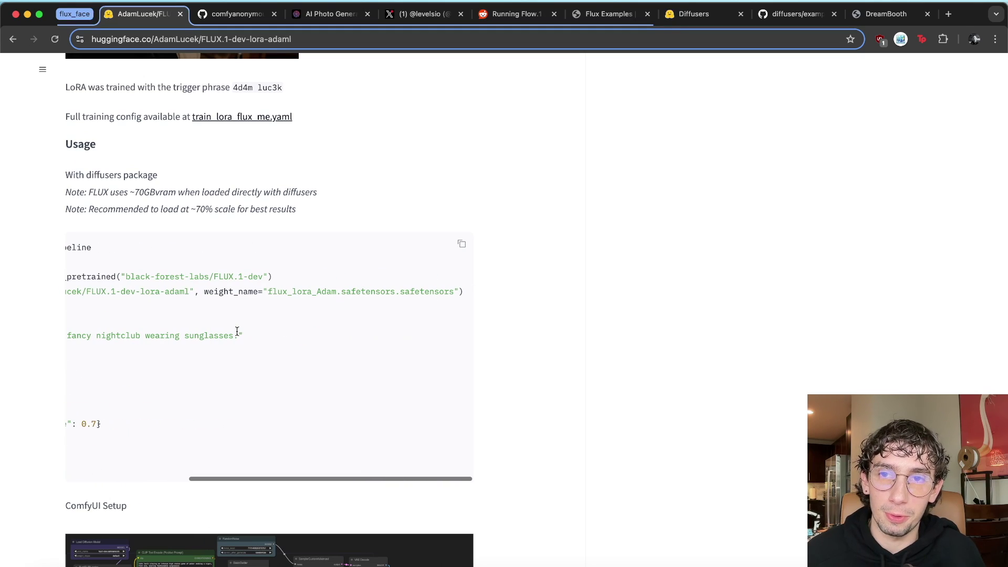
scroll(263, 351, left, 6)
scroll(236, 353, right, 6)
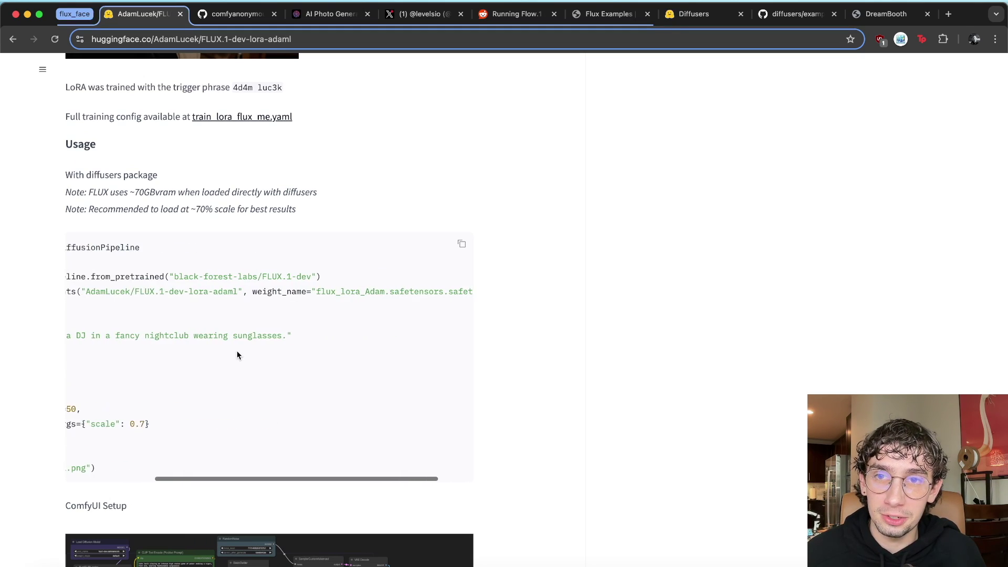
scroll(237, 355, left, 6)
scroll(206, 403, down, 1)
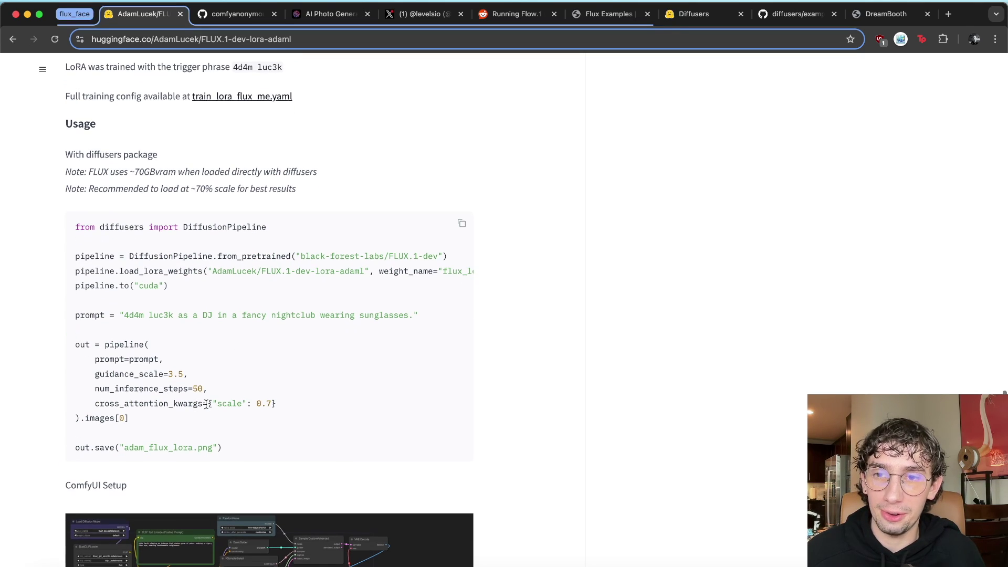
scroll(207, 404, up, 1)
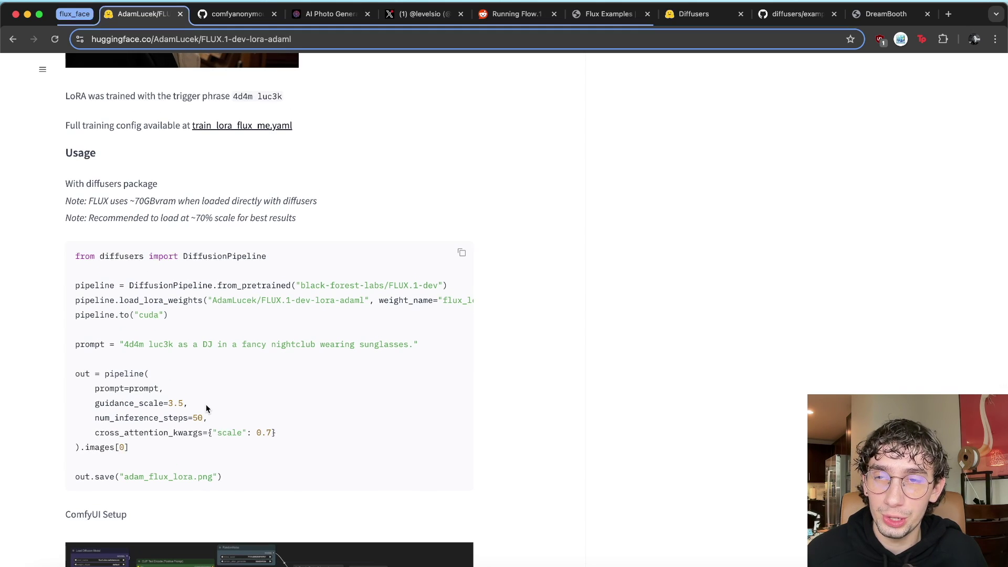
drag(131, 201, 168, 201)
click(201, 217)
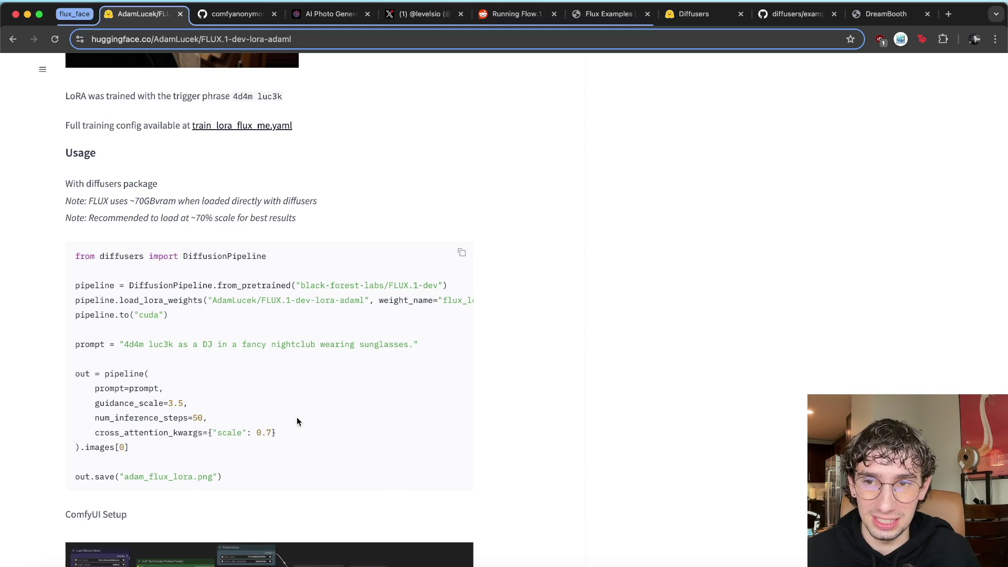
- Highlight the full diffusers usage code and the LoRA repository id and weight file name
scroll(235, 402, right, 5)
scroll(235, 402, left, 5)
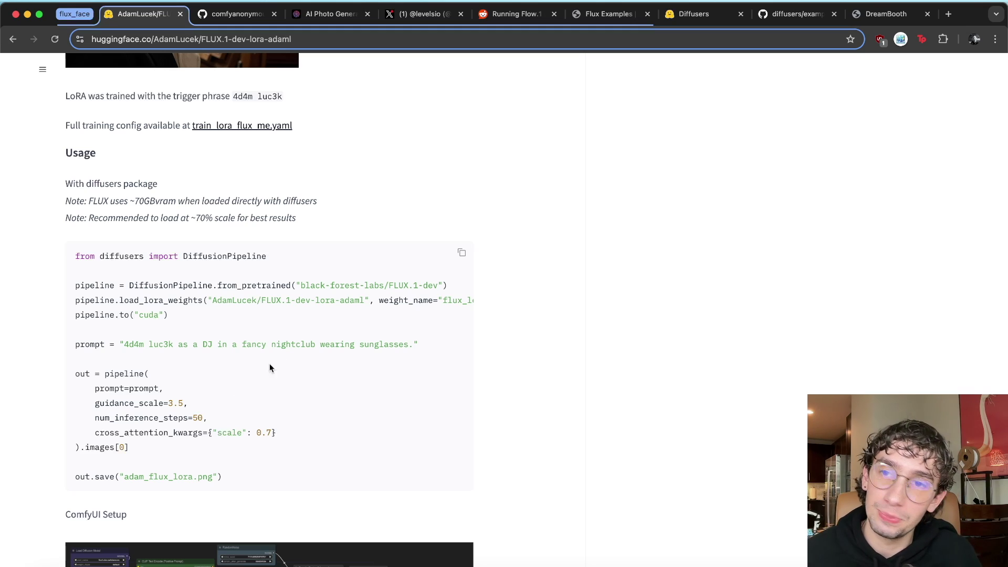
scroll(312, 373, up, 1)
drag(238, 479, 49, 250)
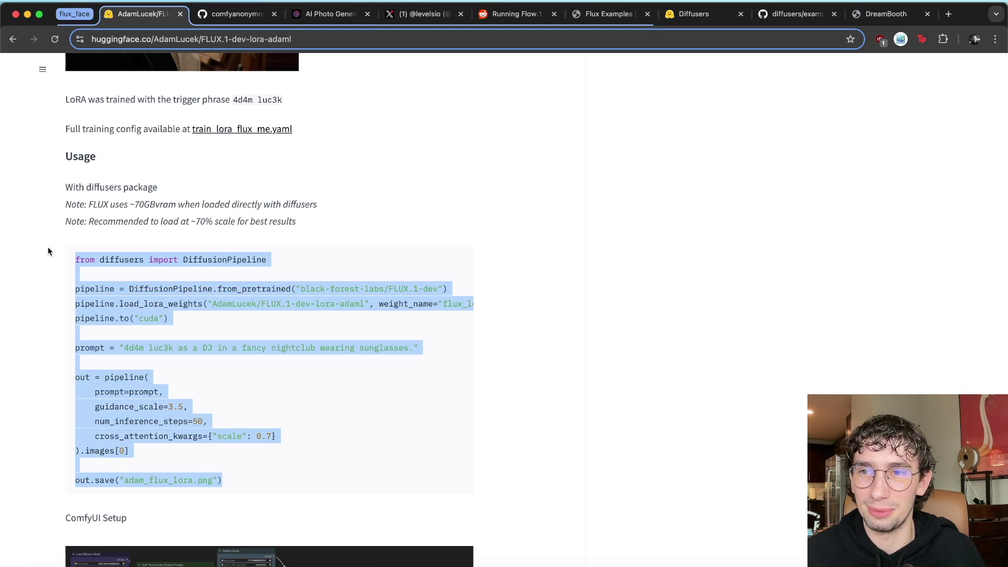
click(263, 345)
scroll(230, 344, right, 2)
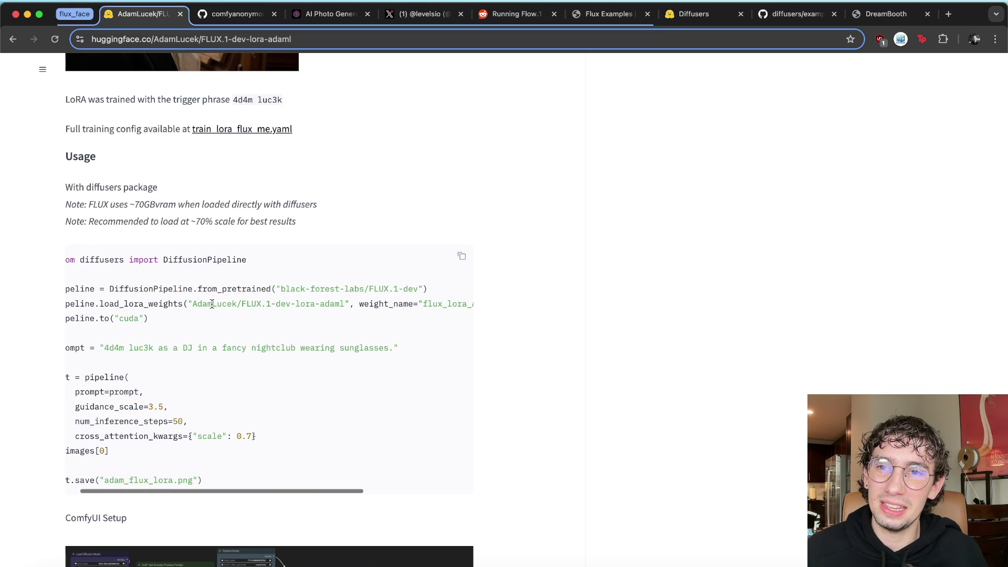
drag(191, 303, 477, 302)
scroll(338, 364, right, 10)
click(326, 329)
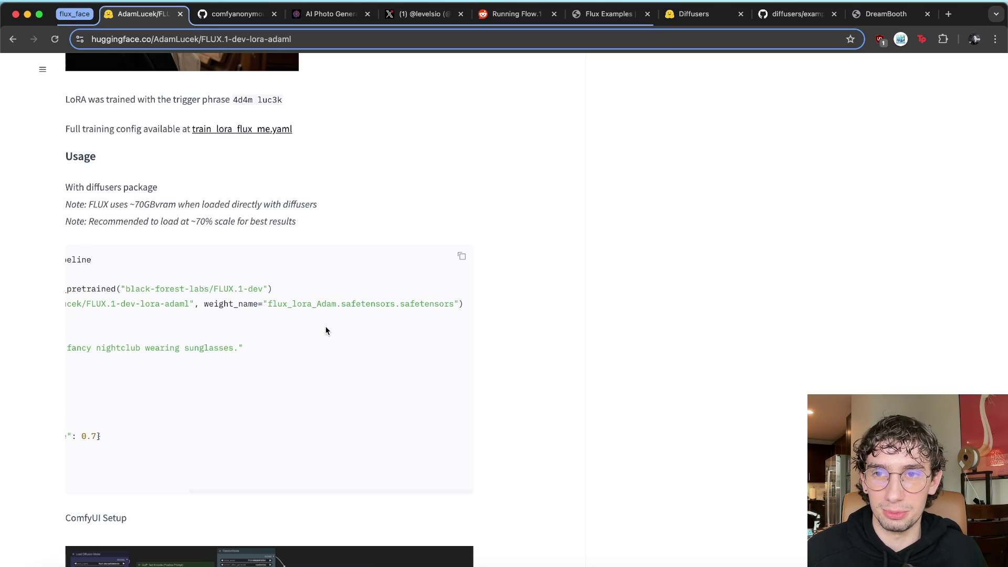
- Highlight the trigger phrase and the pipeline generation call with its settings
scroll(326, 329, left, 10)
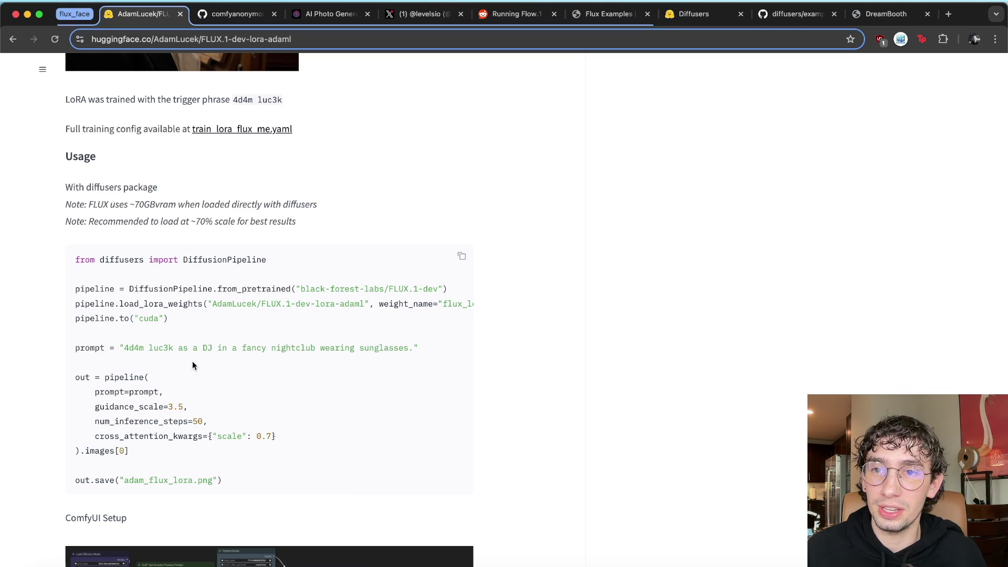
scroll(193, 364, down, 2)
drag(125, 338, 173, 337)
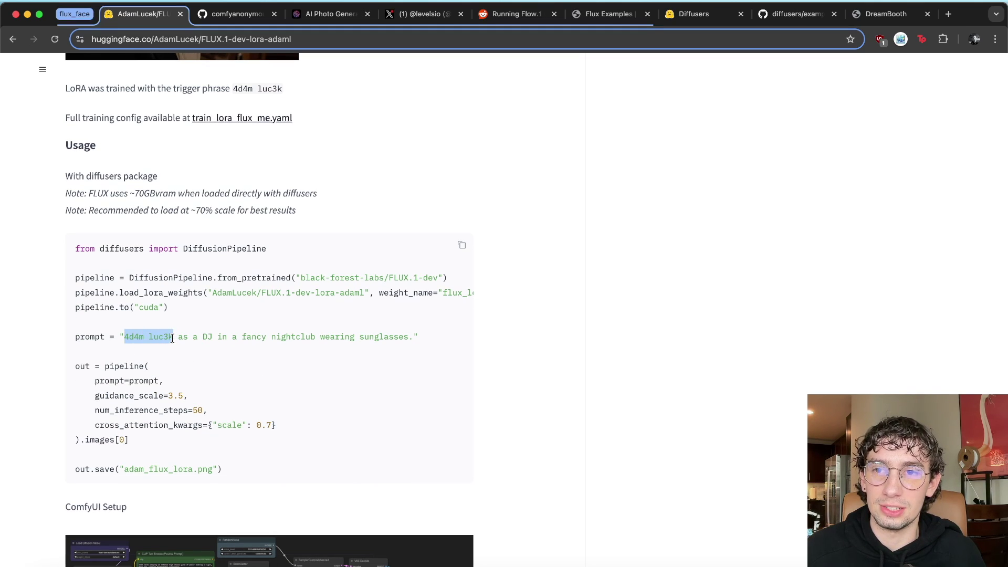
scroll(211, 389, up, 2)
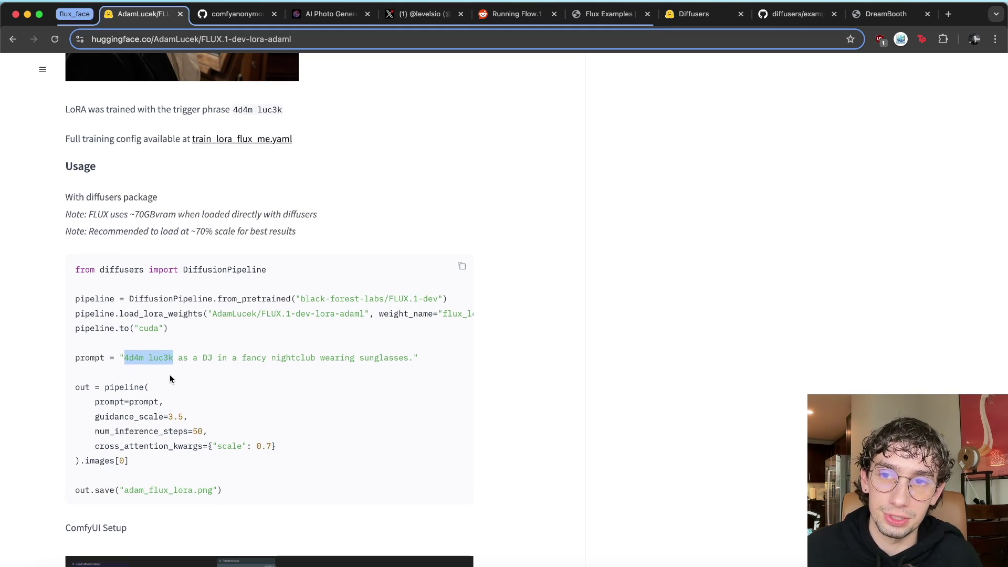
click(196, 444)
drag(152, 465, 76, 387)
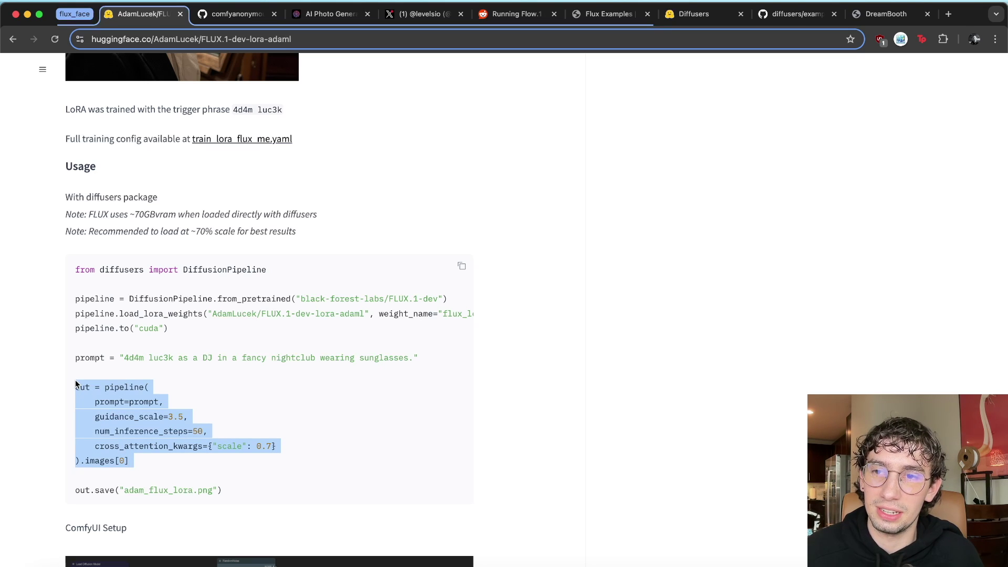
click(199, 432)
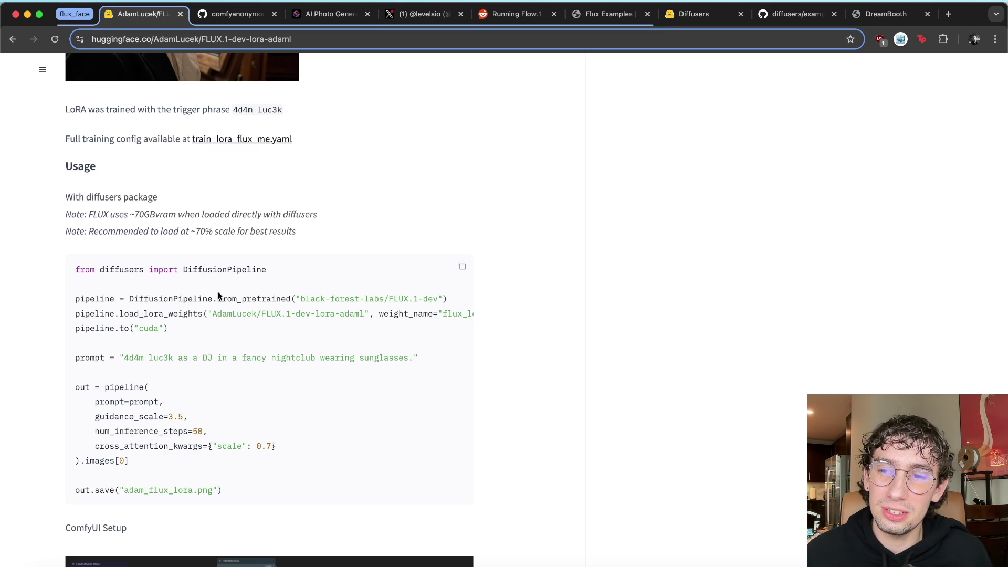
- Point out the ComfyUI Setup heading, then move to the comfyanonymous/ComfyUI GitHub page
scroll(218, 295, down, 6)
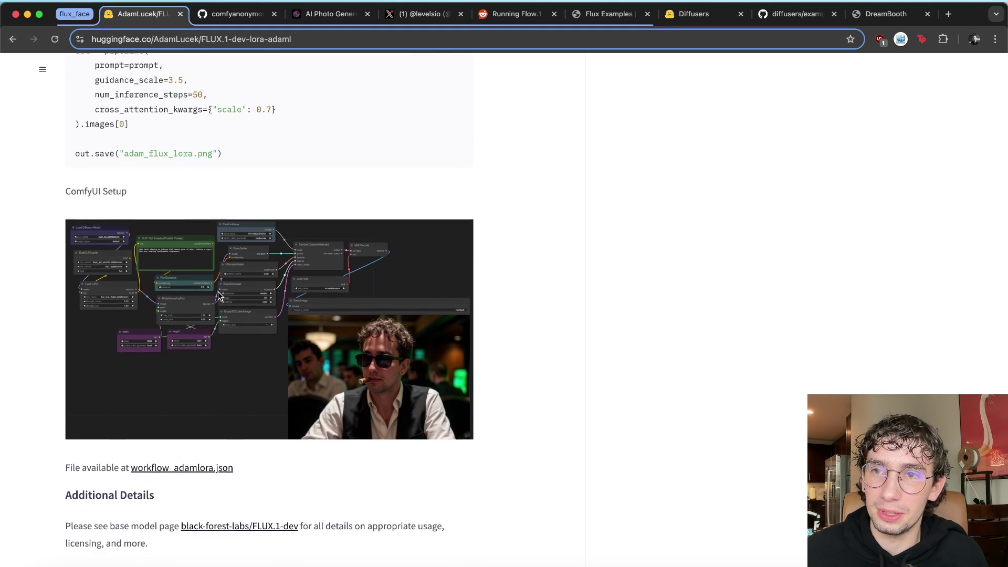
drag(66, 166, 178, 169)
click(201, 171)
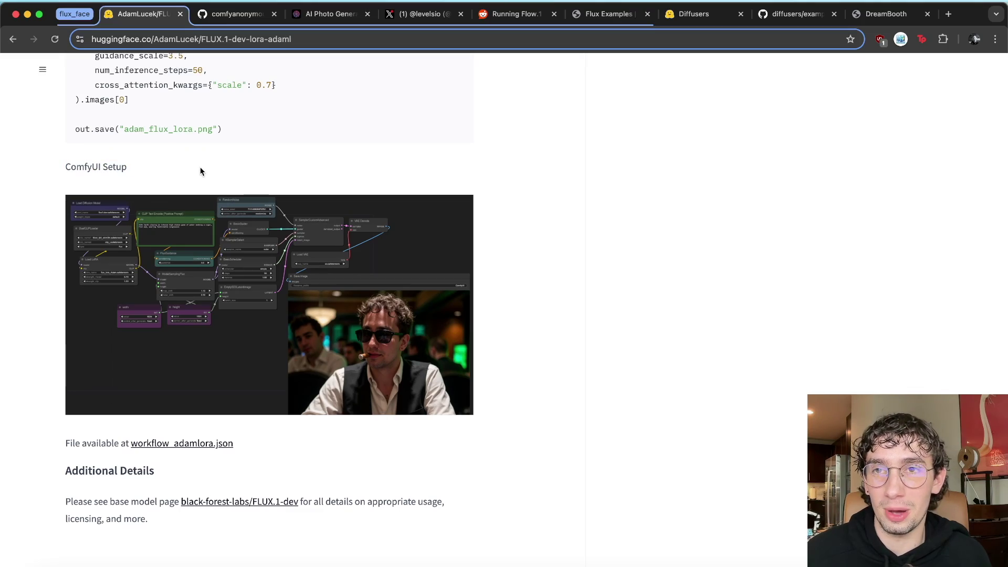
click(241, 16)
scroll(297, 238, up, 3)
scroll(297, 238, up, 15)
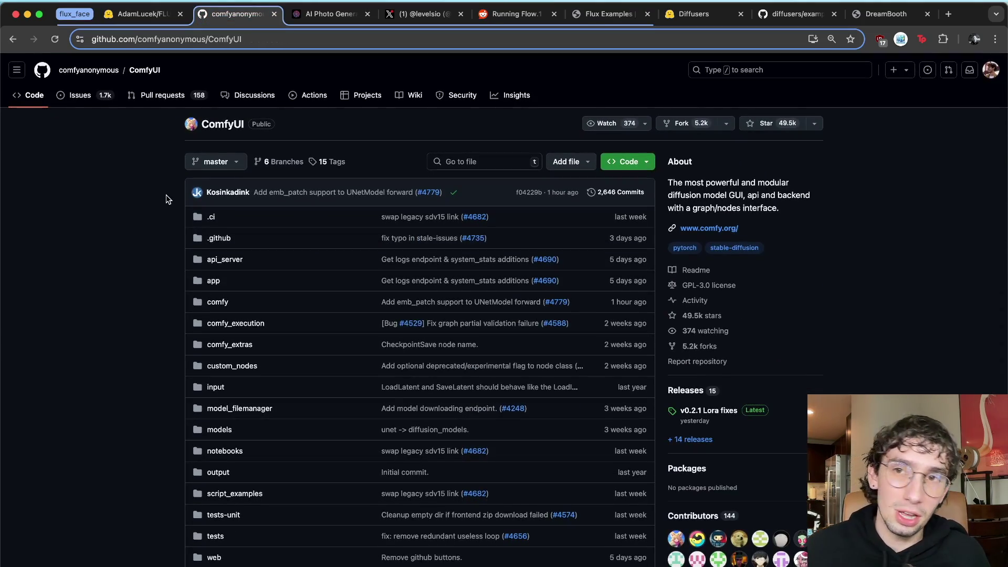
- Read the ComfyUI description paragraph, briefly glancing back at the Hugging Face page
scroll(166, 198, down, 15)
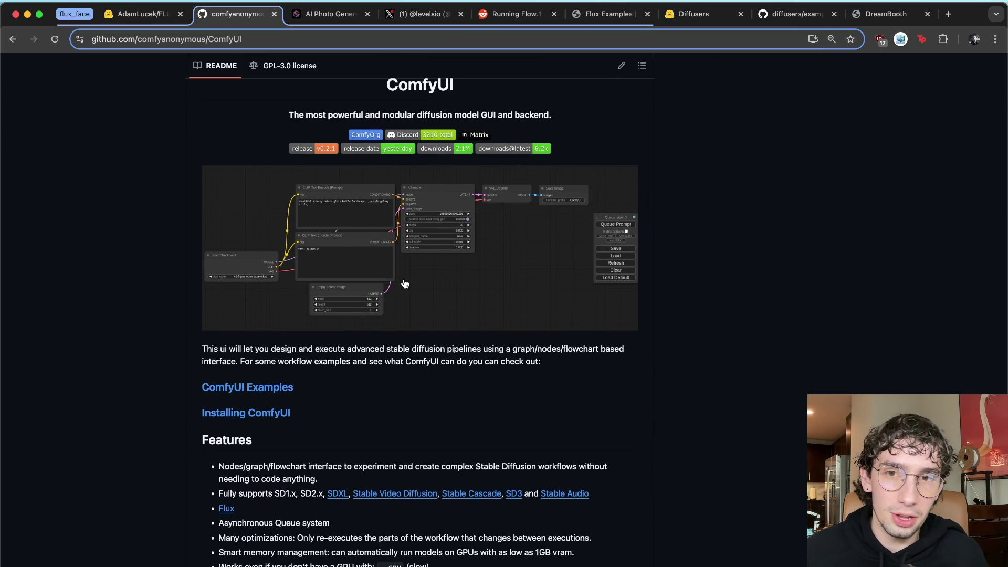
scroll(531, 376, up, 1)
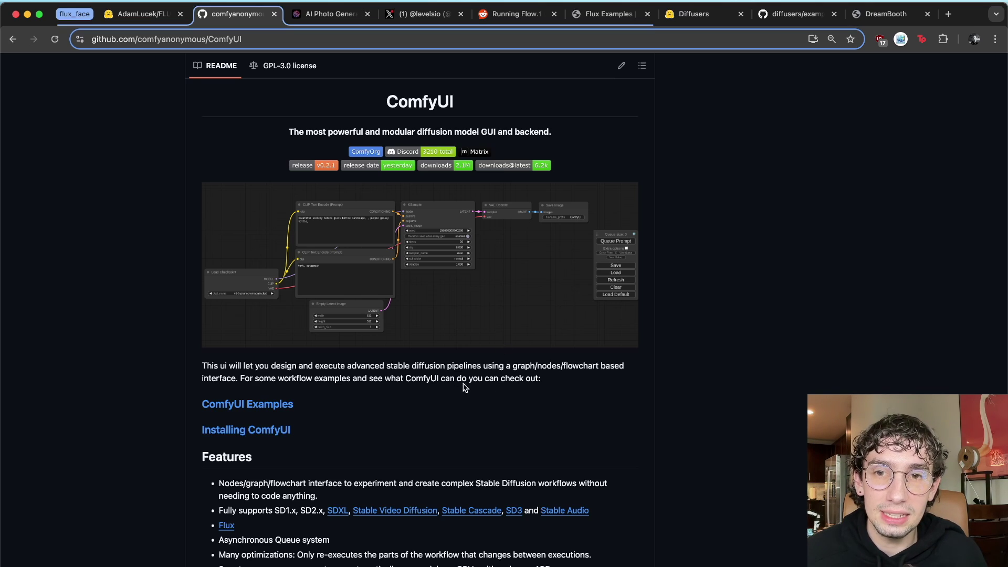
drag(387, 365, 438, 364)
click(444, 365)
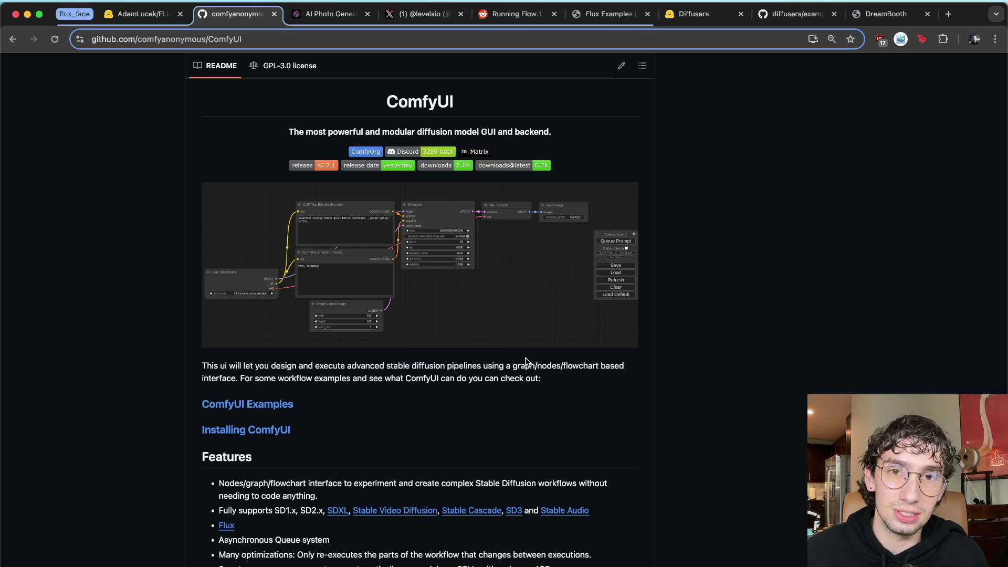
scroll(526, 362, up, 1)
click(149, 16)
click(235, 16)
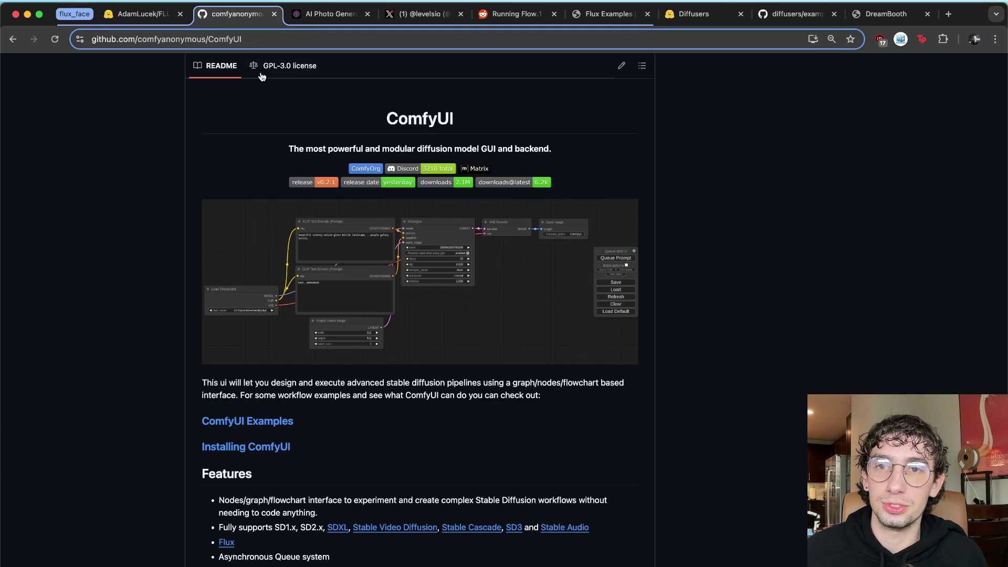
- Show the full repository URL and jump to the Installing ComfyUI section
scroll(462, 375, up, 3)
scroll(461, 376, down, 4)
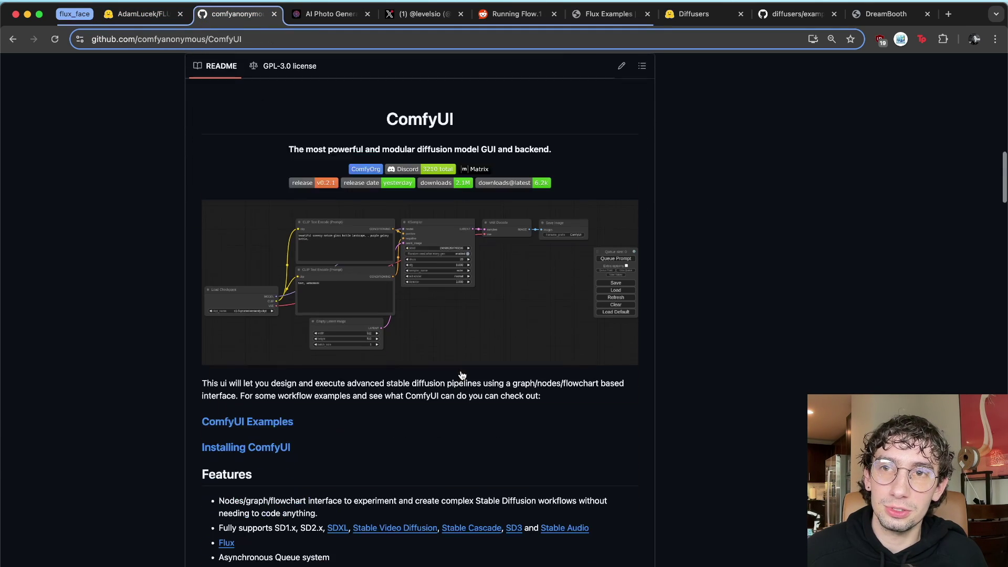
click(260, 40)
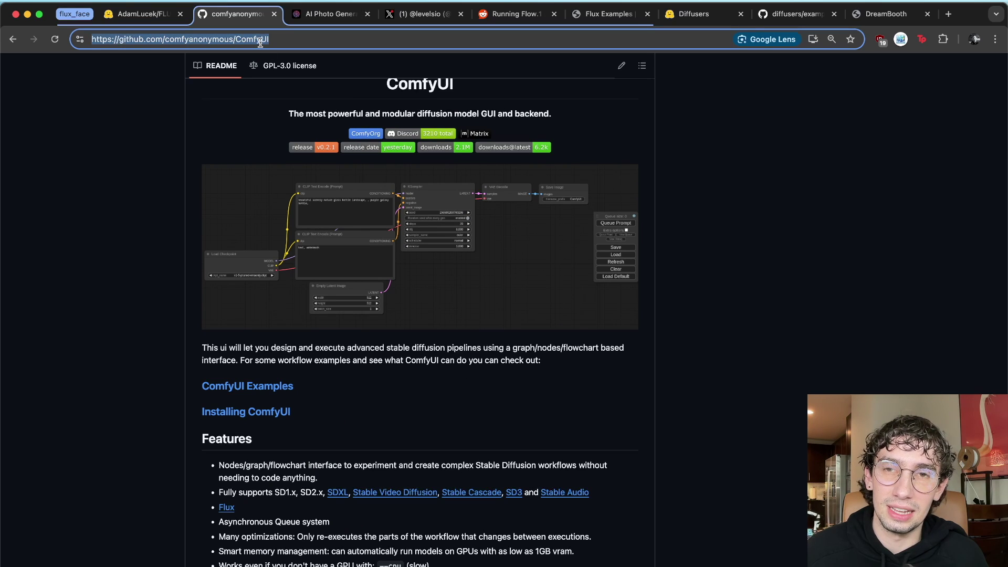
click(692, 338)
scroll(692, 341, down, 2)
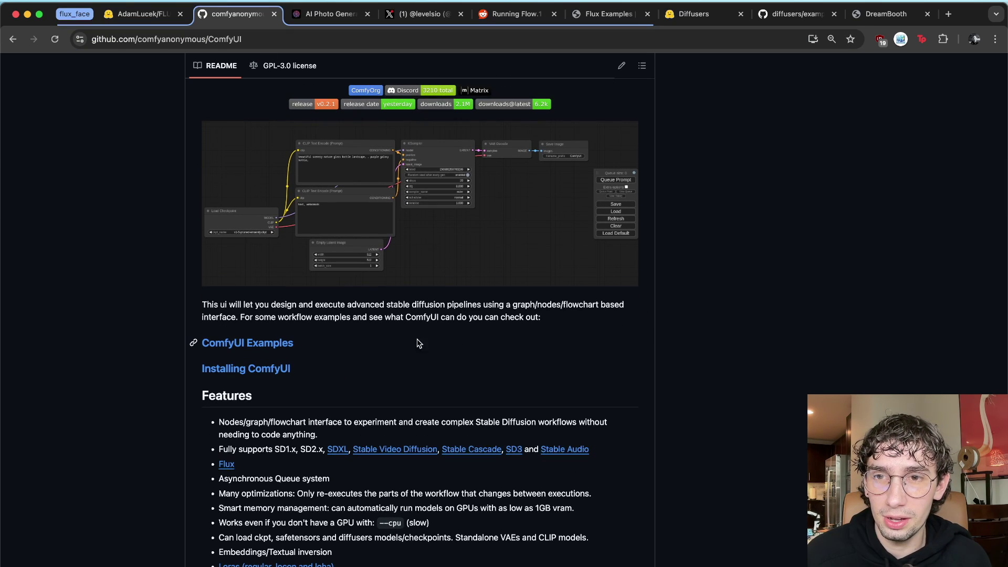
click(257, 372)
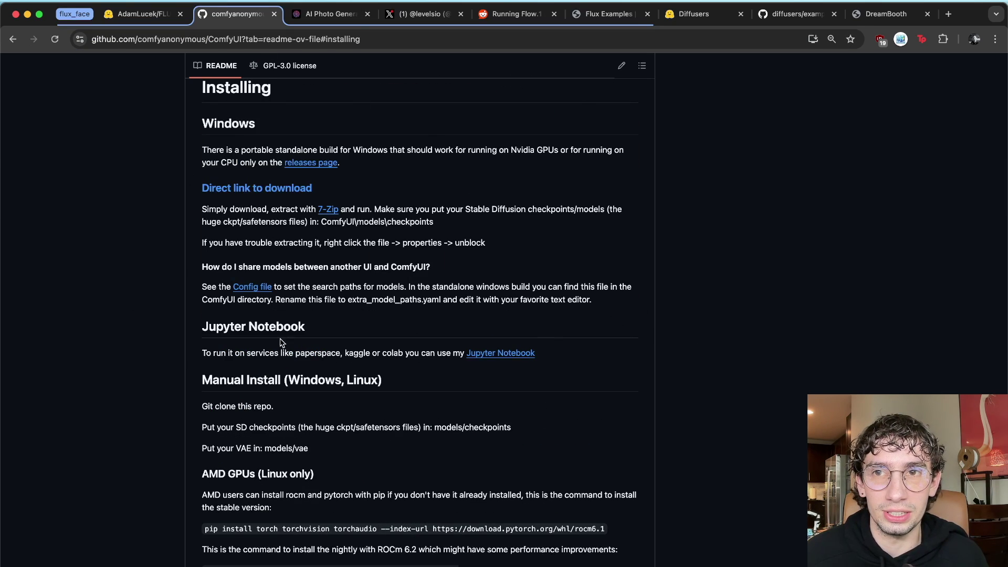
scroll(450, 227, down, 1)
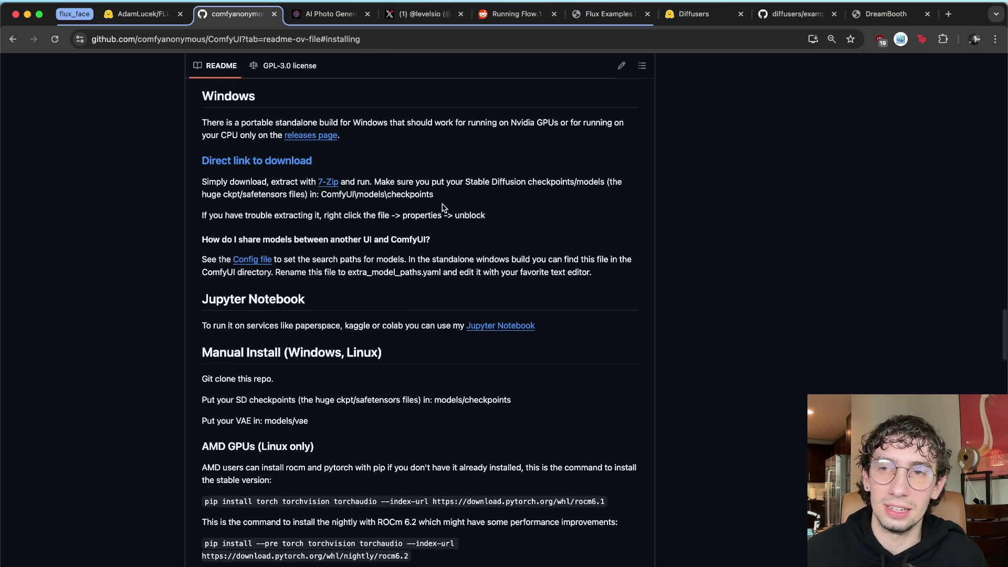
scroll(435, 210, up, 3)
scroll(446, 158, up, 15)
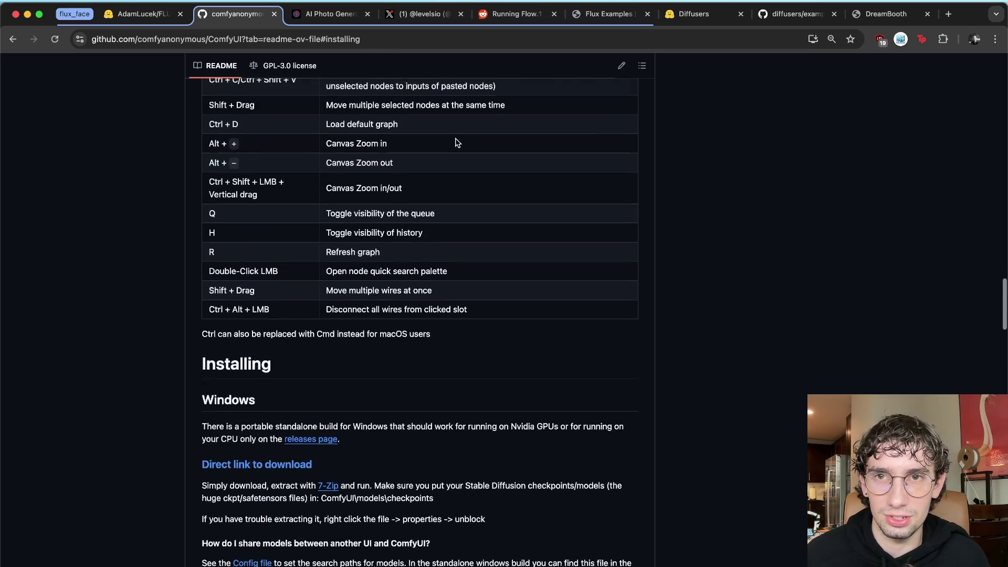
scroll(456, 142, up, 2)
scroll(525, 158, down, 5)
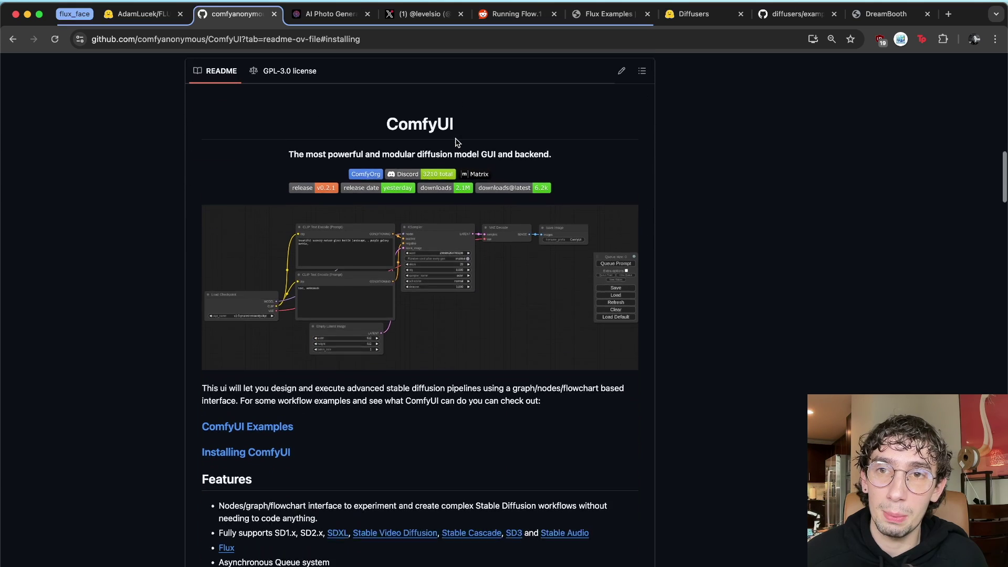
scroll(701, 201, down, 1)
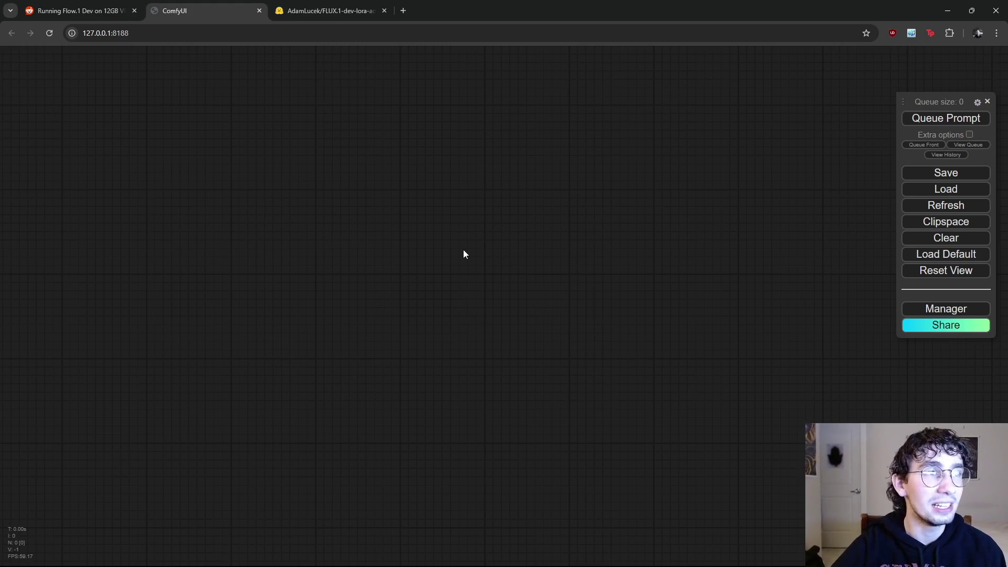
- Show the empty ComfyUI canvas, then move to the Reddit Flux.1 Dev install guide
drag(610, 257, 613, 240)
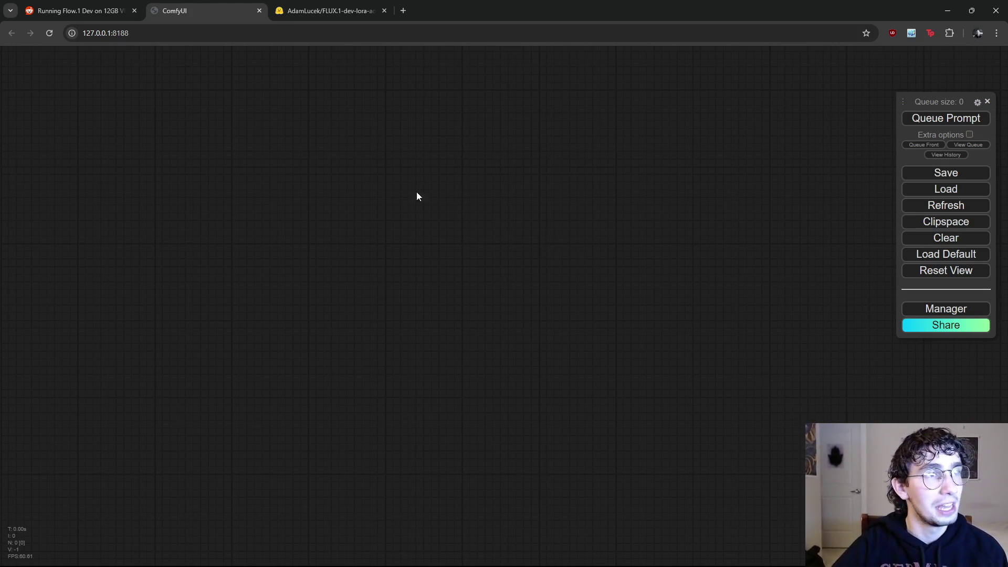
click(95, 11)
- Select and read through the install steps in the Reddit Flux.1 Dev post
click(134, 33)
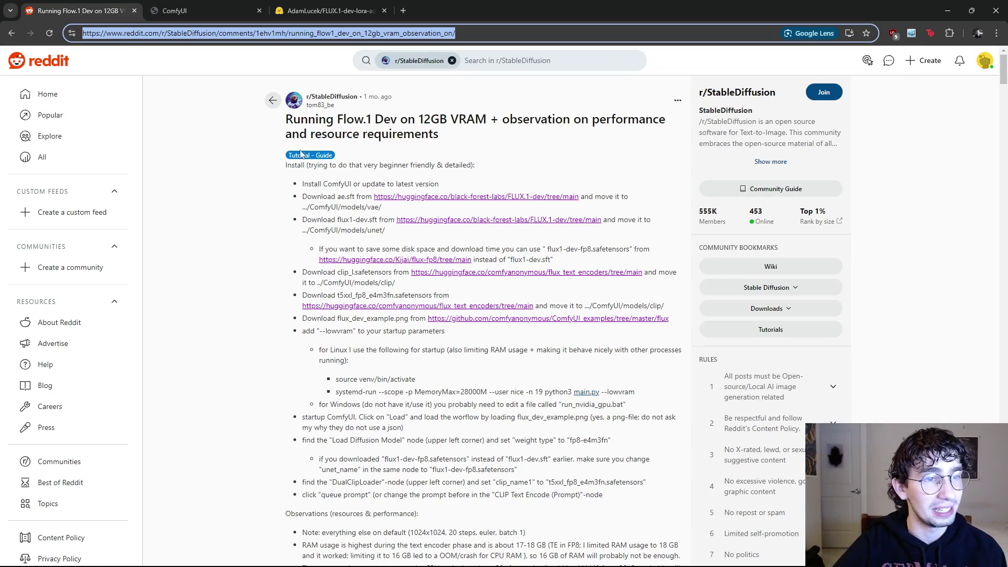
click(325, 191)
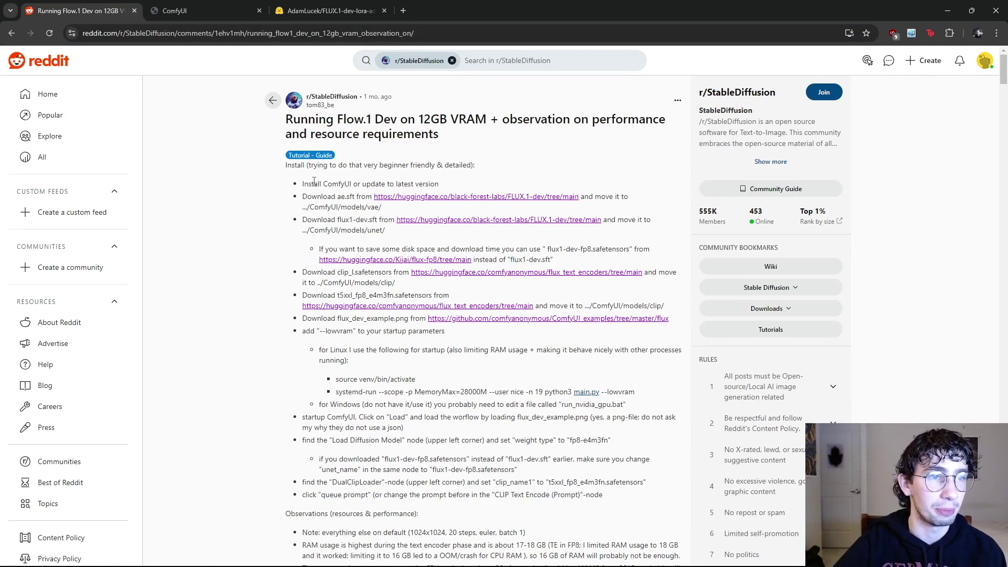
double_click(170, 34)
click(332, 191)
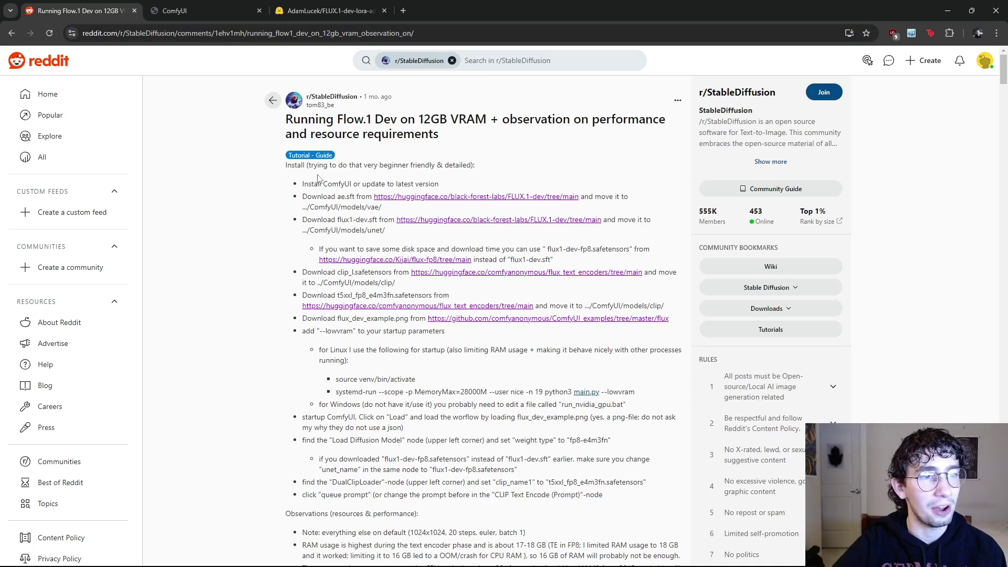
scroll(266, 184, down, 1)
scroll(336, 192, up, 1)
drag(301, 182, 483, 364)
click(450, 331)
drag(349, 362, 302, 182)
click(357, 195)
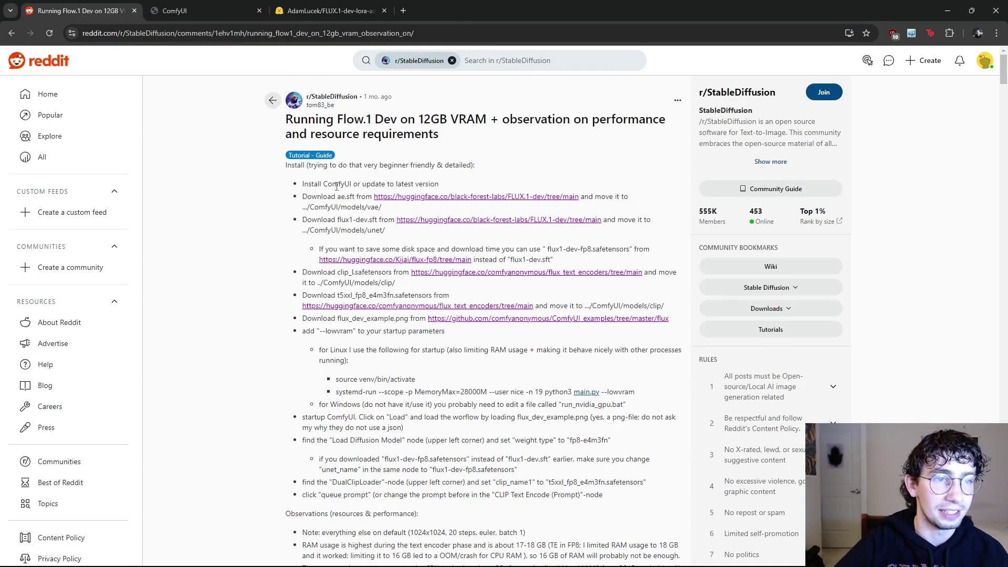
- Highlight '12GB VRAM +' in the title and the install steps, then return to the LoRA page
scroll(357, 194, down, 1)
scroll(363, 198, down, 1)
scroll(373, 206, up, 2)
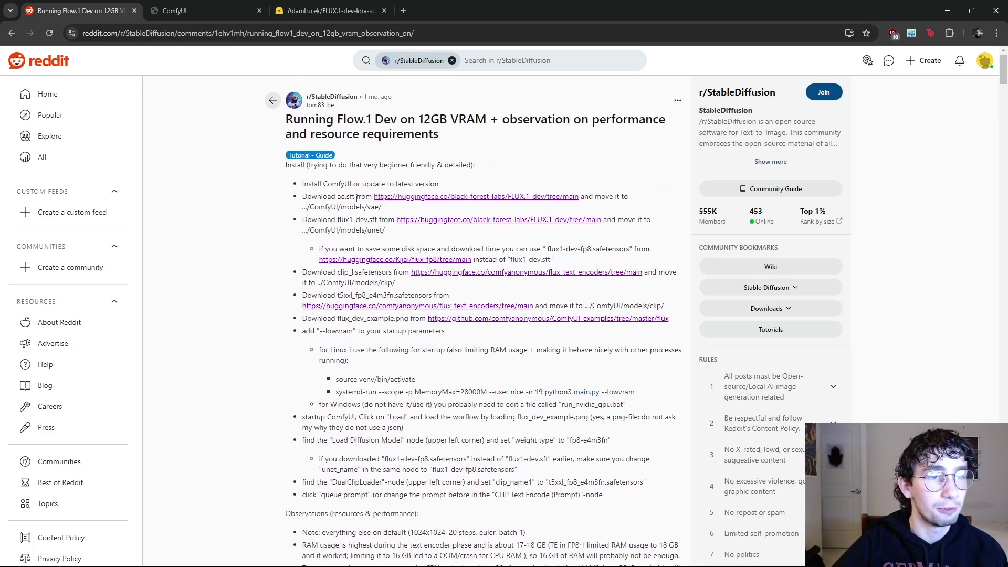
drag(423, 119, 503, 120)
click(485, 168)
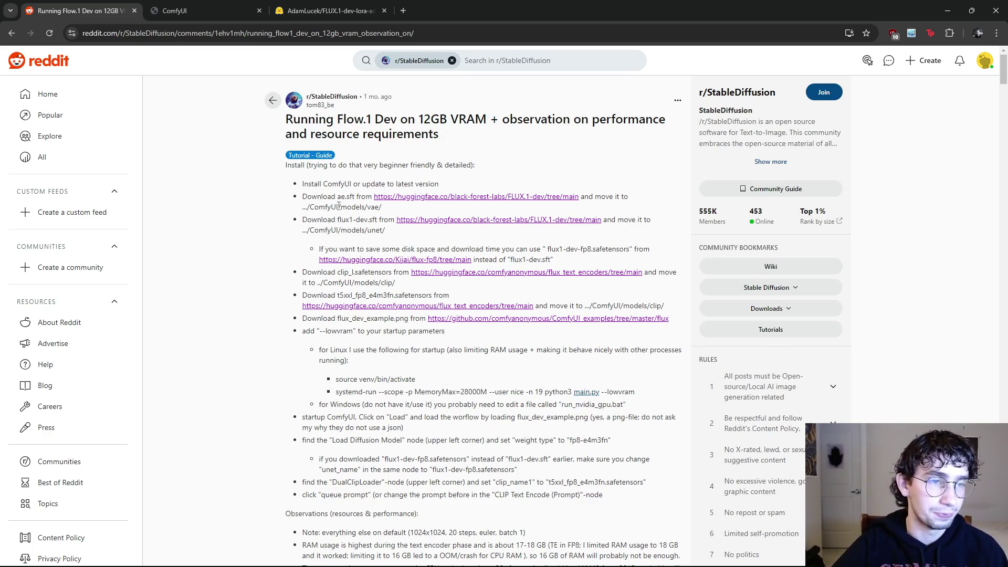
drag(303, 183, 487, 382)
click(487, 382)
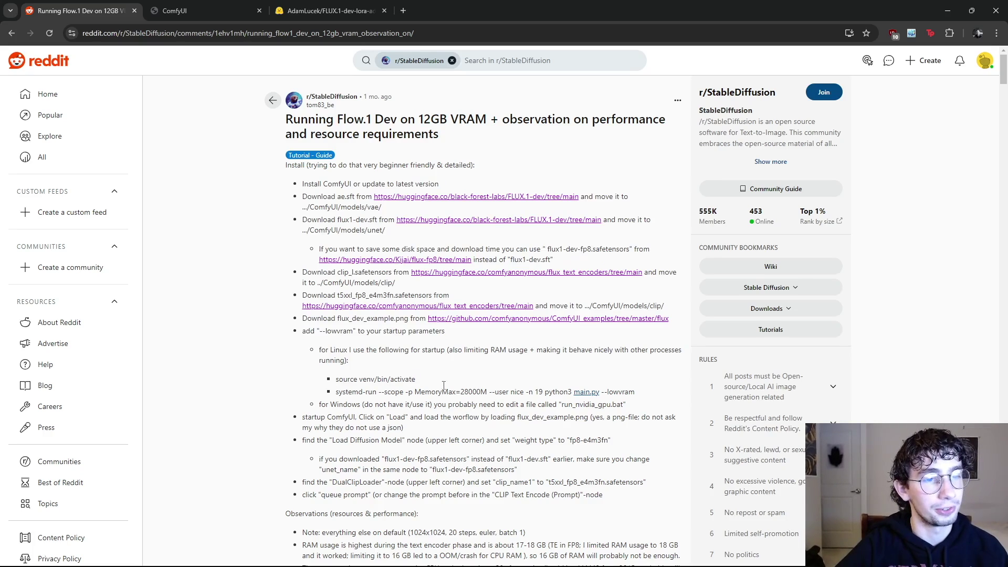
scroll(367, 294, down, 1)
scroll(347, 273, up, 1)
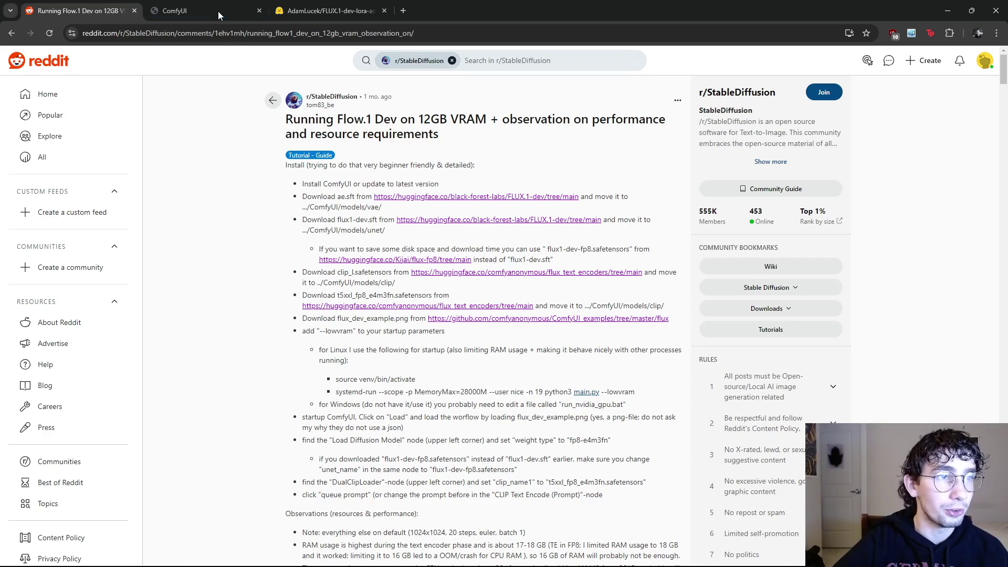
click(330, 11)
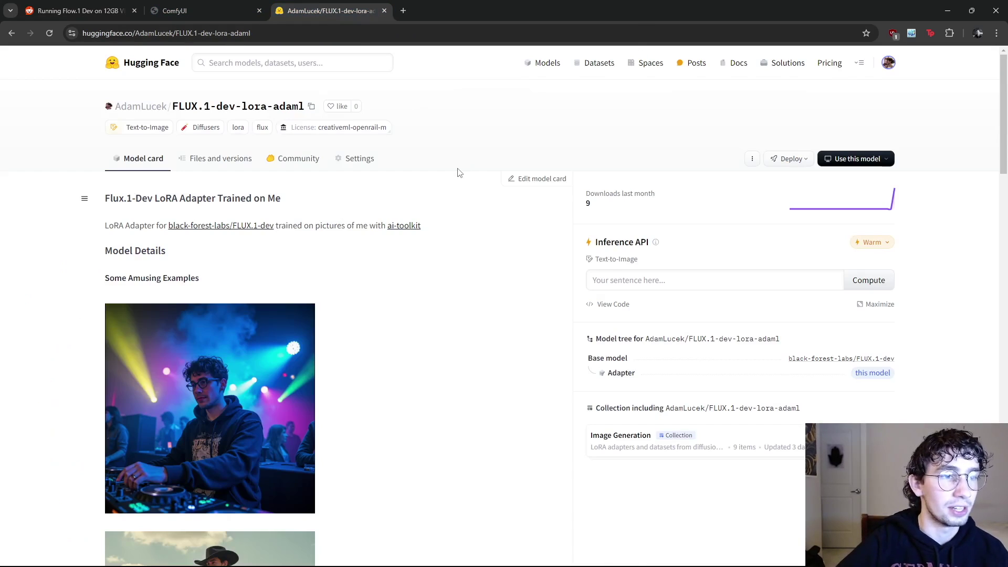
- Download workflow_adamlora.json (21.8 KB) from the repository files, then return to ComfyUI
click(223, 159)
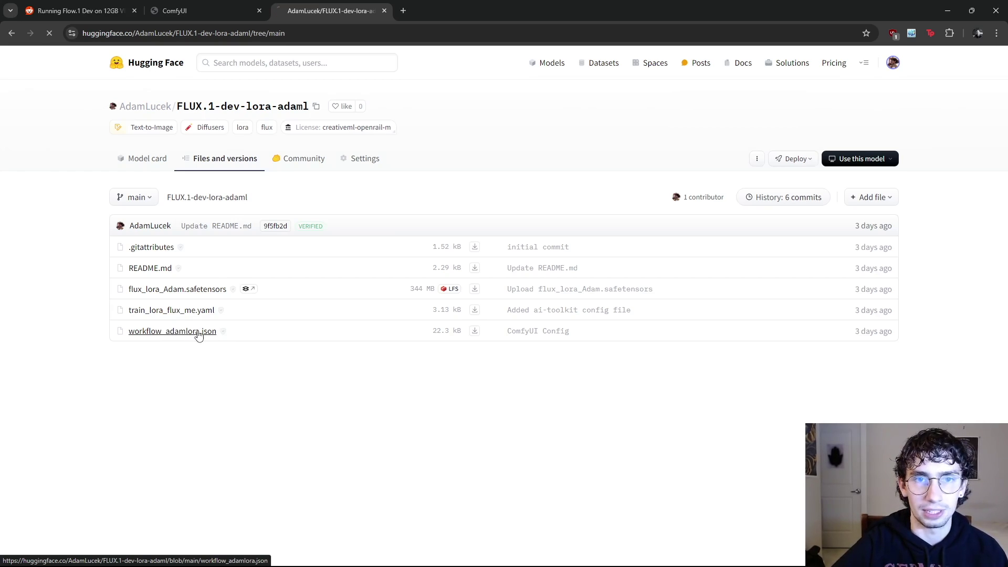
key(alt+Left)
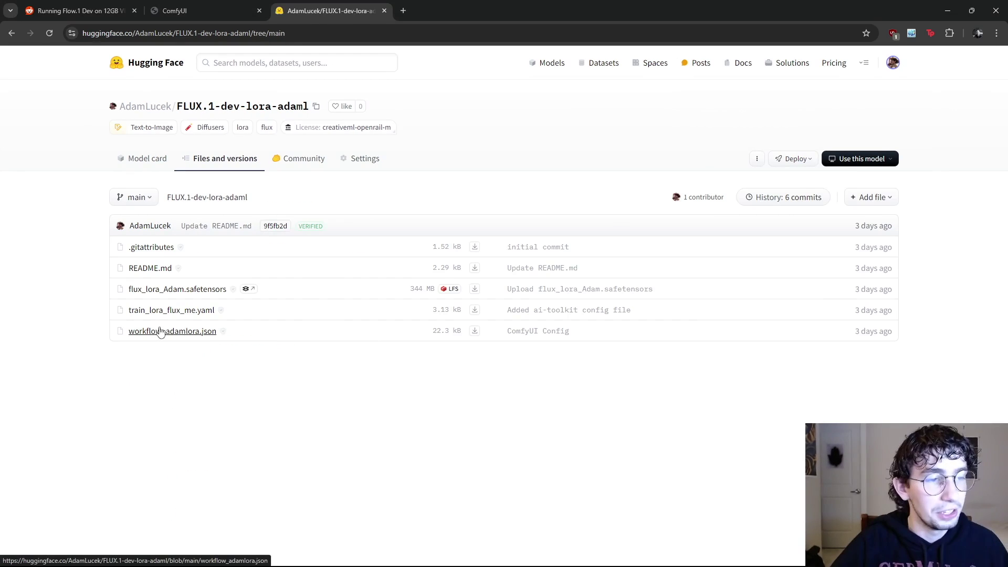
click(475, 333)
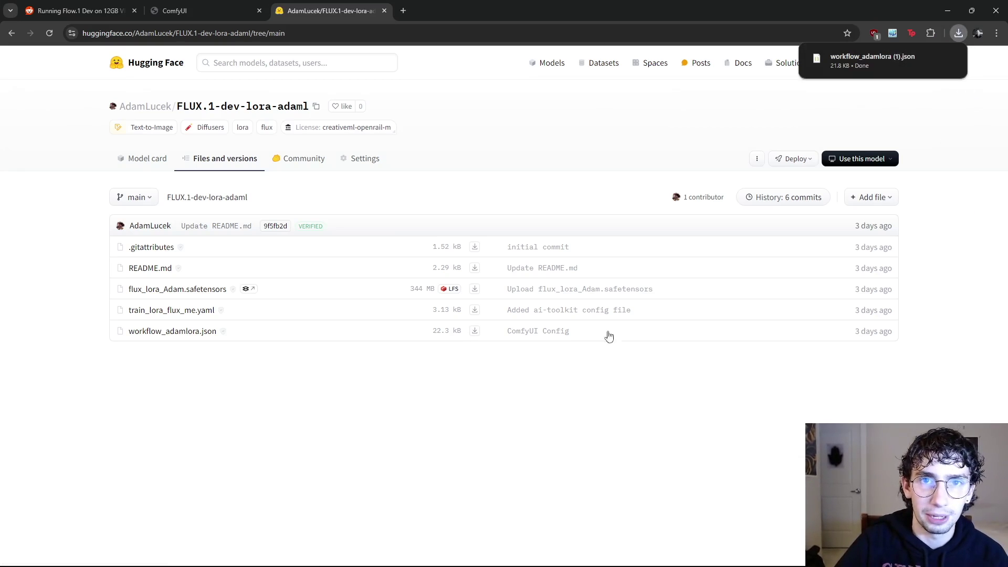
click(212, 7)
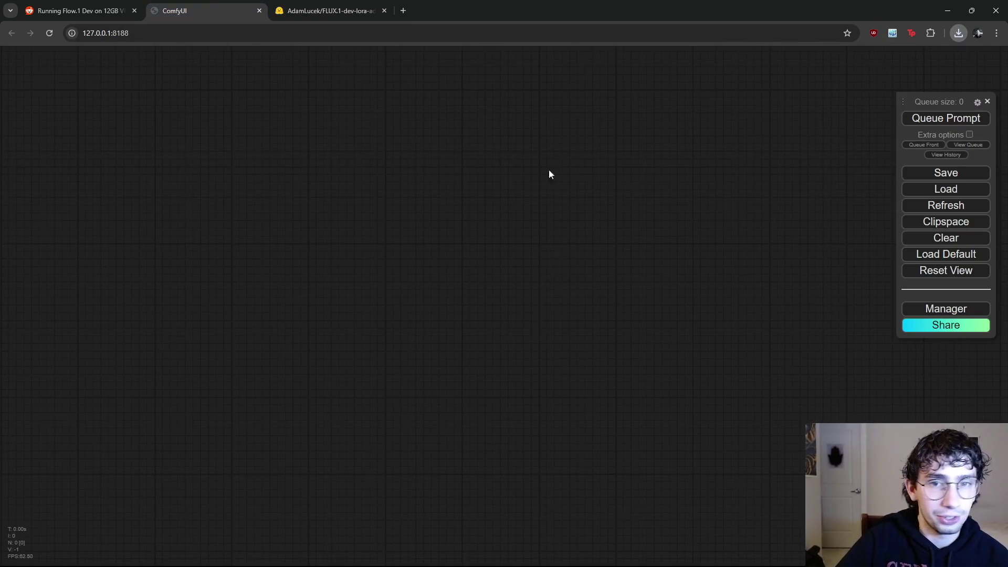
- Load the downloaded LoRA workflow JSON onto the canvas and bring the graph into view
click(940, 190)
click(193, 97)
double_click(182, 93)
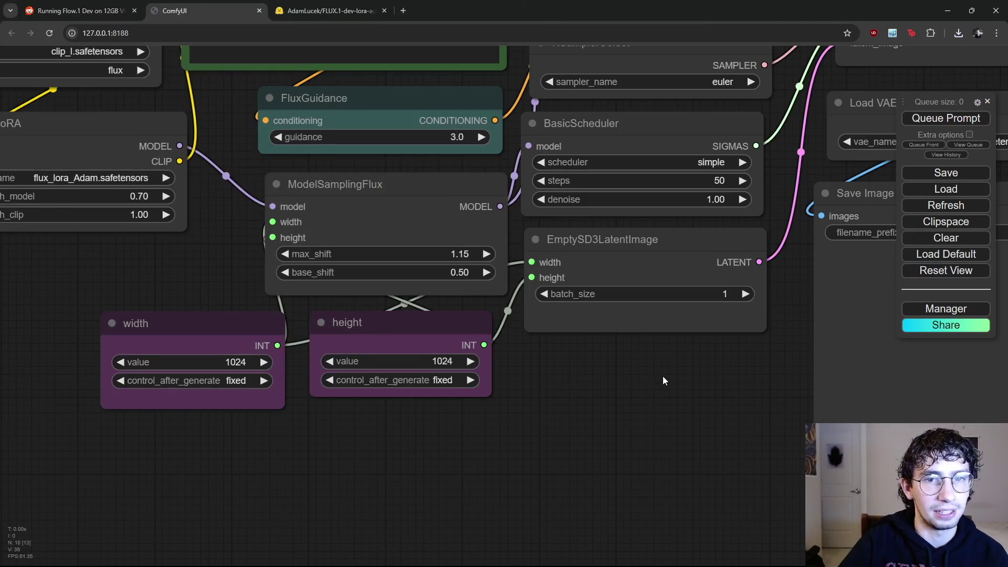
scroll(662, 374, down, 7)
drag(619, 396, 501, 399)
scroll(485, 371, down, 1)
scroll(482, 353, down, 1)
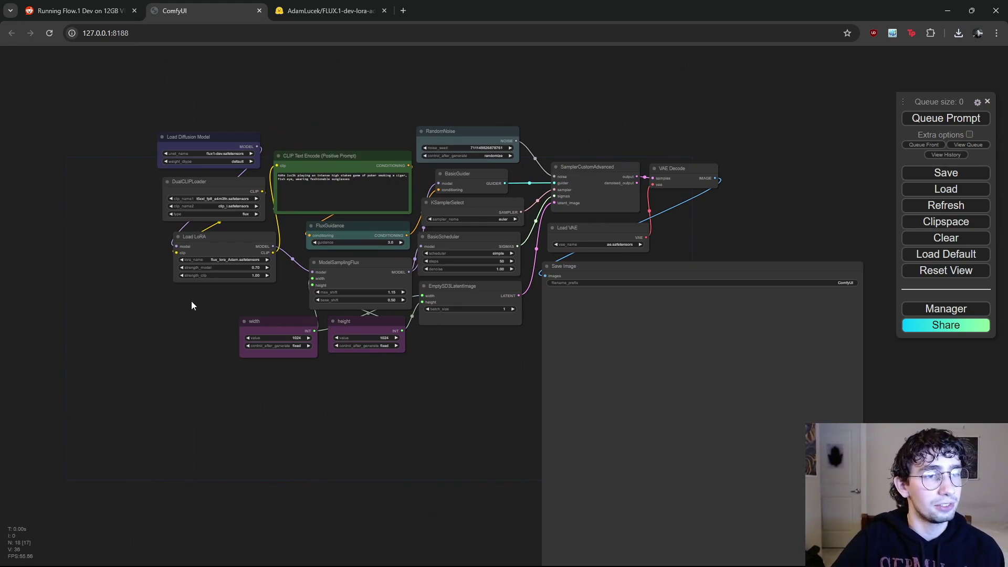
drag(174, 297, 302, 338)
scroll(295, 319, up, 6)
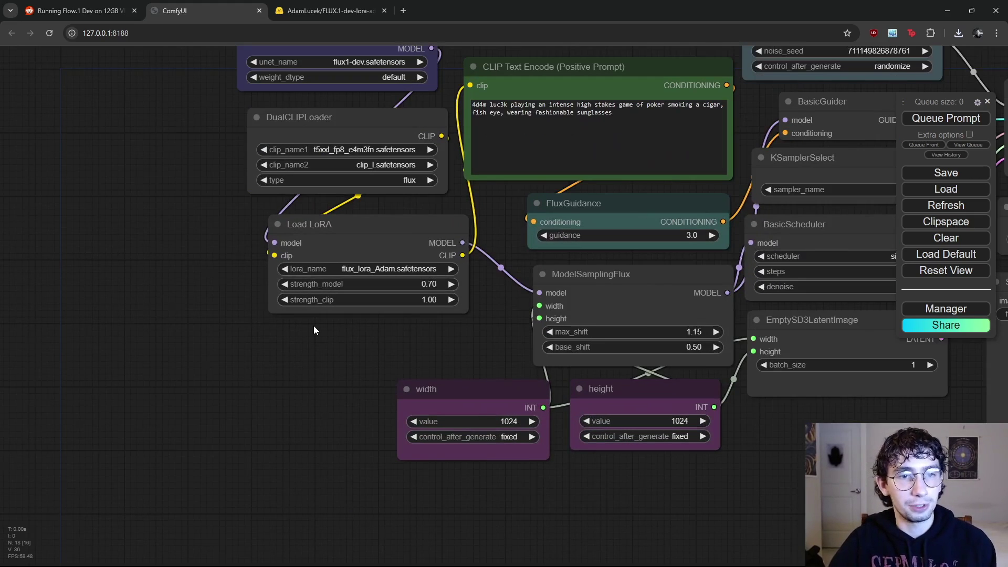
scroll(315, 330, up, 1)
scroll(309, 337, down, 7)
scroll(280, 403, up, 5)
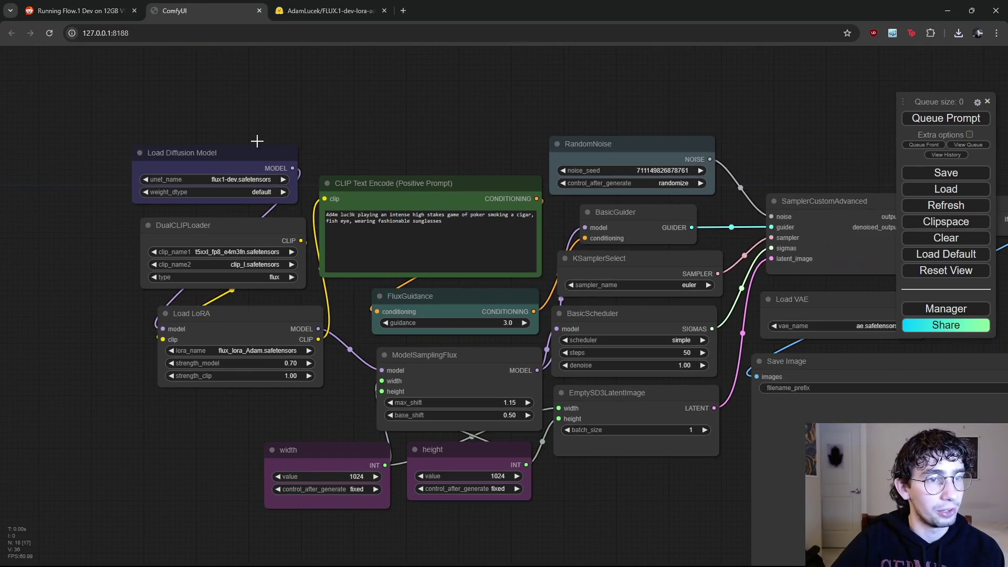
- Move the DualCLIPLoader and Load LoRA nodes left, then return to the Hugging Face file list
drag(248, 223, 209, 231)
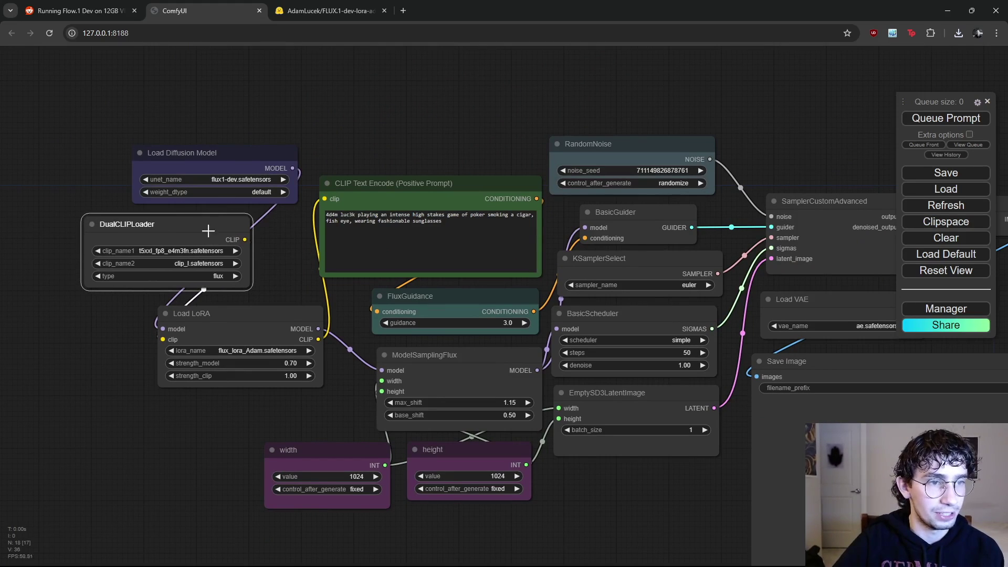
drag(238, 316, 121, 354)
drag(203, 329, 414, 251)
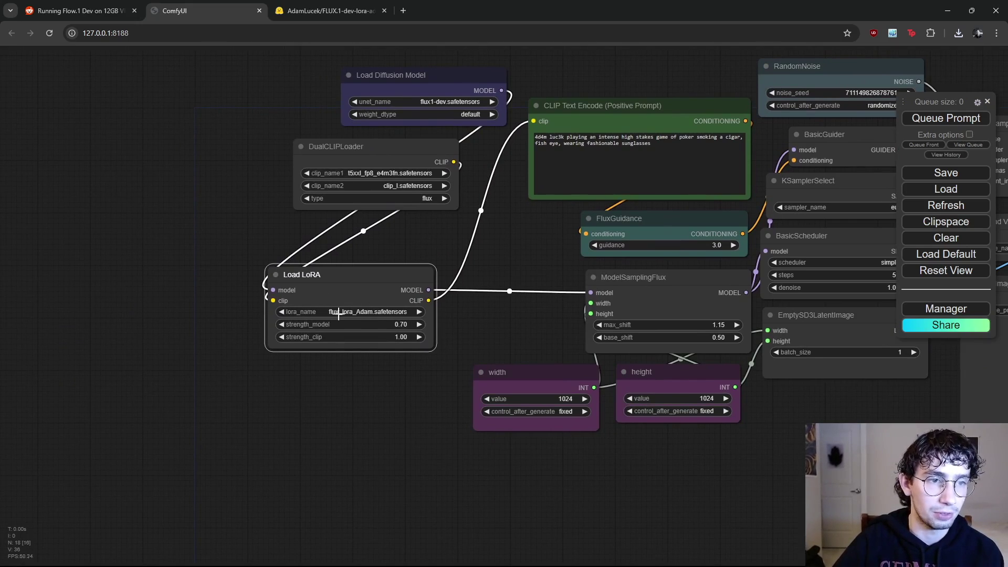
click(330, 11)
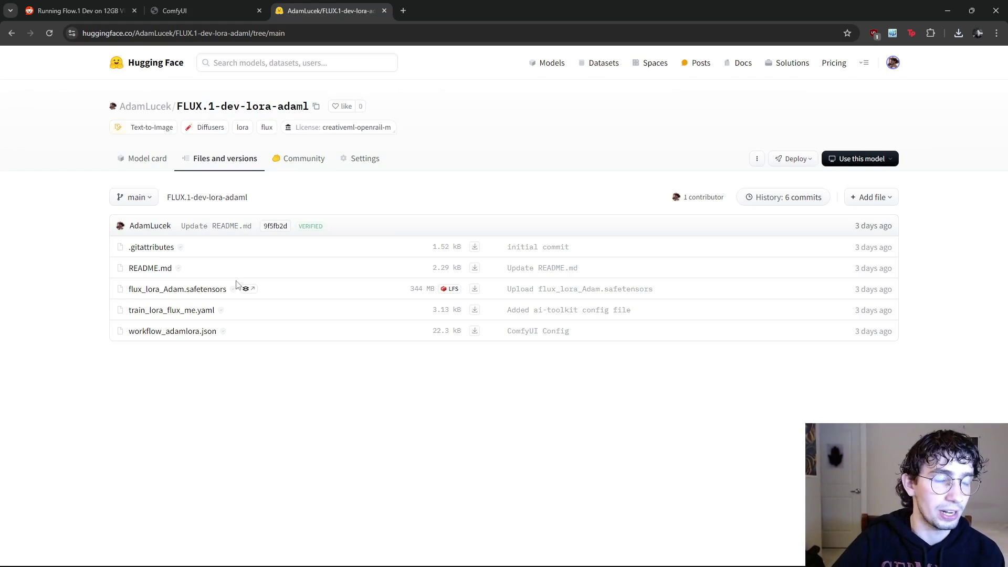
- Return to the ComfyUI workflow after checking the flux_lora_Adam.safetensors file
click(226, 13)
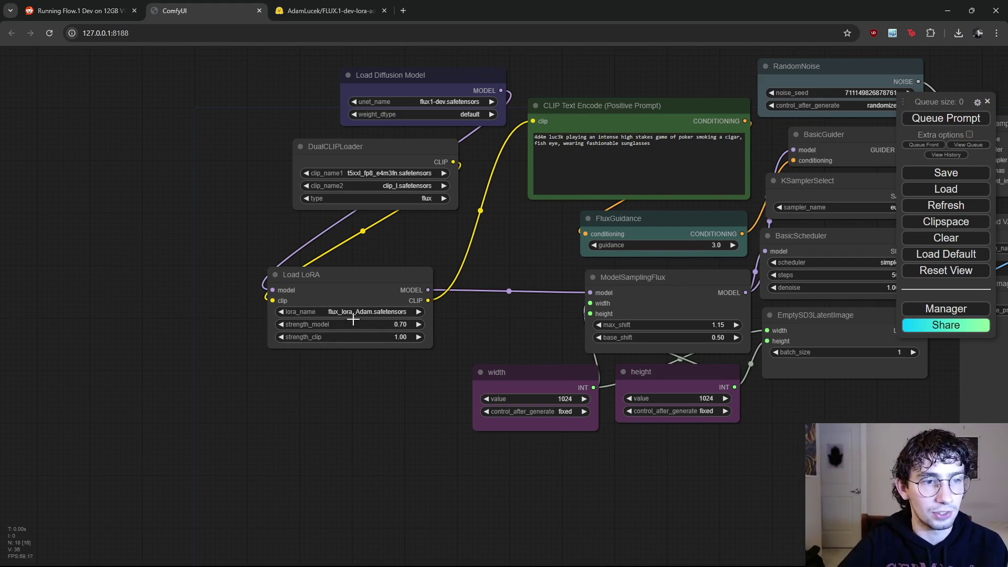
- Replace the positive prompt with the pasted fancy-chef-in-a-restaurant prompt
drag(516, 269, 459, 291)
mouse_move(611, 245)
mouse_down()
mouse_move(625, 243)
mouse_move(604, 245)
mouse_up()
drag(677, 231, 691, 266)
drag(620, 210, 465, 177)
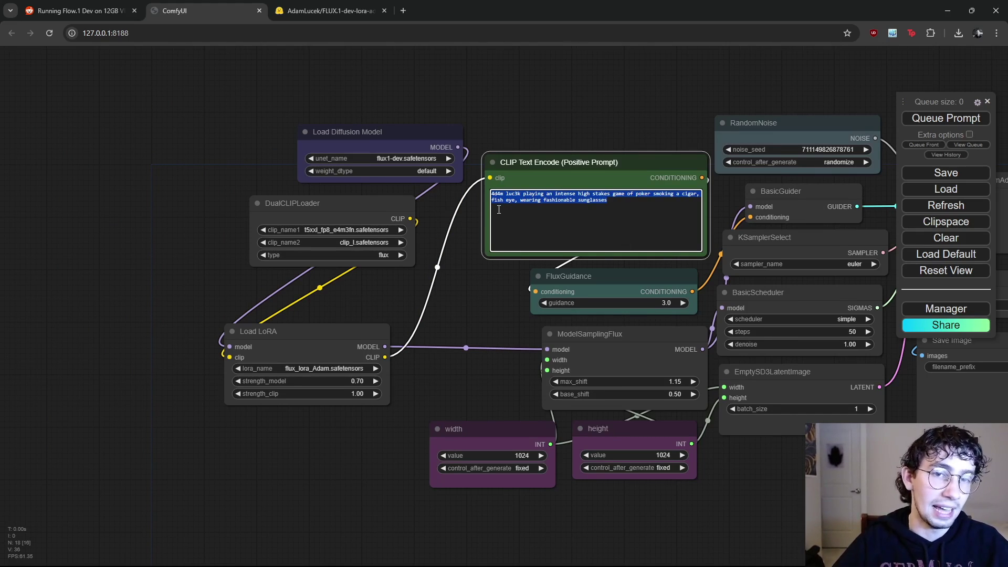
drag(483, 307, 363, 302)
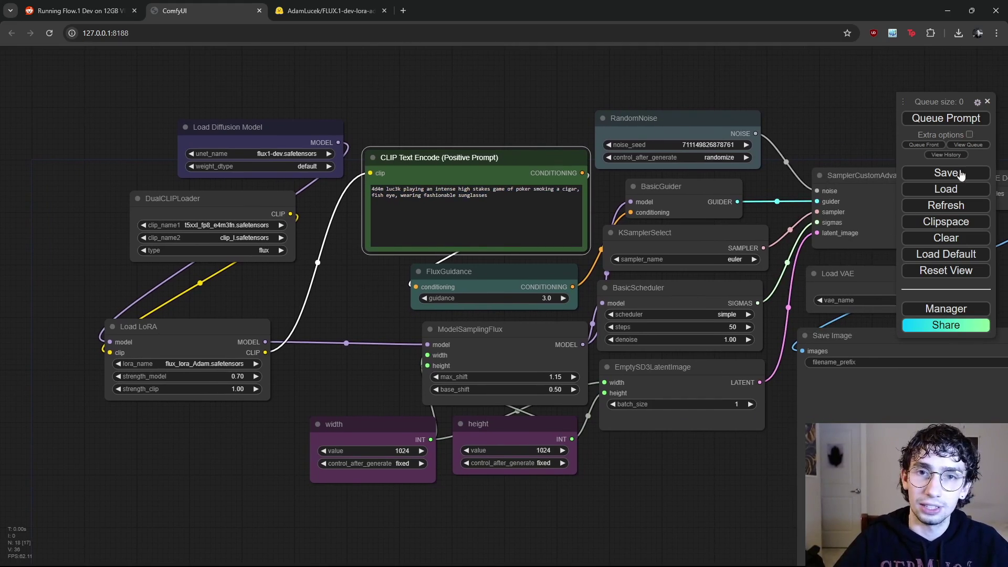
click(504, 206)
key(ctrl+a)
text(4d4m luc3k as a fancy chef in a fancy restaurant, angled action shot, holding a pan that with flames in it)
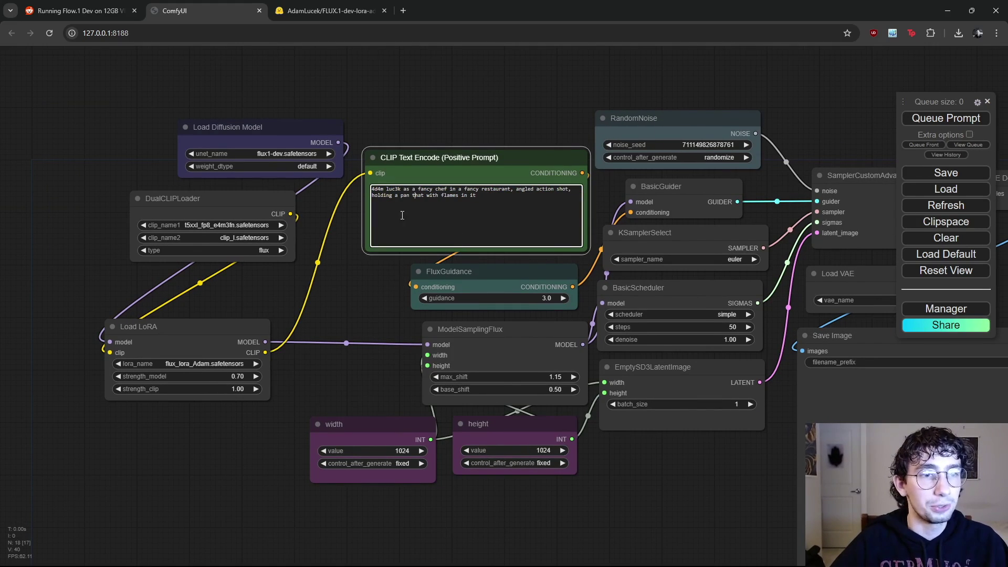
- Change 'with' to 'has' so the prompt reads 'holding a pan that has flames in it'
scroll(379, 258, up, 8)
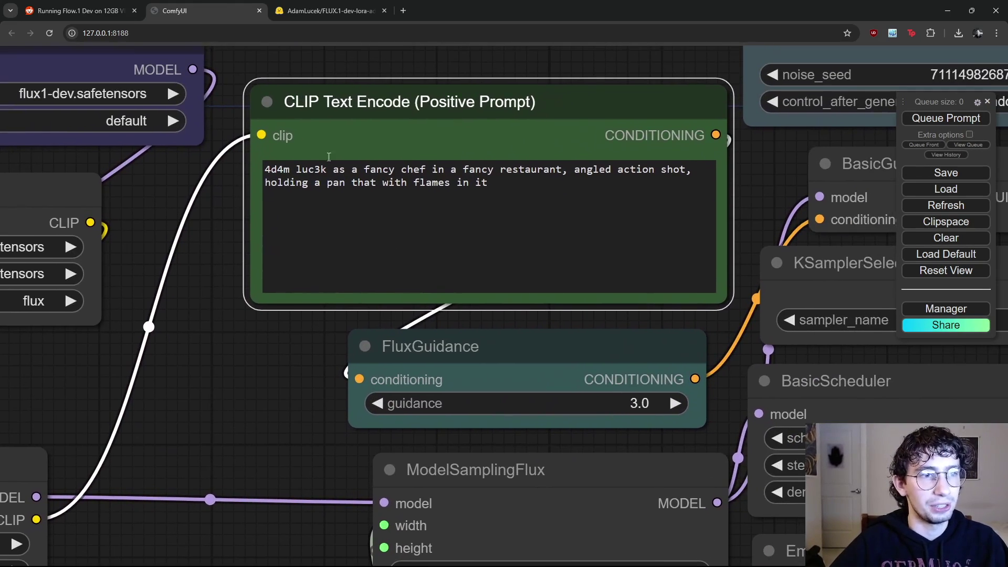
drag(261, 174, 327, 171)
click(374, 182)
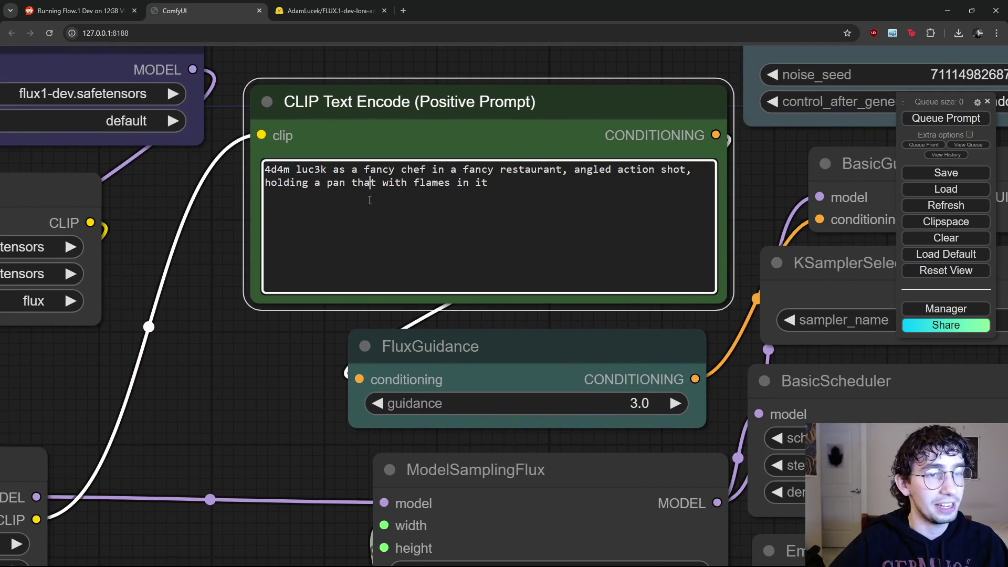
drag(358, 170, 538, 190)
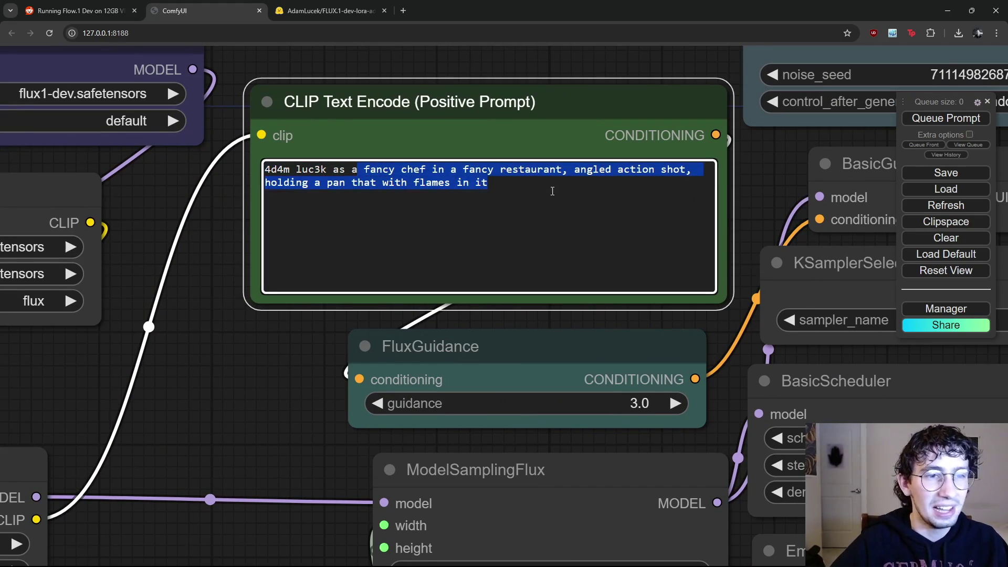
click(524, 187)
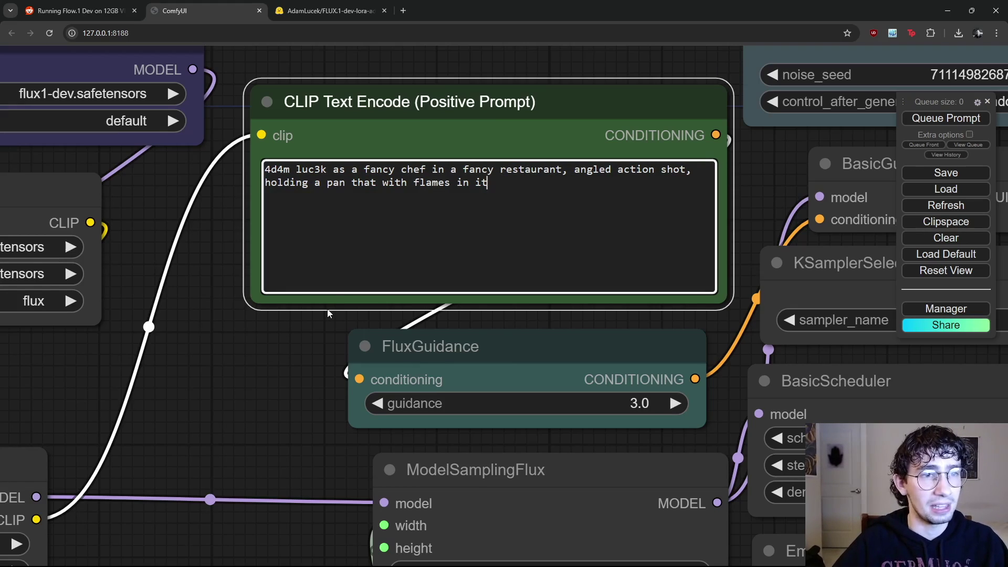
double_click(366, 184)
double_click(389, 184)
text(has)
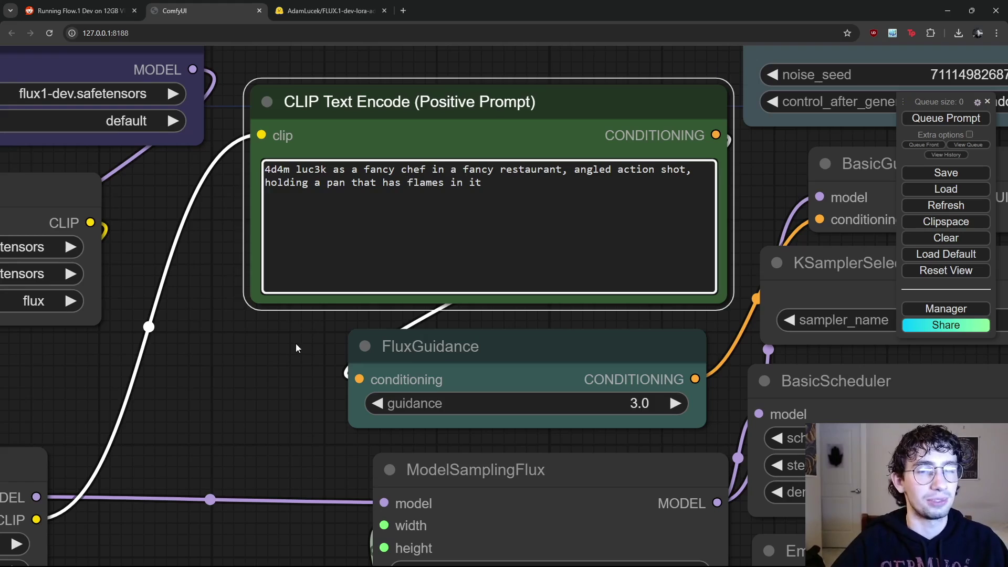
scroll(296, 348, down, 10)
drag(282, 394, 276, 282)
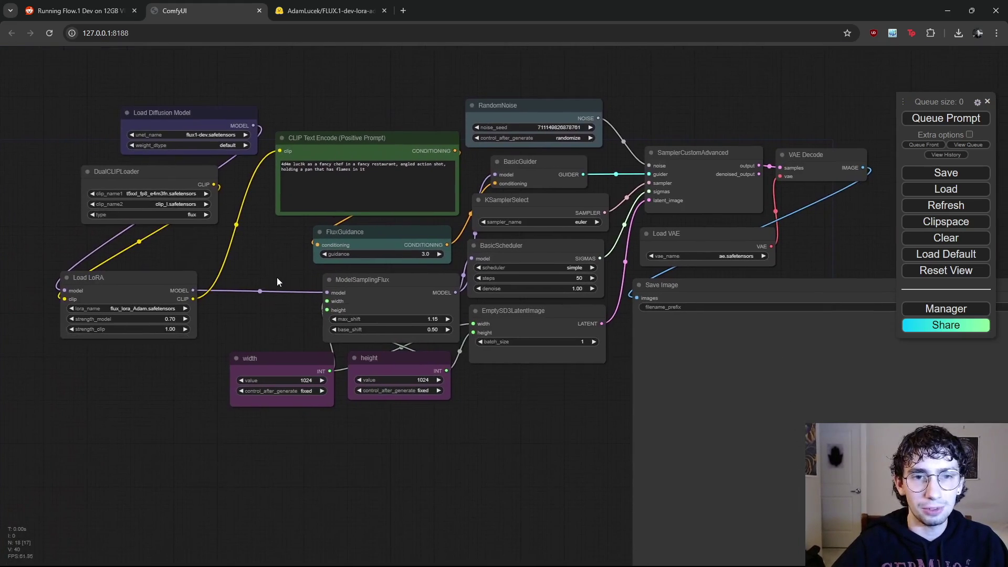
scroll(277, 282, down, 3)
drag(410, 479, 407, 370)
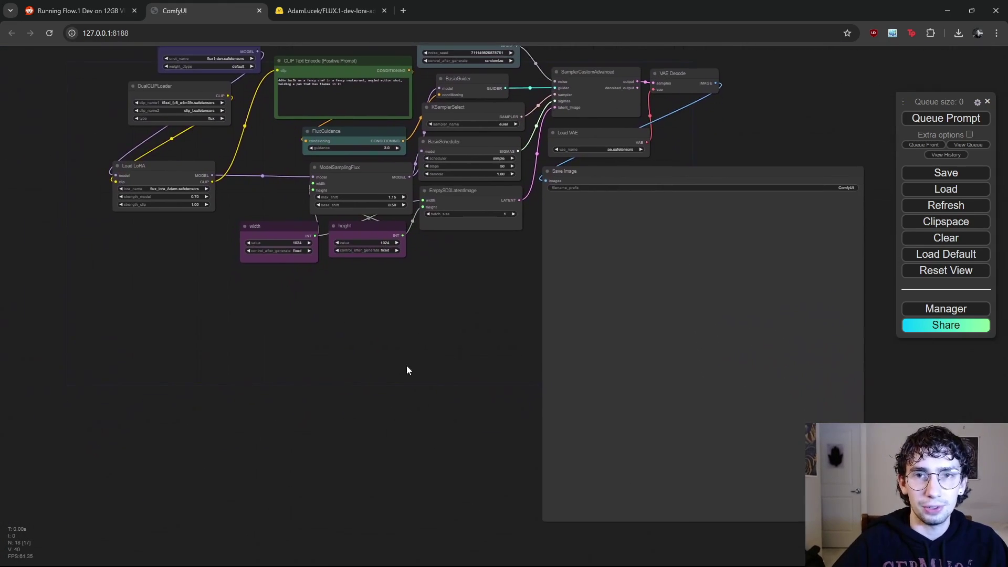
scroll(407, 370, down, 2)
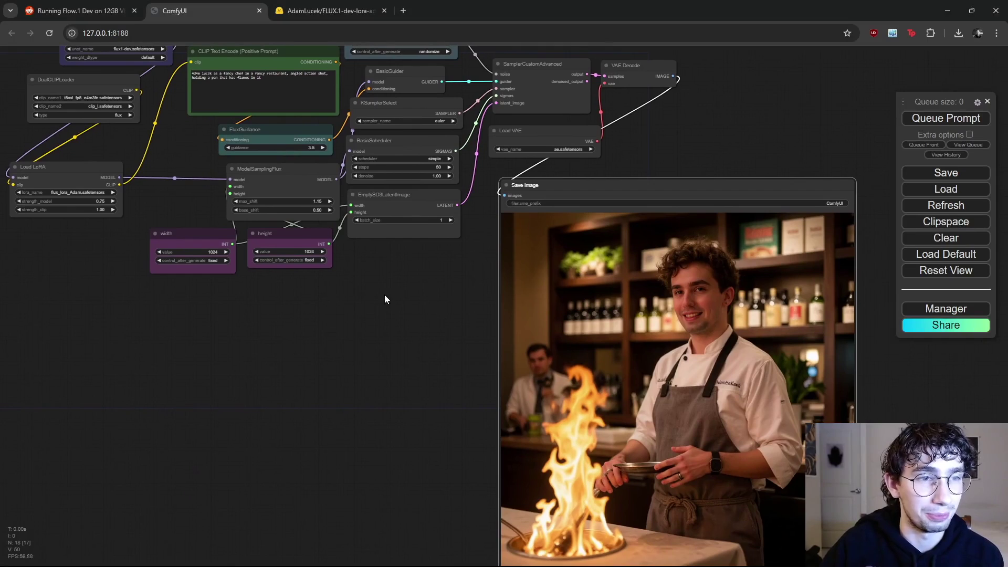
- Centre the Save Image node and pan across the generated restaurant-chef image
scroll(399, 309, down, 3)
scroll(285, 251, up, 3)
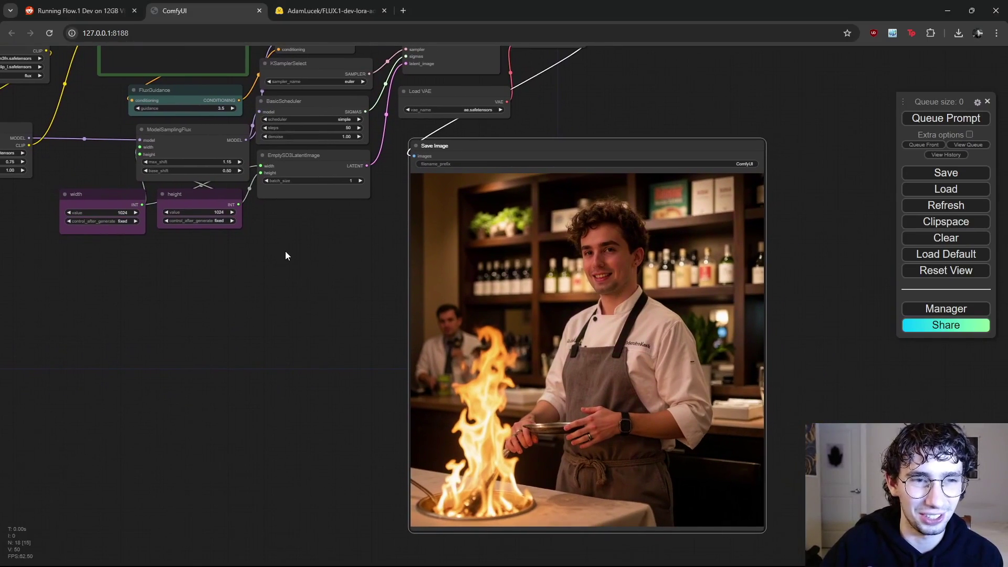
drag(340, 279, 329, 278)
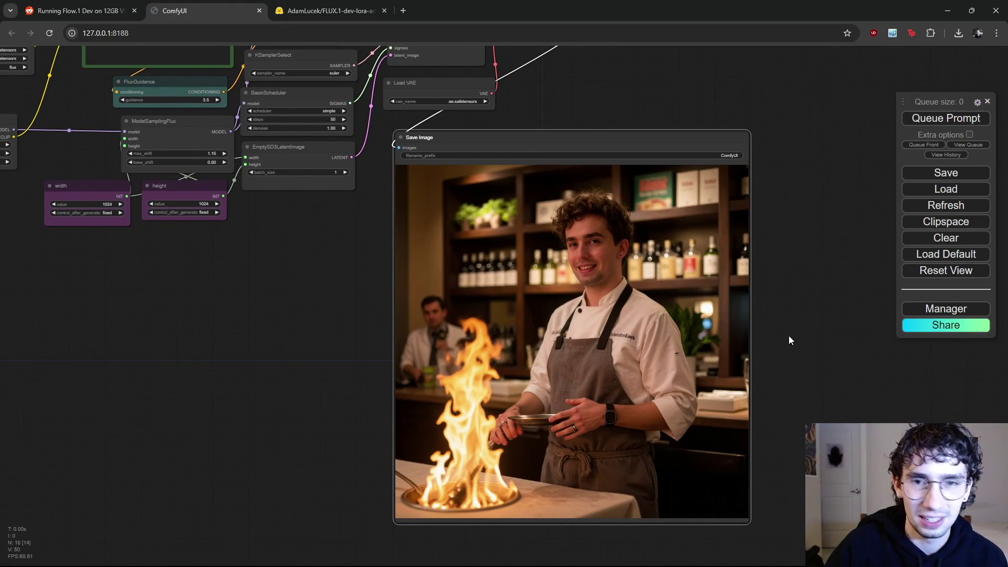
drag(549, 102, 751, 189)
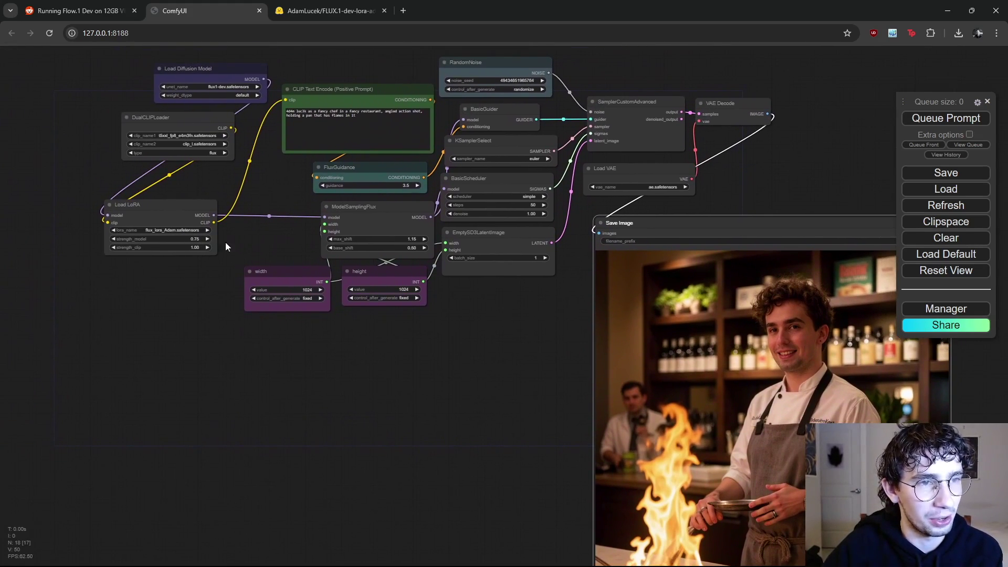
drag(557, 363, 304, 233)
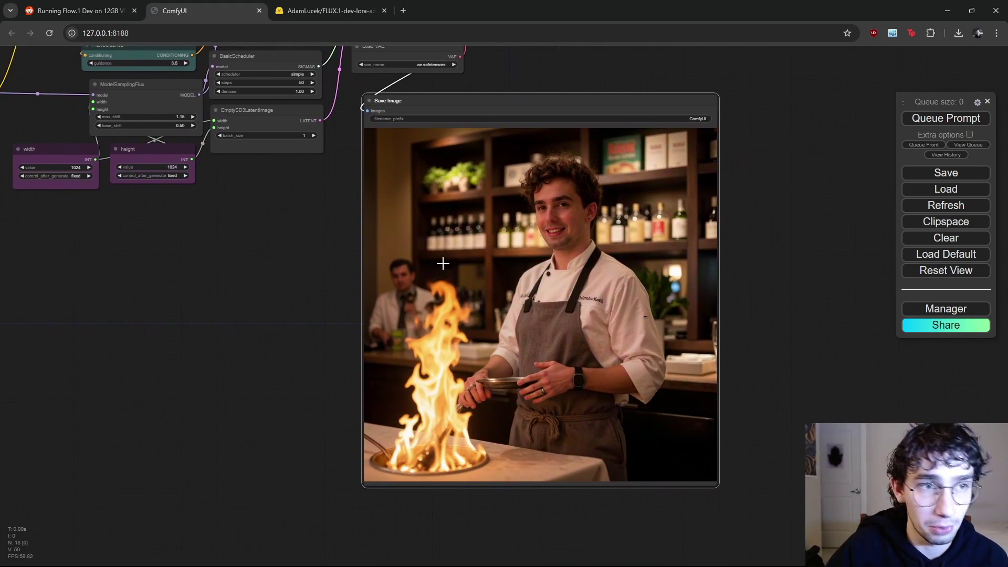
scroll(786, 346, up, 5)
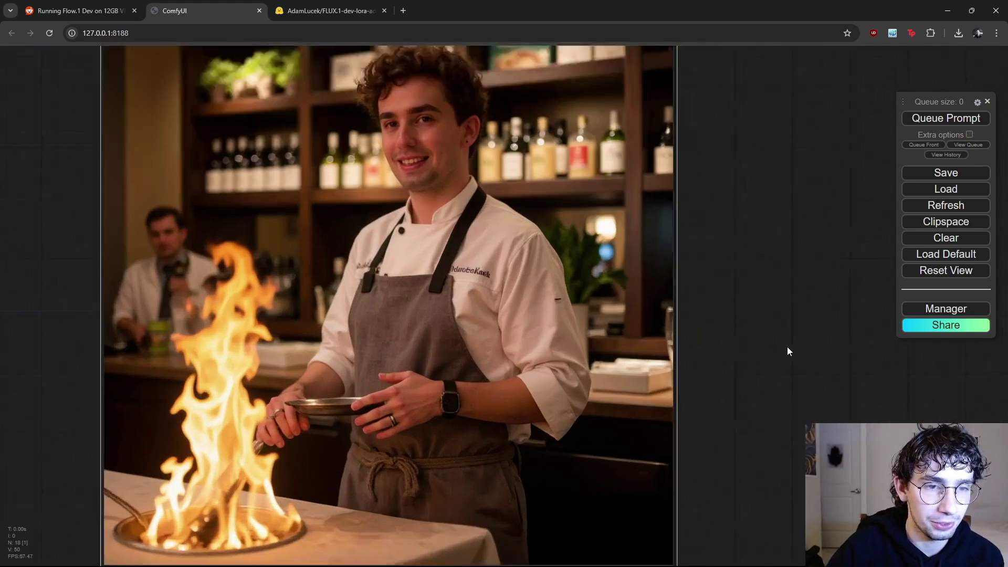
drag(786, 346, 832, 335)
drag(580, 410, 639, 333)
drag(968, 376, 966, 563)
drag(651, 66, 647, 139)
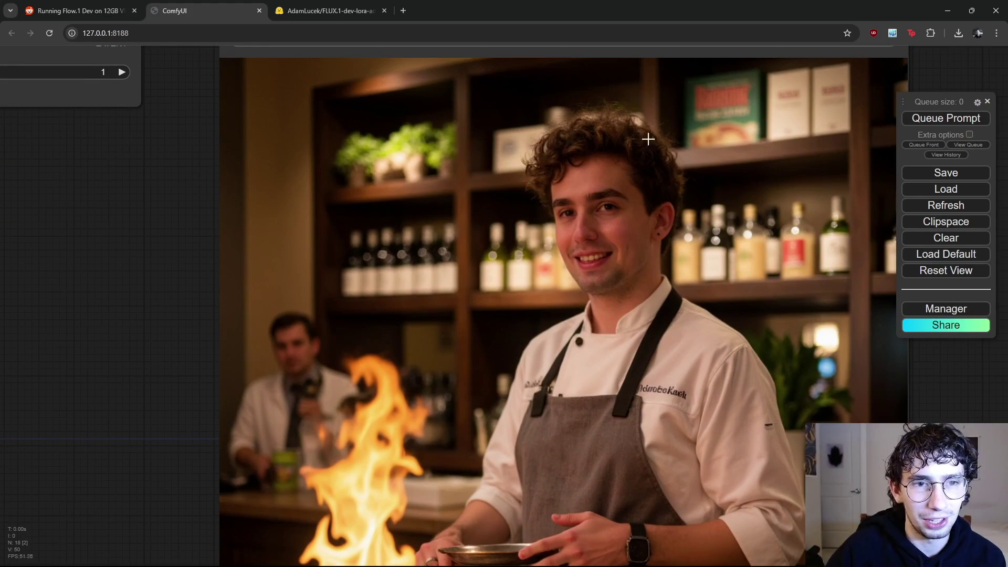
drag(942, 542, 964, 276)
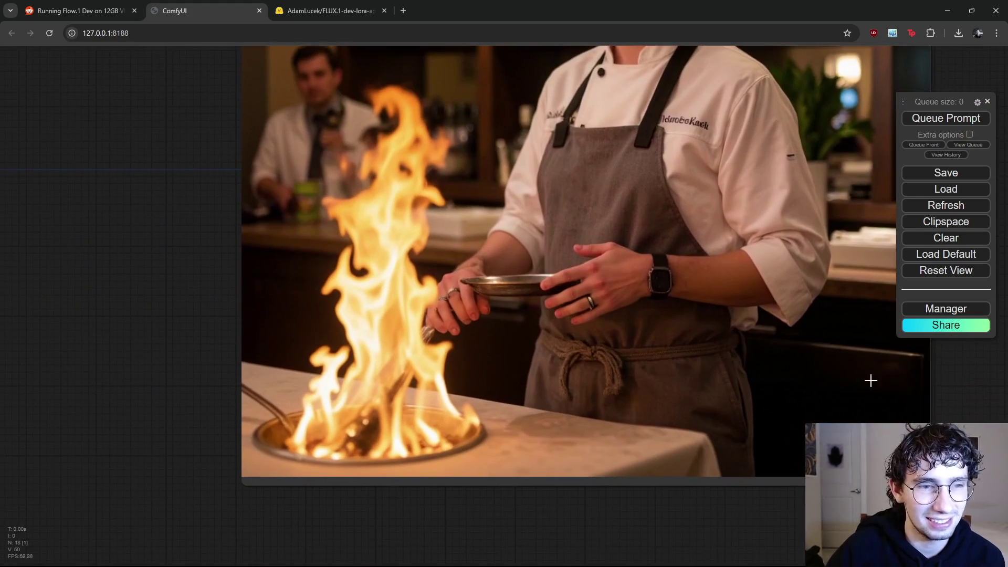
- Inspect the chef's face and flaming pan, then switch to the LoRA's Hugging Face page
scroll(479, 284, up, 8)
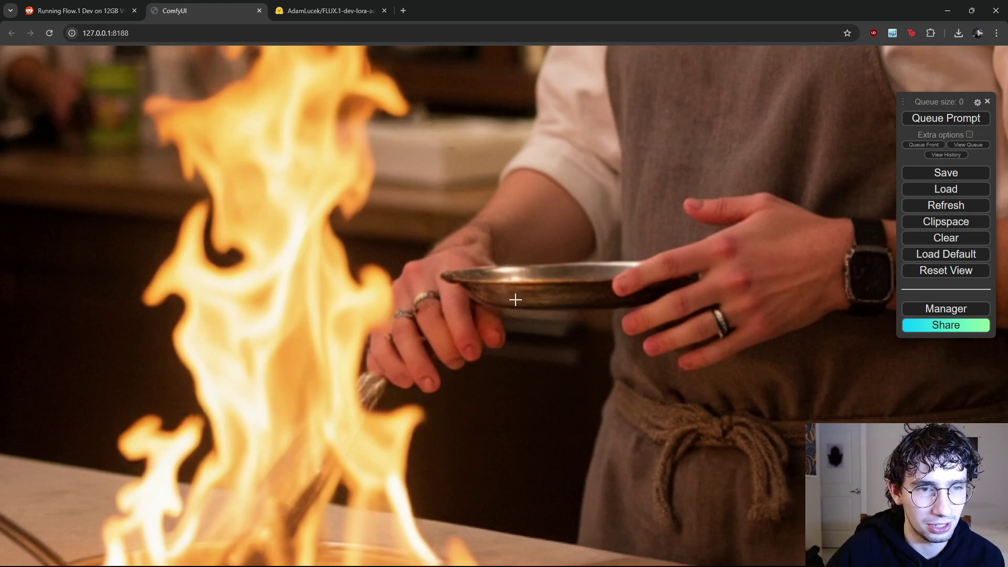
scroll(489, 292, down, 8)
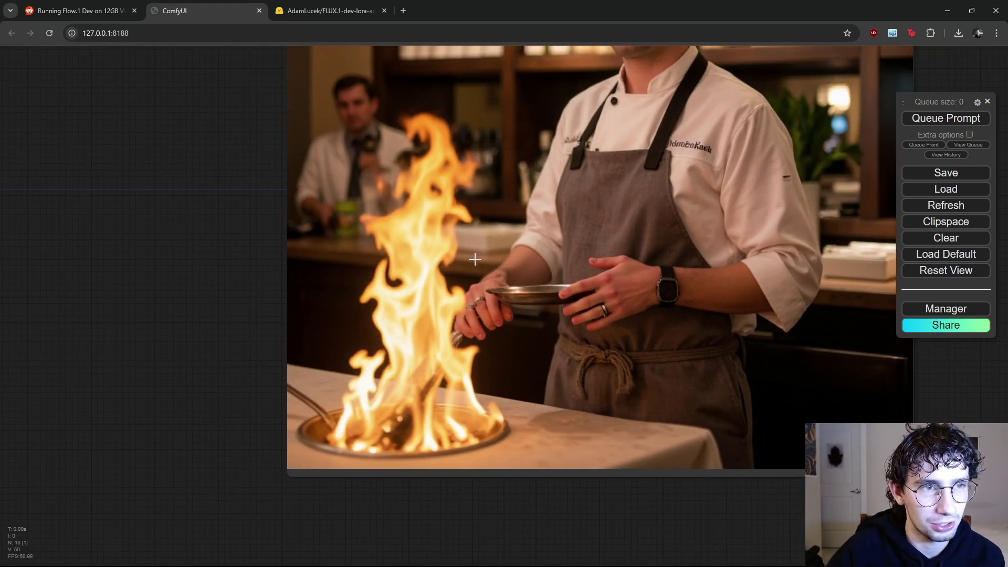
scroll(501, 287, down, 5)
drag(761, 240, 767, 310)
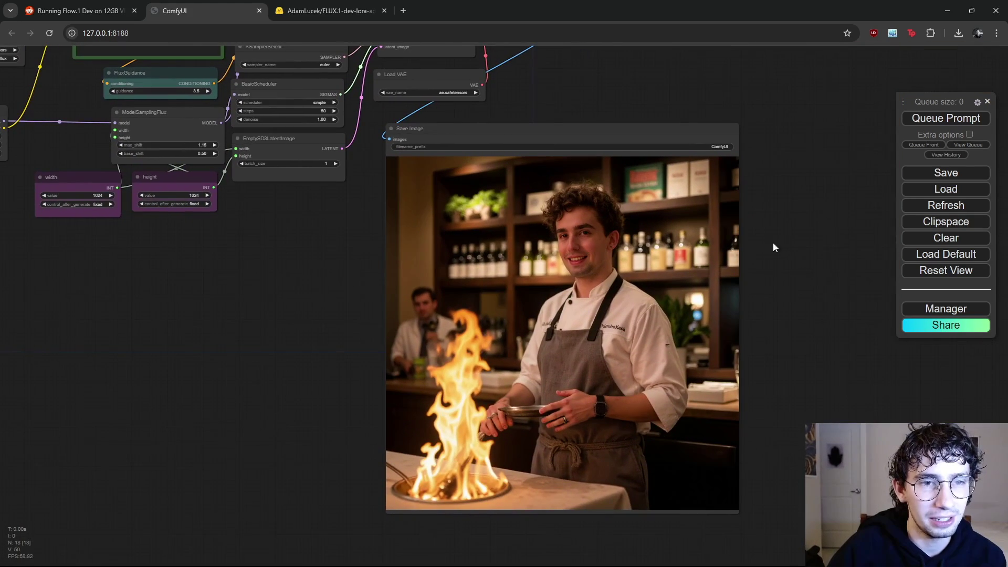
scroll(586, 228, up, 8)
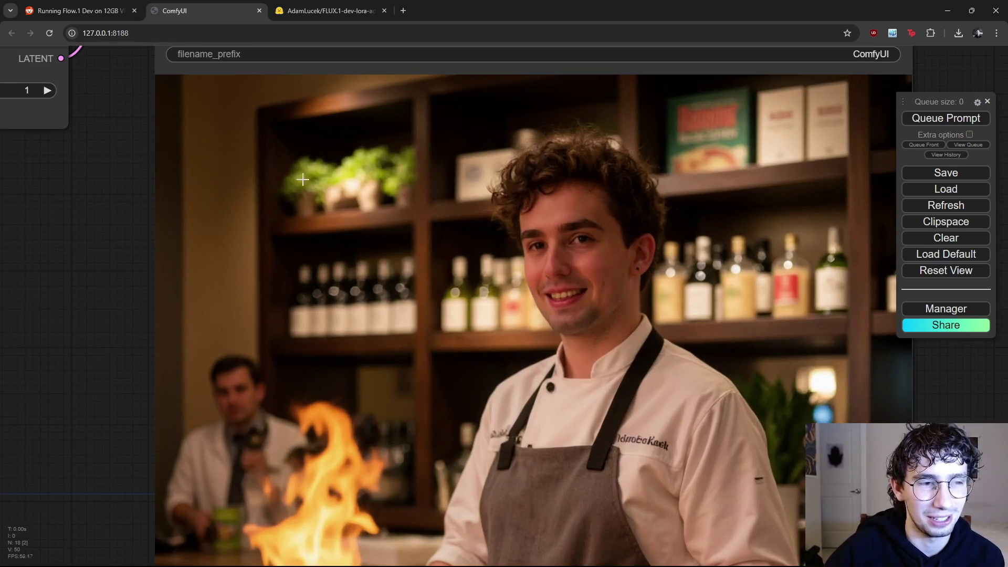
scroll(366, 432, down, 8)
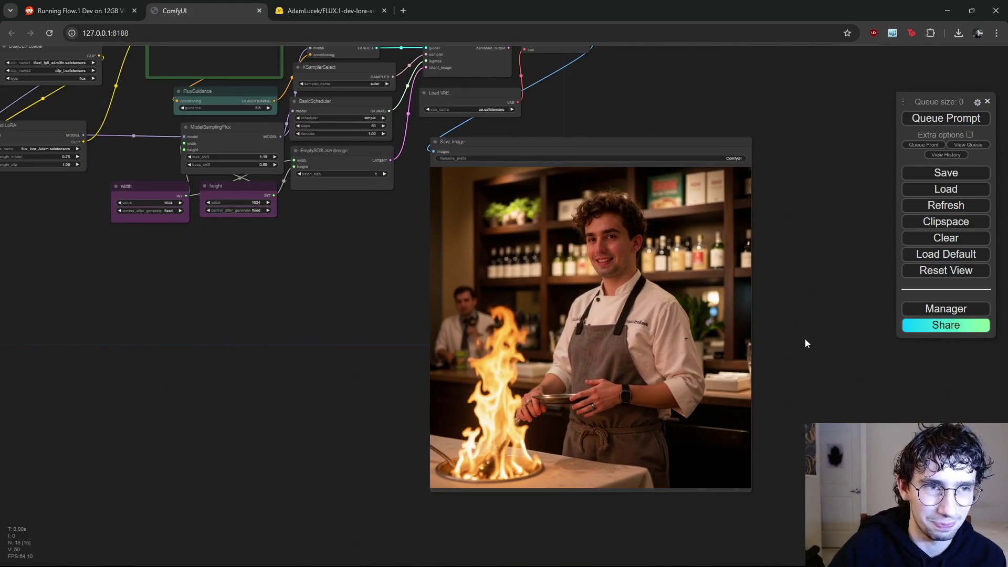
drag(804, 344, 855, 417)
scroll(710, 228, down, 2)
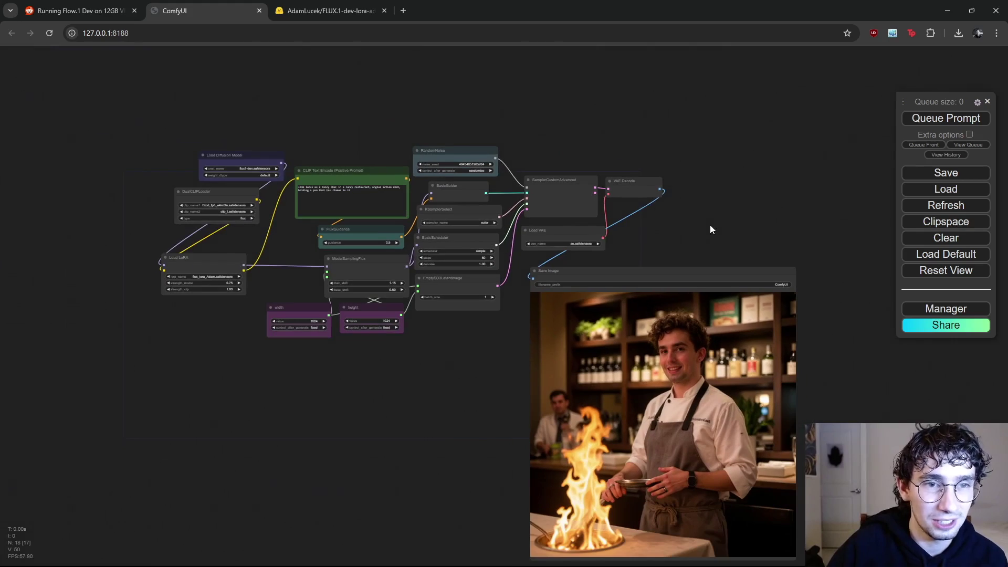
click(334, 11)
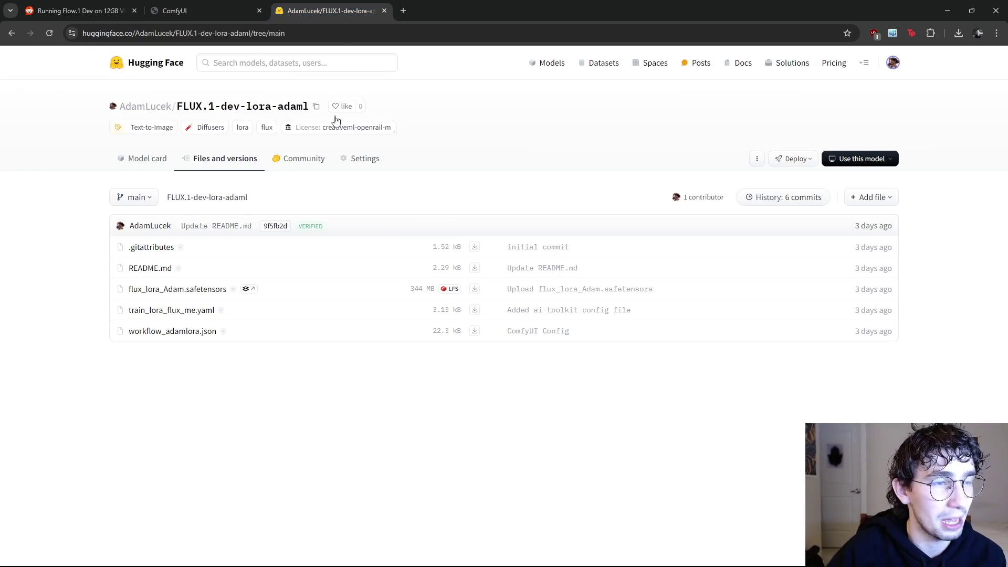
- Return to the ComfyUI workflow and nudge the Save Image node up-left into place
click(222, 9)
drag(719, 264, 689, 185)
drag(777, 296, 809, 282)
drag(692, 219, 684, 200)
mouse_move(822, 262)
mouse_down()
mouse_move(845, 266)
mouse_move(831, 259)
mouse_move(824, 274)
mouse_up()
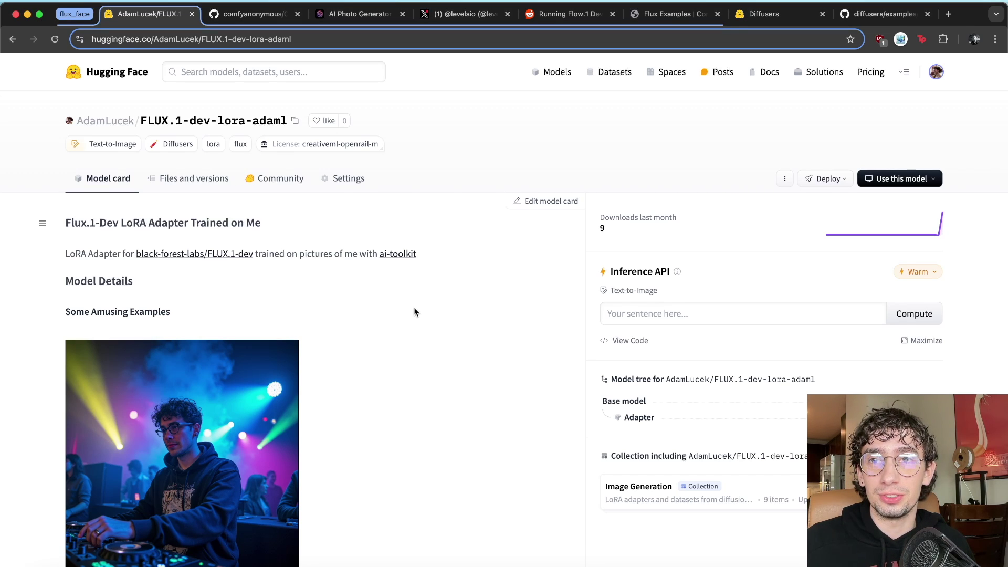
scroll(414, 313, down, 1)
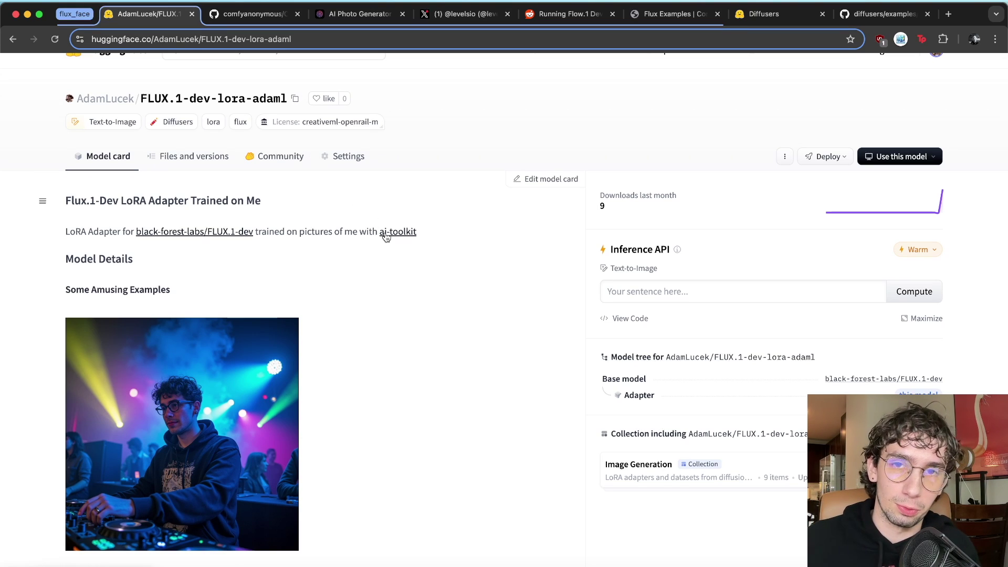